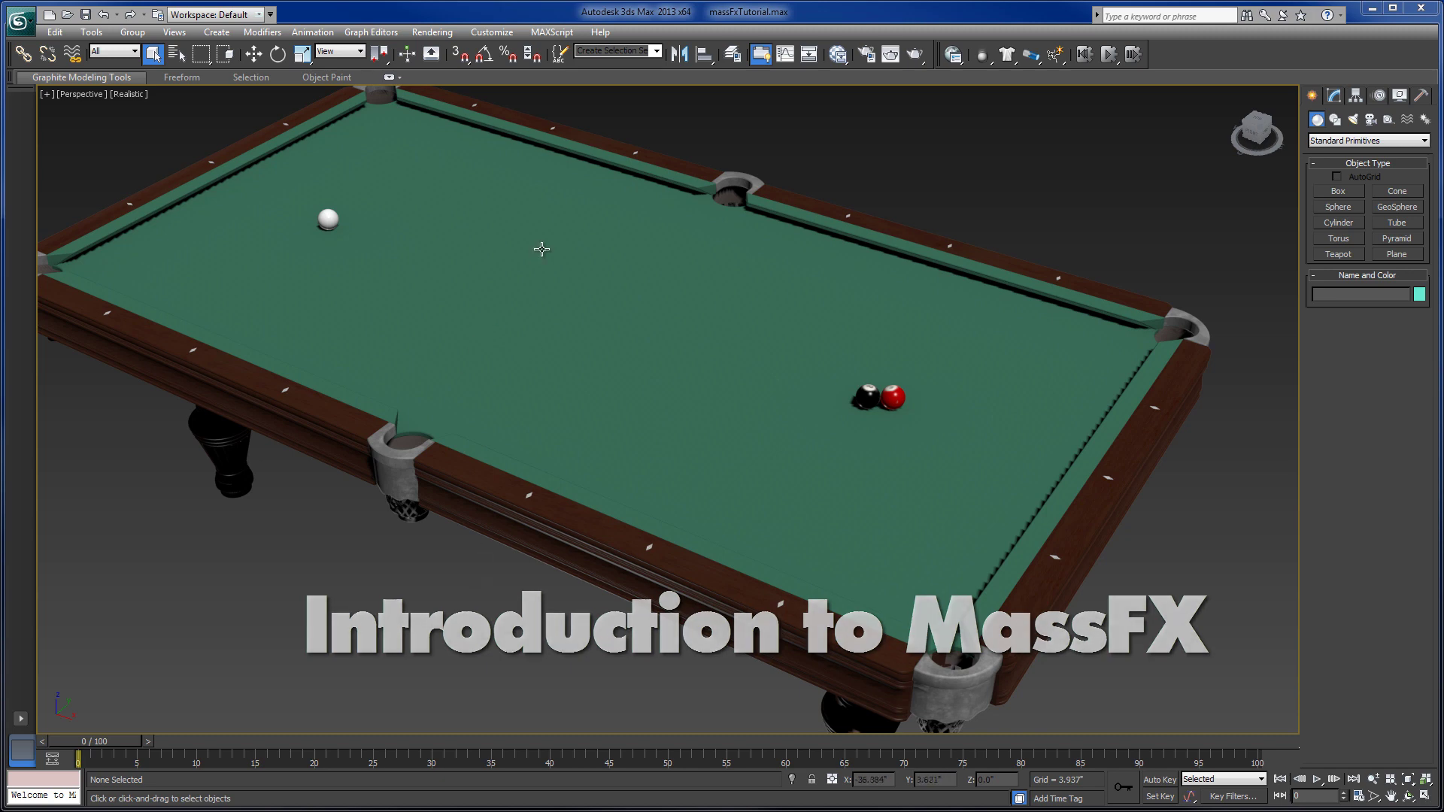
- Move the cue ball toward the table centre, slide the red 3-ball right and shift the 8-ball along Y
{"action": "middle_click_drag", "start_coordinate": [533, 383], "coordinate": [309, 278], "text": "alt"}
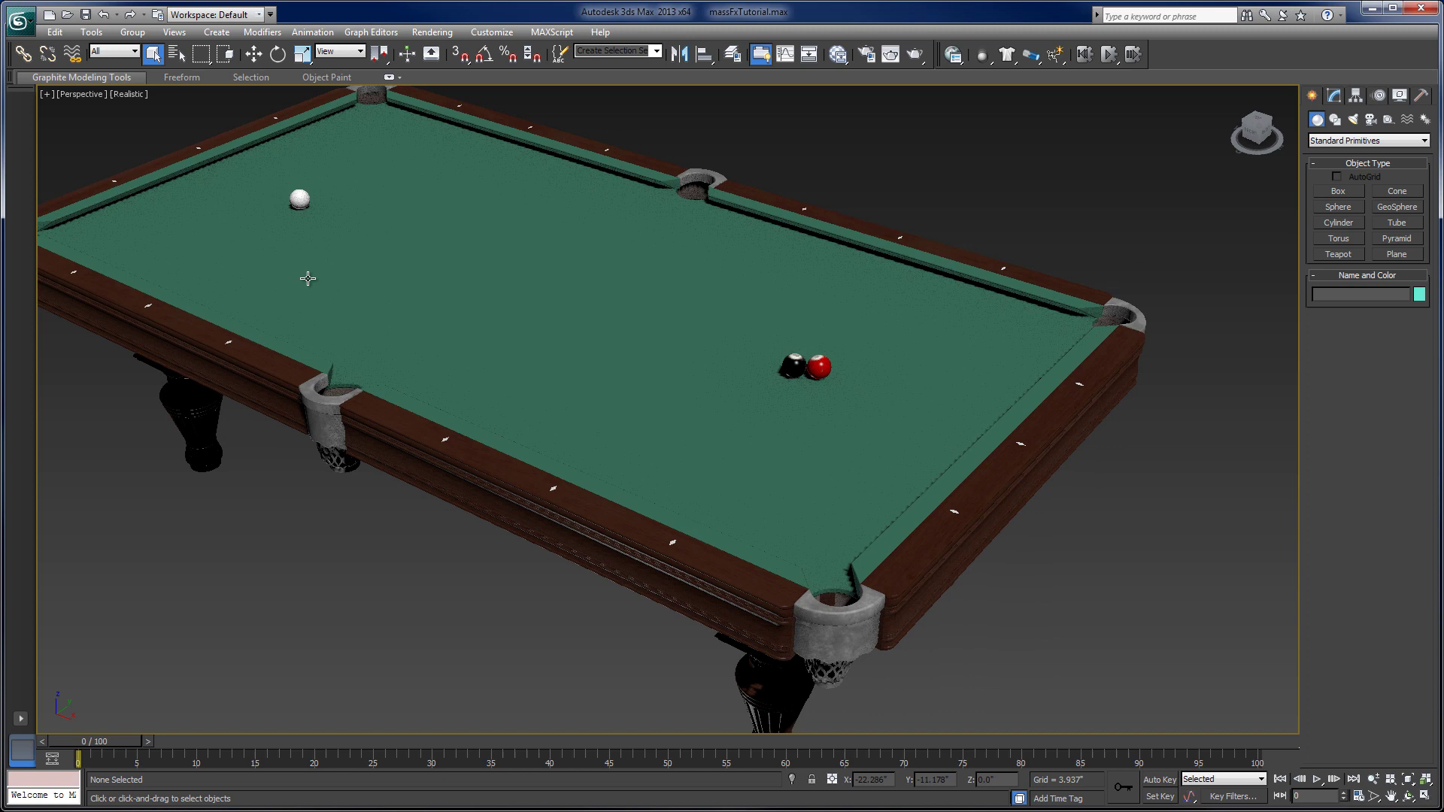
{"action": "left_click", "coordinate": [298, 199]}
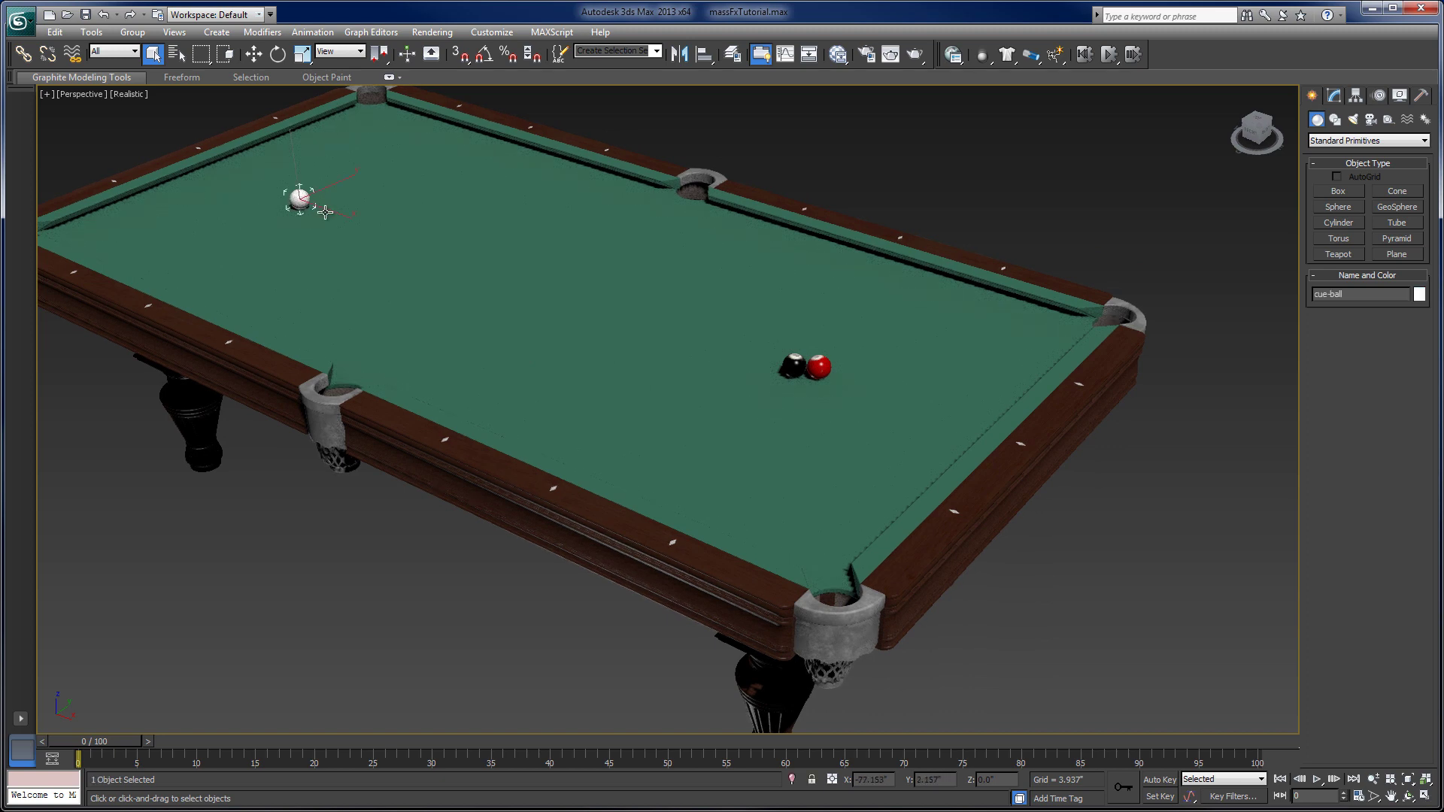
{"action": "key", "text": "w"}
{"action": "left_click_drag", "start_coordinate": [325, 212], "coordinate": [716, 357]}
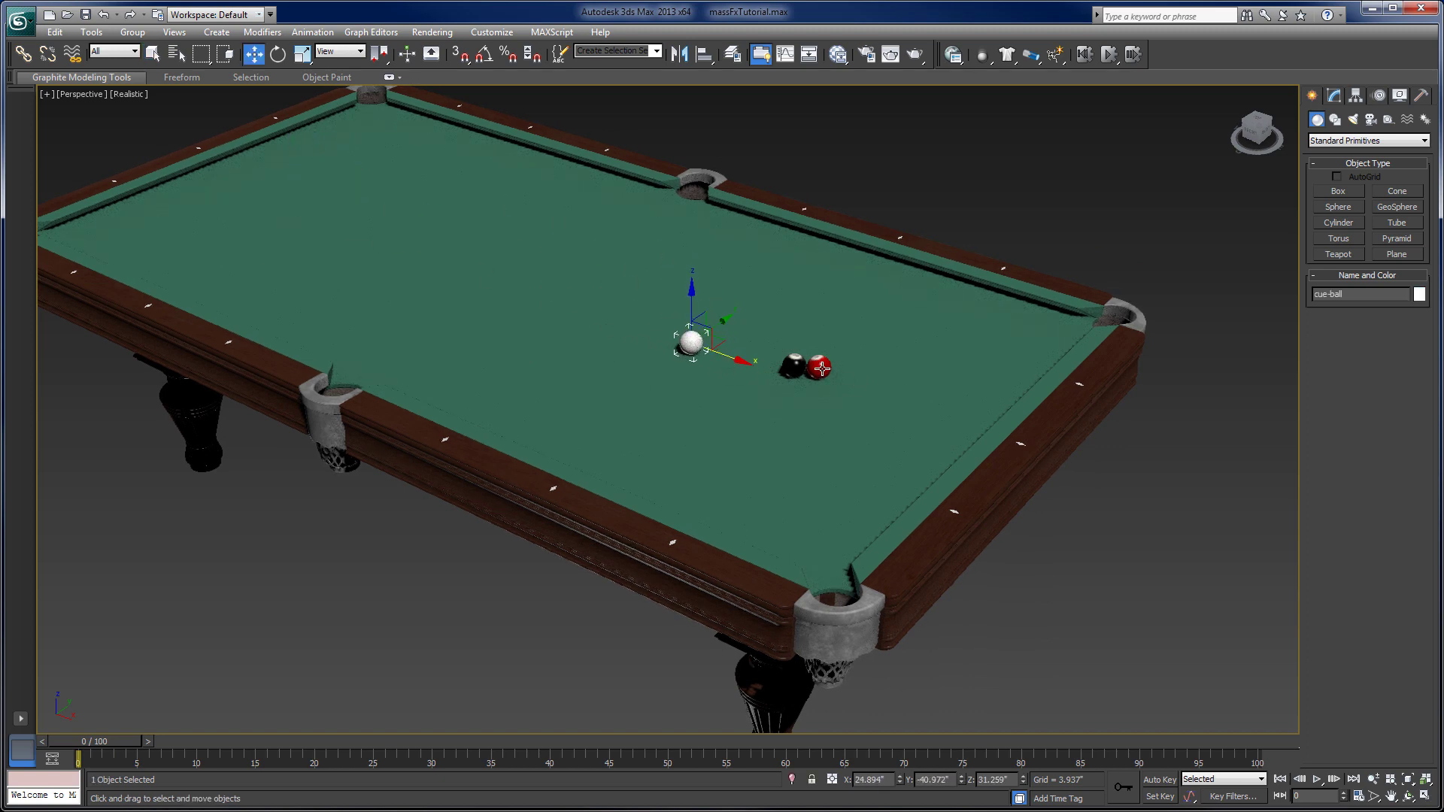
{"action": "left_click", "coordinate": [821, 368]}
{"action": "left_click_drag", "start_coordinate": [859, 384], "coordinate": [922, 405]}
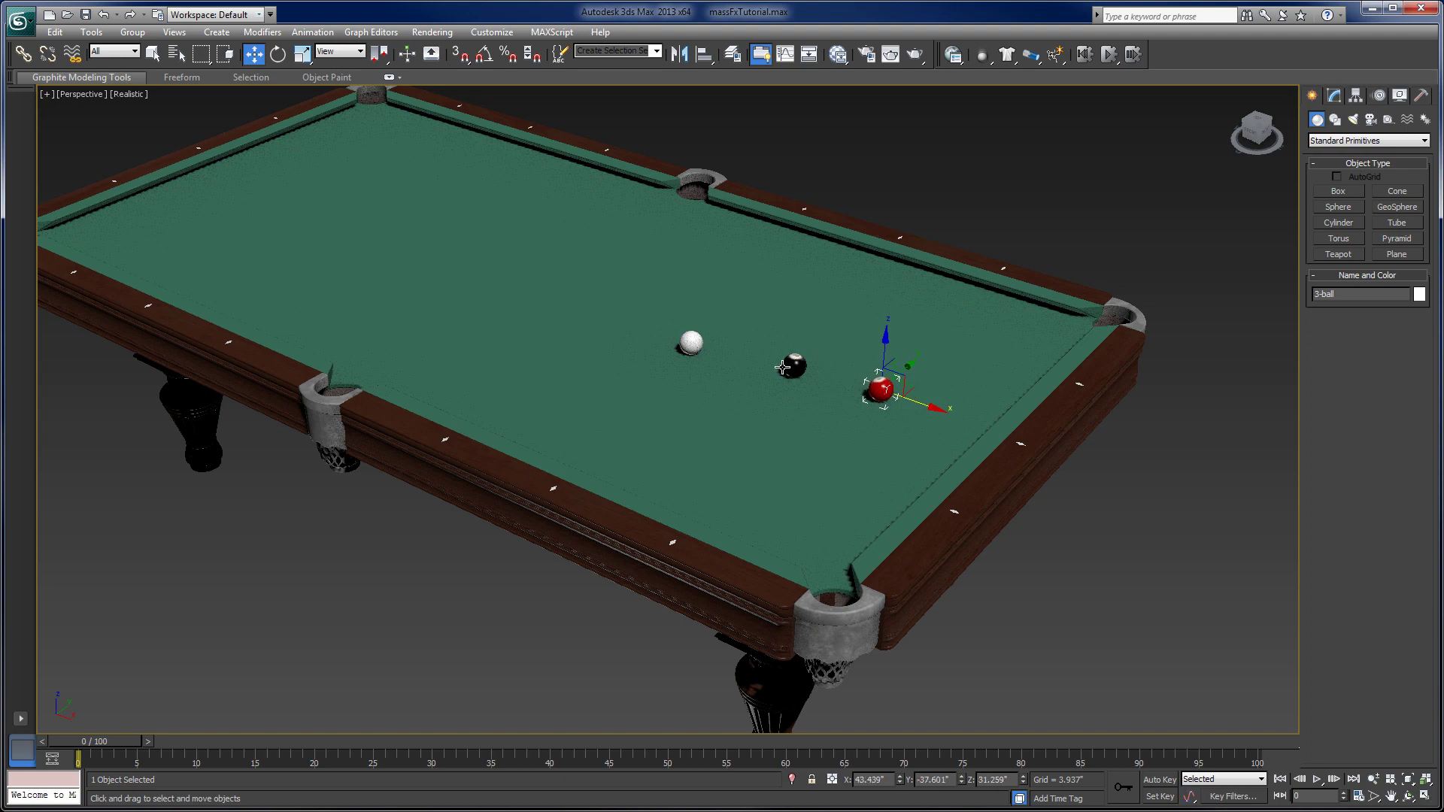
{"action": "left_click", "coordinate": [794, 367]}
{"action": "left_click_drag", "start_coordinate": [826, 341], "coordinate": [869, 299]}
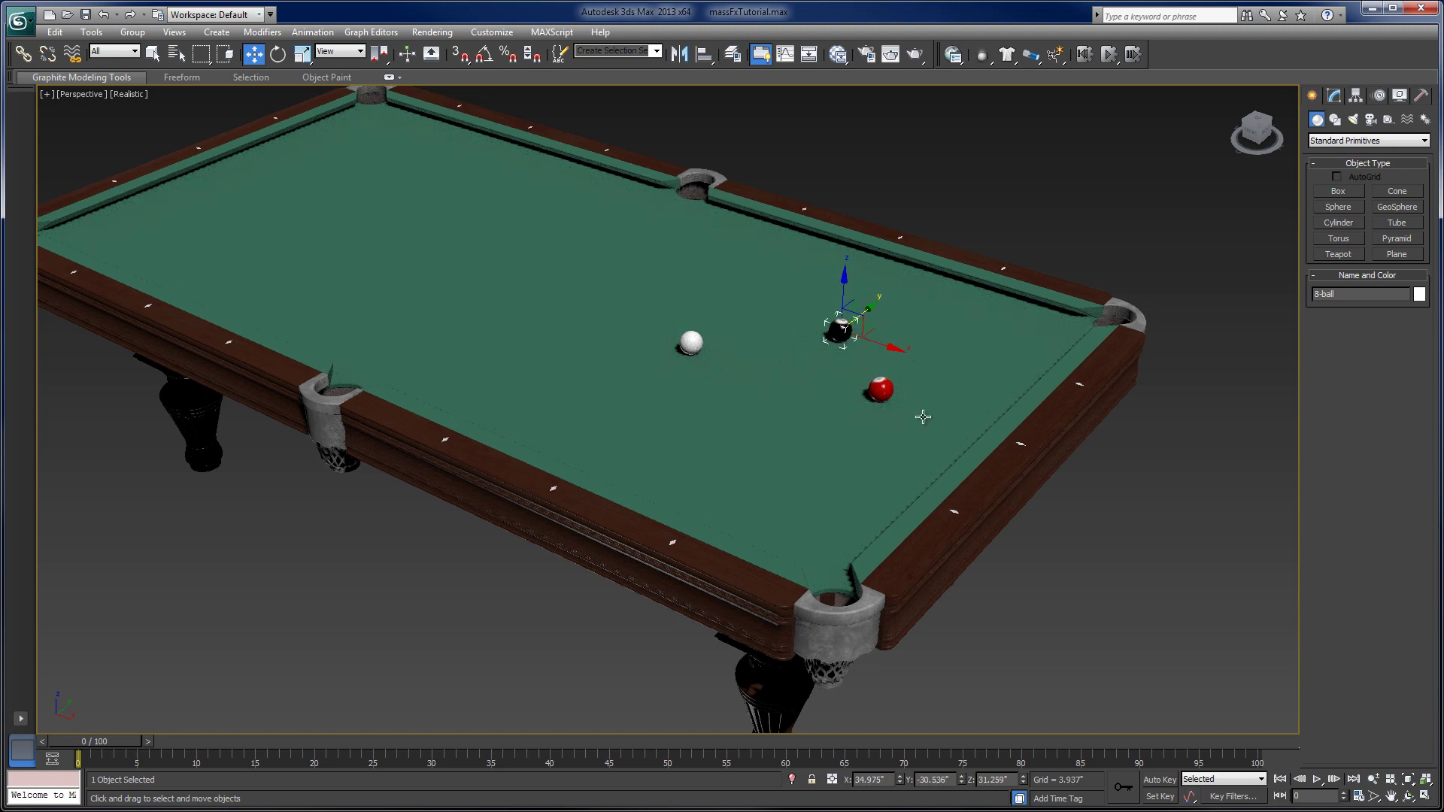
- Orbit and zoom around the table to inspect its corner, legs and side
{"action": "middle_click_drag", "start_coordinate": [922, 413], "coordinate": [900, 368], "text": "alt"}
{"action": "scroll", "coordinate": [918, 398], "scroll_direction": "up", "scroll_amount": 3}
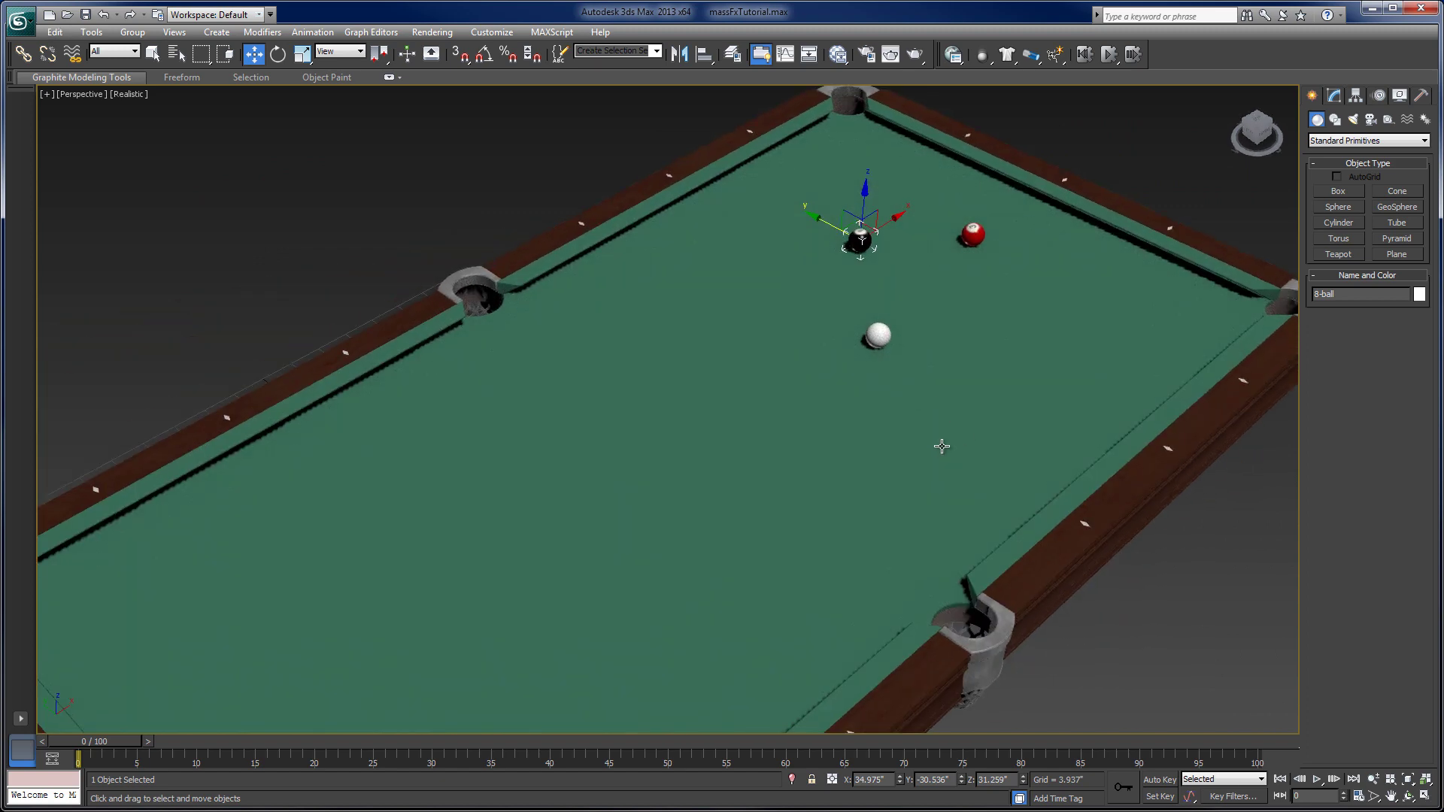
{"action": "scroll", "coordinate": [900, 483], "scroll_direction": "down", "scroll_amount": 4}
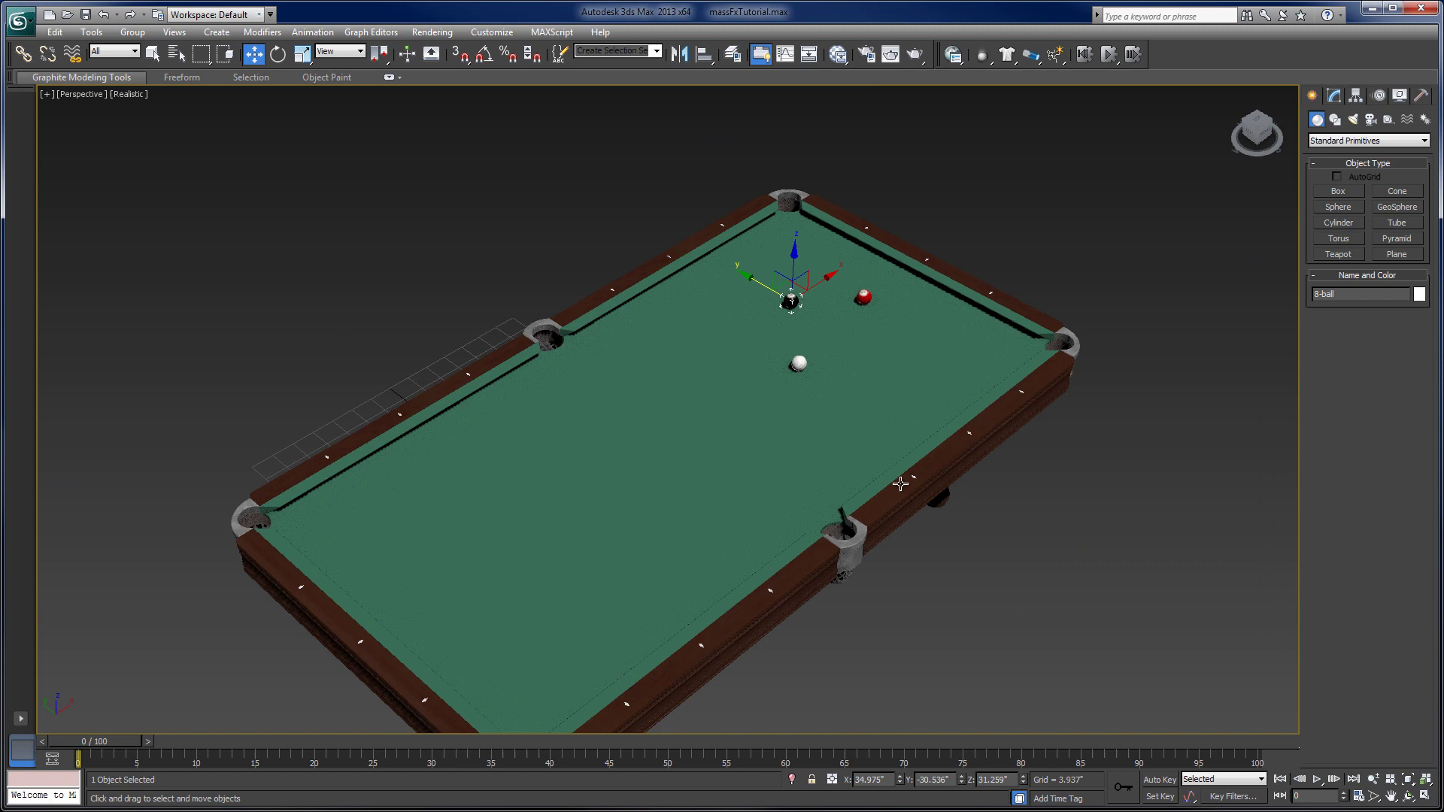
{"action": "middle_click_drag", "start_coordinate": [862, 427], "coordinate": [699, 490], "text": "alt"}
{"action": "middle_click_drag", "start_coordinate": [809, 418], "coordinate": [763, 415], "text": "alt"}
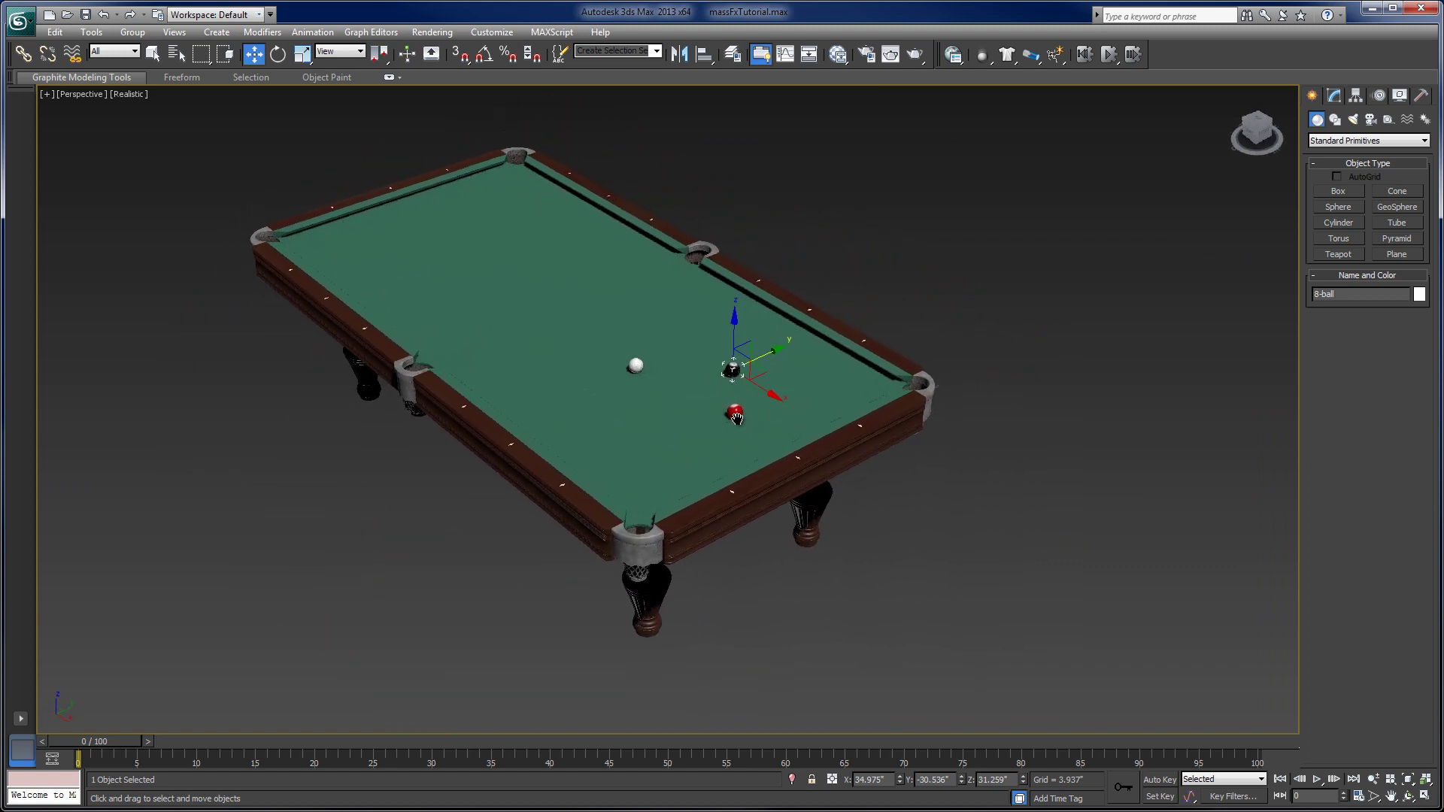
{"action": "scroll", "coordinate": [709, 416], "scroll_direction": "up", "scroll_amount": 3}
{"action": "middle_click_drag", "start_coordinate": [680, 457], "coordinate": [753, 479], "text": "alt"}
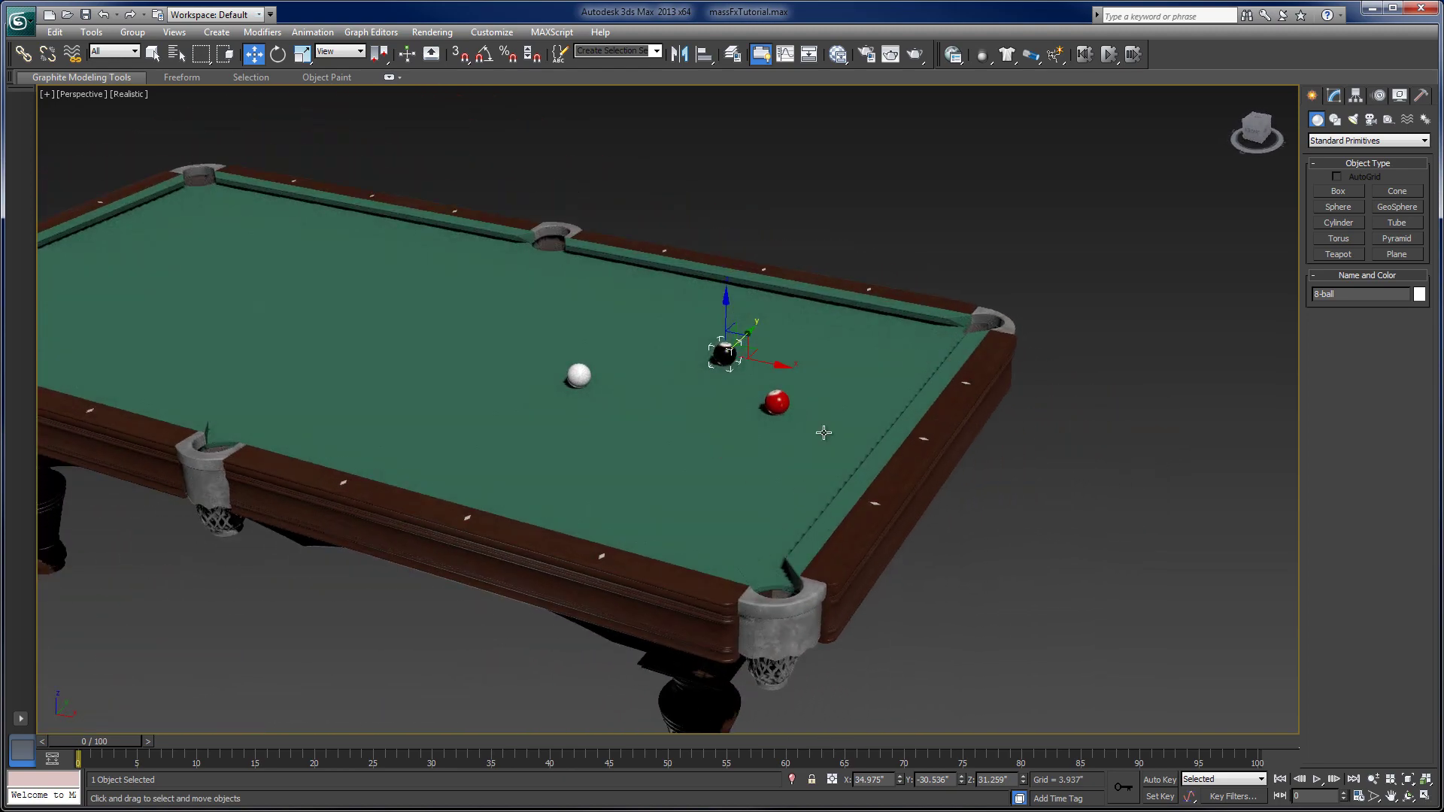
- Draw a long flat box, Box001, on the table and move it onto the far cushion
{"action": "left_click", "coordinate": [1338, 191]}
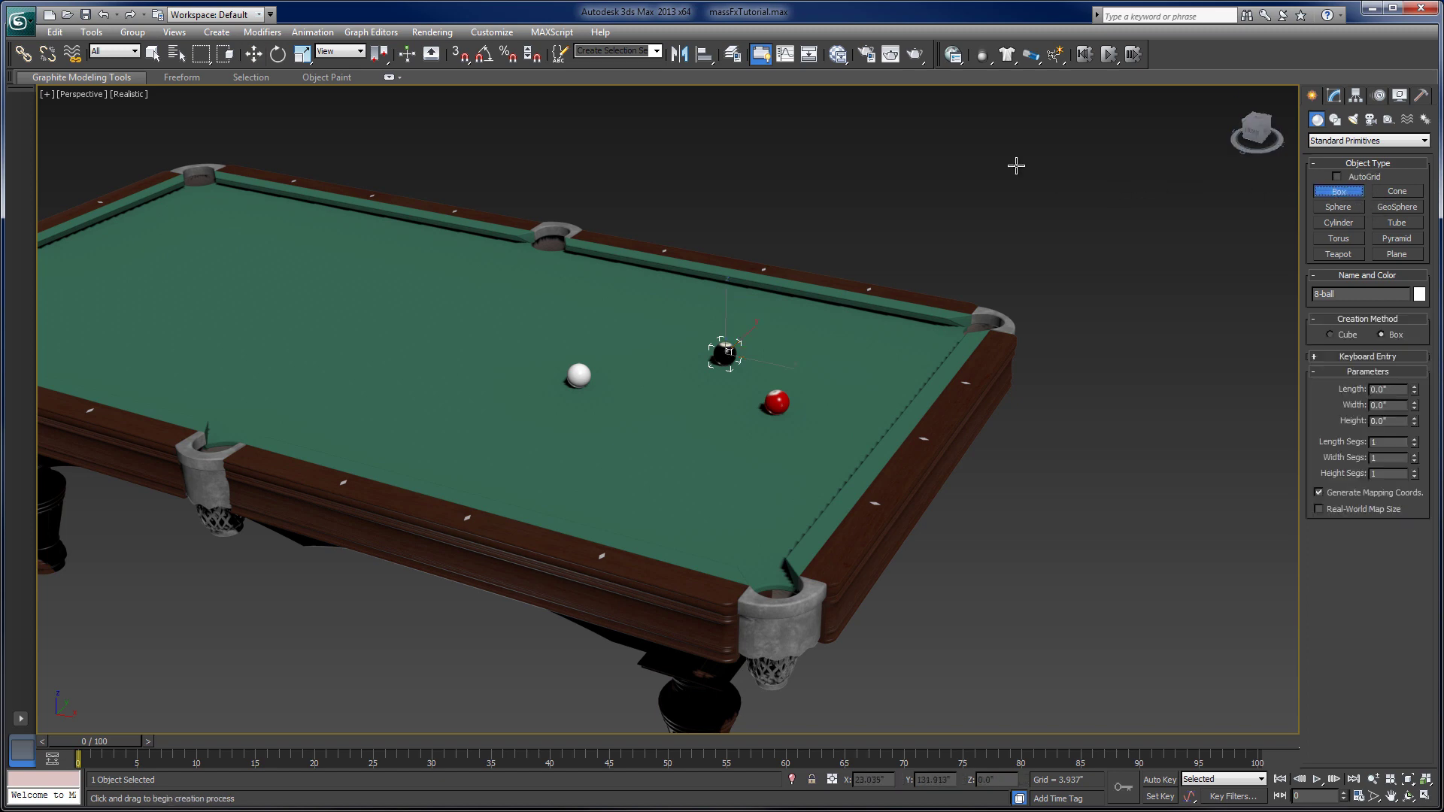
{"action": "middle_click_drag", "start_coordinate": [722, 391], "coordinate": [965, 409], "text": "alt"}
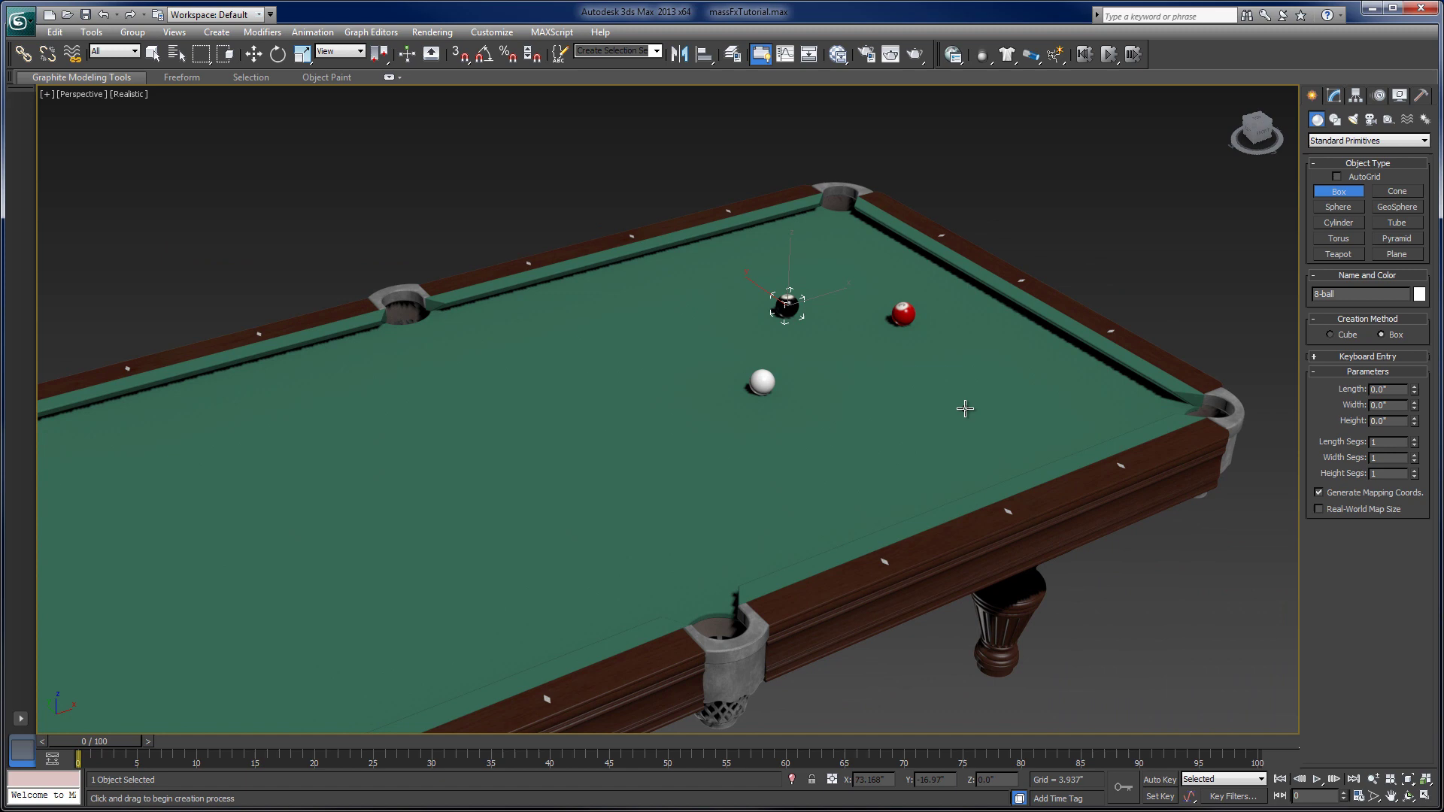
{"action": "middle_click_drag", "start_coordinate": [828, 387], "coordinate": [815, 396], "text": "alt"}
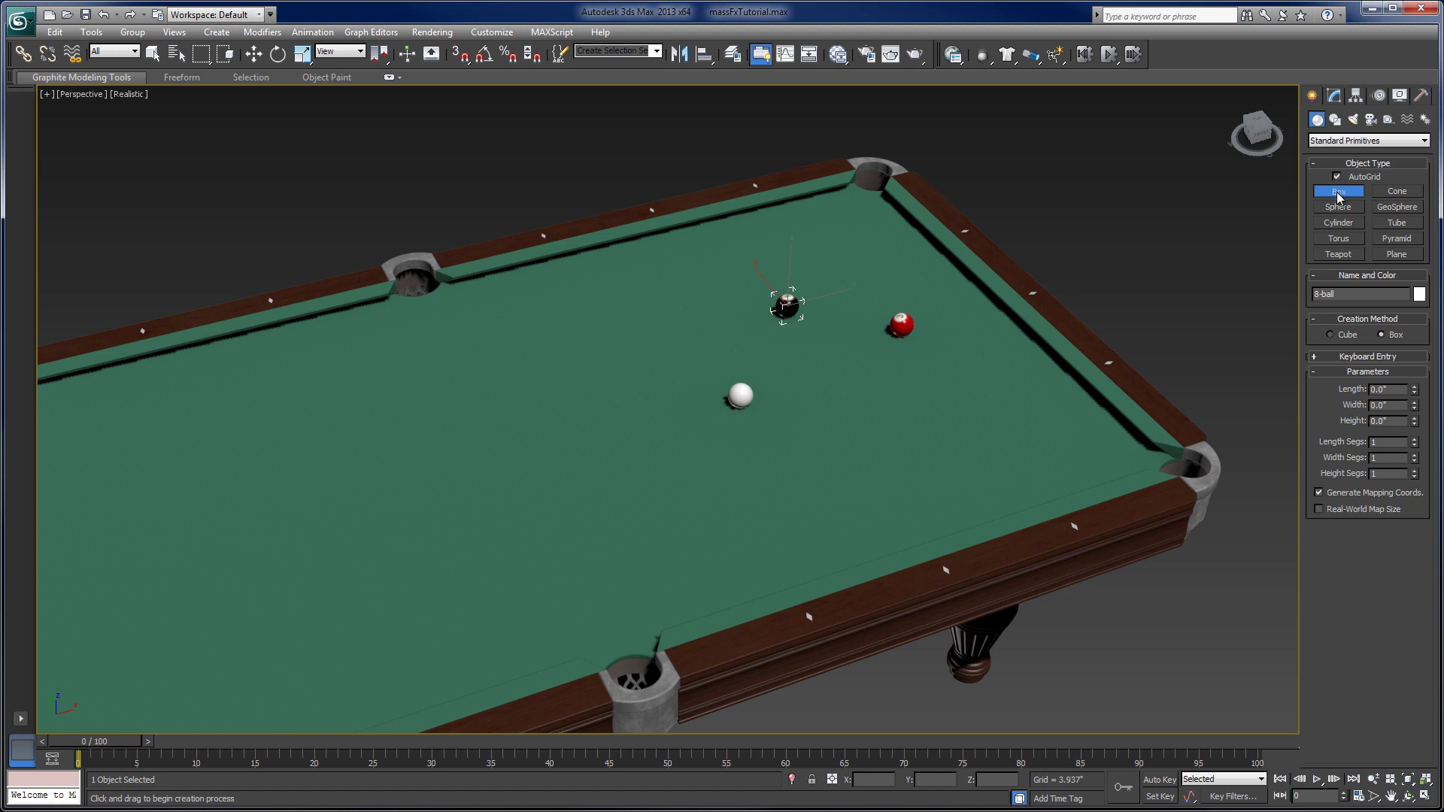
{"action": "left_click_drag", "start_coordinate": [454, 361], "coordinate": [892, 293]}
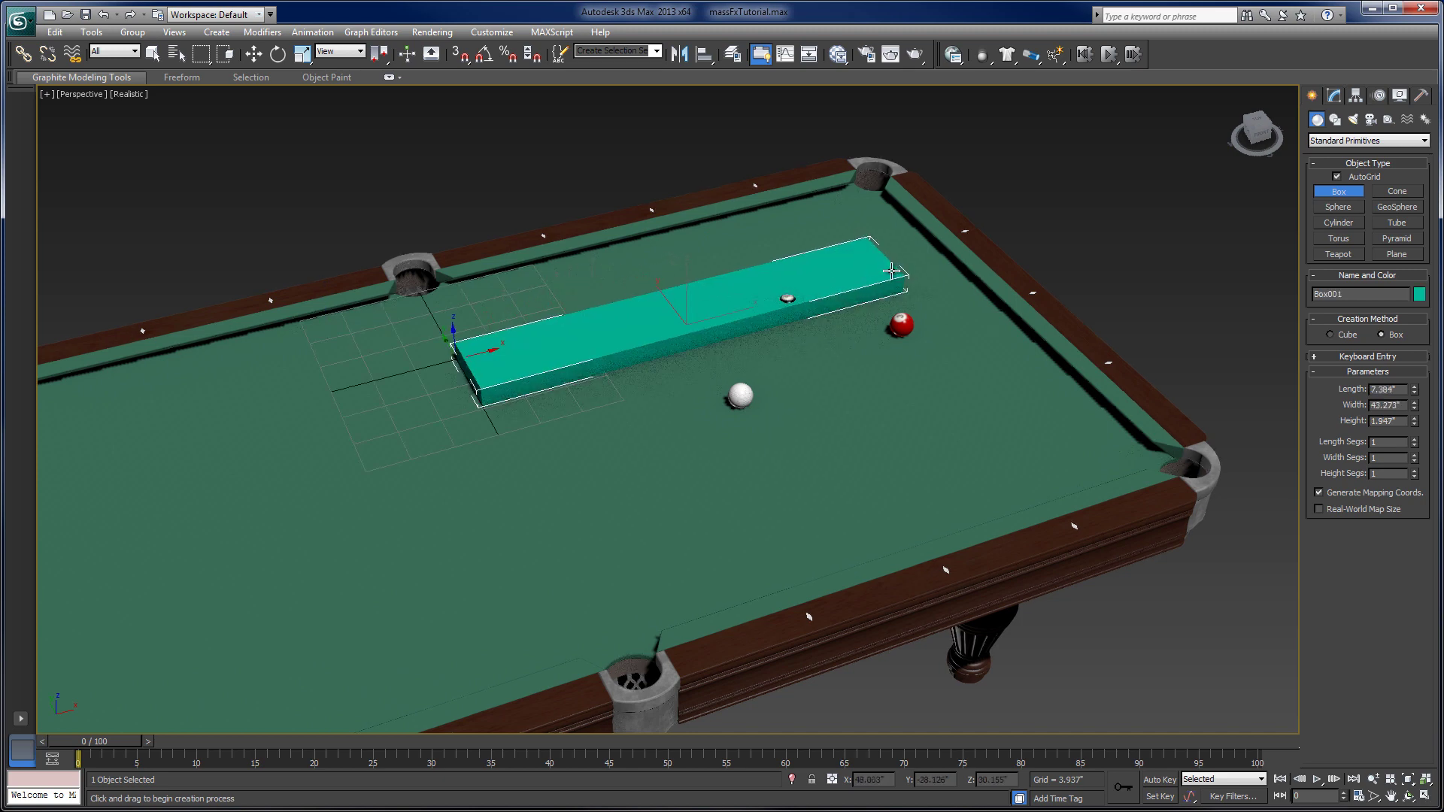
{"action": "key", "text": "w"}
{"action": "mouse_move", "coordinate": [660, 296]}
{"action": "left_mouse_down"}
{"action": "mouse_move", "coordinate": [617, 193]}
{"action": "mouse_move", "coordinate": [694, 211]}
{"action": "mouse_move", "coordinate": [812, 527]}
{"action": "mouse_move", "coordinate": [860, 595]}
{"action": "left_mouse_up"}
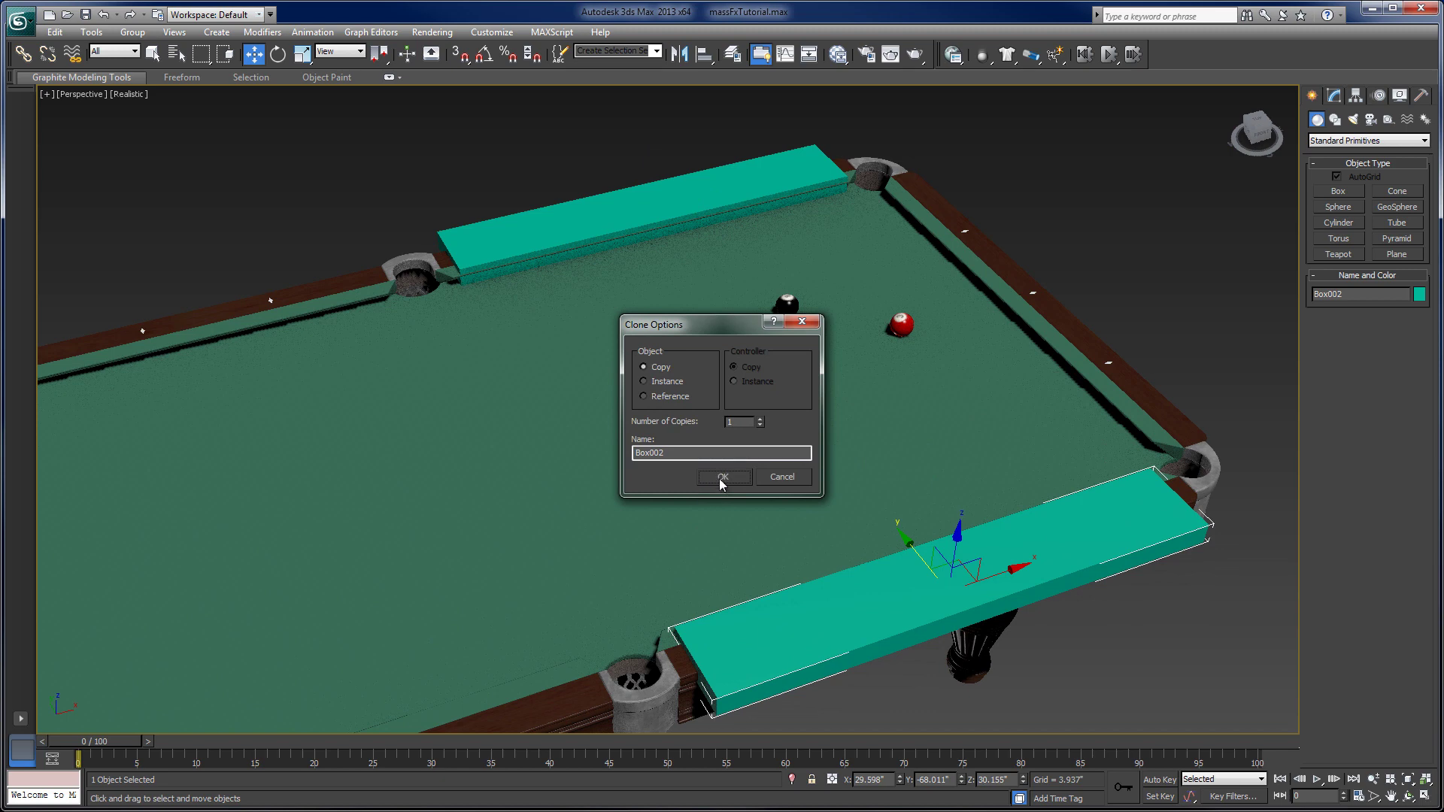
- Make the Box002 and Box003 copies, and rotate Box003 90° with angle snap to run lengthwise
{"action": "left_click", "coordinate": [722, 478]}
{"action": "left_click_drag", "start_coordinate": [925, 560], "coordinate": [713, 363], "text": "shift"}
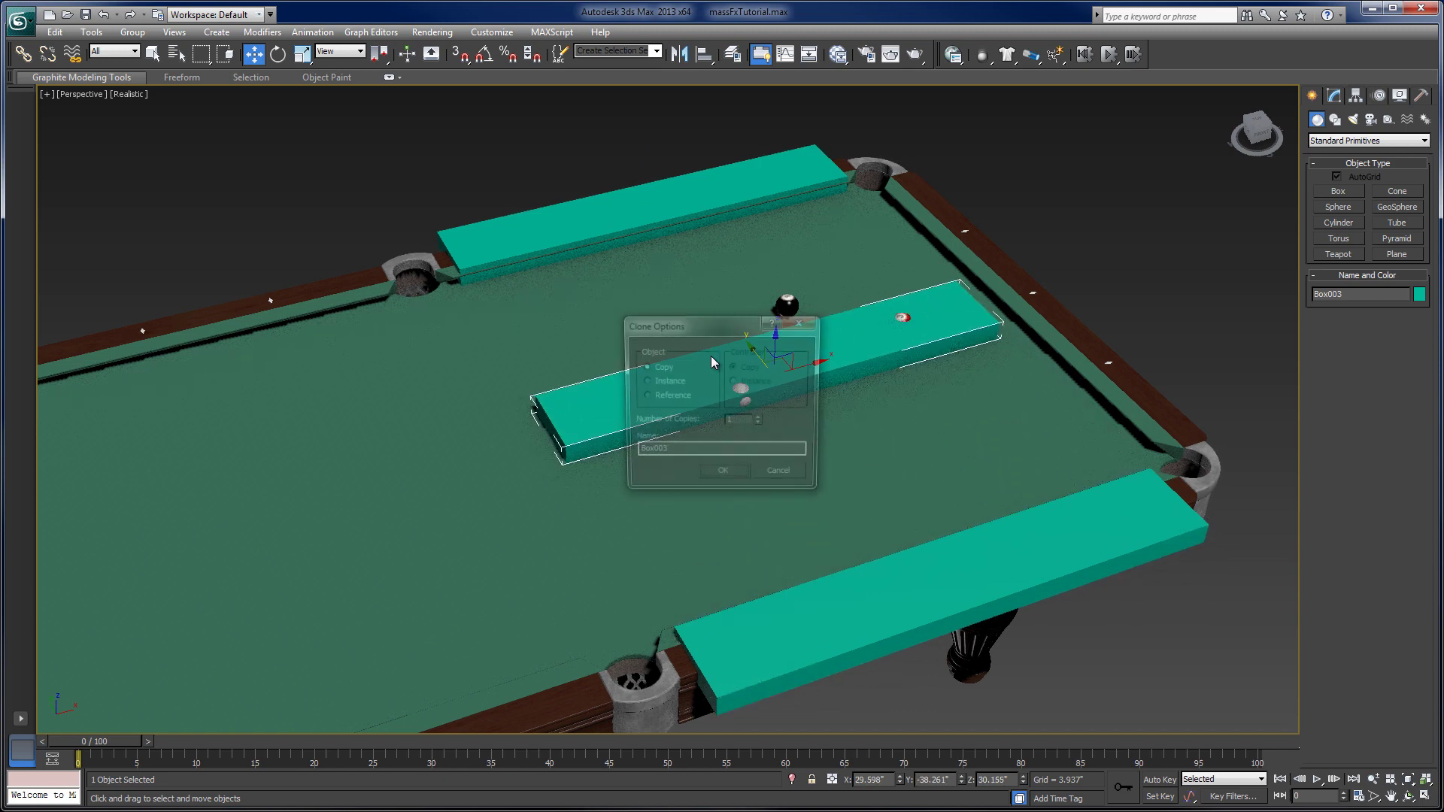
{"action": "left_click", "coordinate": [733, 478]}
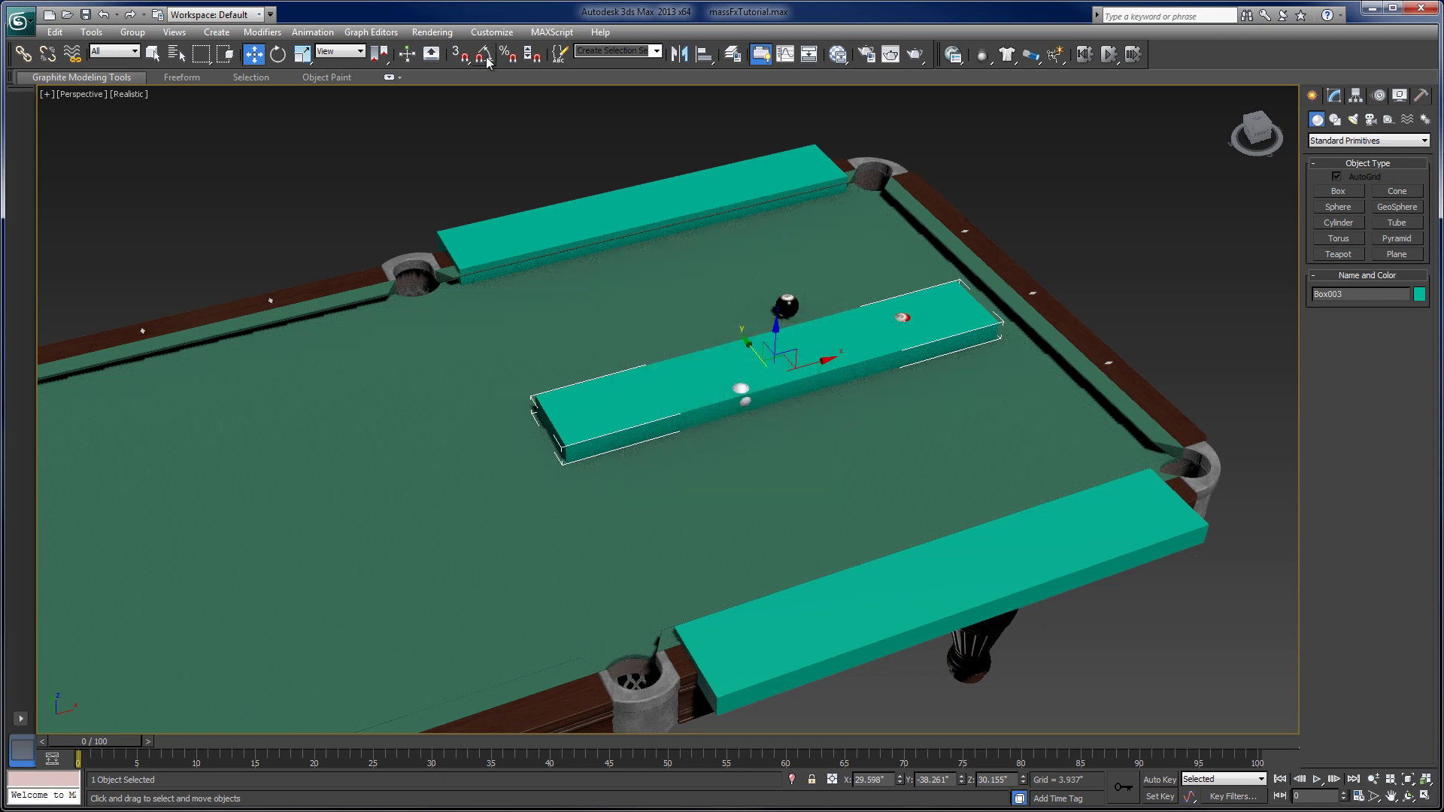
{"action": "left_click", "coordinate": [277, 53]}
{"action": "mouse_move", "coordinate": [762, 407]}
{"action": "left_mouse_down"}
{"action": "mouse_move", "coordinate": [741, 339]}
{"action": "mouse_move", "coordinate": [763, 407]}
{"action": "left_mouse_up"}
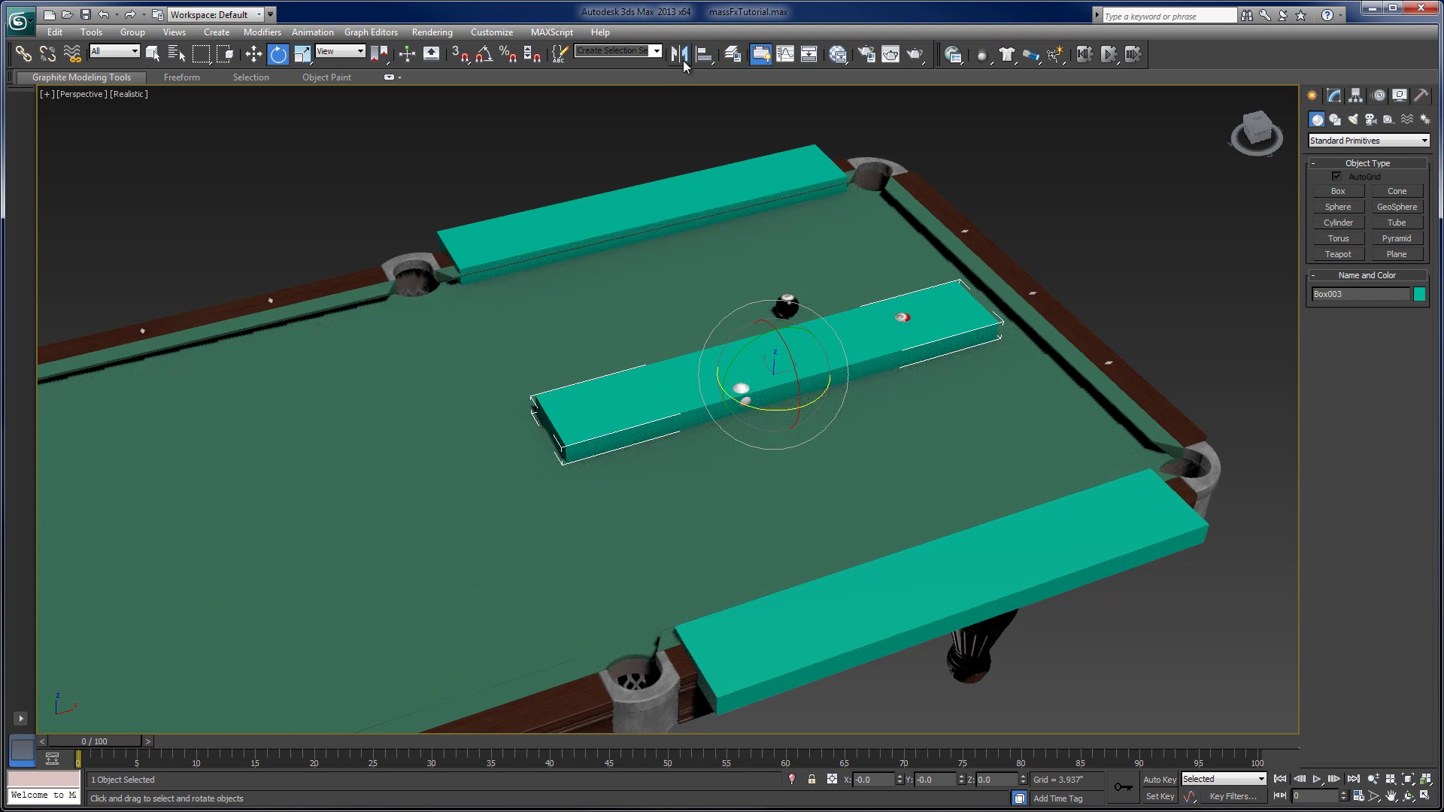
{"action": "left_click", "coordinate": [487, 55]}
{"action": "left_click_drag", "start_coordinate": [752, 406], "coordinate": [1069, 328]}
{"action": "key", "text": "w"}
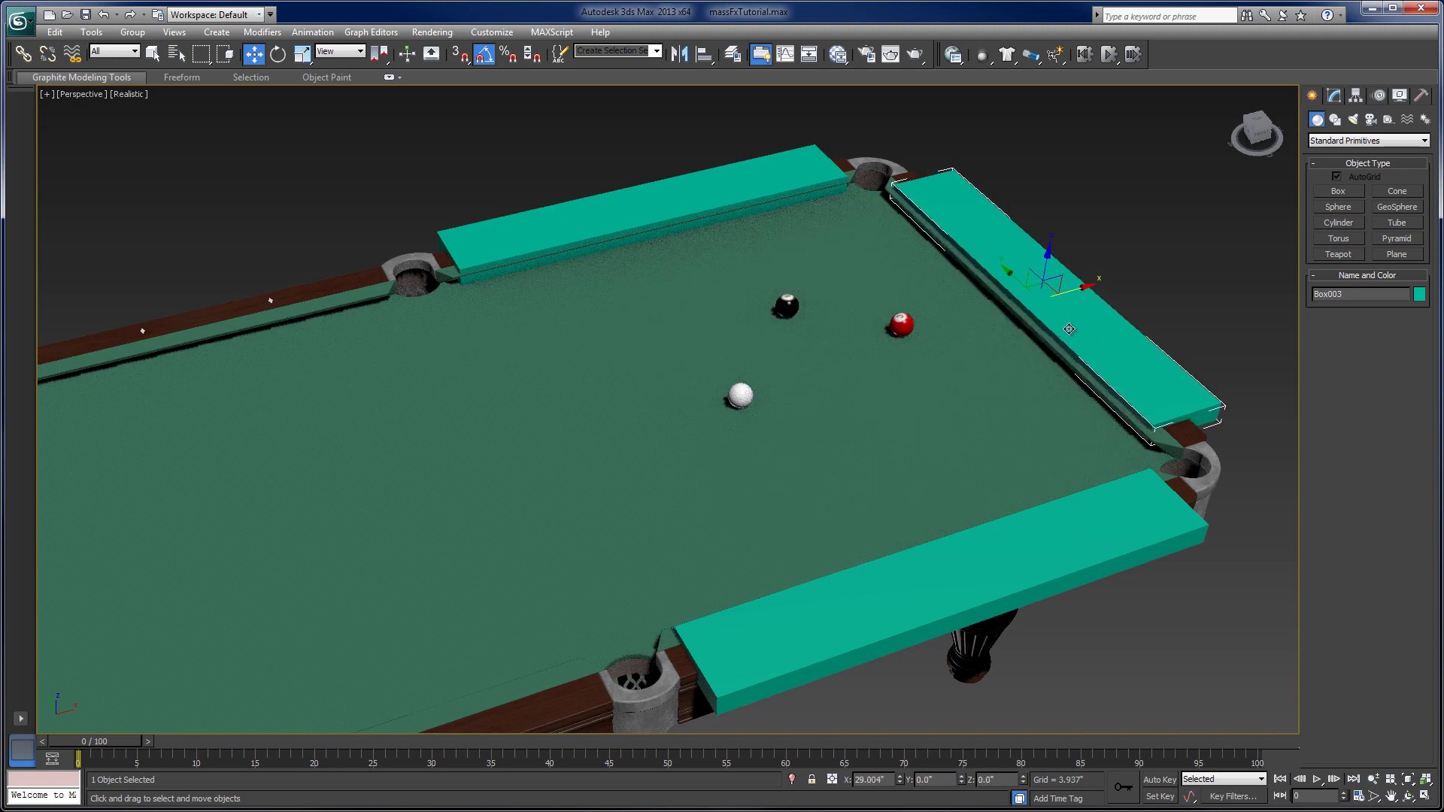
- Nudge the Box002 and Box001 cushion boxes slightly along Y
{"action": "middle_click_drag", "start_coordinate": [793, 452], "coordinate": [831, 425], "text": "alt"}
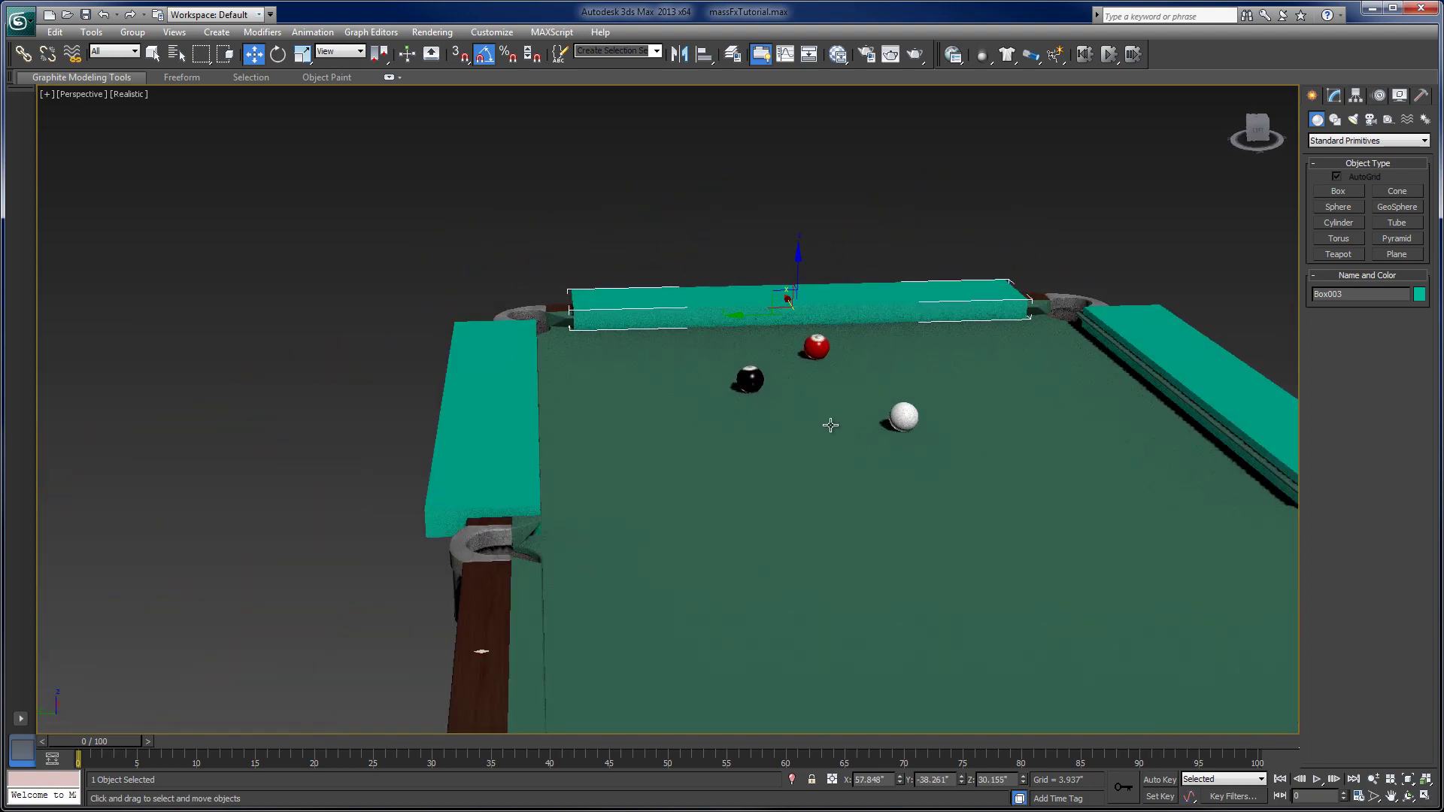
{"action": "left_click", "coordinate": [1190, 368]}
{"action": "left_click_drag", "start_coordinate": [1172, 403], "coordinate": [1165, 406]}
{"action": "left_click", "coordinate": [518, 461]}
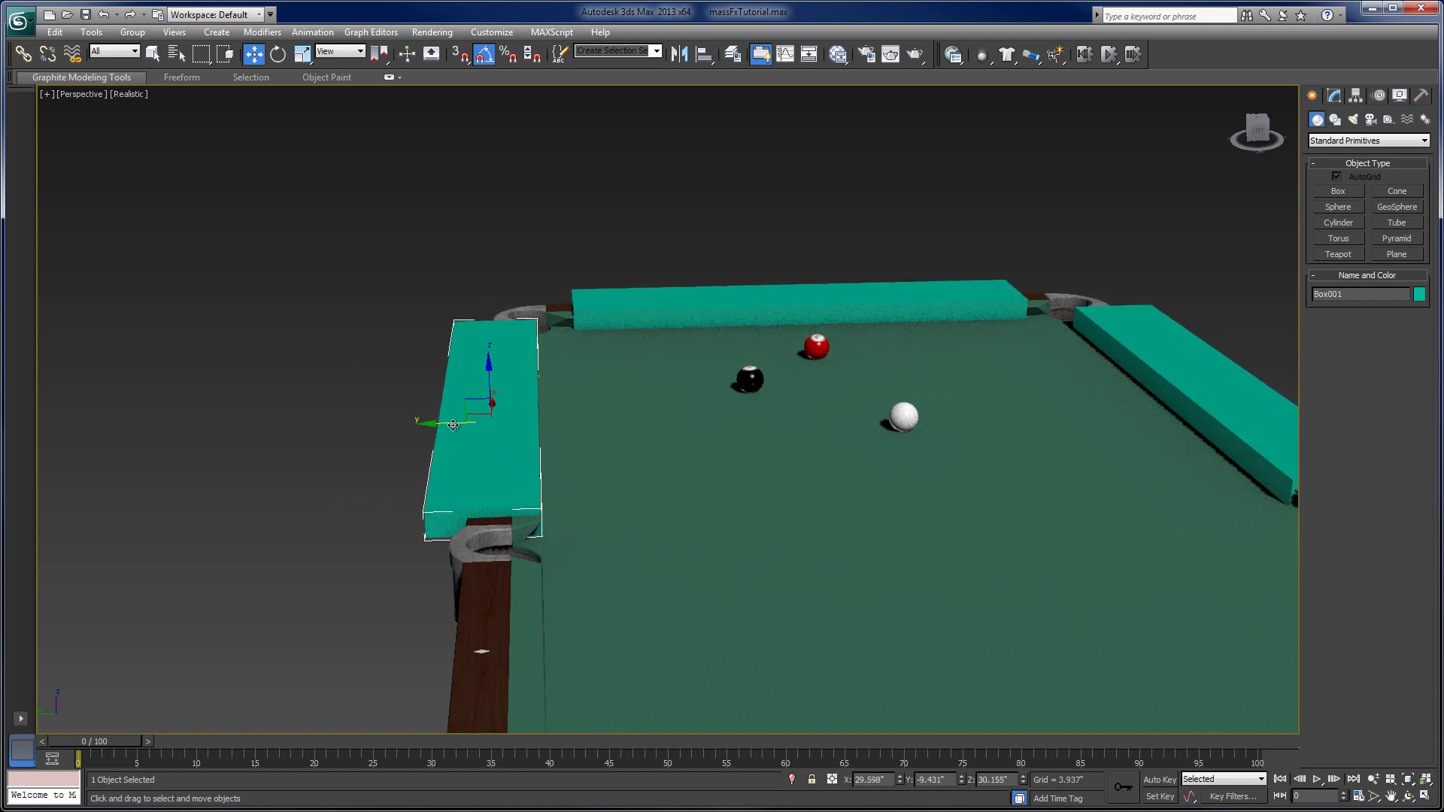
{"action": "left_click_drag", "start_coordinate": [453, 425], "coordinate": [456, 426]}
- Widen Box003 to 45.004 inches in its parameters
{"action": "middle_click_drag", "start_coordinate": [751, 470], "coordinate": [713, 496], "text": "alt"}
{"action": "left_click", "coordinate": [858, 443]}
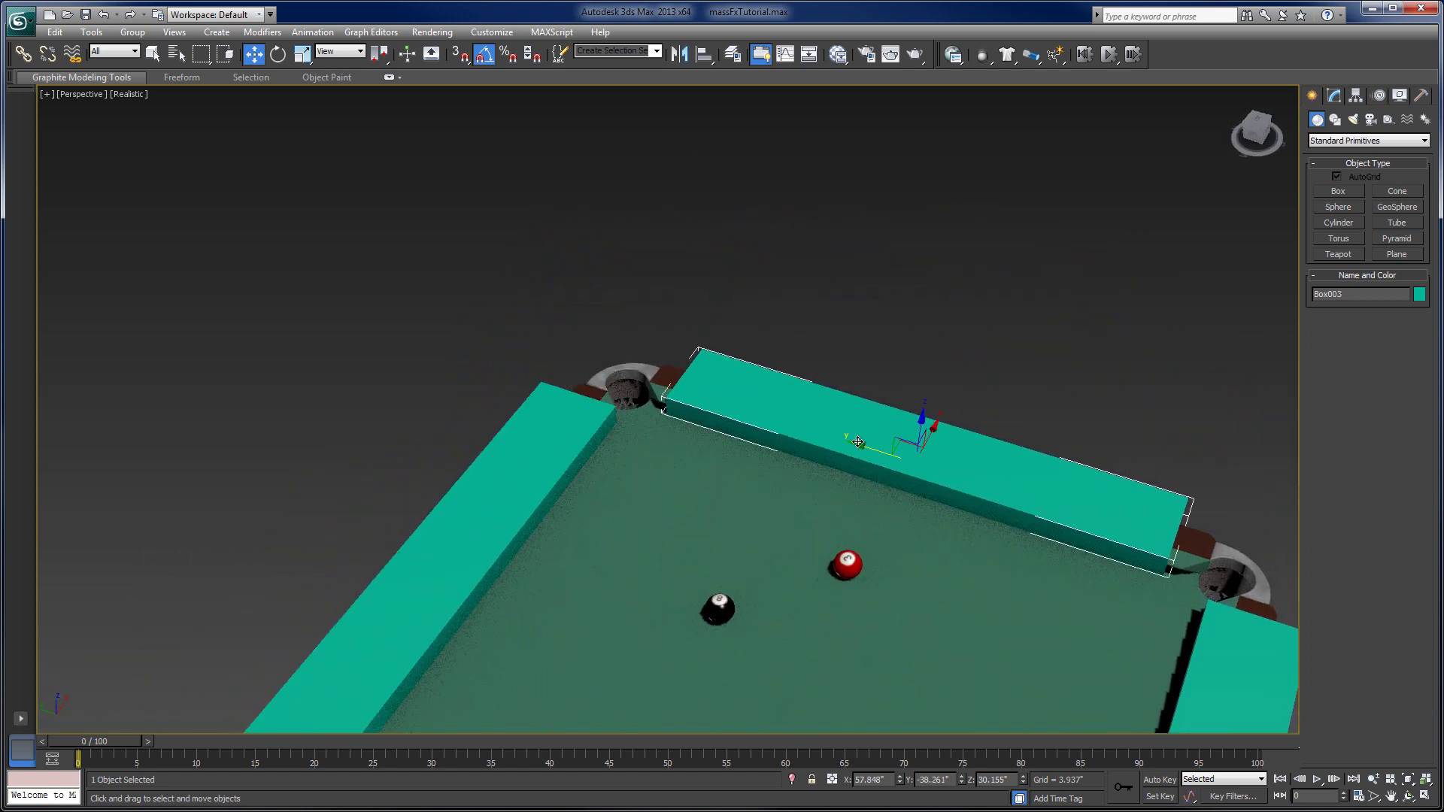
{"action": "left_click", "coordinate": [1342, 94]}
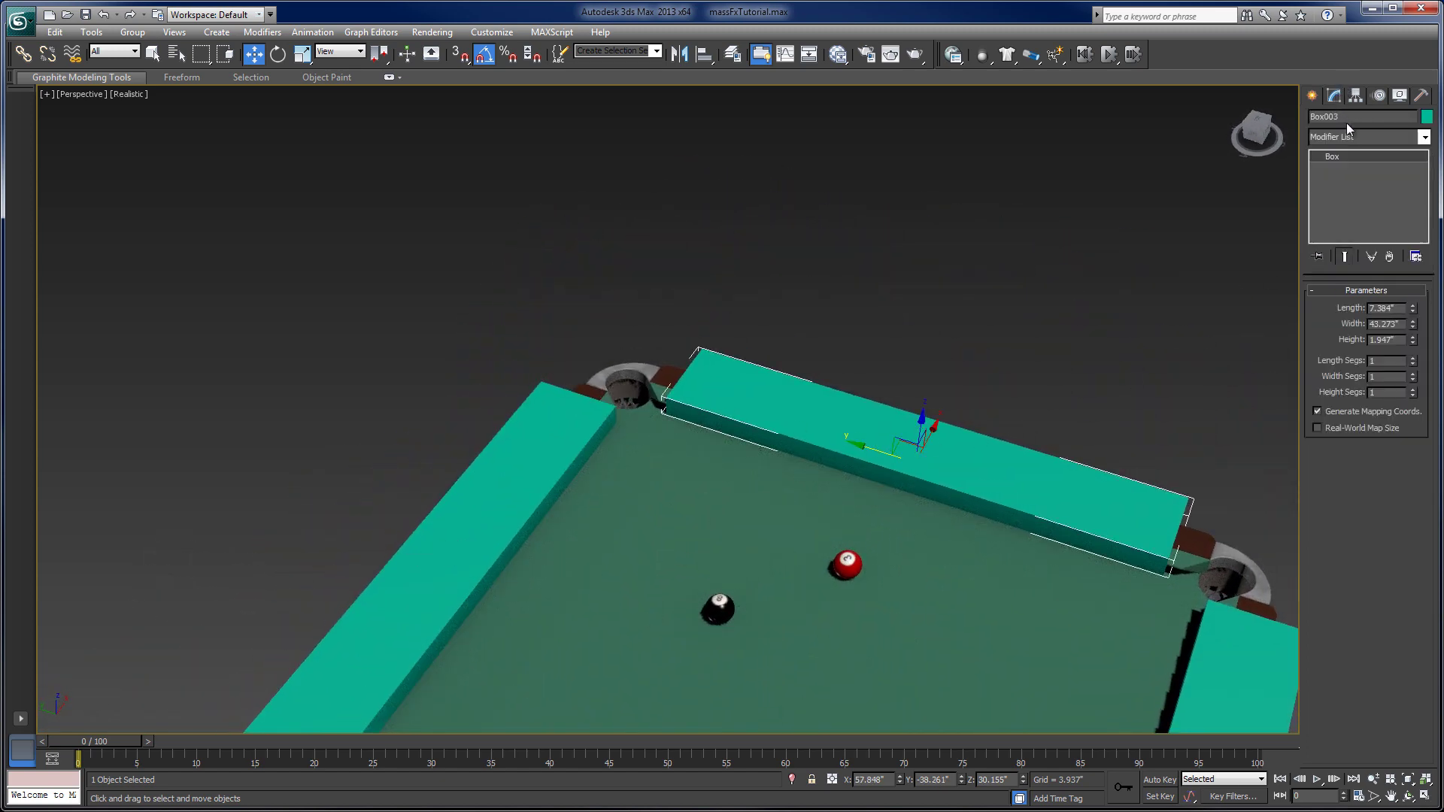
{"action": "left_click_drag", "start_coordinate": [1413, 325], "coordinate": [1403, 318]}
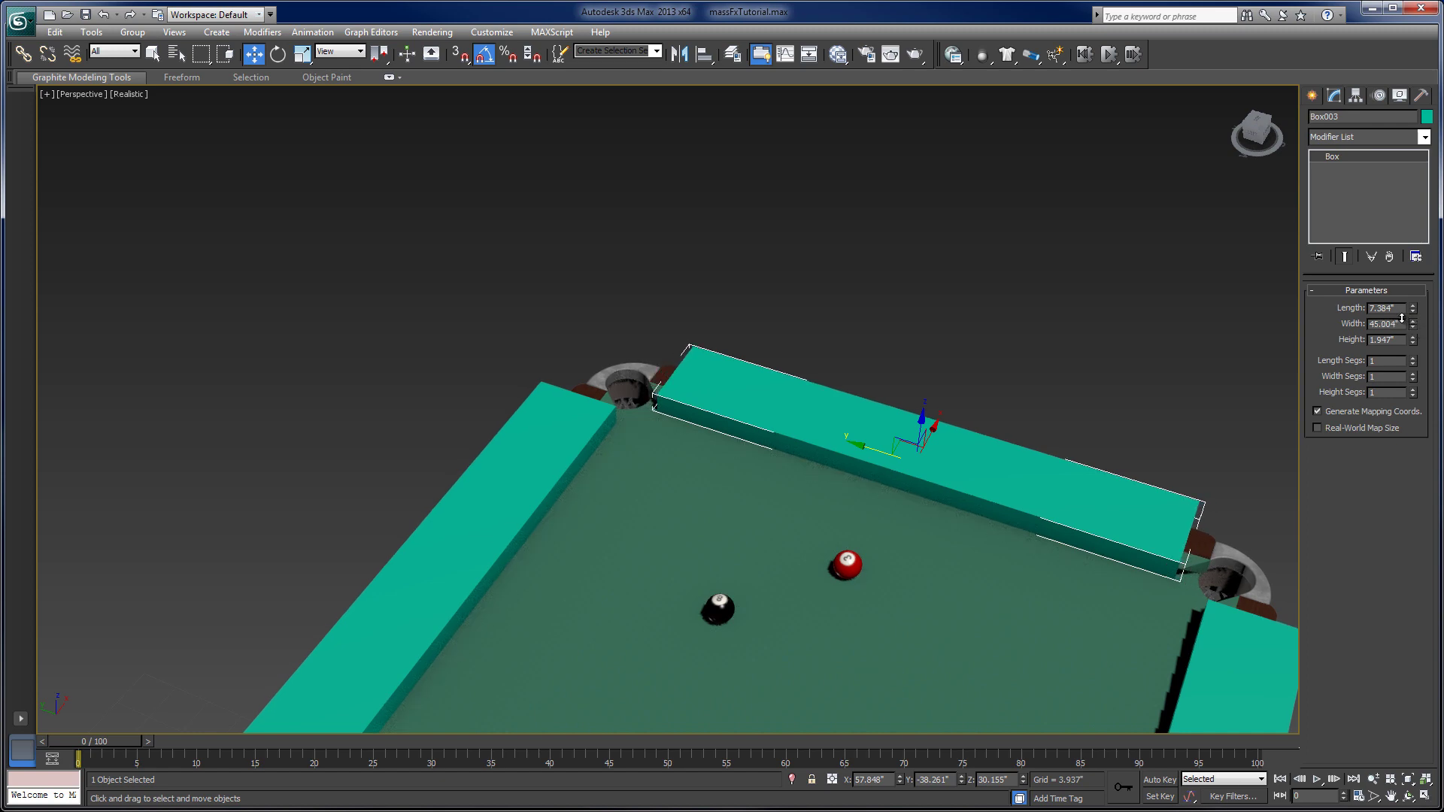
{"action": "middle_click_drag", "start_coordinate": [700, 589], "coordinate": [665, 461], "text": "alt"}
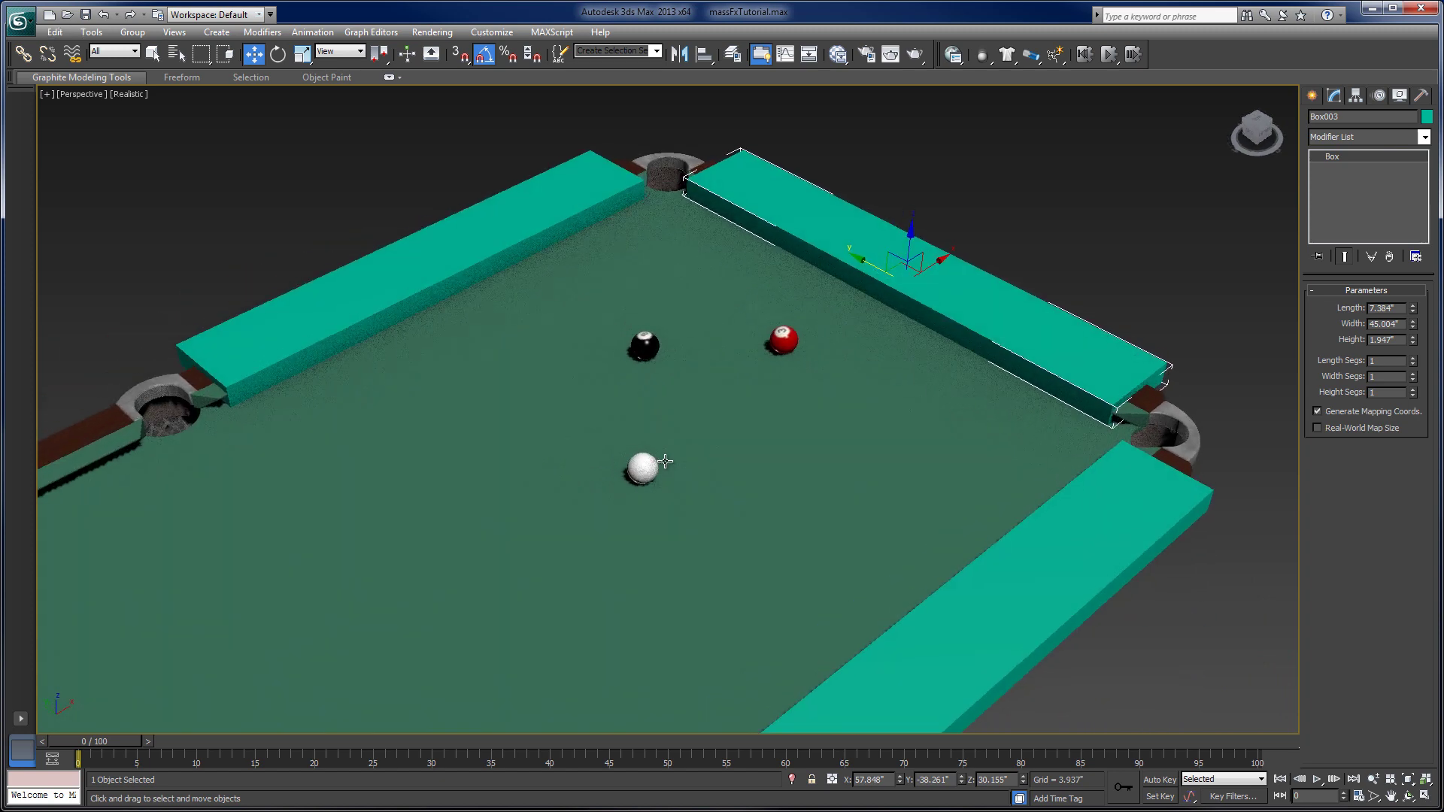
{"action": "middle_click_drag", "start_coordinate": [822, 489], "coordinate": [810, 402]}
{"action": "scroll", "coordinate": [809, 397], "scroll_direction": "down", "scroll_amount": 3}
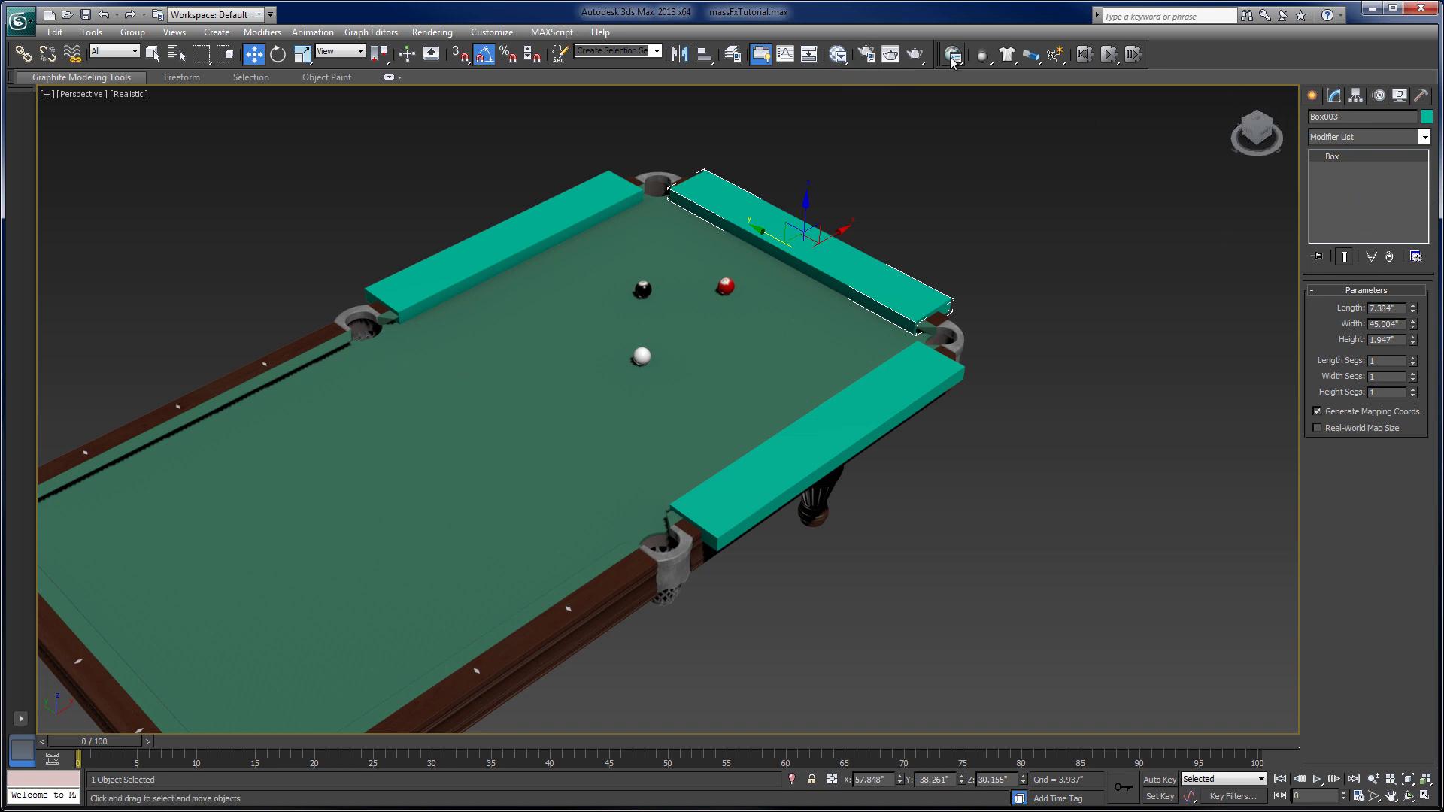
- Draw a large new box, Box004, over the table end with a height of 1.0 inch
{"action": "left_click", "coordinate": [1312, 95]}
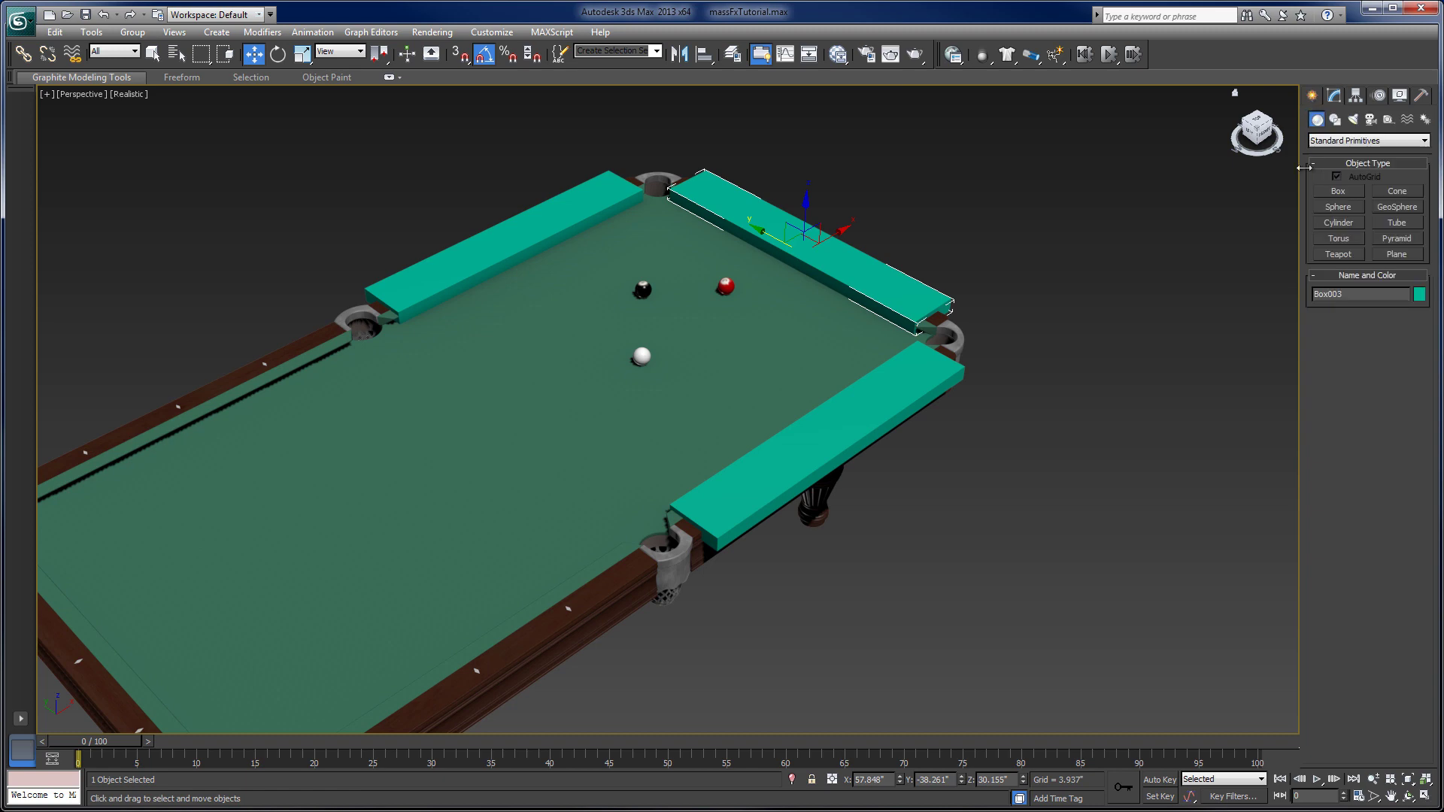
{"action": "left_click", "coordinate": [1338, 191]}
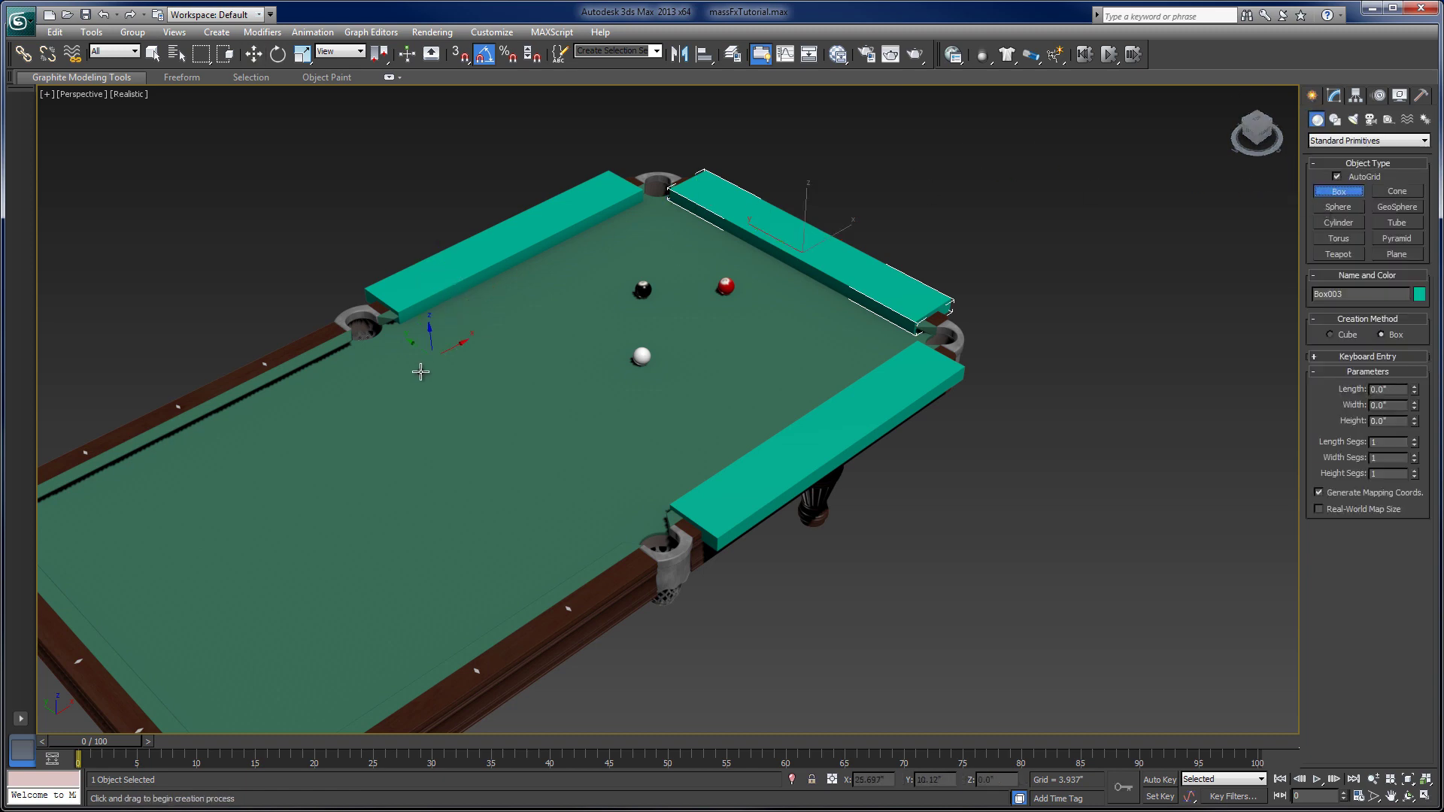
{"action": "left_click_drag", "start_coordinate": [421, 371], "coordinate": [989, 382]}
{"action": "left_click", "coordinate": [993, 358]}
{"action": "key", "text": "w"}
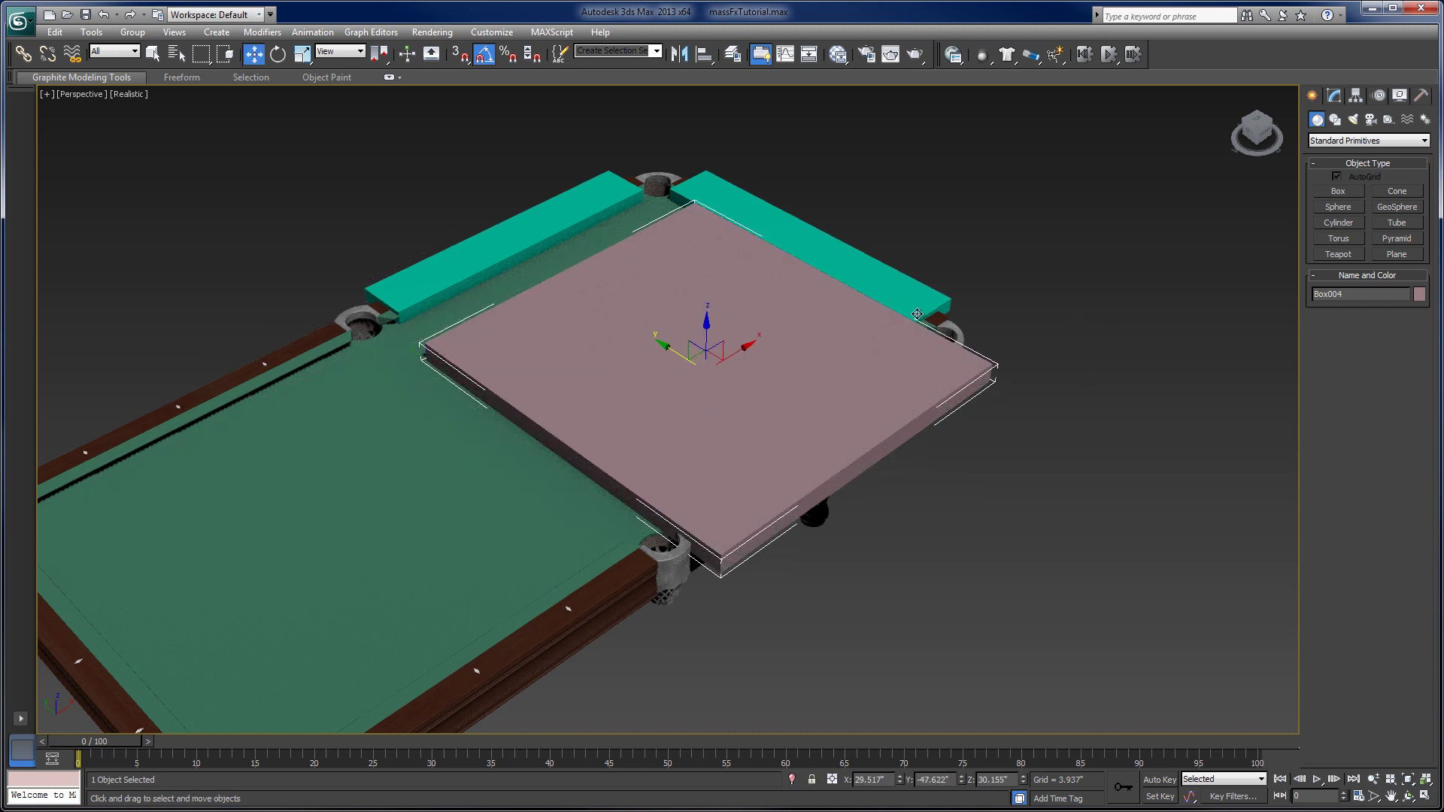
{"action": "left_click", "coordinate": [1335, 95]}
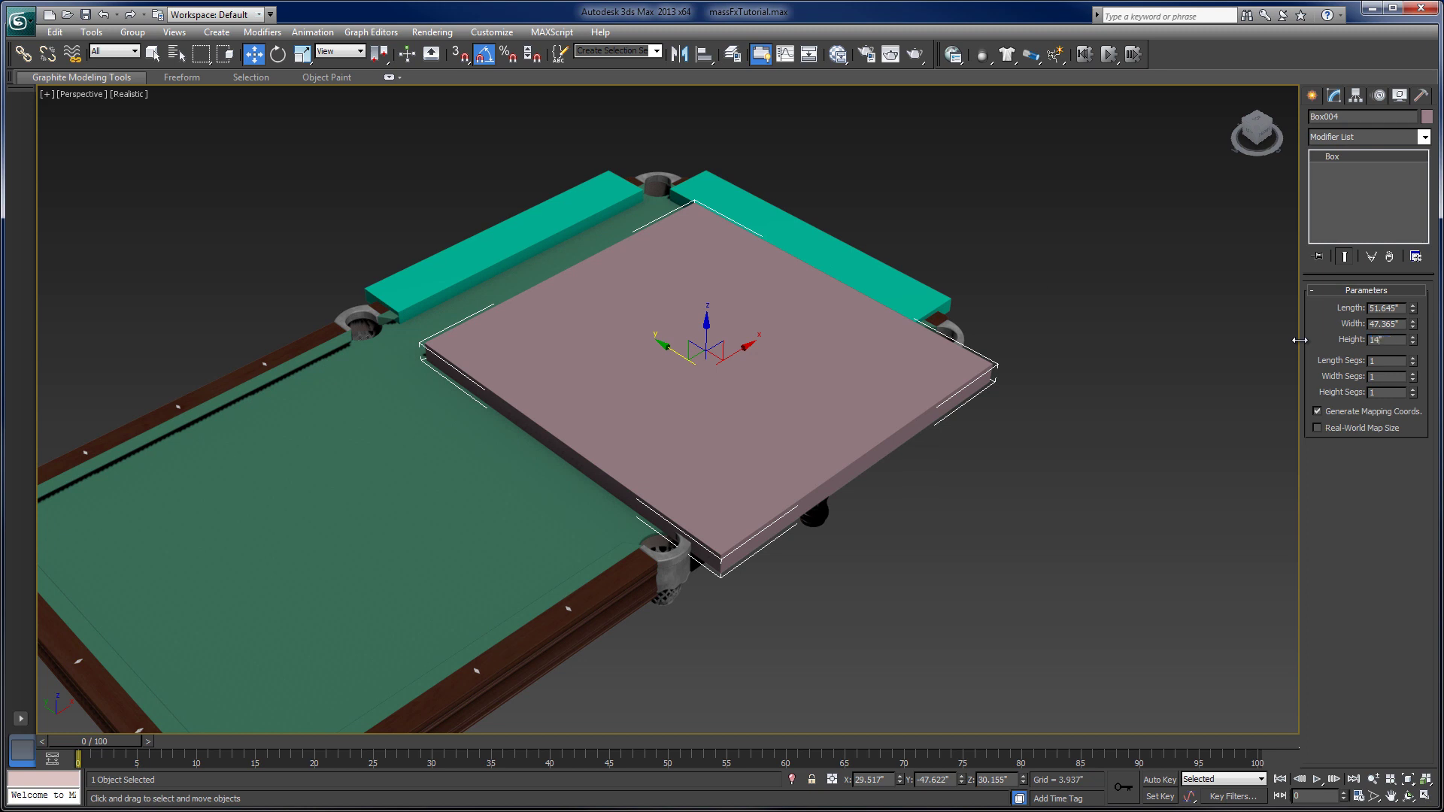
{"action": "type", "text": "1"}
{"action": "key", "text": "Return"}
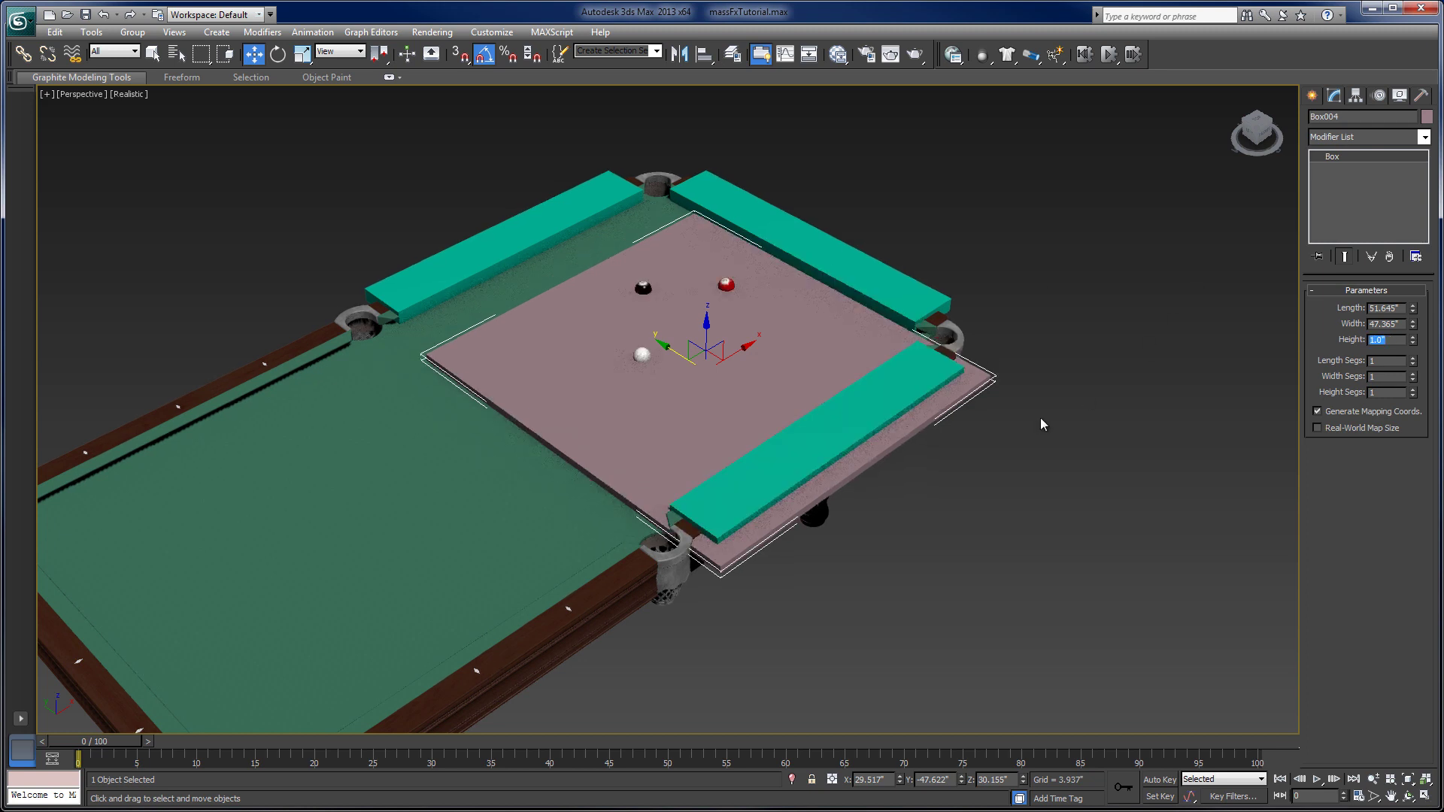
- Move Box004 along Y over the table and set its Z position to 29.155
{"action": "left_click_drag", "start_coordinate": [676, 354], "coordinate": [622, 324]}
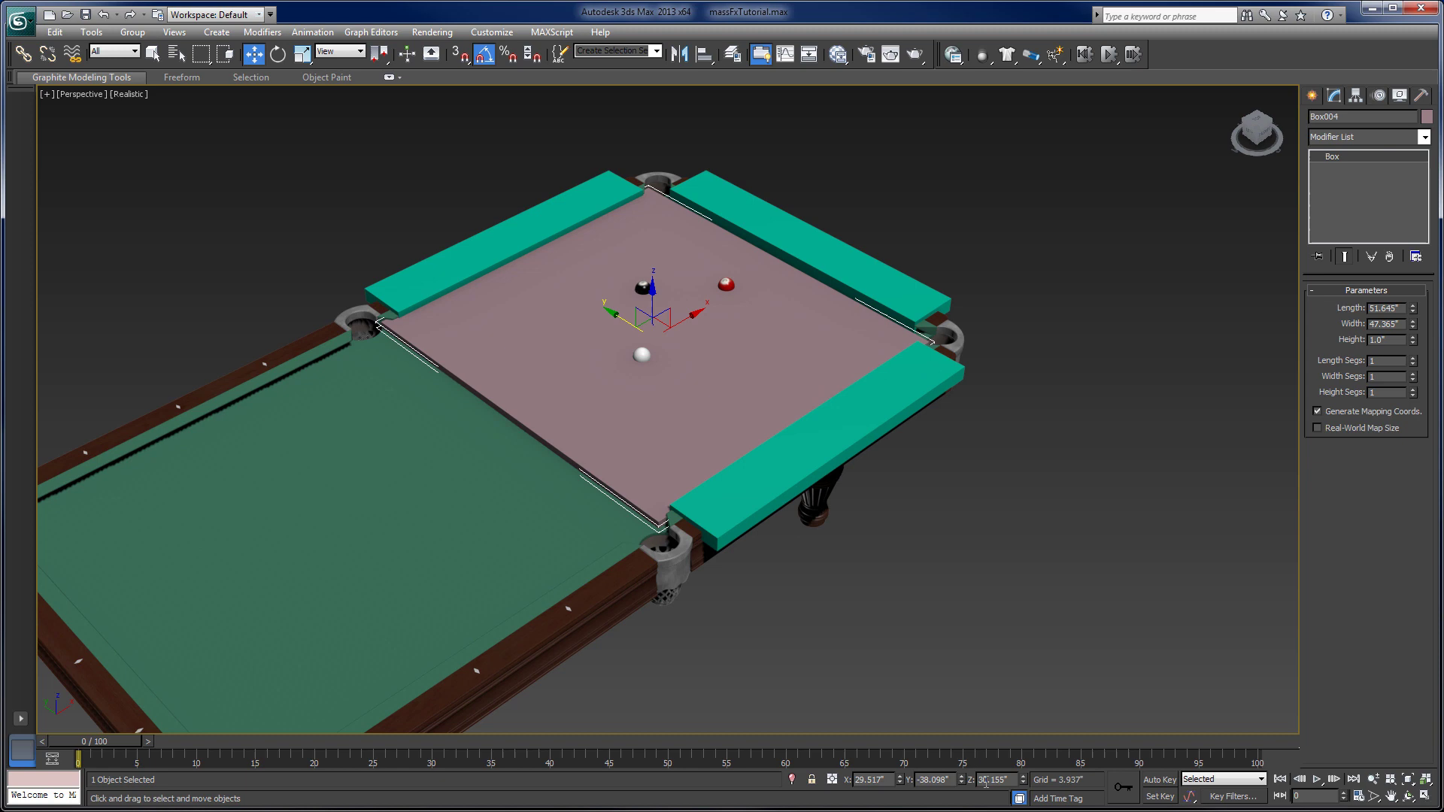
{"action": "type", "text": "9"}
{"action": "key", "text": "Return"}
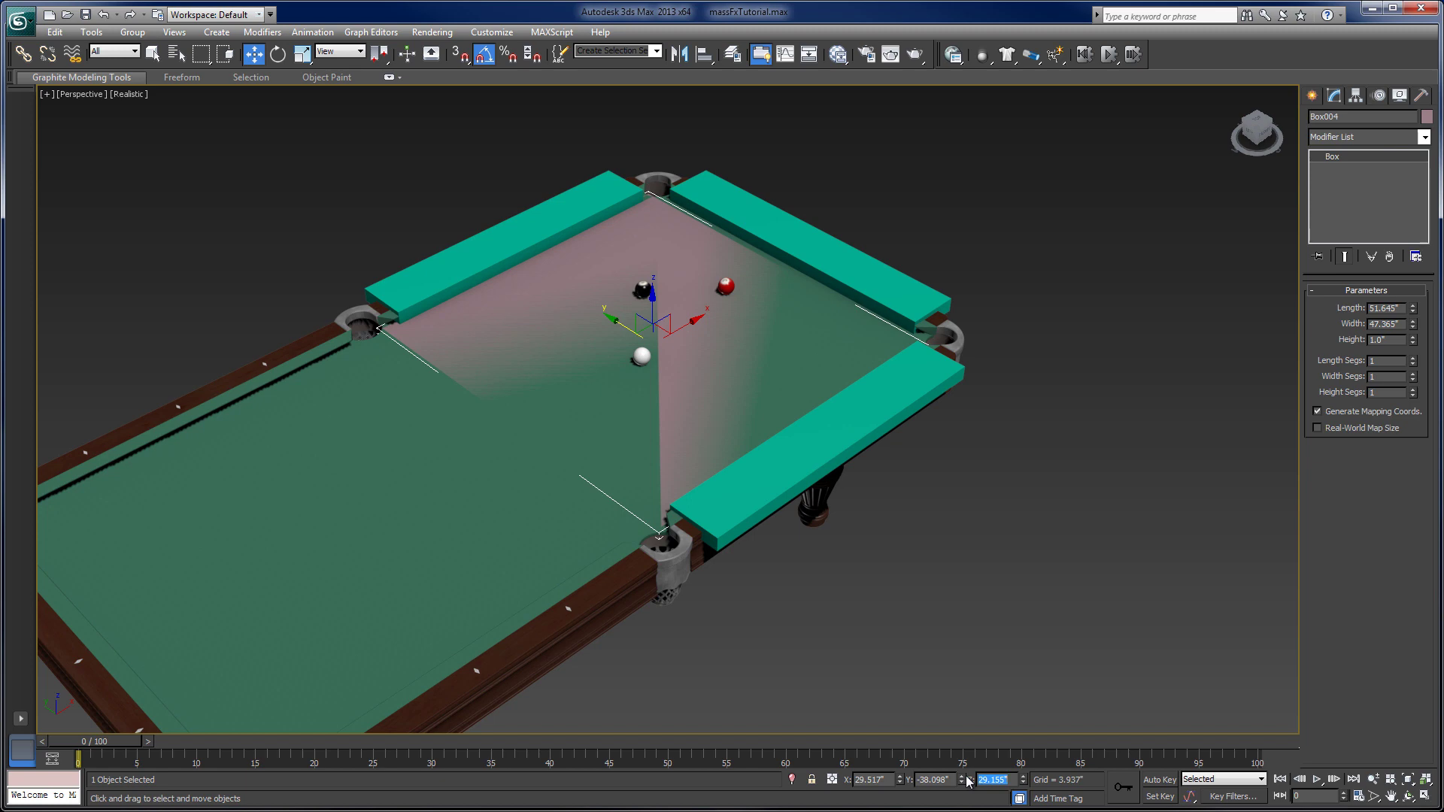
{"action": "middle_click_drag", "start_coordinate": [748, 580], "coordinate": [704, 580], "text": "alt"}
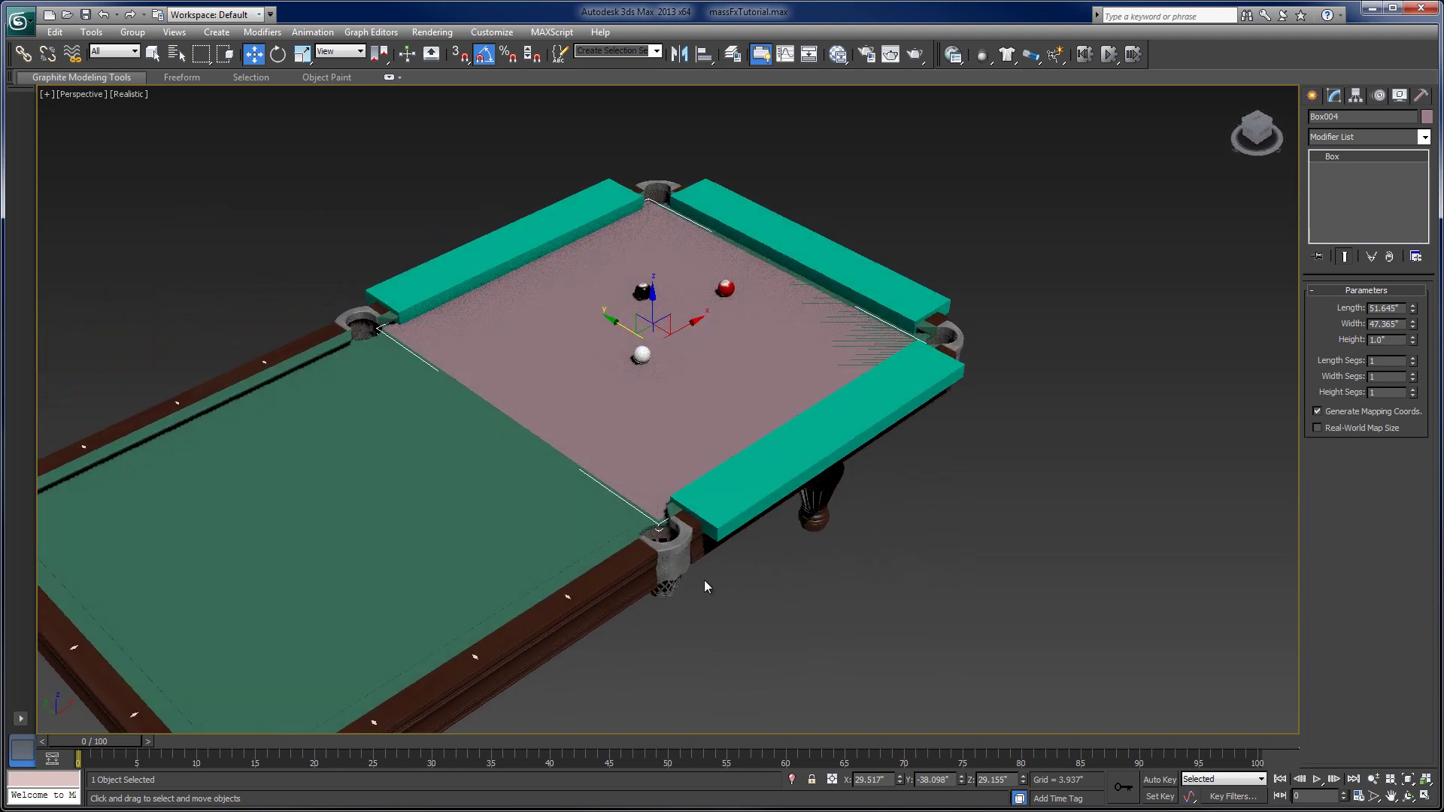
- Hide the pool table body using Hide Selection from the quad menu
{"action": "left_click", "coordinate": [619, 578]}
{"action": "right_click", "coordinate": [615, 574]}
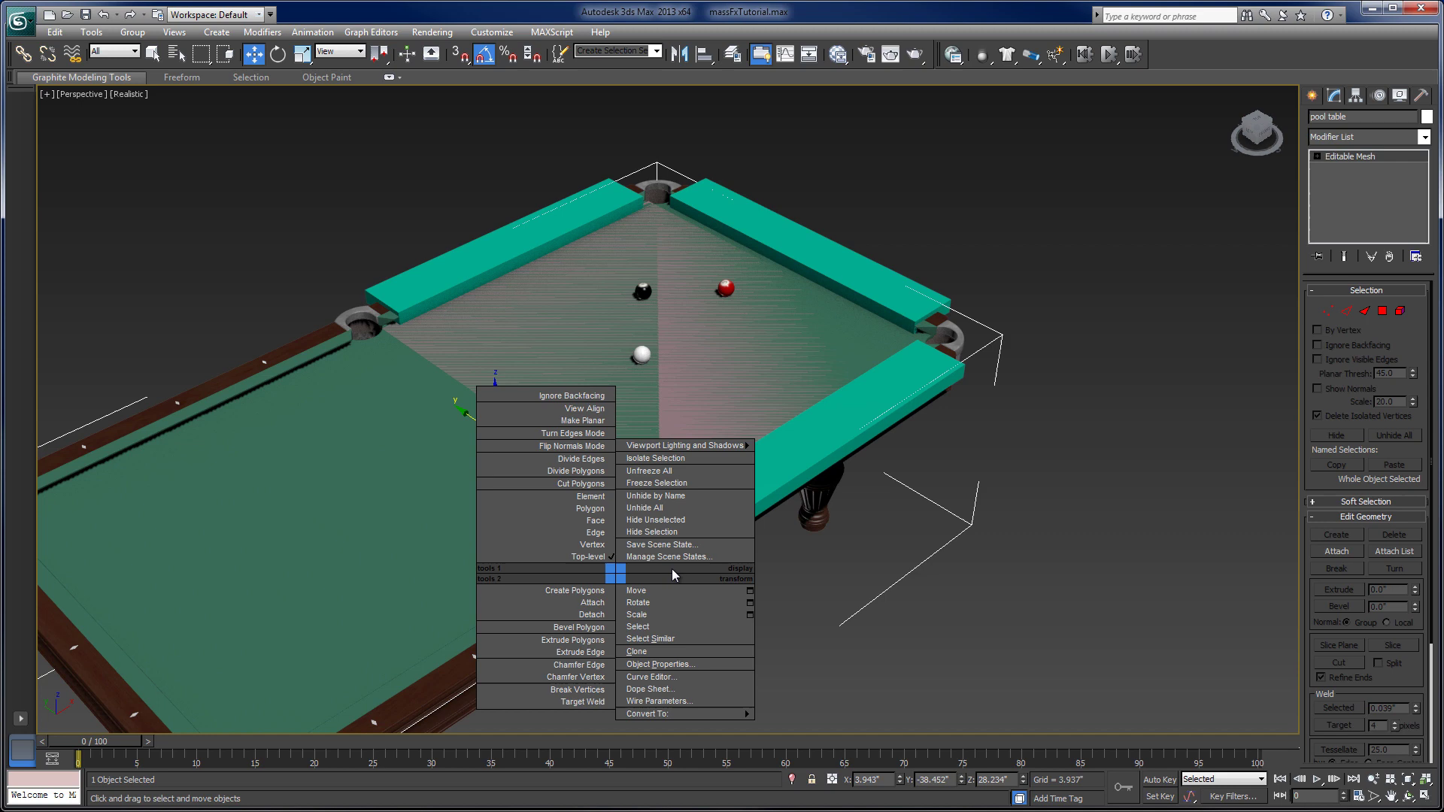
{"action": "left_click", "coordinate": [662, 532]}
{"action": "middle_click_drag", "start_coordinate": [669, 531], "coordinate": [775, 587], "text": "alt"}
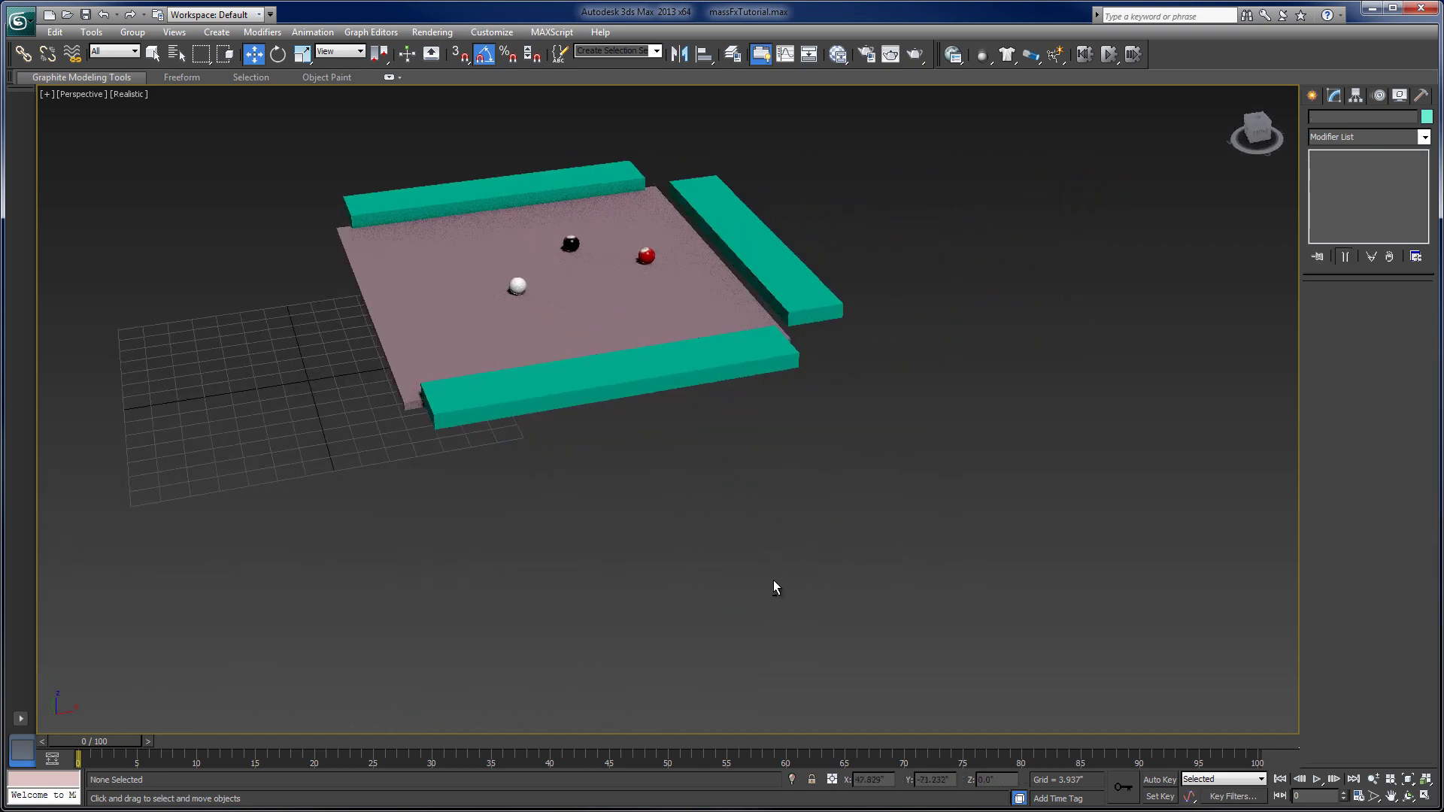
- Shift the felt box slightly along X
{"action": "left_click", "coordinate": [656, 366]}
{"action": "middle_click_drag", "start_coordinate": [655, 364], "coordinate": [599, 380], "text": "alt"}
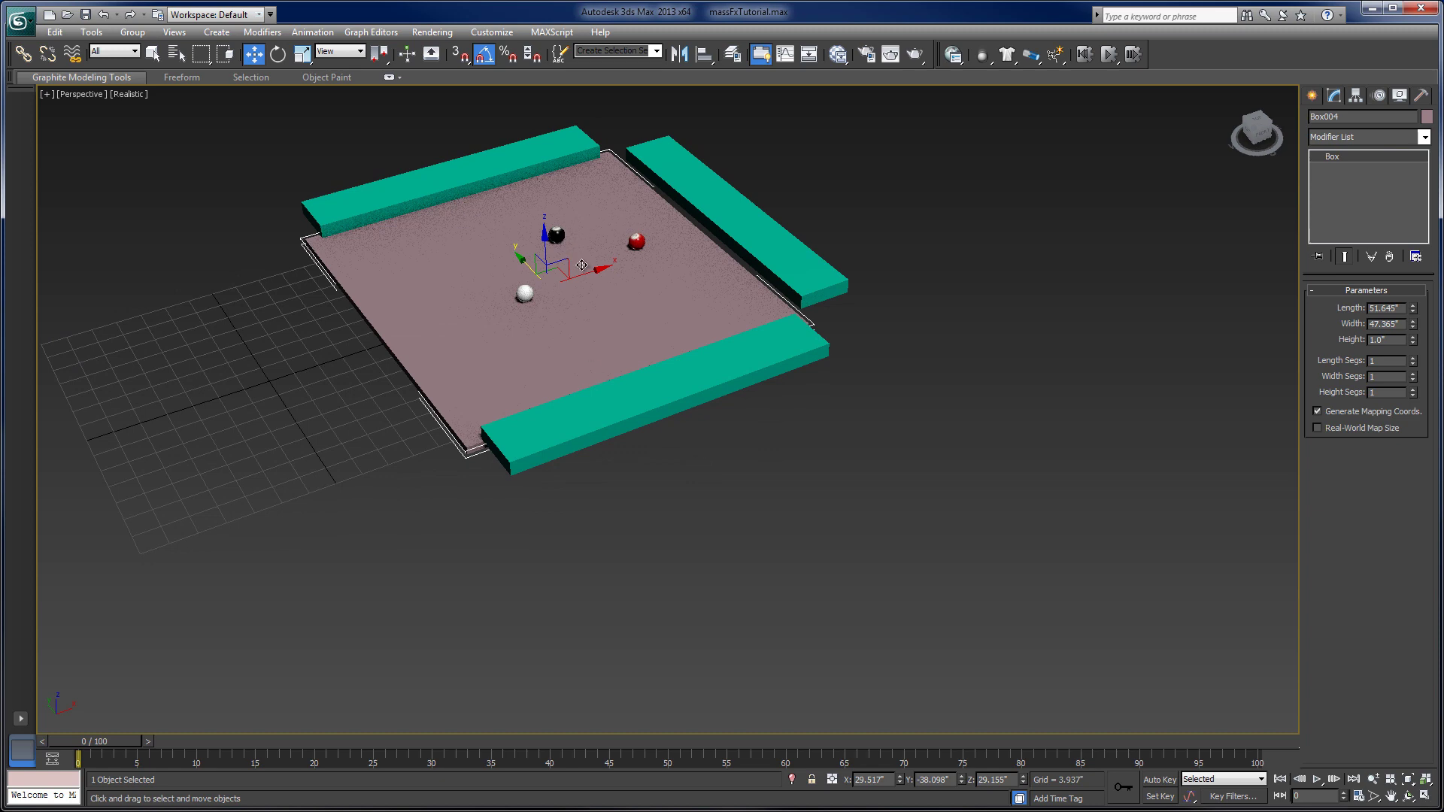
{"action": "left_click_drag", "start_coordinate": [581, 265], "coordinate": [590, 267]}
{"action": "middle_click_drag", "start_coordinate": [590, 267], "coordinate": [670, 571], "text": "alt"}
{"action": "scroll", "coordinate": [661, 550], "scroll_direction": "up", "scroll_amount": 3}
{"action": "scroll", "coordinate": [744, 580], "scroll_direction": "down", "scroll_amount": 5}
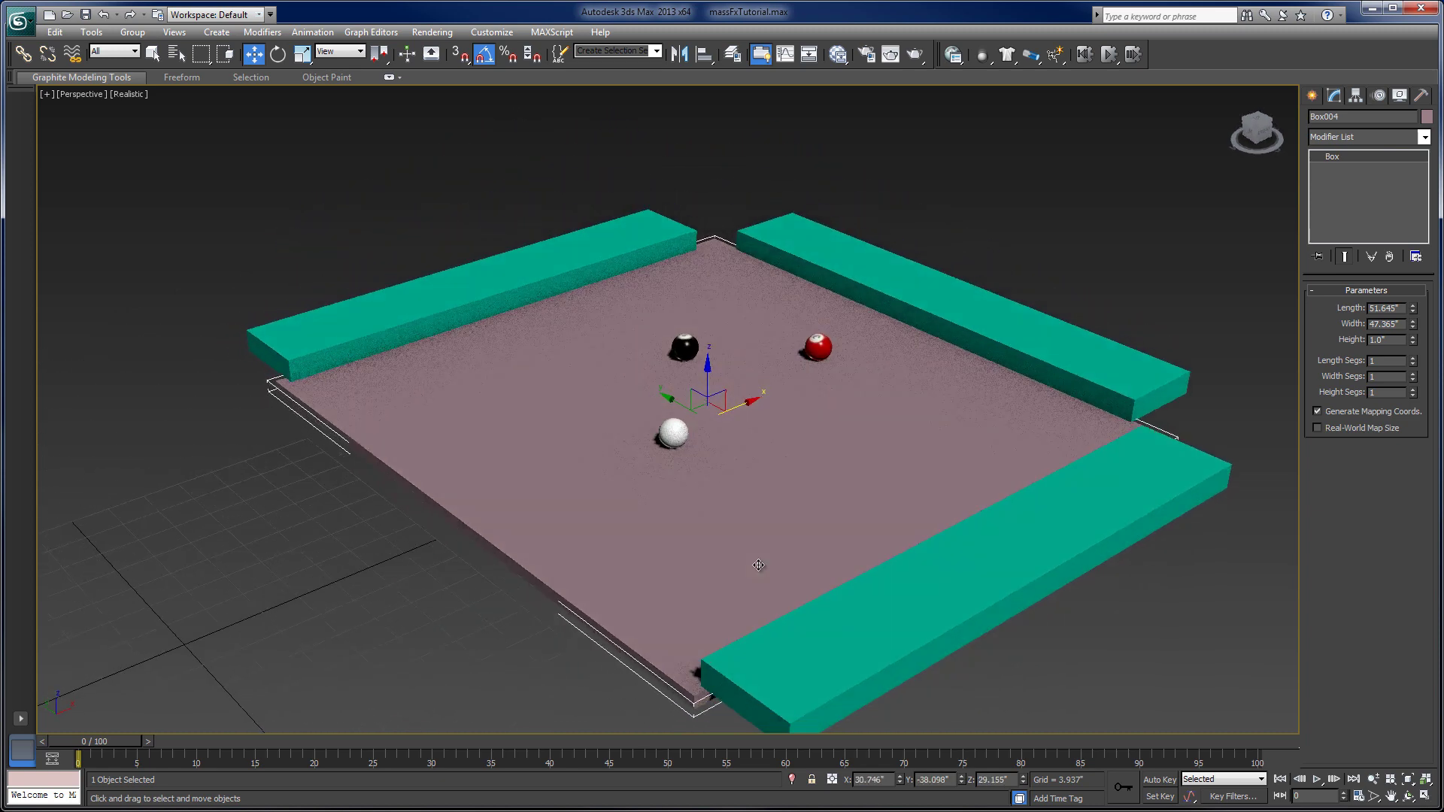
{"action": "scroll", "coordinate": [732, 546], "scroll_direction": "up", "scroll_amount": 3}
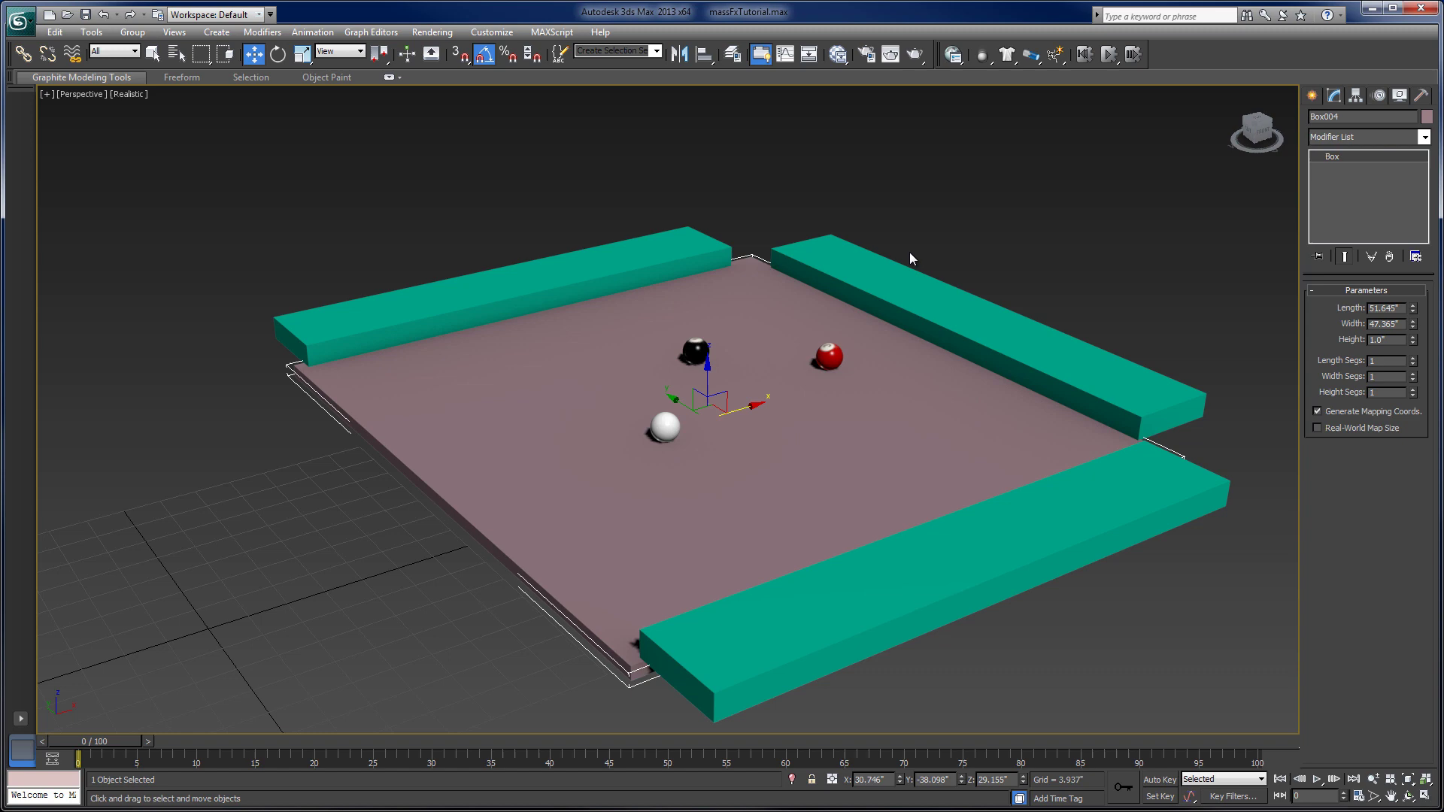
- Create a cylinder 16.228 inches tall on the felt and thin its radius to 0.371 inches
{"action": "left_click", "coordinate": [1001, 160]}
{"action": "middle_click_drag", "start_coordinate": [934, 273], "coordinate": [993, 286], "text": "alt"}
{"action": "left_click", "coordinate": [1314, 96]}
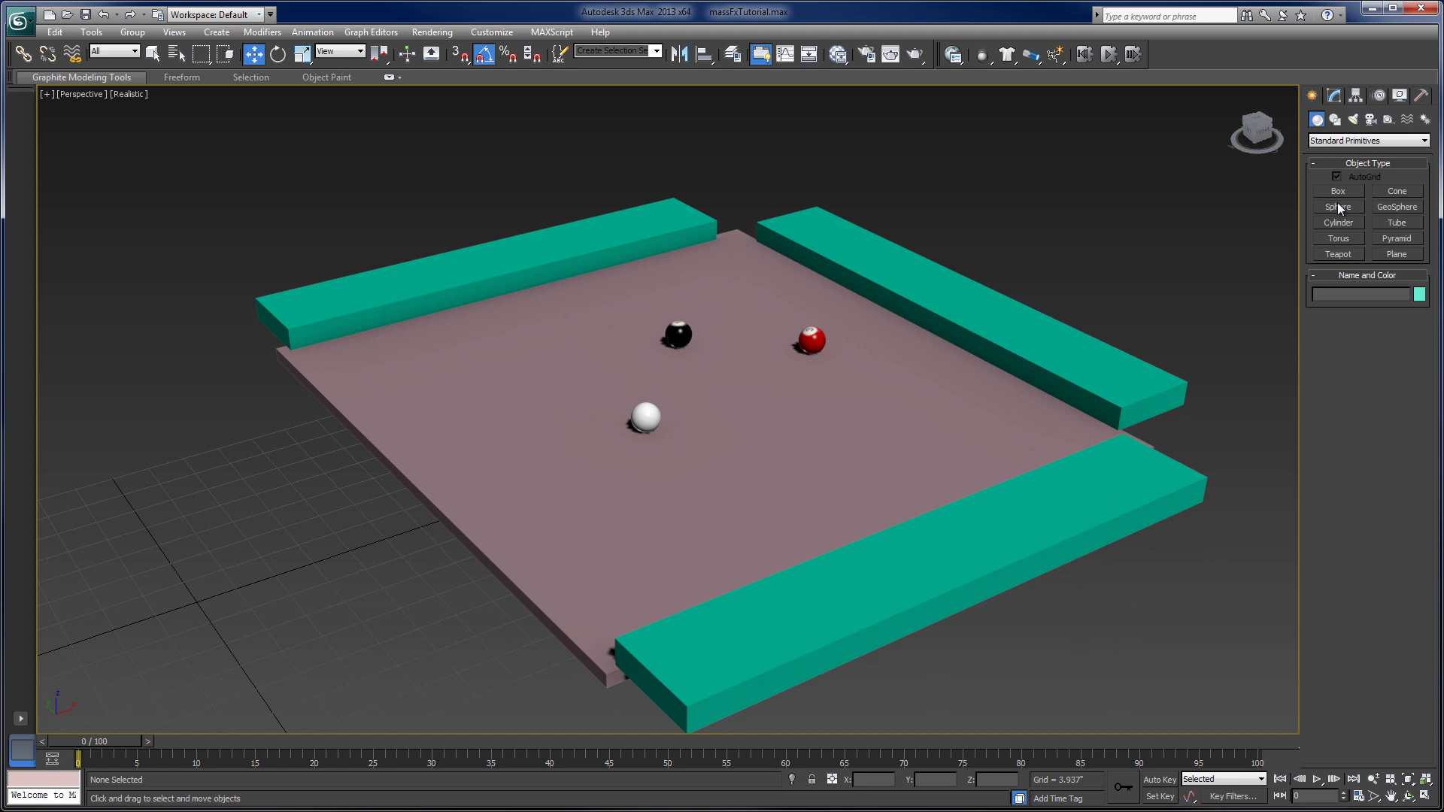
{"action": "left_click", "coordinate": [1338, 223]}
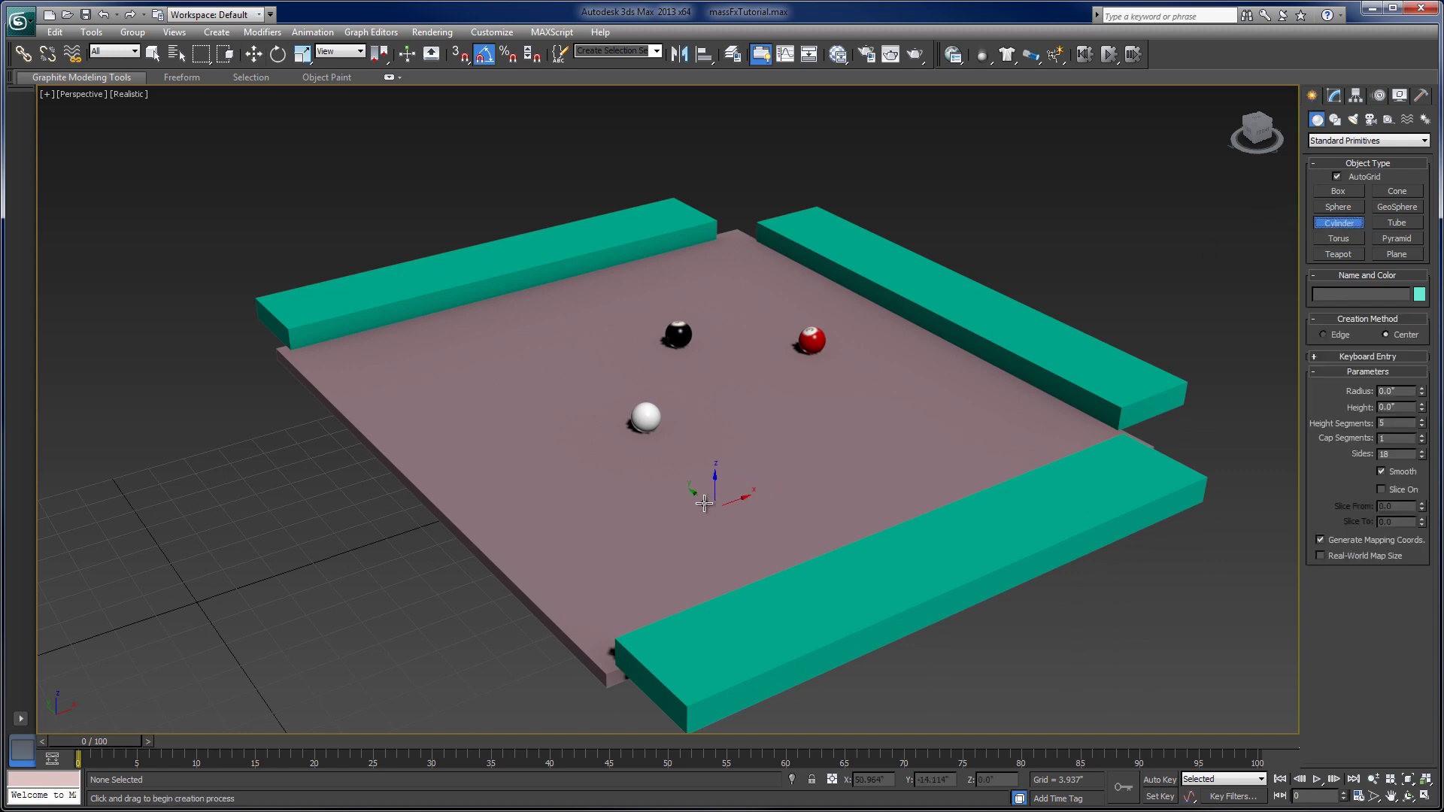
{"action": "left_click_drag", "start_coordinate": [574, 406], "coordinate": [569, 408]}
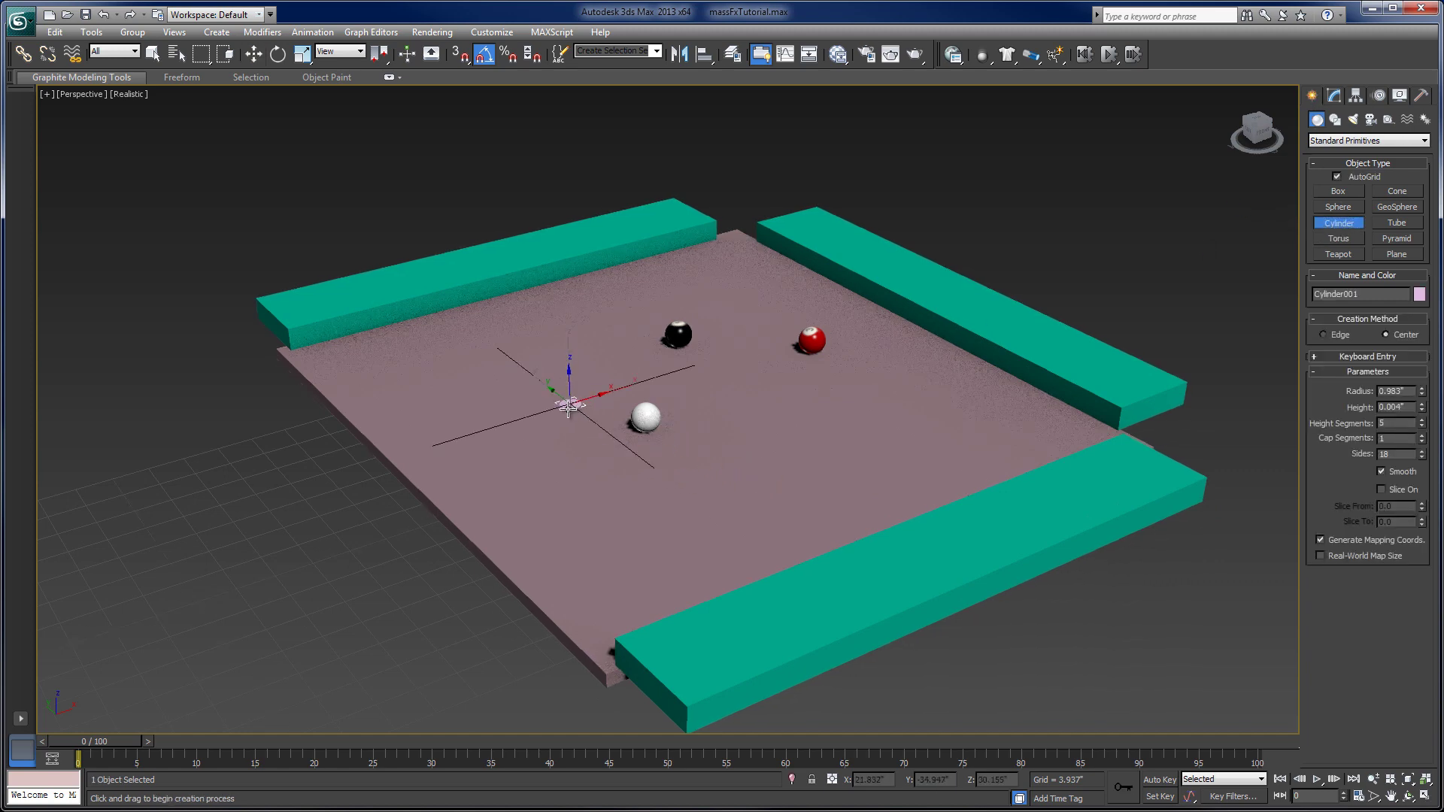
{"action": "left_click", "coordinate": [570, 202]}
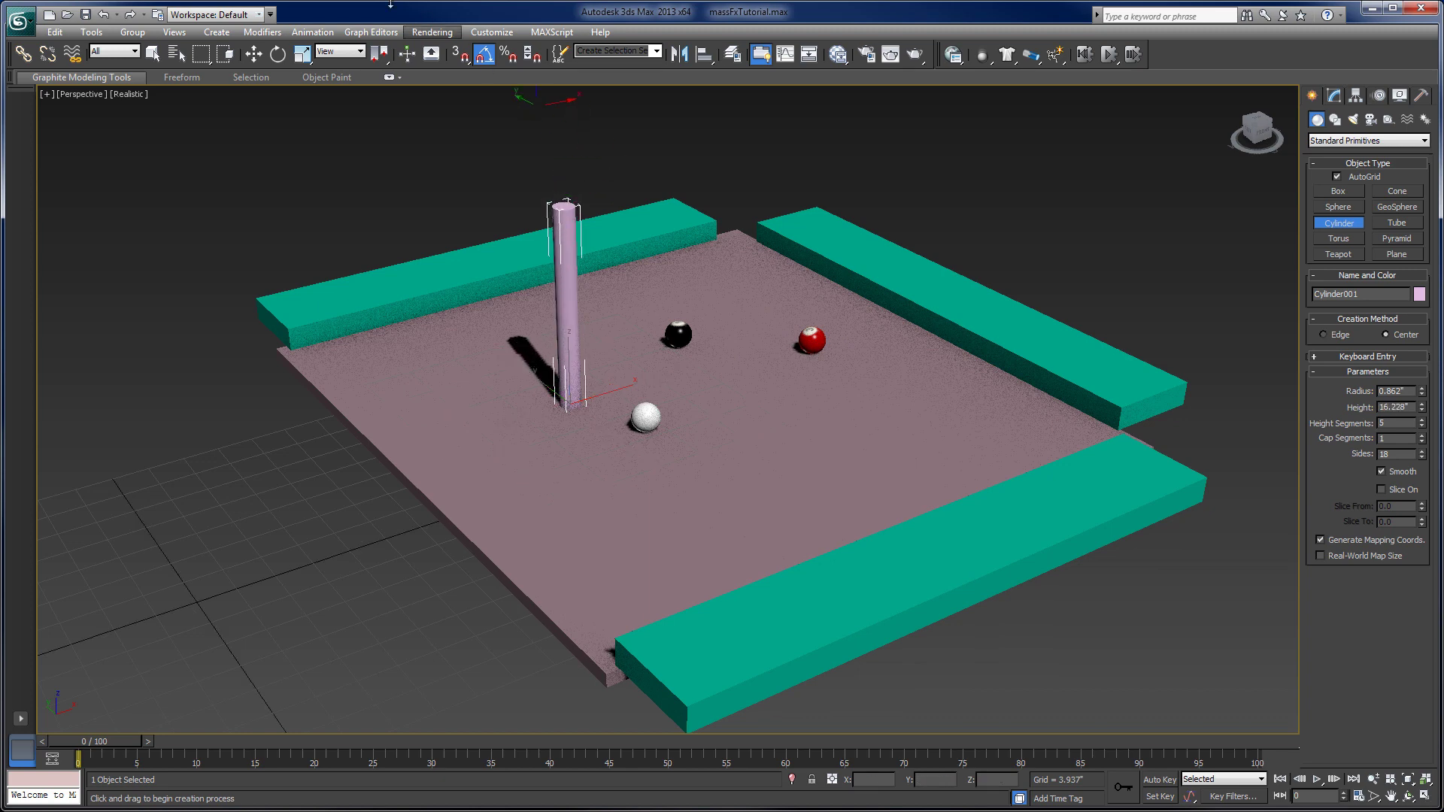
{"action": "left_click", "coordinate": [1335, 96]}
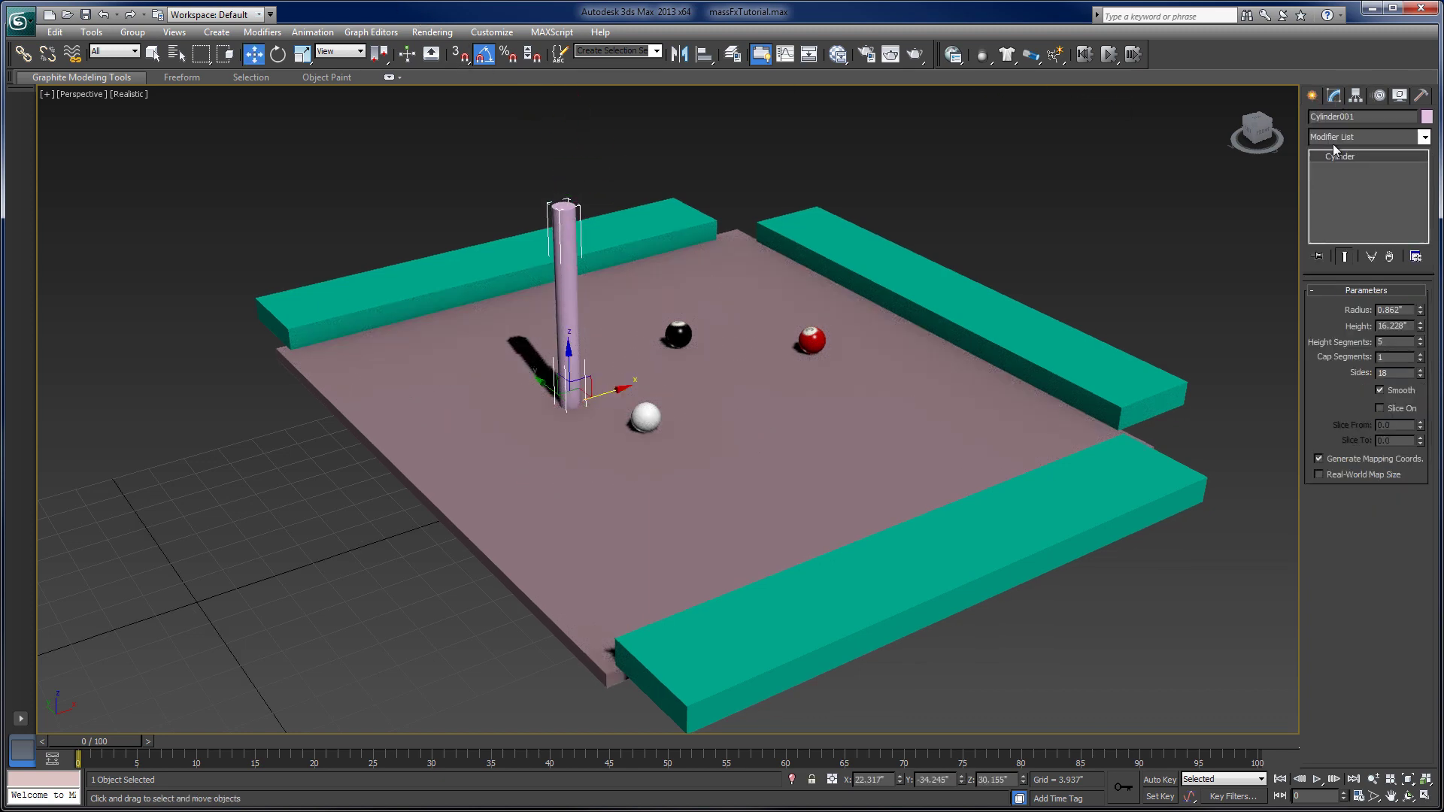
{"action": "left_click_drag", "start_coordinate": [1420, 313], "coordinate": [1421, 349]}
- Rotate the cylinder 90° to lie flat, move it behind the white ball, and set radius 0.284 inches
{"action": "key", "text": "e"}
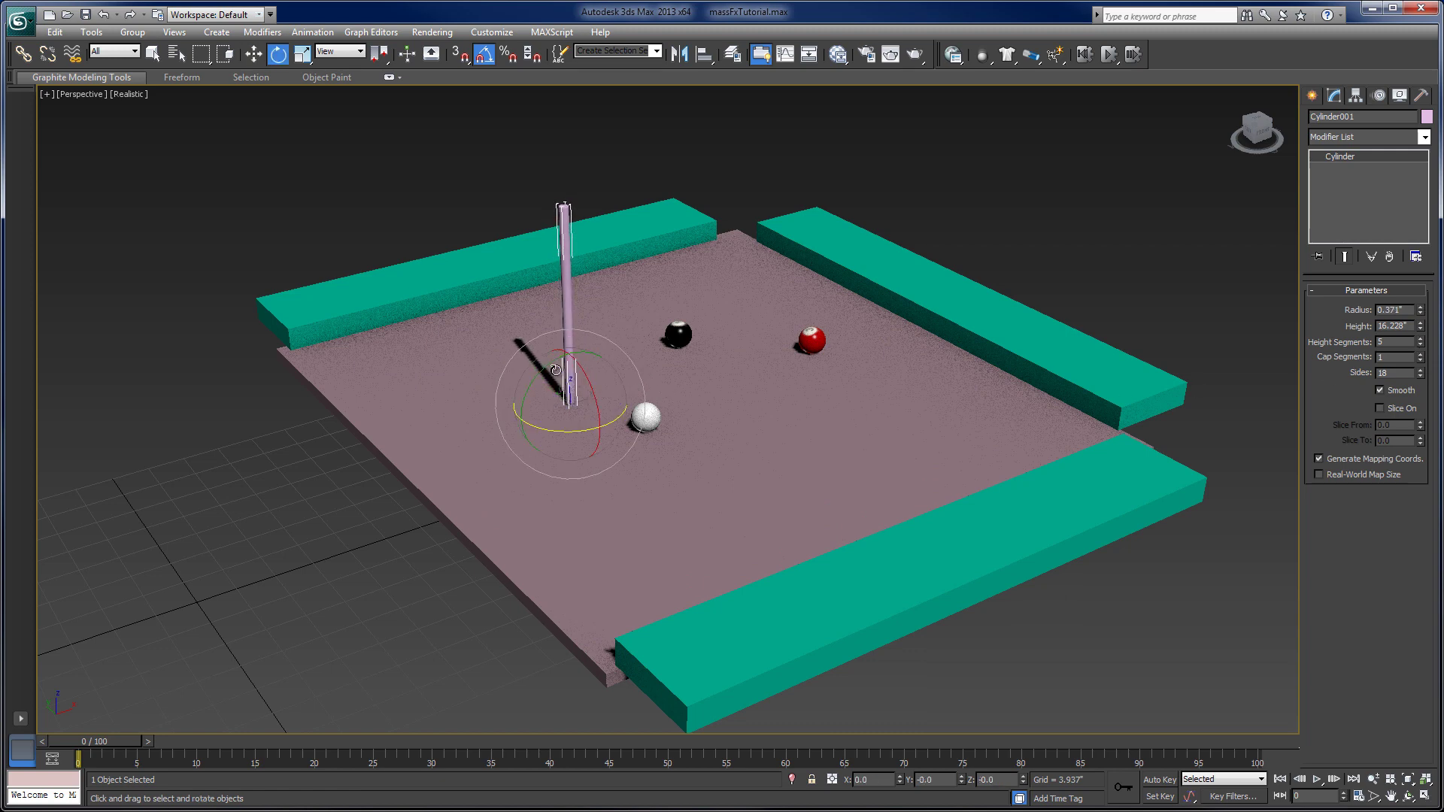
{"action": "left_click_drag", "start_coordinate": [549, 367], "coordinate": [629, 431]}
{"action": "key", "text": "w"}
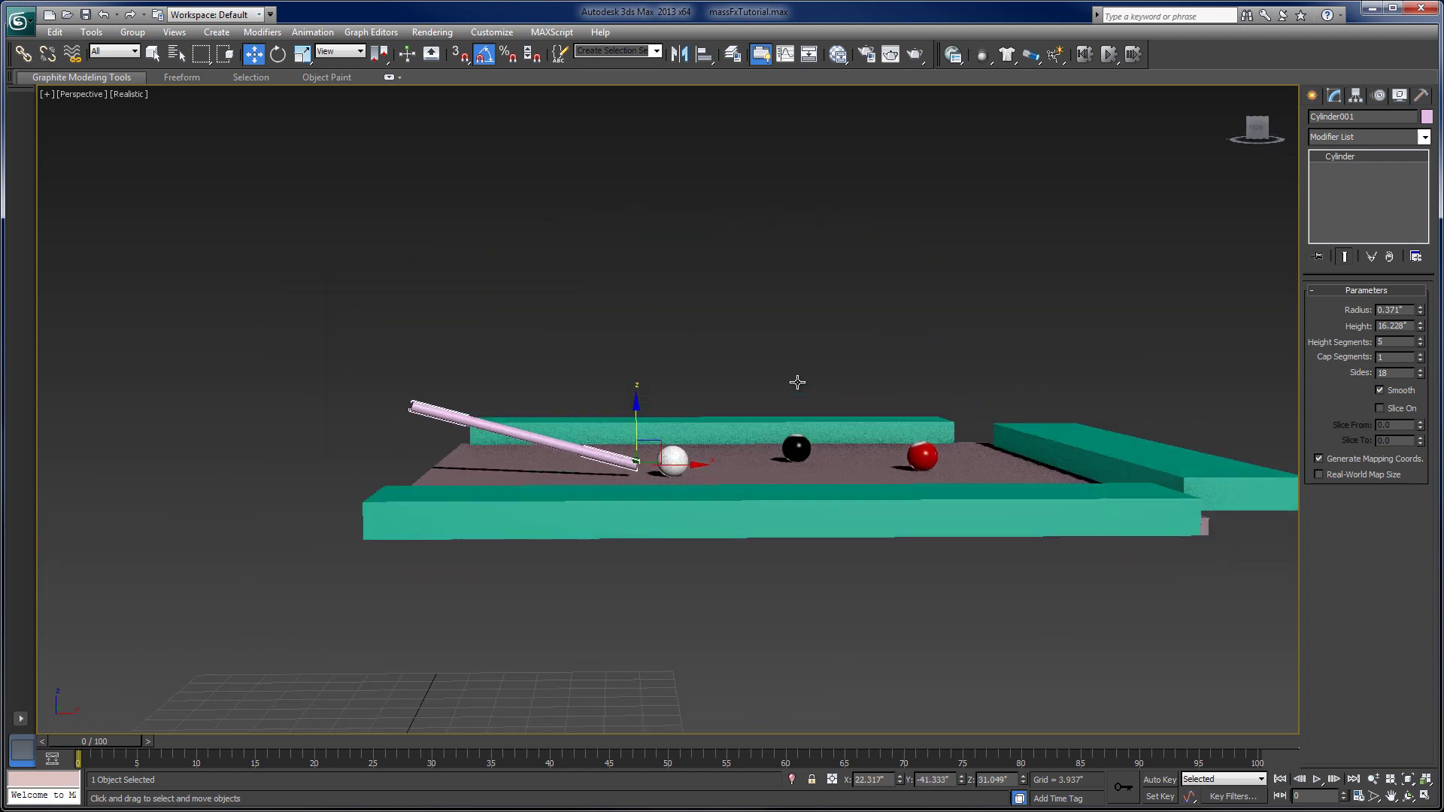
{"action": "scroll", "coordinate": [797, 382], "scroll_direction": "up", "scroll_amount": 10}
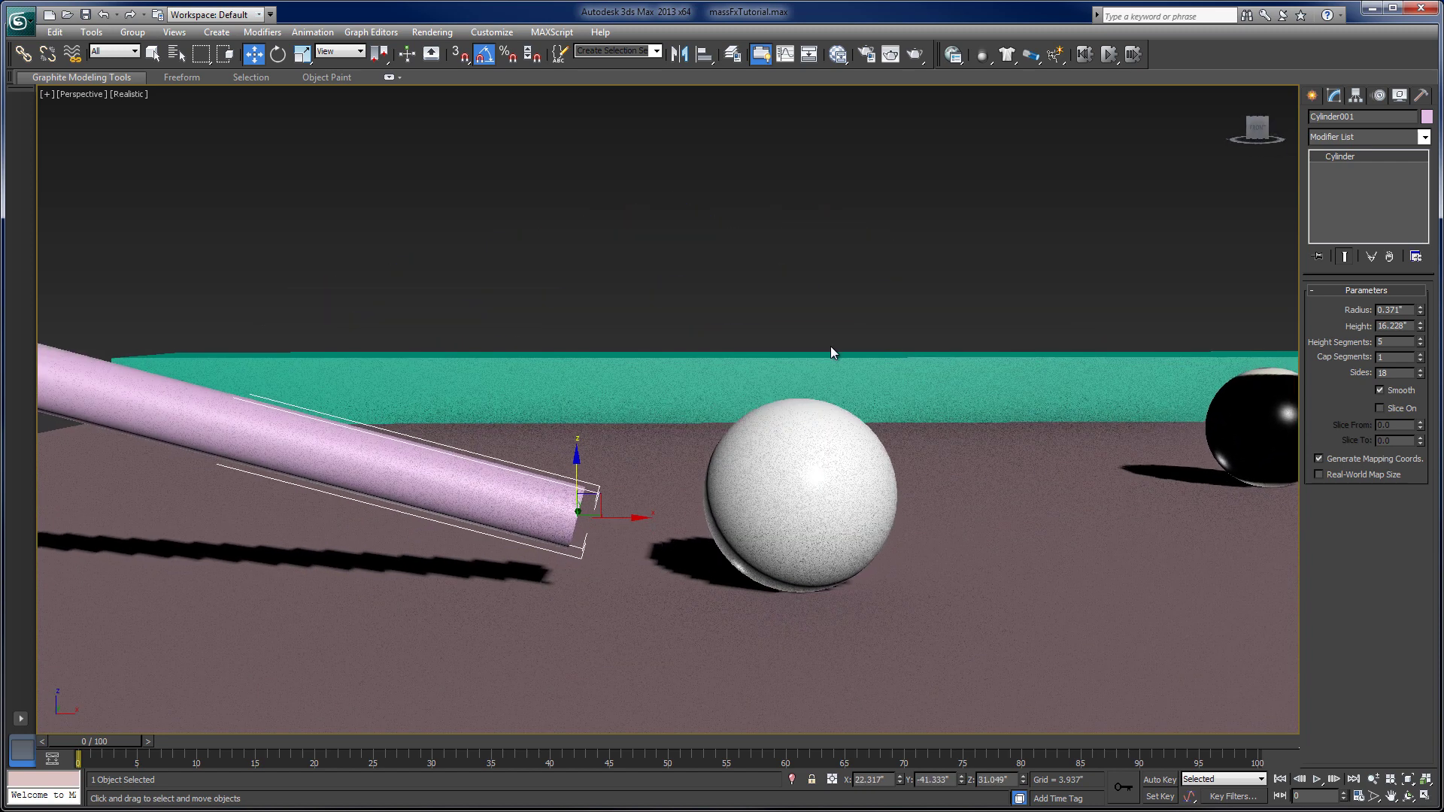
{"action": "left_click_drag", "start_coordinate": [610, 487], "coordinate": [693, 440]}
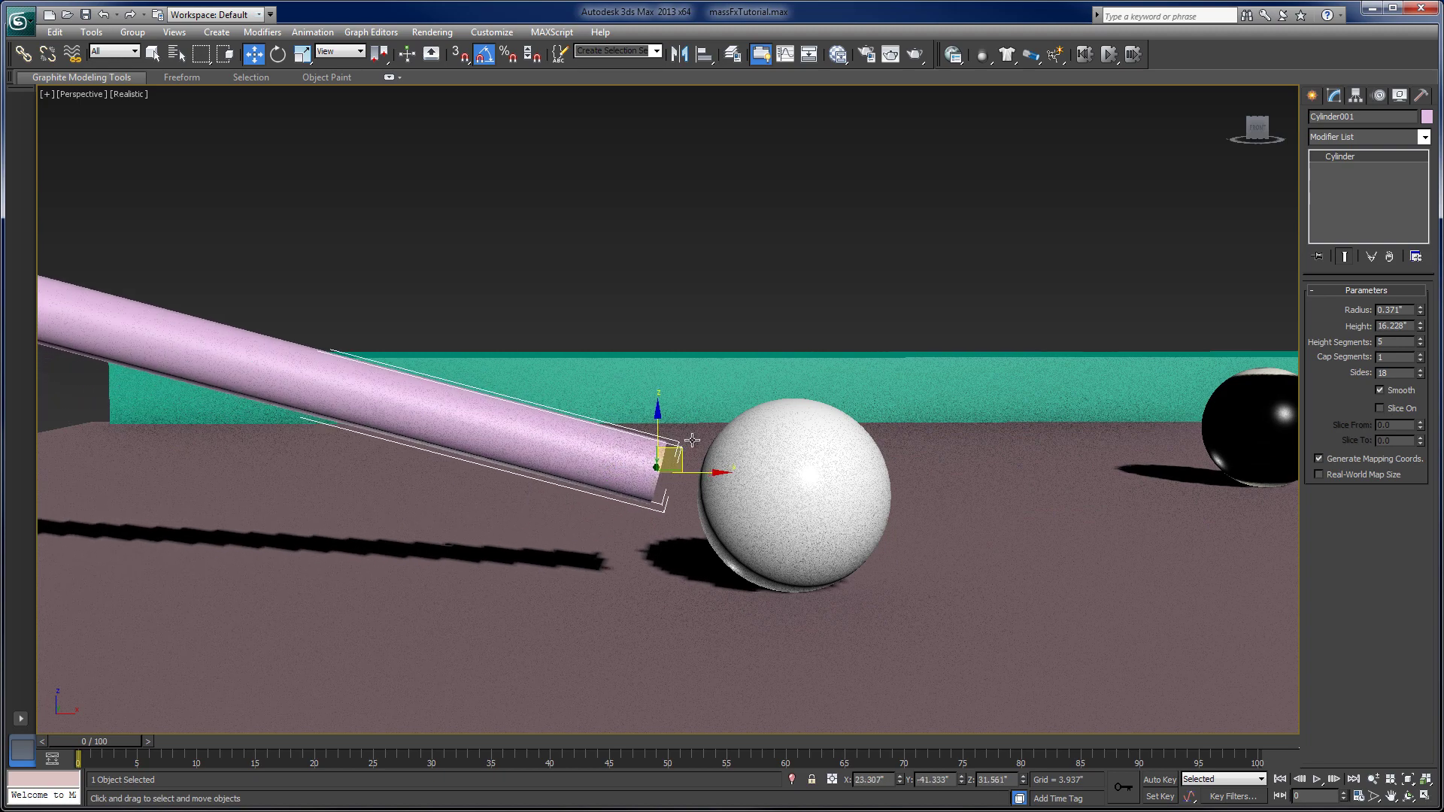
{"action": "left_click_drag", "start_coordinate": [1420, 316], "coordinate": [1424, 328]}
{"action": "middle_click_drag", "start_coordinate": [941, 454], "coordinate": [871, 399], "text": "alt"}
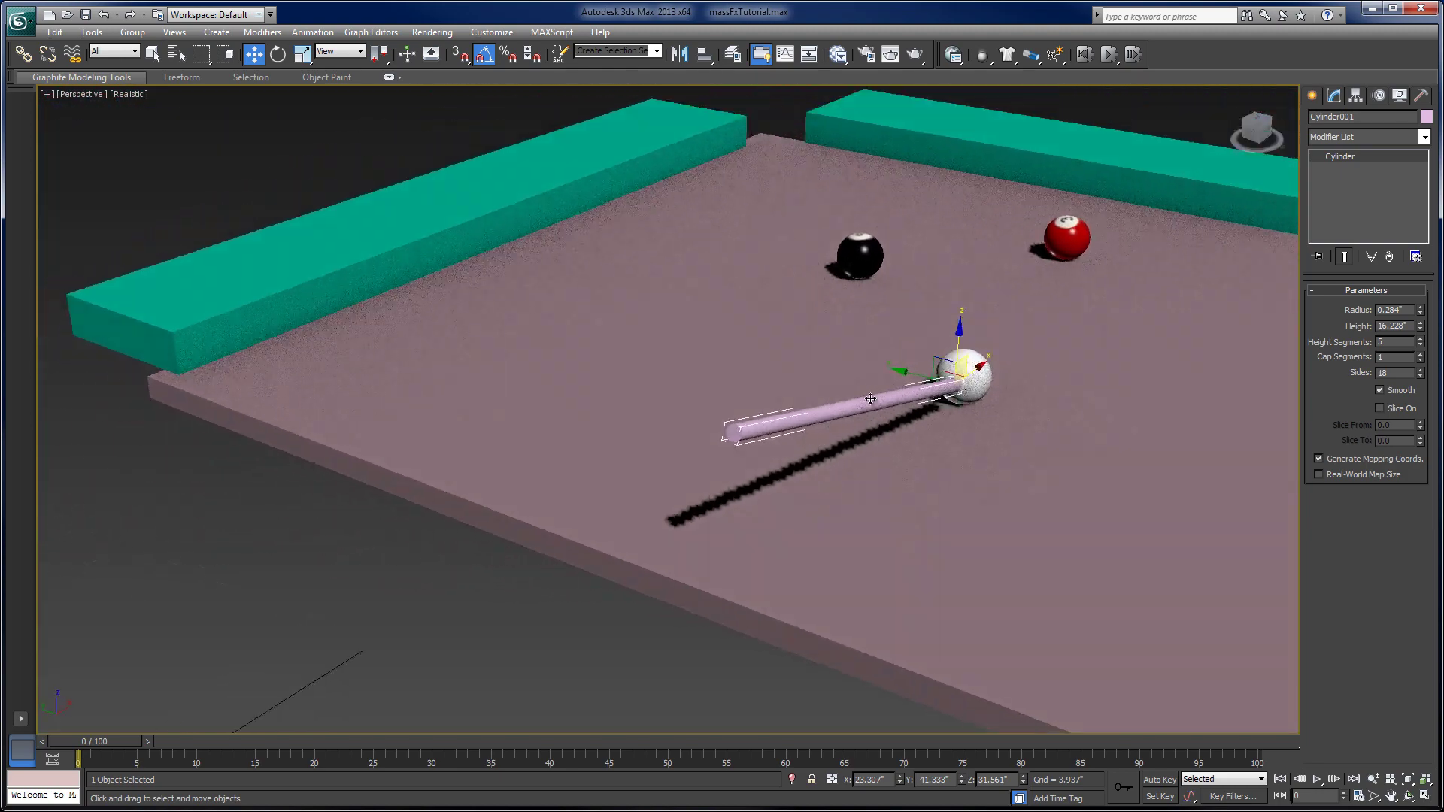
{"action": "middle_click_drag", "start_coordinate": [928, 316], "coordinate": [722, 421], "text": "alt"}
- Move the 8-ball up and right and the red 3-ball up and left, then select the cue
{"action": "left_click", "coordinate": [719, 423]}
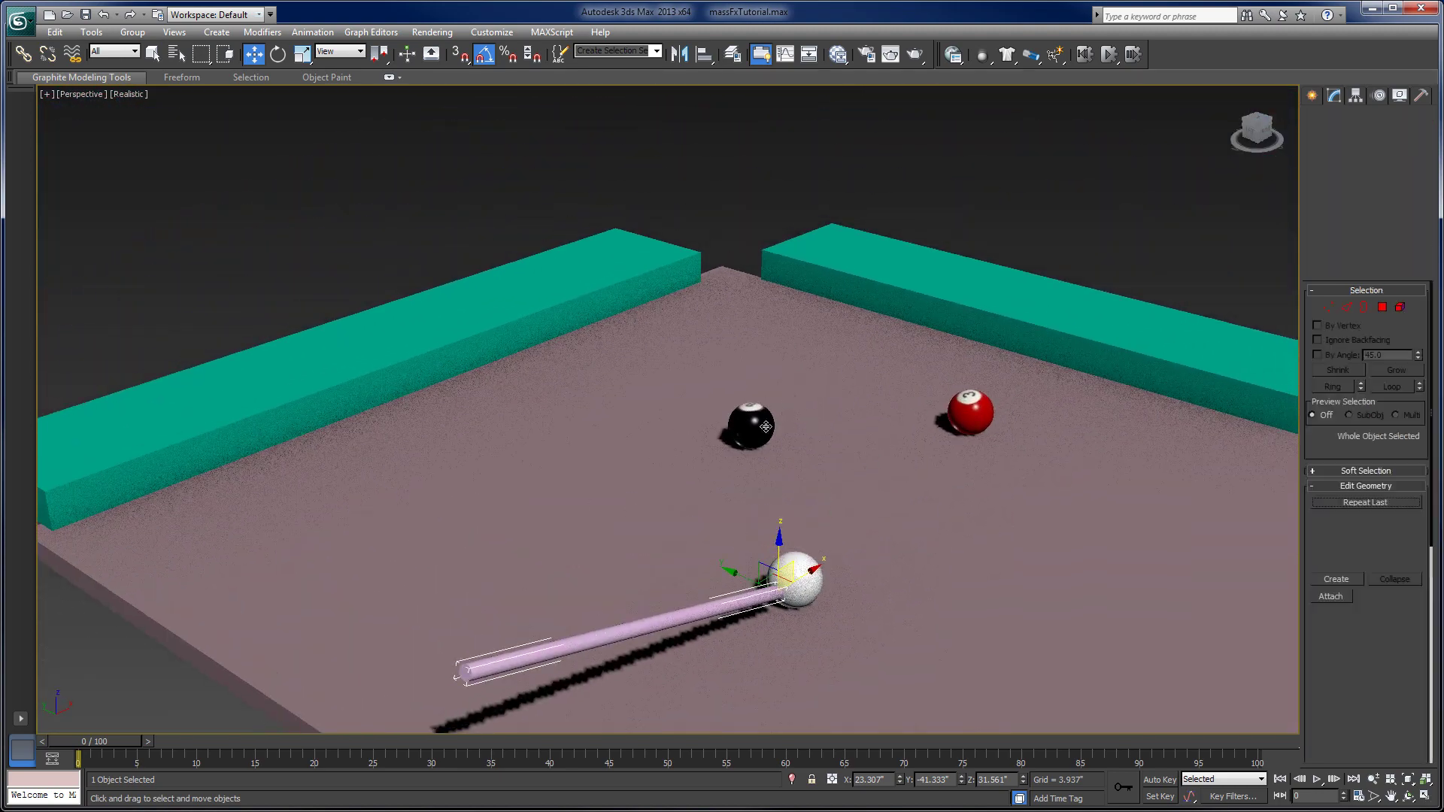
{"action": "left_click_drag", "start_coordinate": [755, 412], "coordinate": [820, 388]}
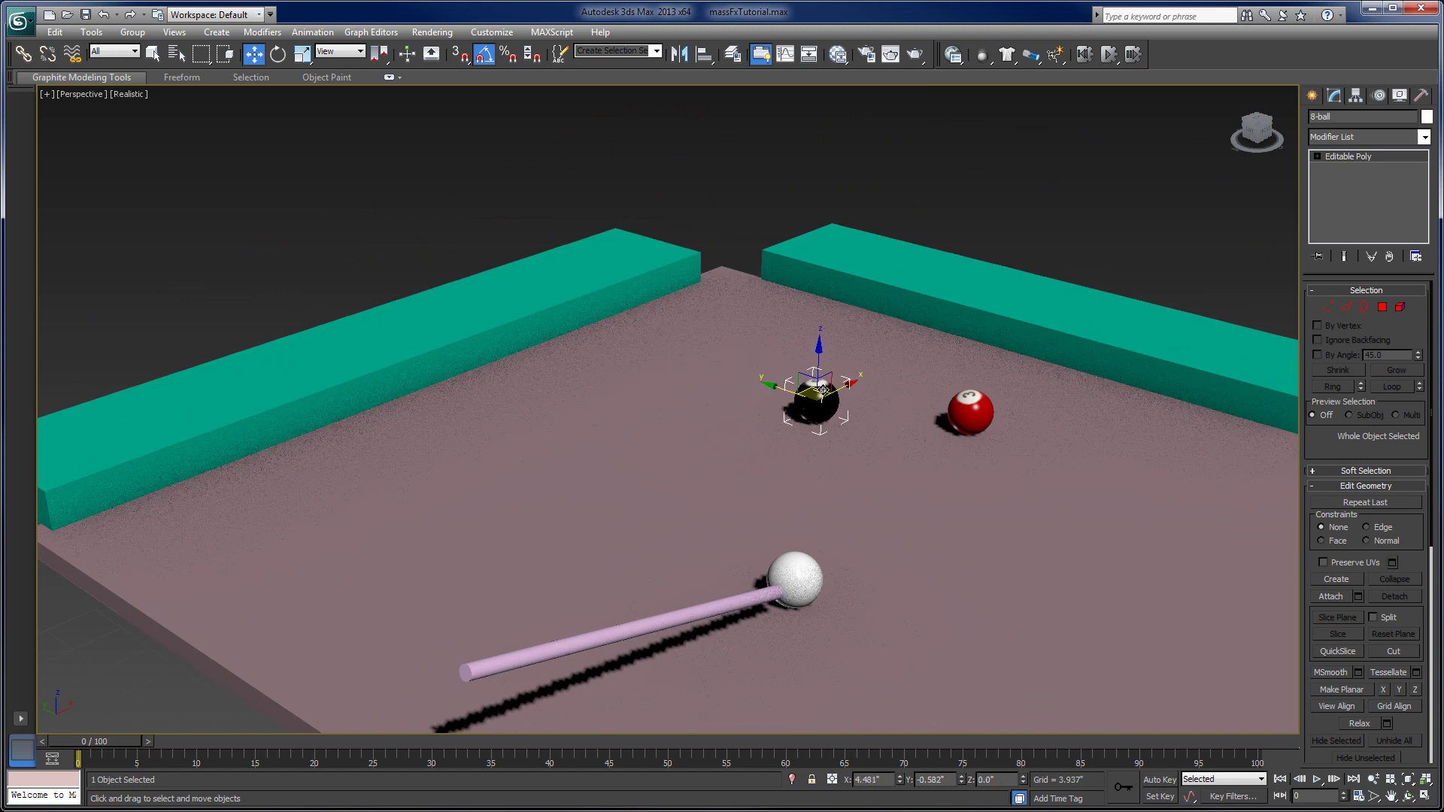
{"action": "left_click", "coordinate": [962, 406]}
{"action": "left_click_drag", "start_coordinate": [941, 384], "coordinate": [718, 298]}
{"action": "middle_click_drag", "start_coordinate": [786, 554], "coordinate": [850, 434]}
{"action": "key", "text": "alt"}
{"action": "left_click", "coordinate": [753, 478]}
{"action": "scroll", "coordinate": [850, 434], "scroll_direction": "down", "scroll_amount": 5}
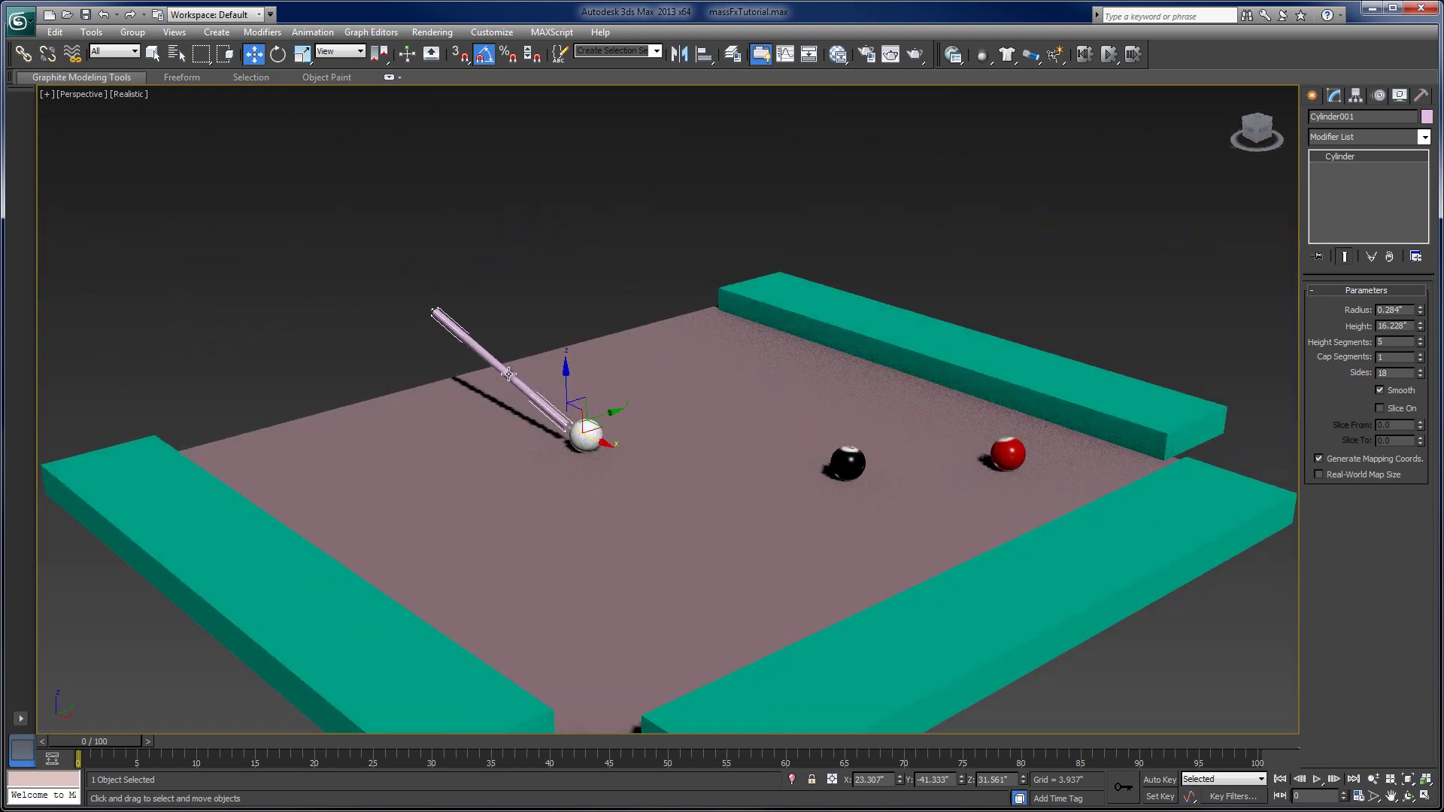
- Swing and tilt the cue around the white ball, then shift it onto the ball's line
{"action": "middle_click_drag", "start_coordinate": [514, 376], "coordinate": [639, 385], "text": "alt"}
{"action": "scroll", "coordinate": [645, 385], "scroll_direction": "up", "scroll_amount": 5}
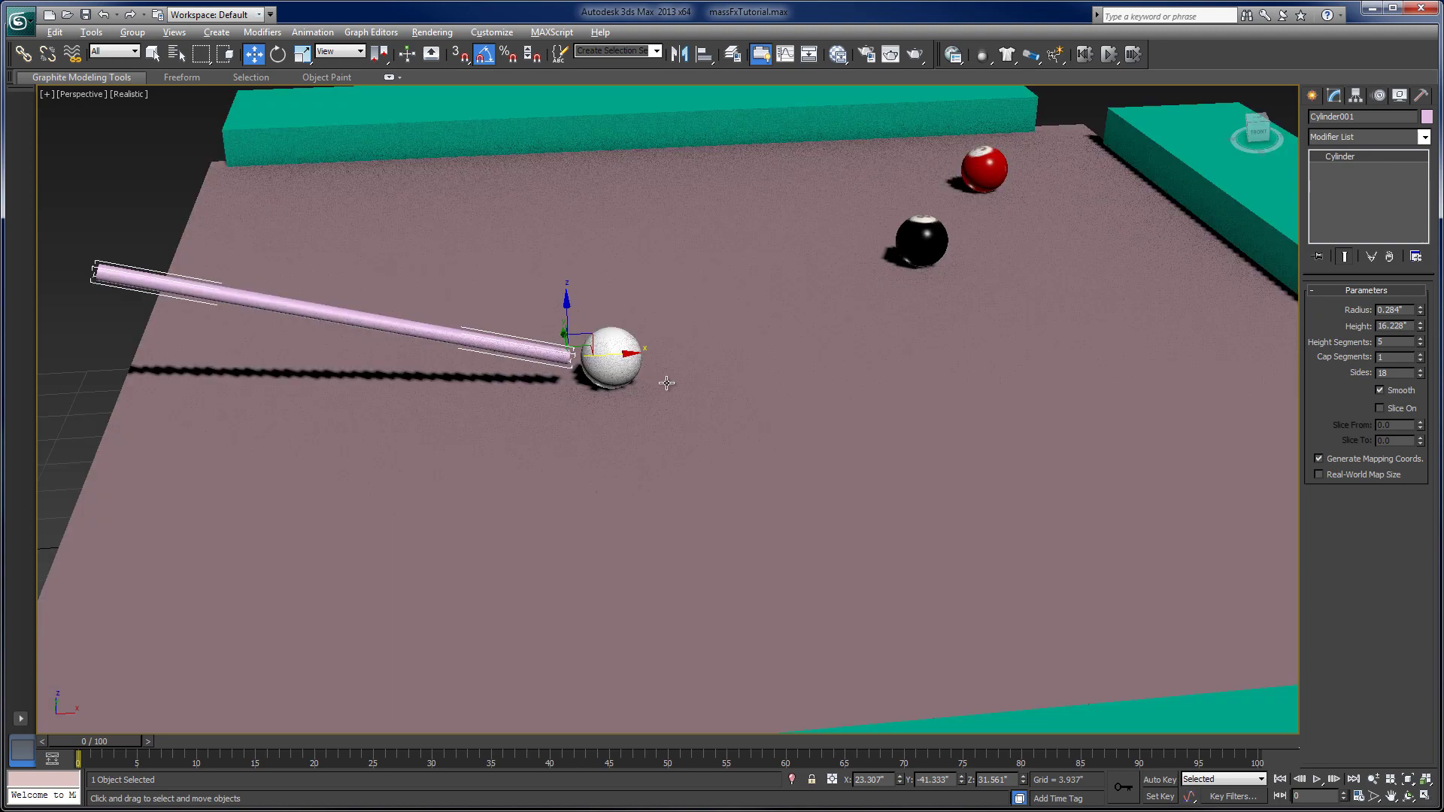
{"action": "scroll", "coordinate": [666, 383], "scroll_direction": "down", "scroll_amount": 5}
{"action": "middle_click_drag", "start_coordinate": [741, 358], "coordinate": [815, 409], "text": "alt"}
{"action": "scroll", "coordinate": [711, 397], "scroll_direction": "up", "scroll_amount": 4}
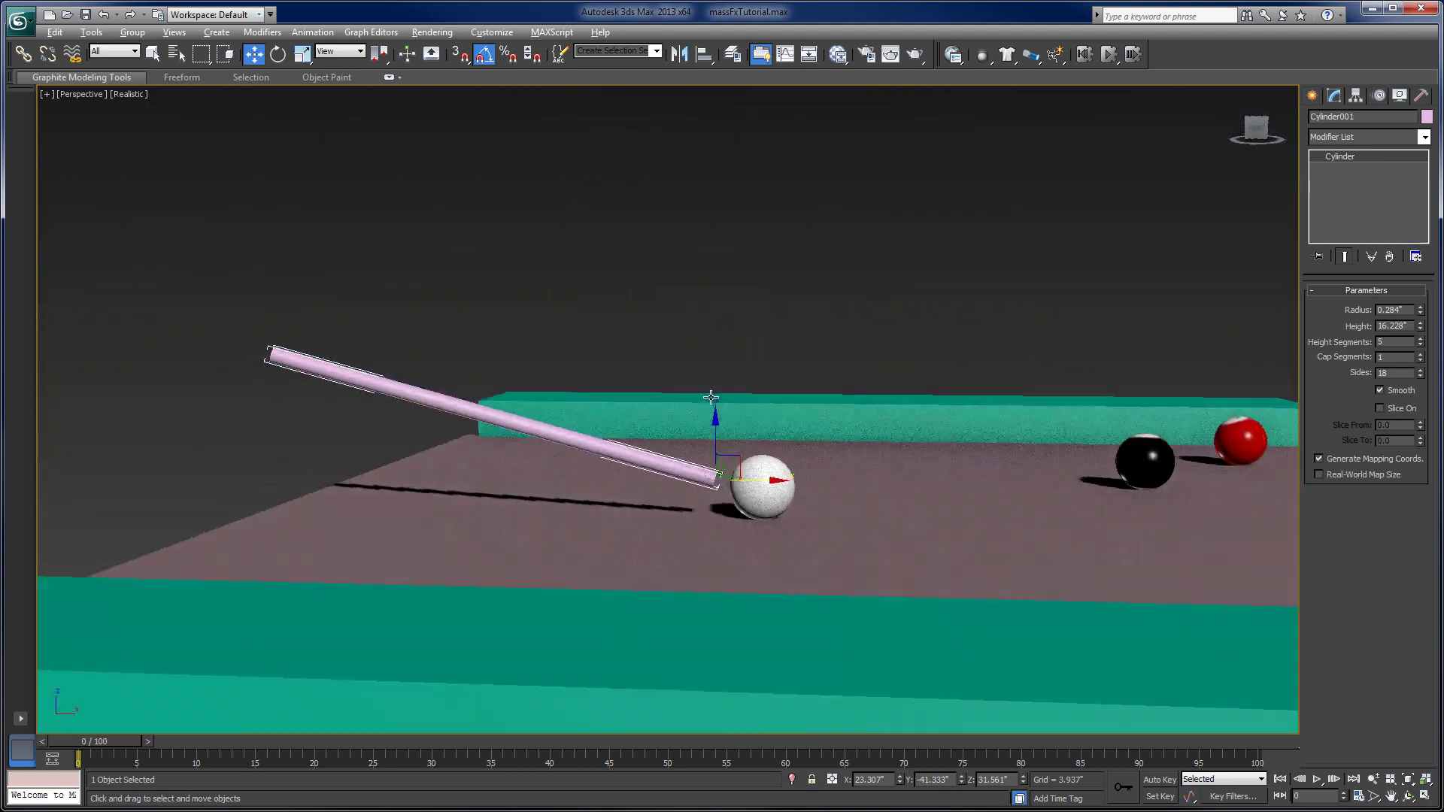
{"action": "middle_click_drag", "start_coordinate": [711, 398], "coordinate": [680, 390], "text": "alt"}
{"action": "key", "text": "e"}
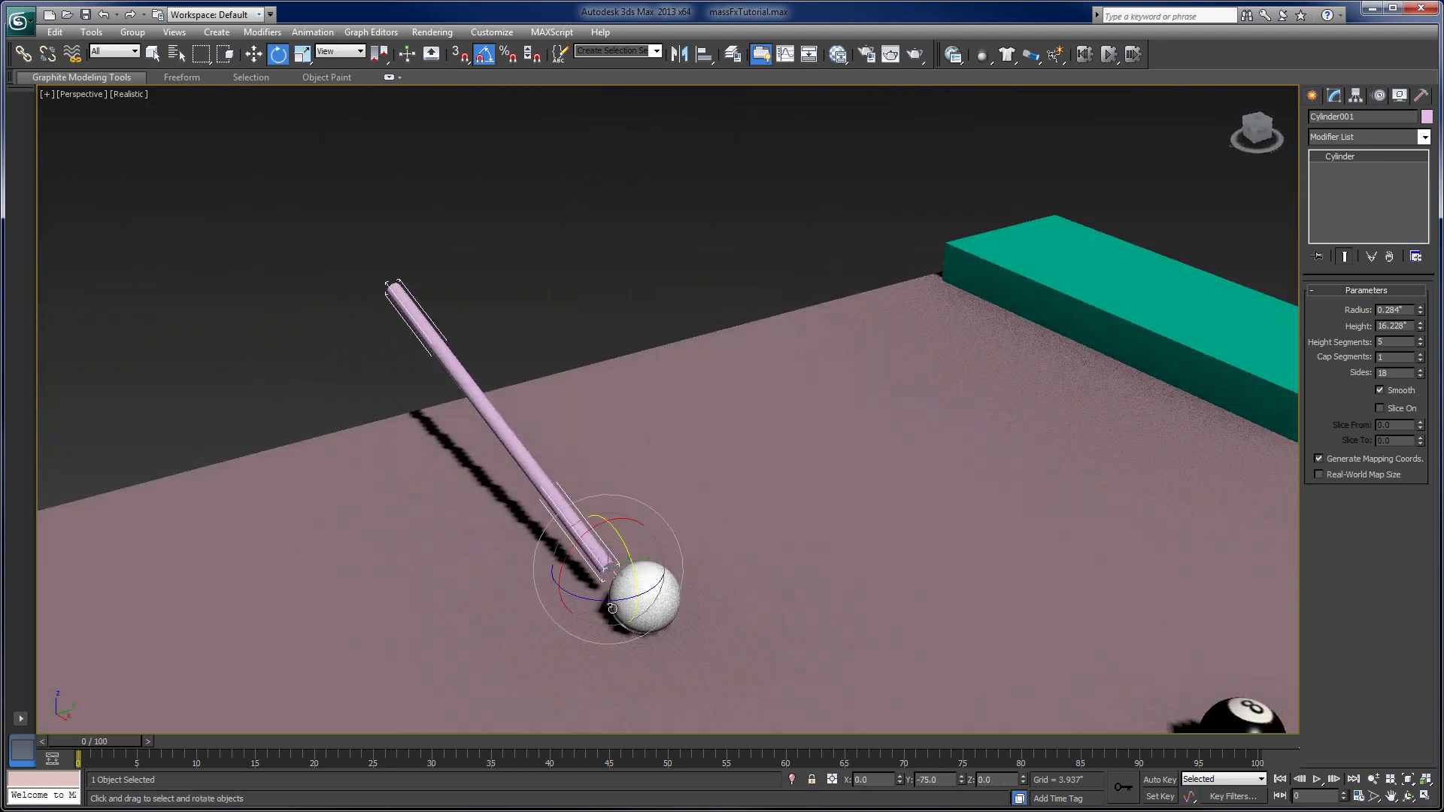
{"action": "left_click_drag", "start_coordinate": [612, 607], "coordinate": [632, 605]}
{"action": "middle_click_drag", "start_coordinate": [632, 605], "coordinate": [644, 564], "text": "alt"}
{"action": "left_click_drag", "start_coordinate": [502, 486], "coordinate": [502, 468]}
{"action": "middle_click_drag", "start_coordinate": [502, 468], "coordinate": [509, 474], "text": "alt"}
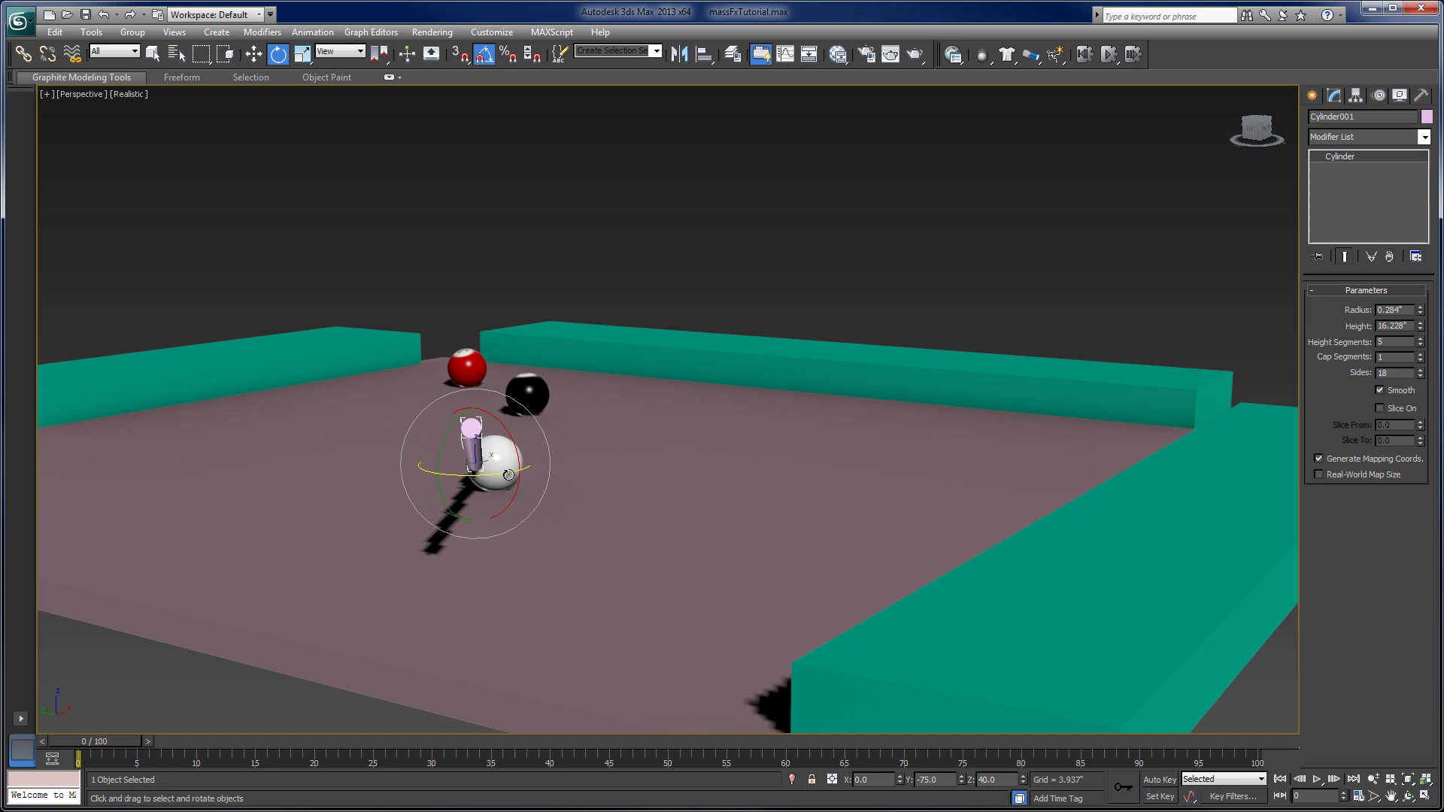
{"action": "key", "text": "w"}
{"action": "left_click_drag", "start_coordinate": [477, 462], "coordinate": [494, 457]}
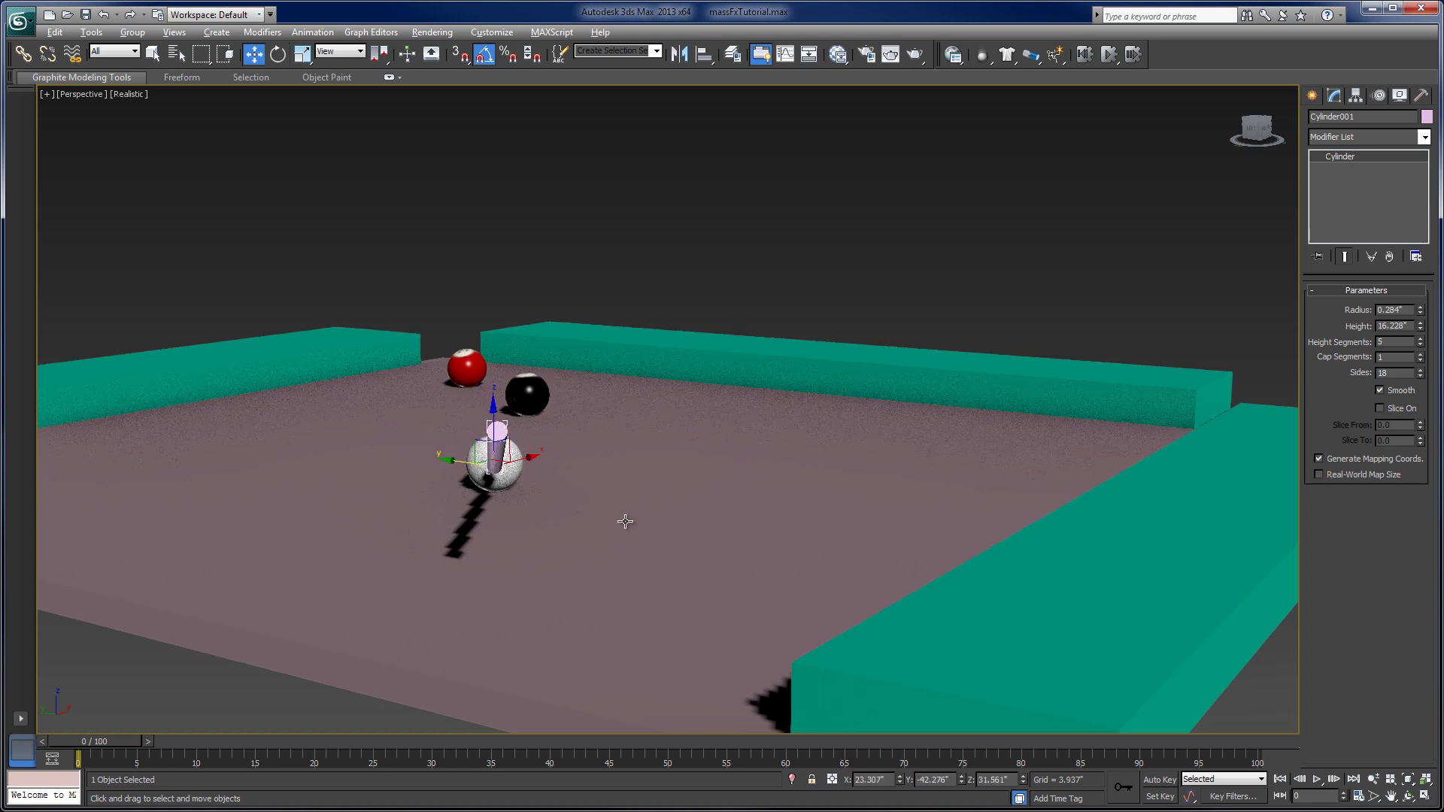
- Level the cue using the Local coordinate system and slide its tip up to the white ball
{"action": "middle_click_drag", "start_coordinate": [625, 521], "coordinate": [490, 513], "text": "alt"}
{"action": "key", "text": "e"}
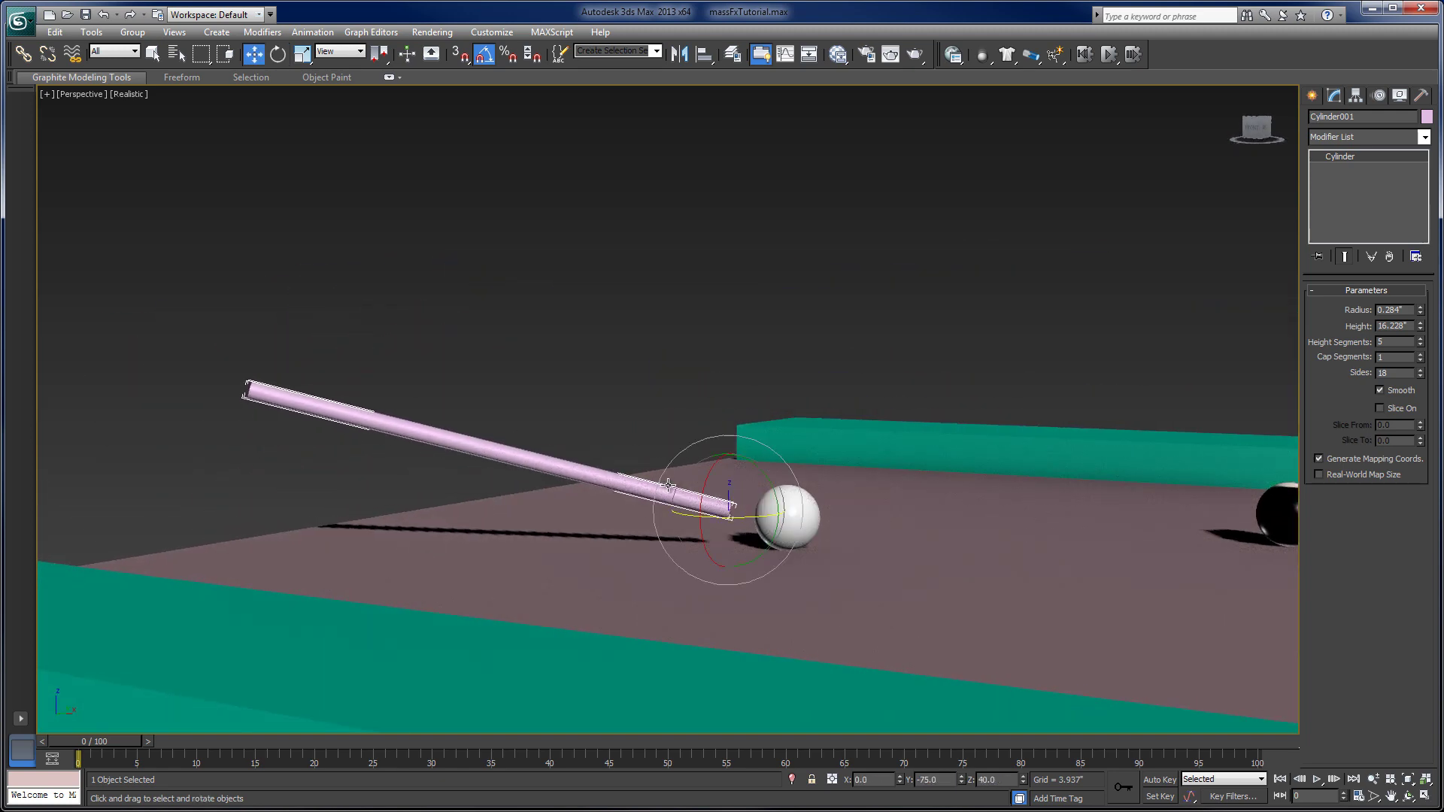
{"action": "left_click", "coordinate": [360, 51]}
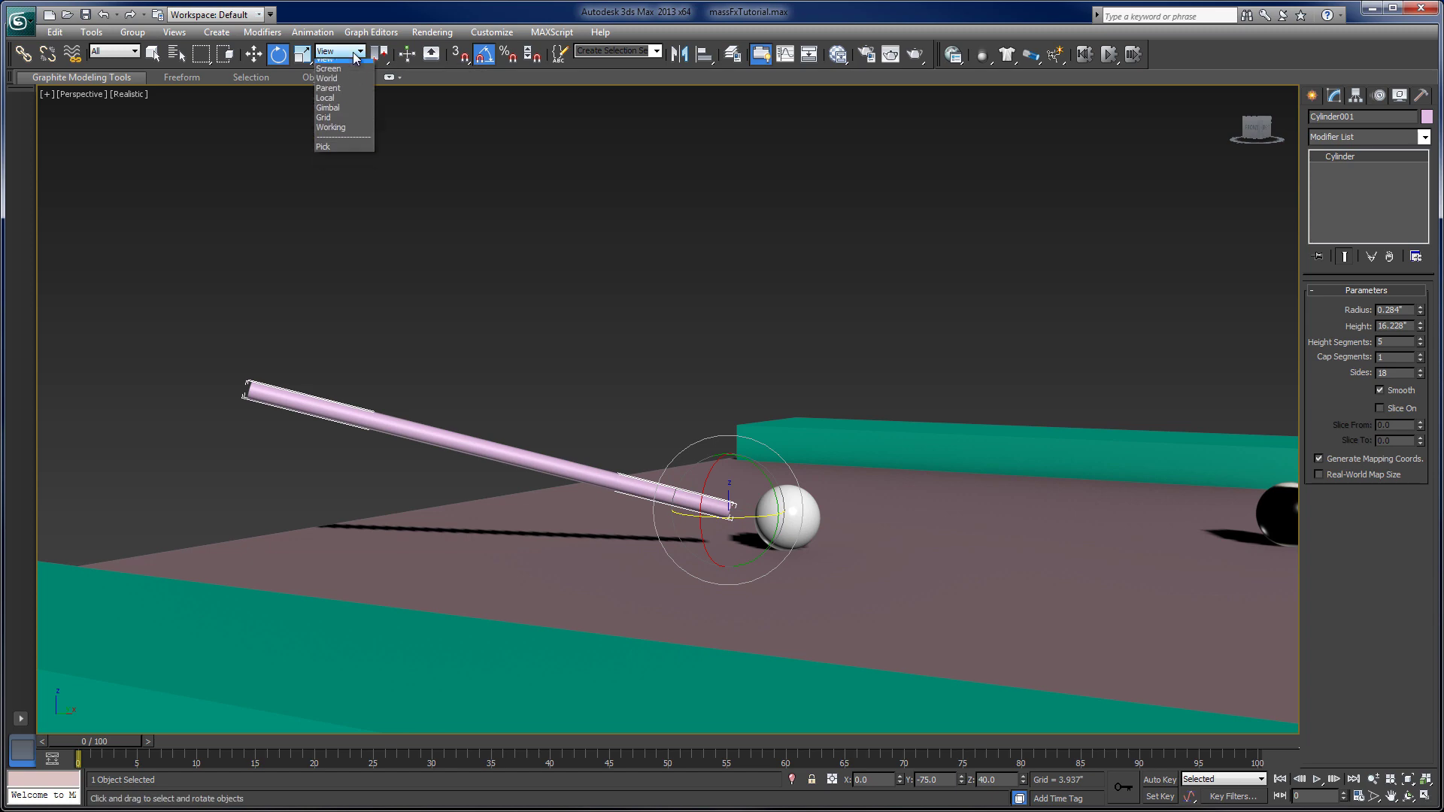
{"action": "left_click", "coordinate": [335, 113]}
{"action": "left_click_drag", "start_coordinate": [752, 460], "coordinate": [750, 476]}
{"action": "key", "text": "w"}
{"action": "middle_click_drag", "start_coordinate": [750, 476], "coordinate": [765, 569], "text": "alt"}
{"action": "key", "text": "shift+z"}
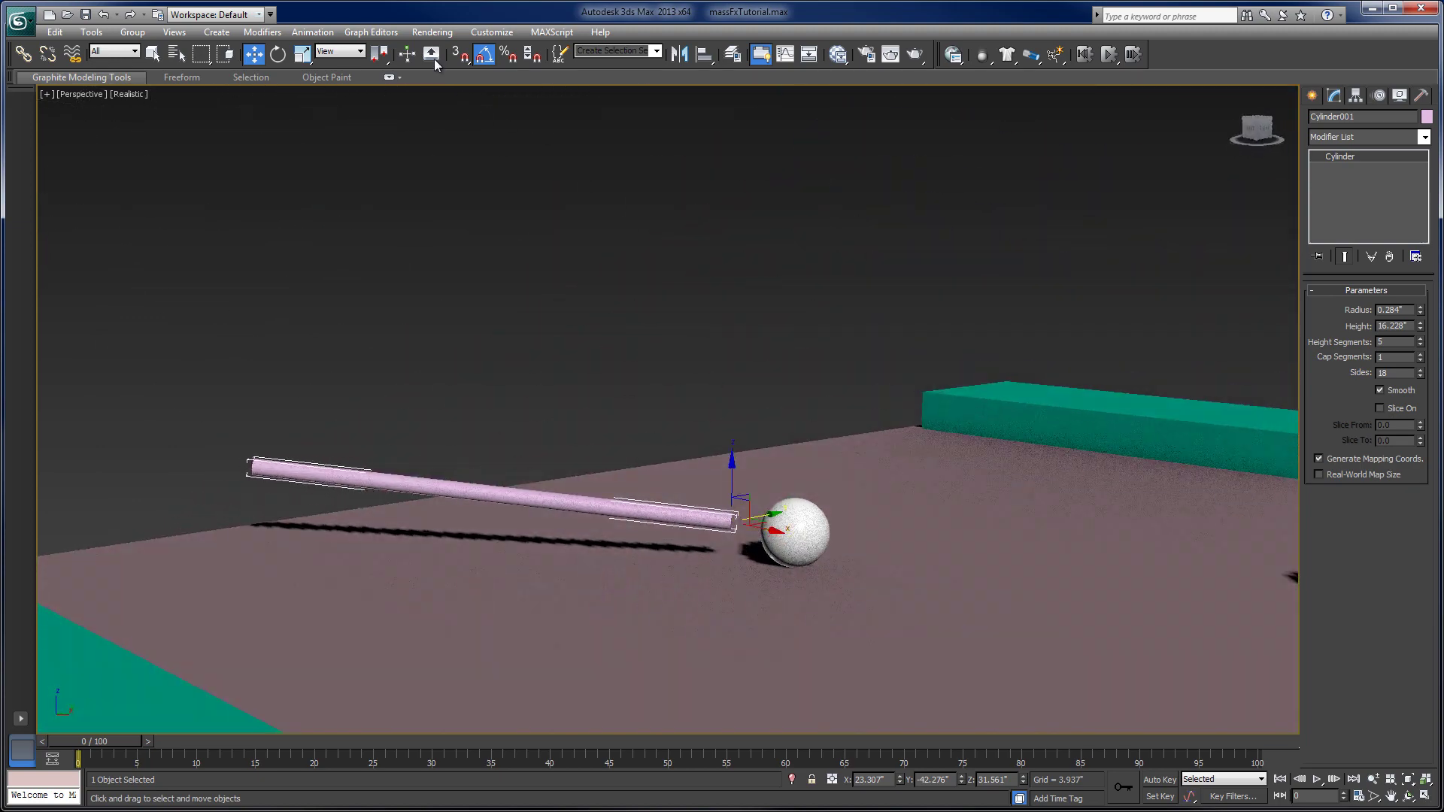
{"action": "left_click", "coordinate": [360, 51]}
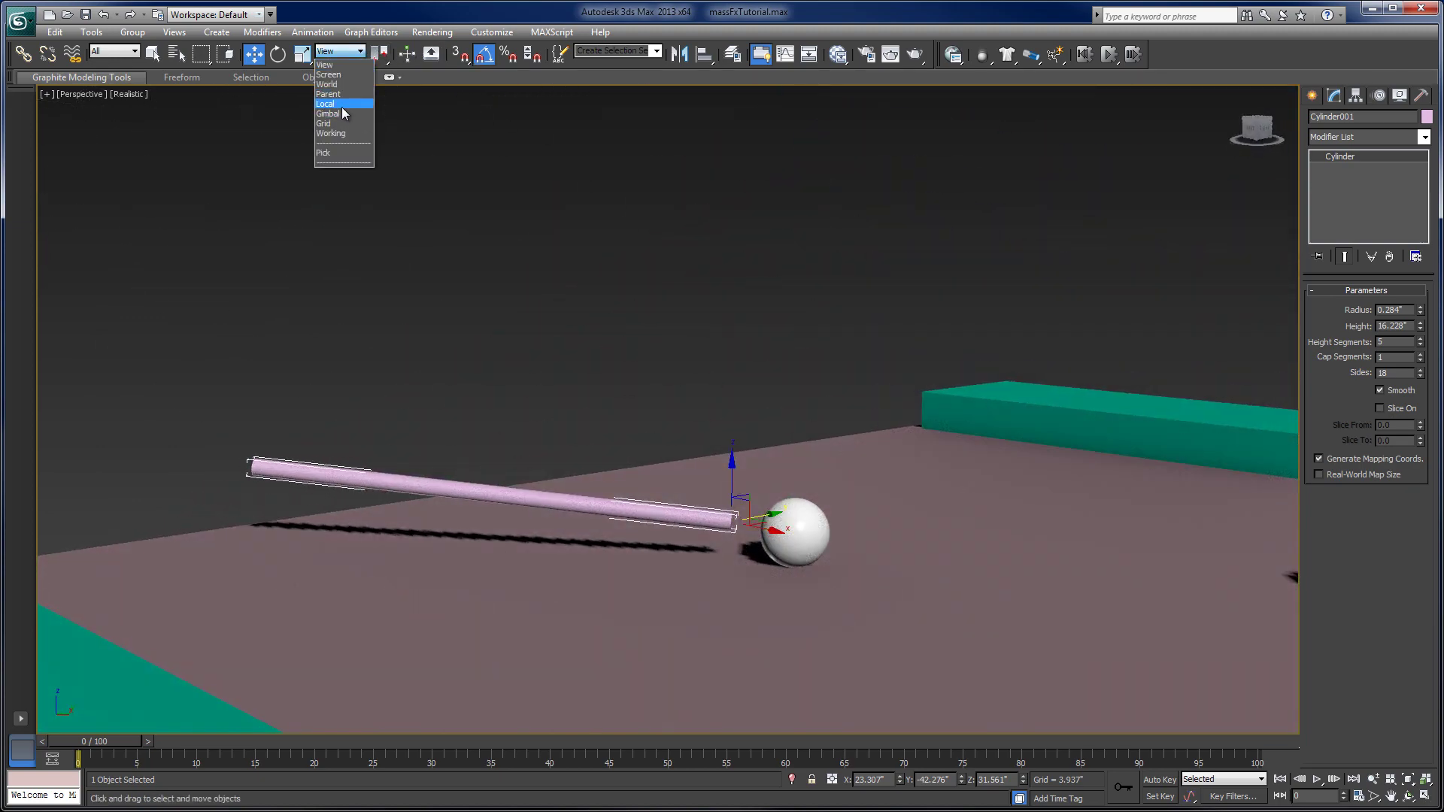
{"action": "left_click", "coordinate": [330, 104]}
{"action": "mouse_move", "coordinate": [687, 516]}
{"action": "left_mouse_down"}
{"action": "mouse_move", "coordinate": [718, 521]}
{"action": "mouse_move", "coordinate": [698, 522]}
{"action": "left_mouse_up"}
{"action": "middle_click_drag", "start_coordinate": [698, 523], "coordinate": [748, 553], "text": "alt"}
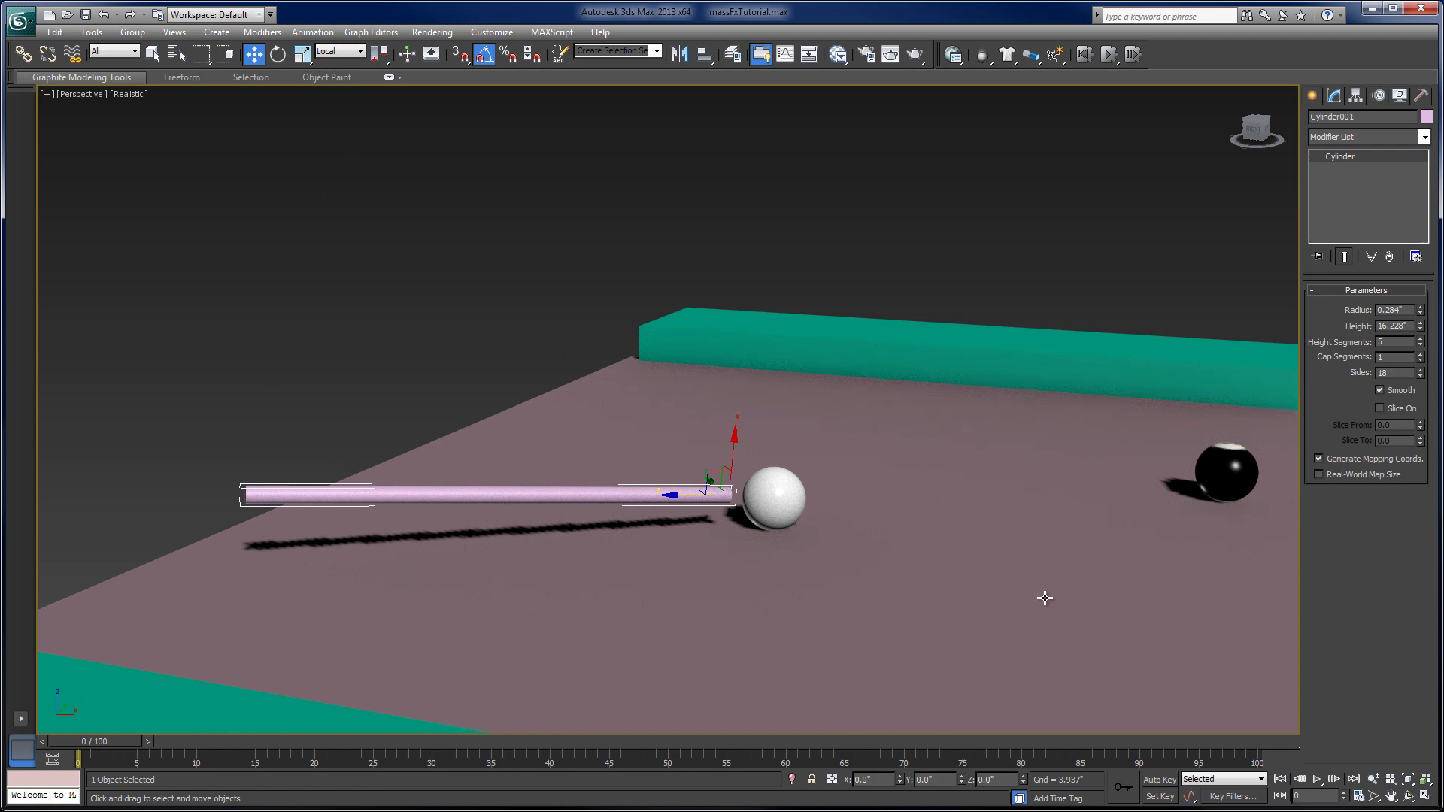
- With Auto Key on, key the cue's slide at frame 13 and pull it further back at frame 0
{"action": "left_click", "coordinate": [1171, 781]}
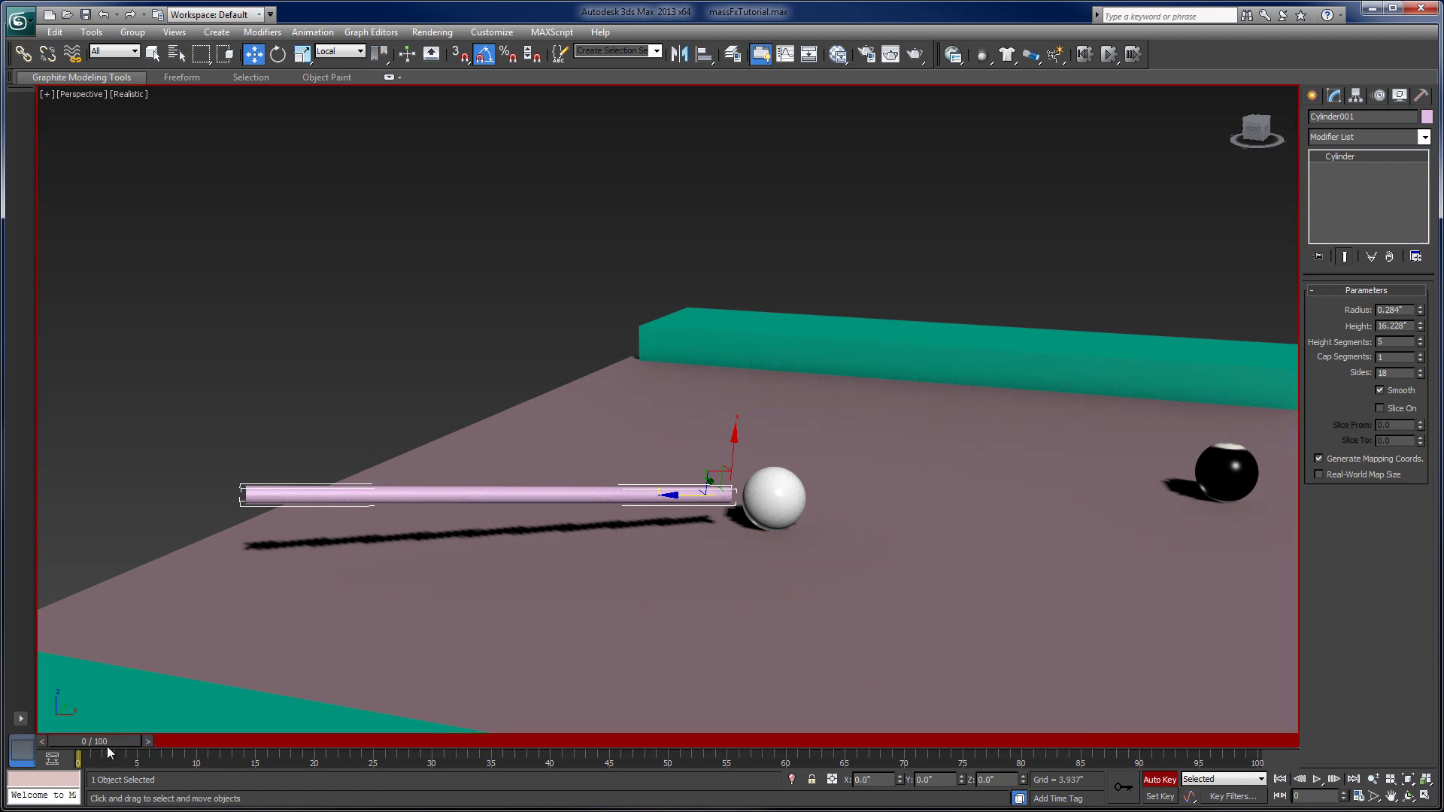
{"action": "left_click_drag", "start_coordinate": [113, 737], "coordinate": [279, 729]}
{"action": "key", "text": "w"}
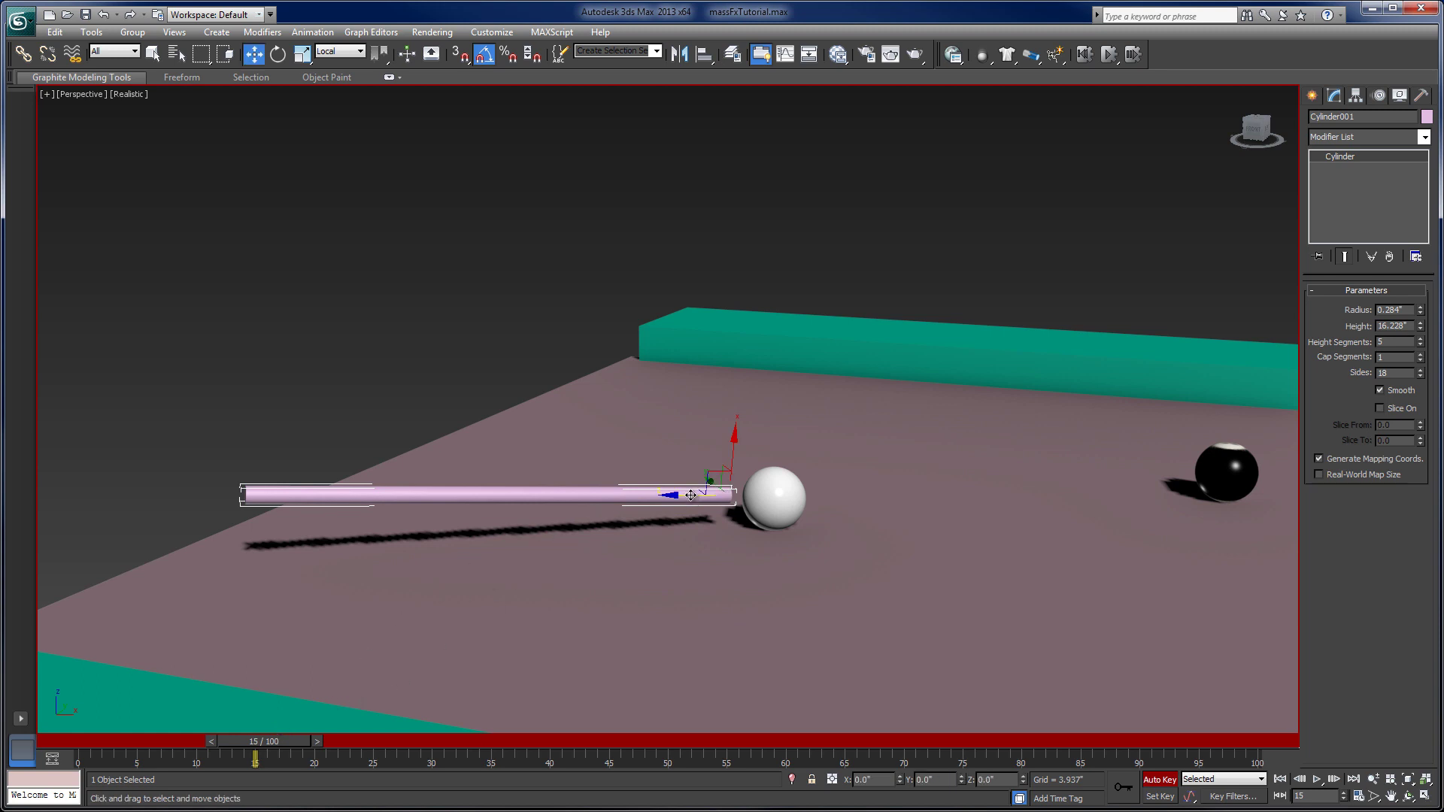
{"action": "left_click_drag", "start_coordinate": [690, 495], "coordinate": [772, 494]}
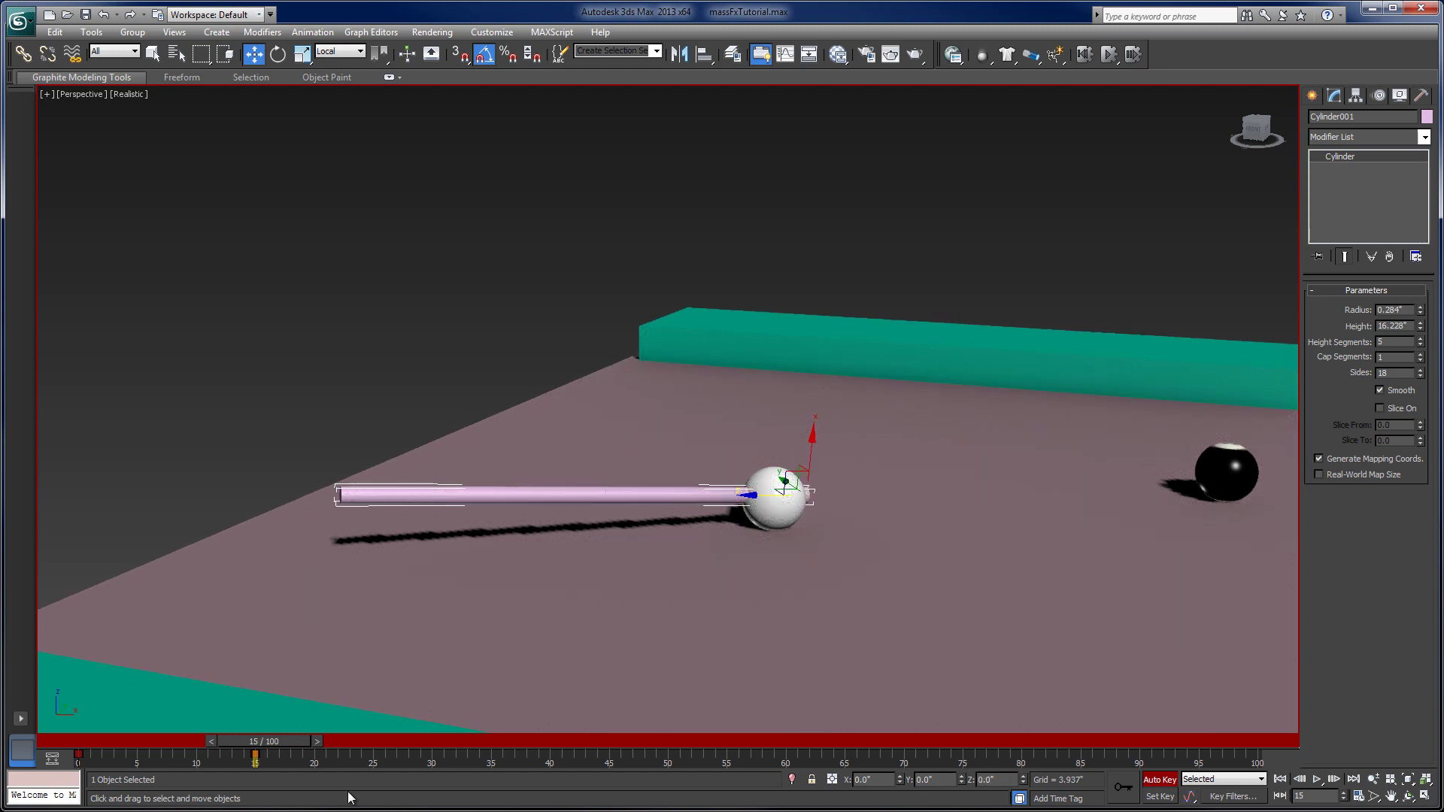
{"action": "left_click_drag", "start_coordinate": [291, 747], "coordinate": [145, 692]}
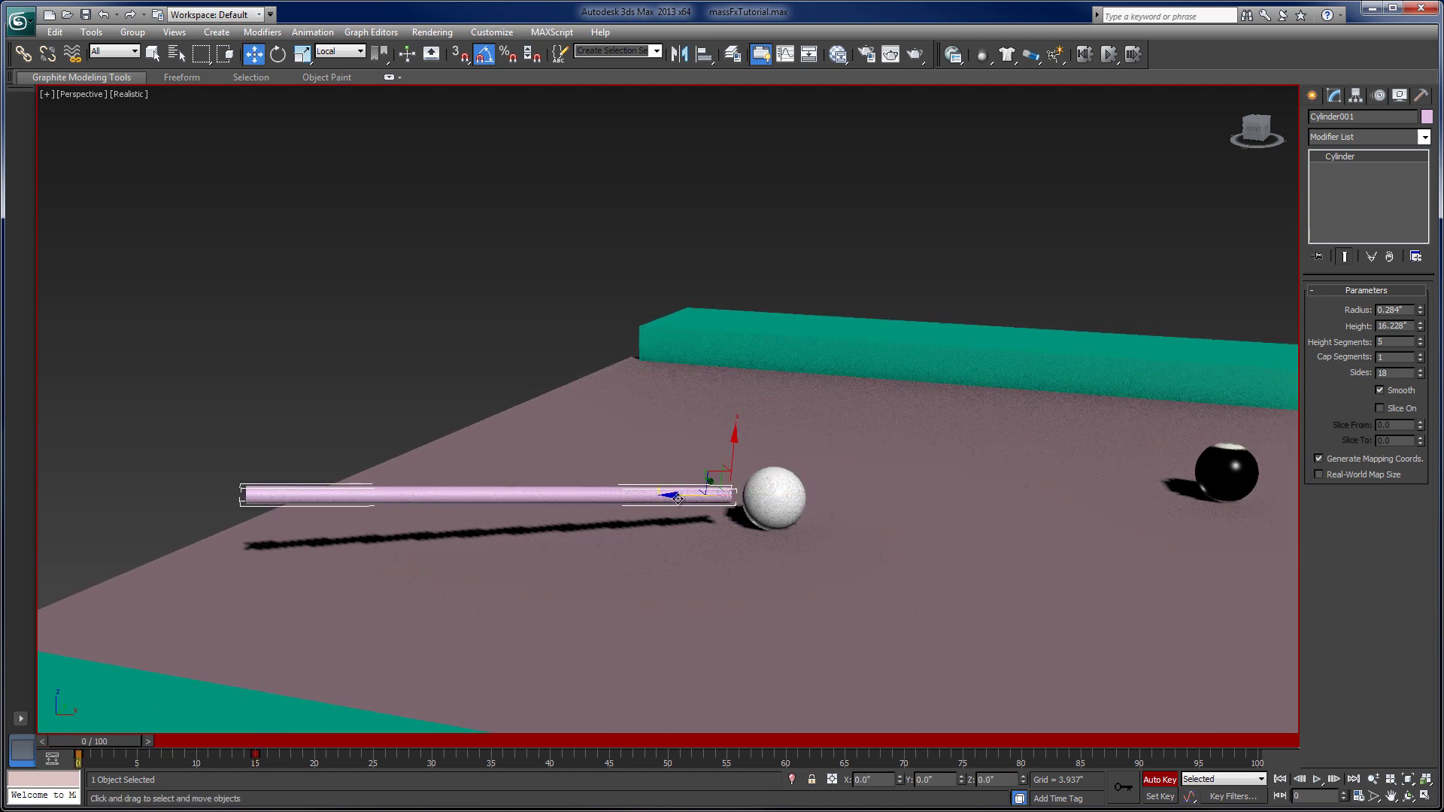
{"action": "left_click_drag", "start_coordinate": [683, 496], "coordinate": [552, 495]}
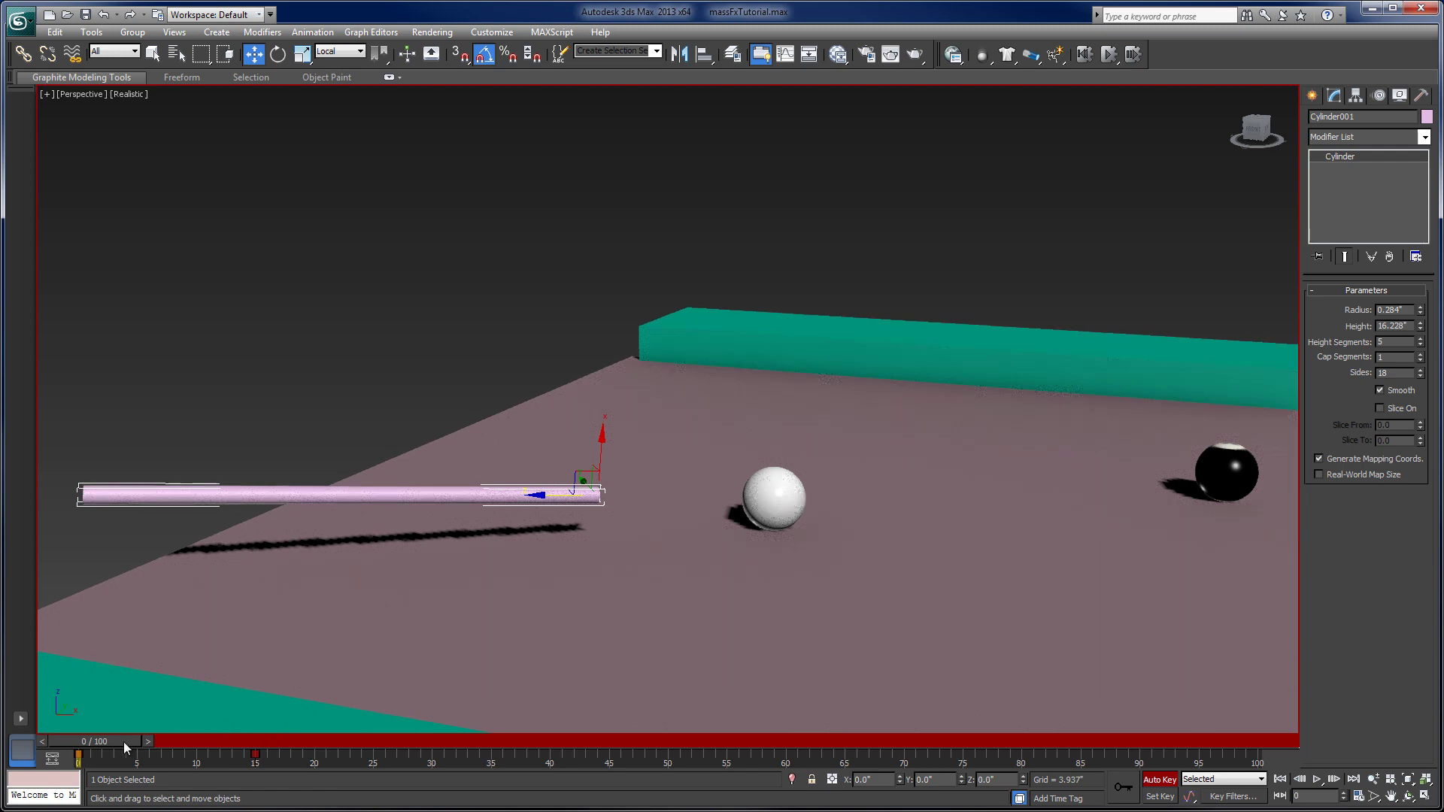
{"action": "left_click_drag", "start_coordinate": [123, 741], "coordinate": [92, 719]}
- Play back the stroke and copy the frame-0 key to frame 15, so the cue meets the ball at frame 10
{"action": "key", "text": "w"}
{"action": "left_click", "coordinate": [1317, 780]}
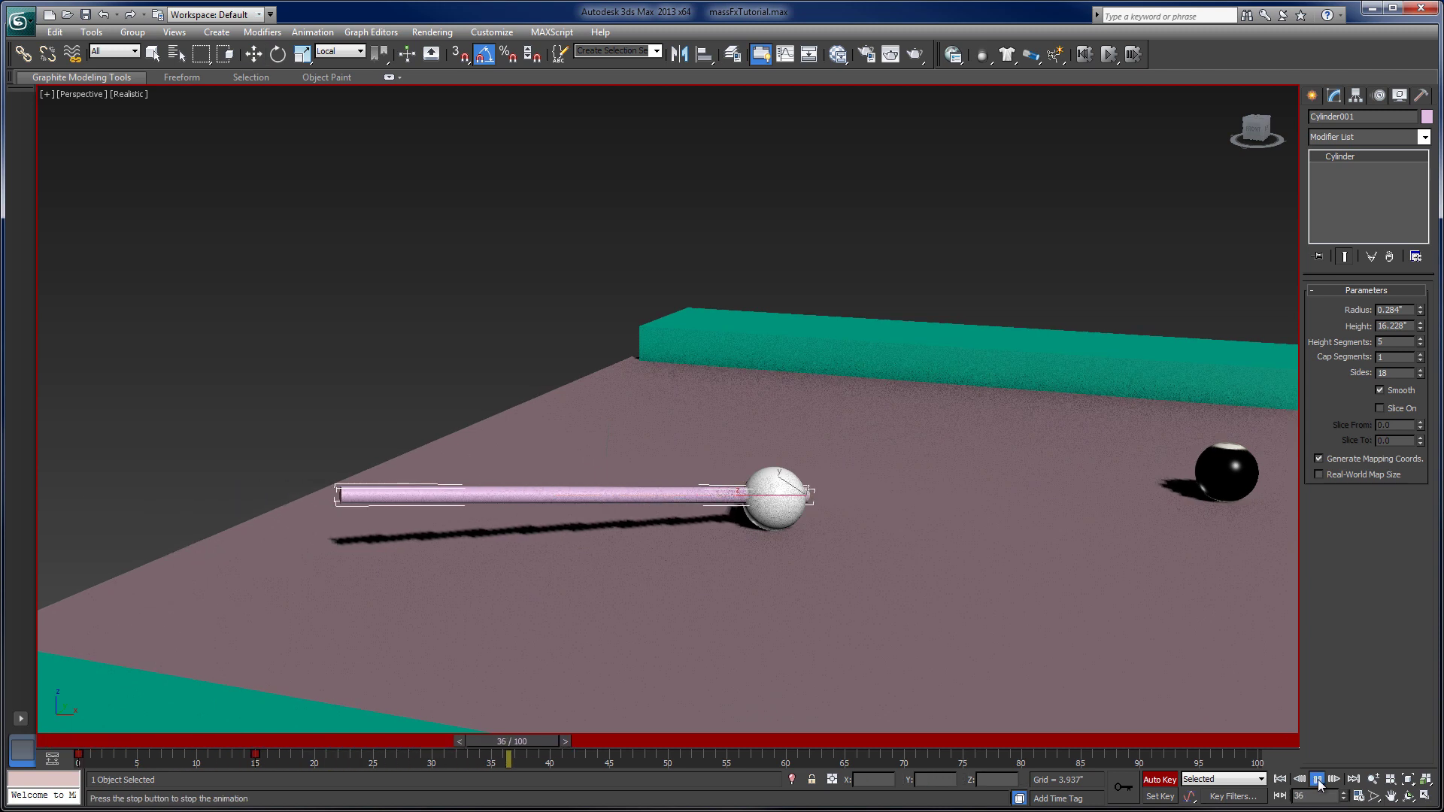
{"action": "left_click", "coordinate": [1316, 780]}
{"action": "left_click_drag", "start_coordinate": [515, 743], "coordinate": [120, 741]}
{"action": "key", "text": "w"}
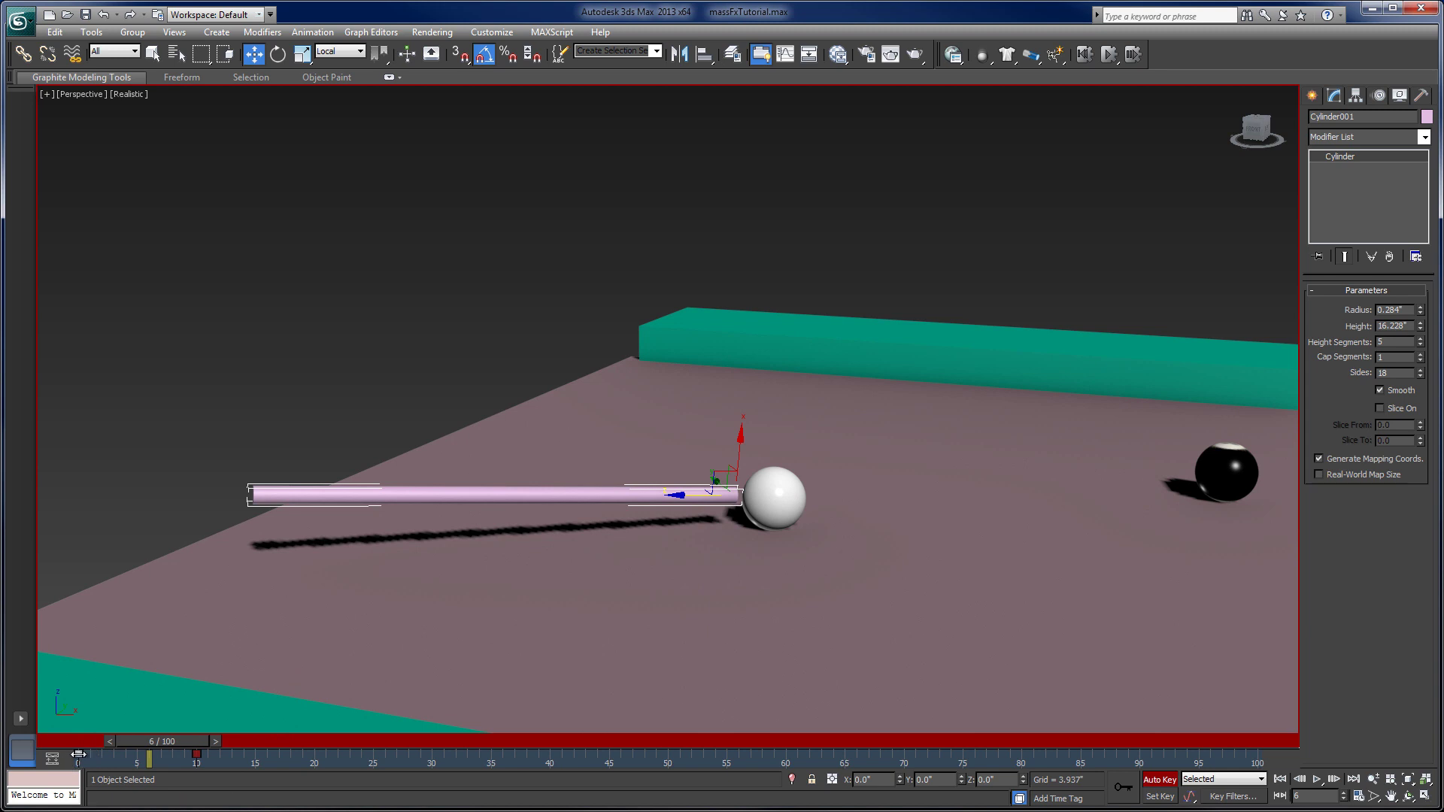
{"action": "left_click_drag", "start_coordinate": [78, 754], "coordinate": [315, 773], "text": "shift"}
{"action": "left_click_drag", "start_coordinate": [159, 742], "coordinate": [220, 758]}
{"action": "key", "text": "w"}
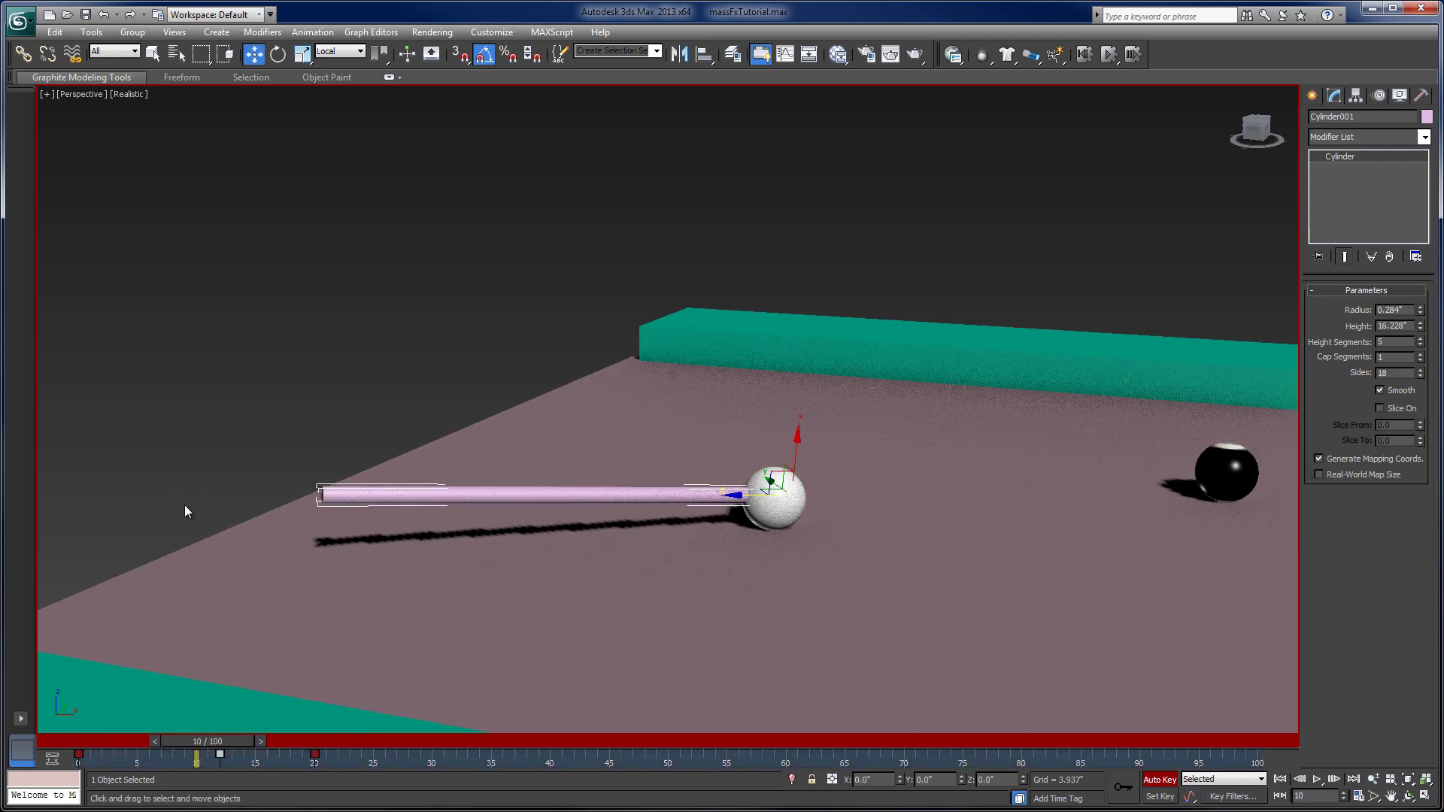
- Turn off Auto Key and scrub through the cue's stroke to review it
{"action": "left_click", "coordinate": [1146, 780]}
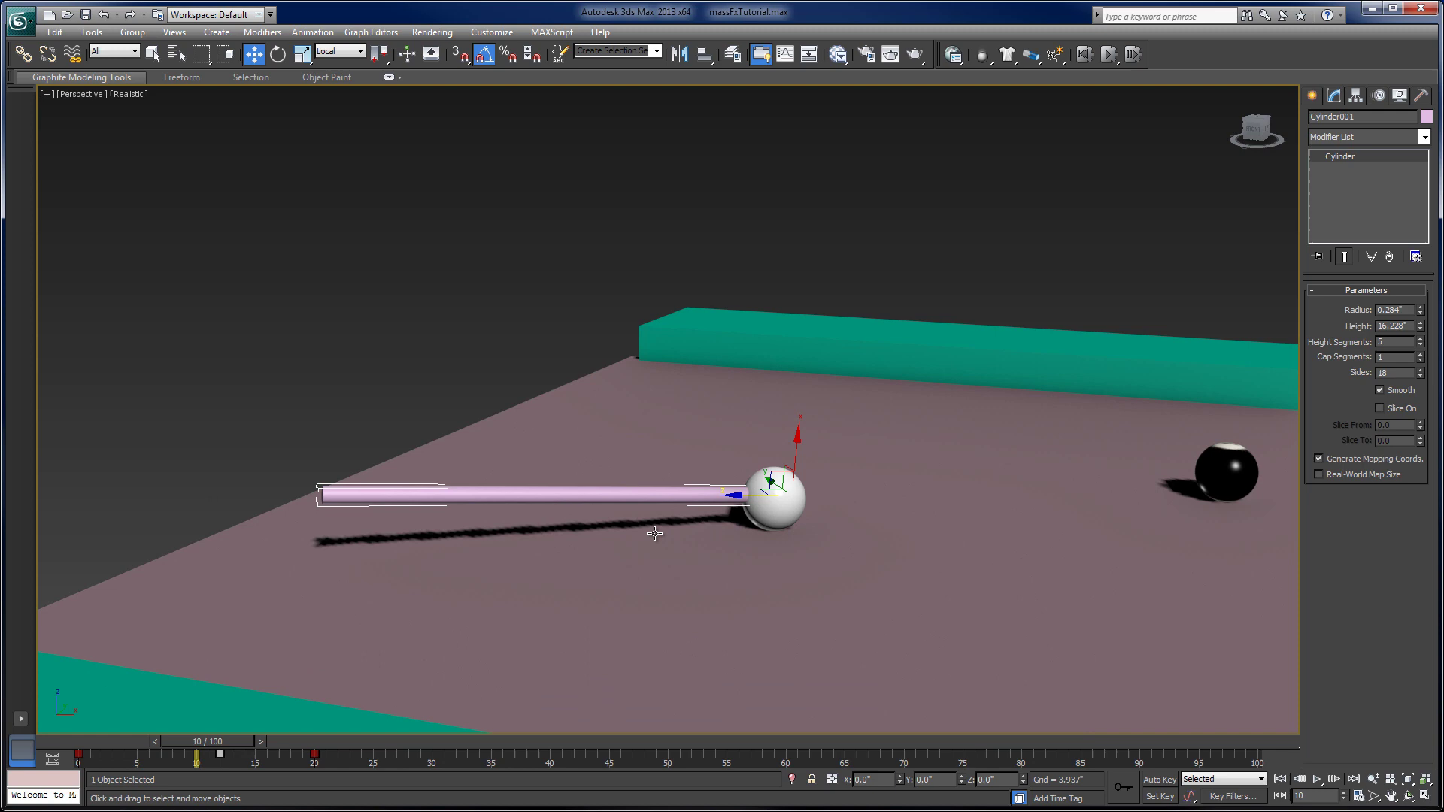
{"action": "middle_click_drag", "start_coordinate": [649, 528], "coordinate": [458, 745], "text": "alt"}
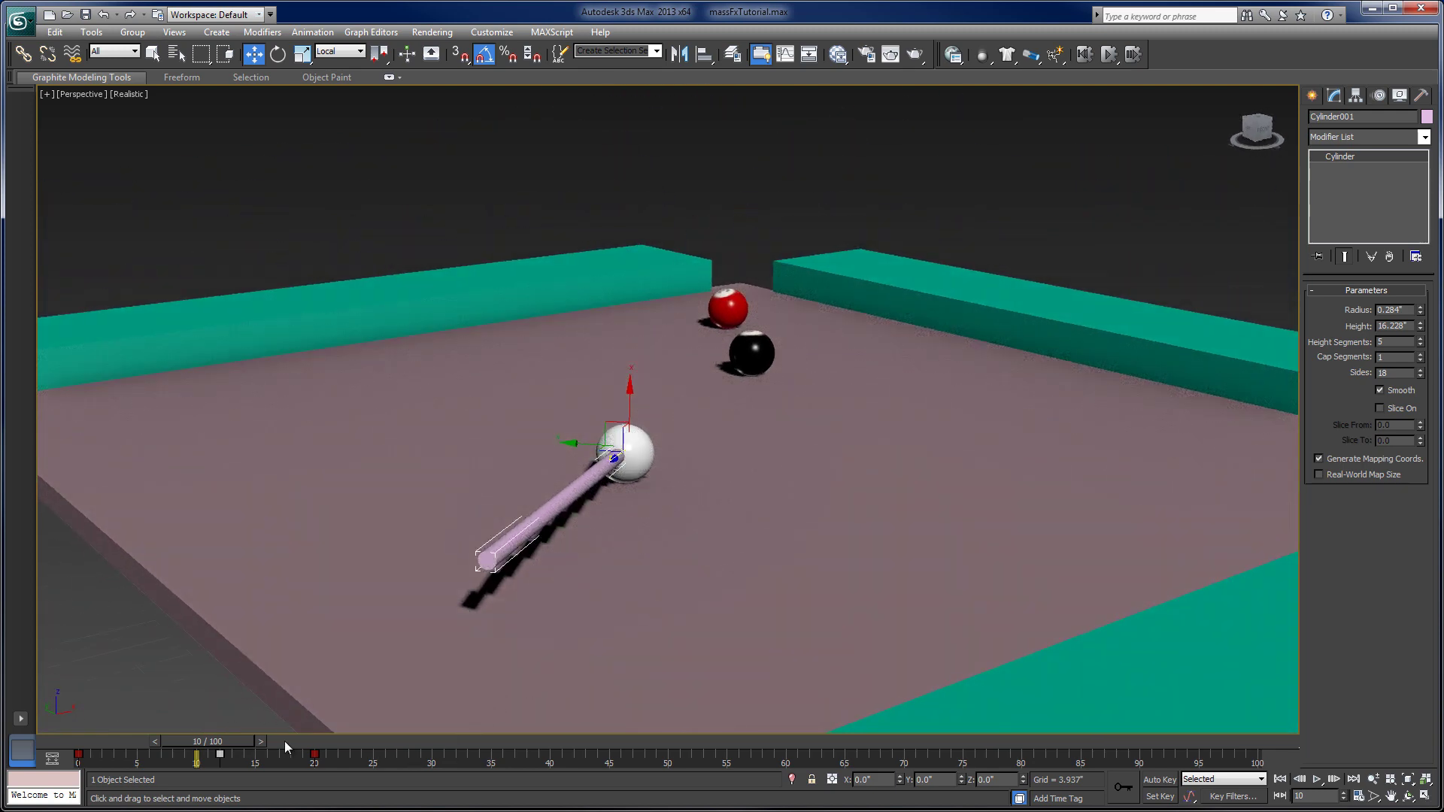
{"action": "left_click_drag", "start_coordinate": [253, 742], "coordinate": [440, 674]}
{"action": "key", "text": "w"}
{"action": "middle_click_drag", "start_coordinate": [566, 493], "coordinate": [653, 452], "text": "alt"}
{"action": "scroll", "coordinate": [567, 465], "scroll_direction": "down", "scroll_amount": 5}
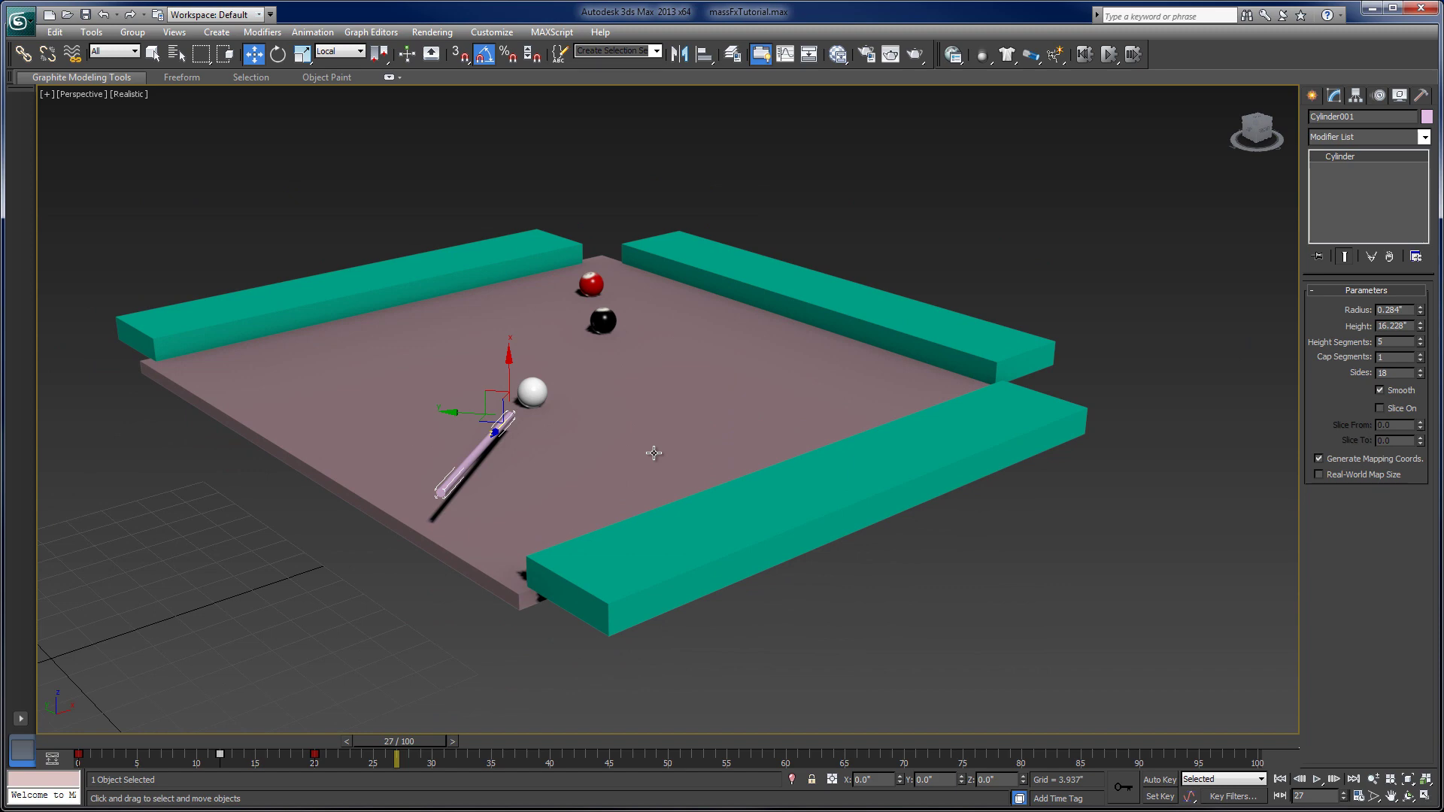
- Make the pink felt table surface and the left, back and right cushions MassFX static rigid bodies
{"action": "left_click", "coordinate": [331, 619]}
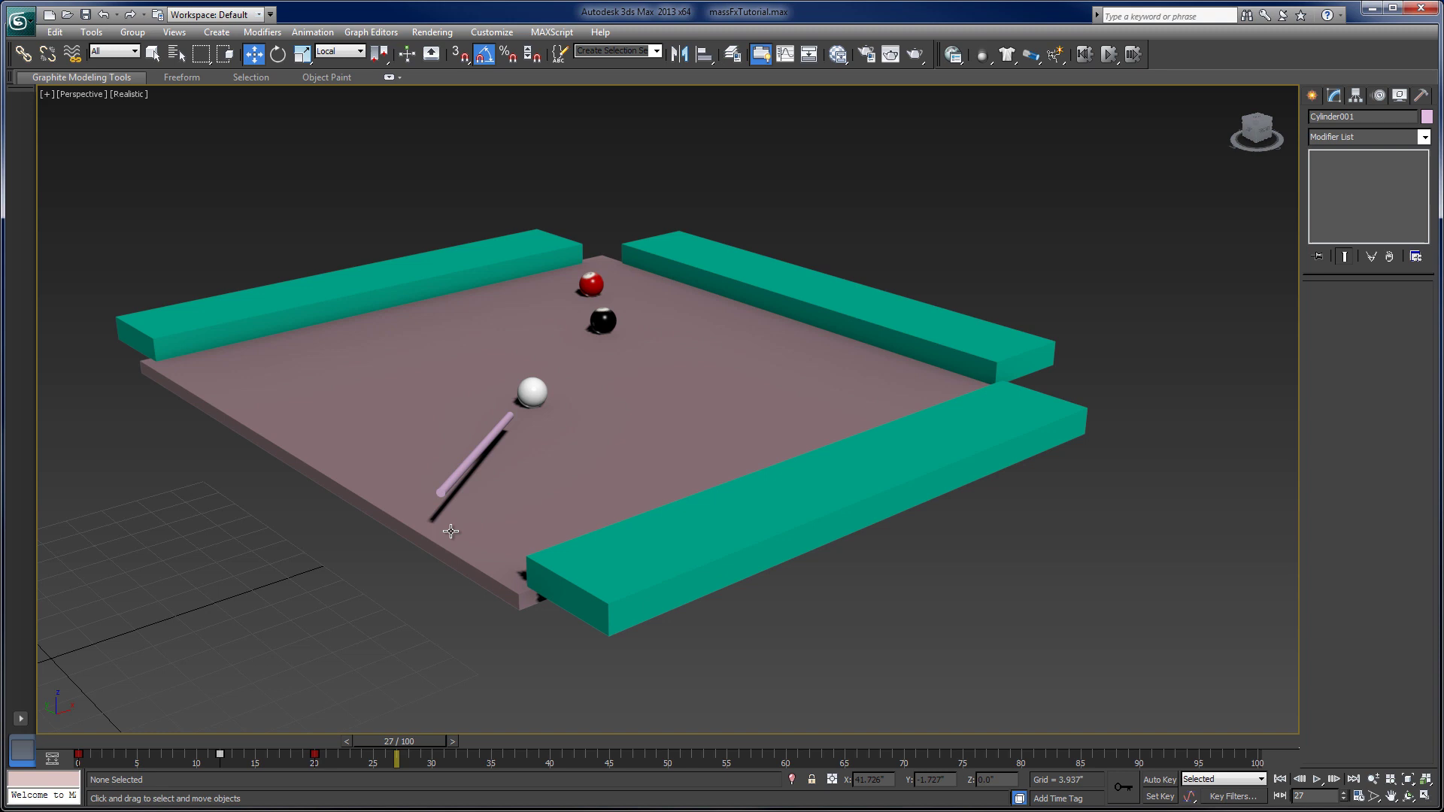
{"action": "mouse_move", "coordinate": [452, 532]}
{"action": "middle_mouse_down", "text": "alt"}
{"action": "mouse_move", "coordinate": [495, 537]}
{"action": "mouse_move", "coordinate": [437, 511]}
{"action": "middle_mouse_up", "text": "alt"}
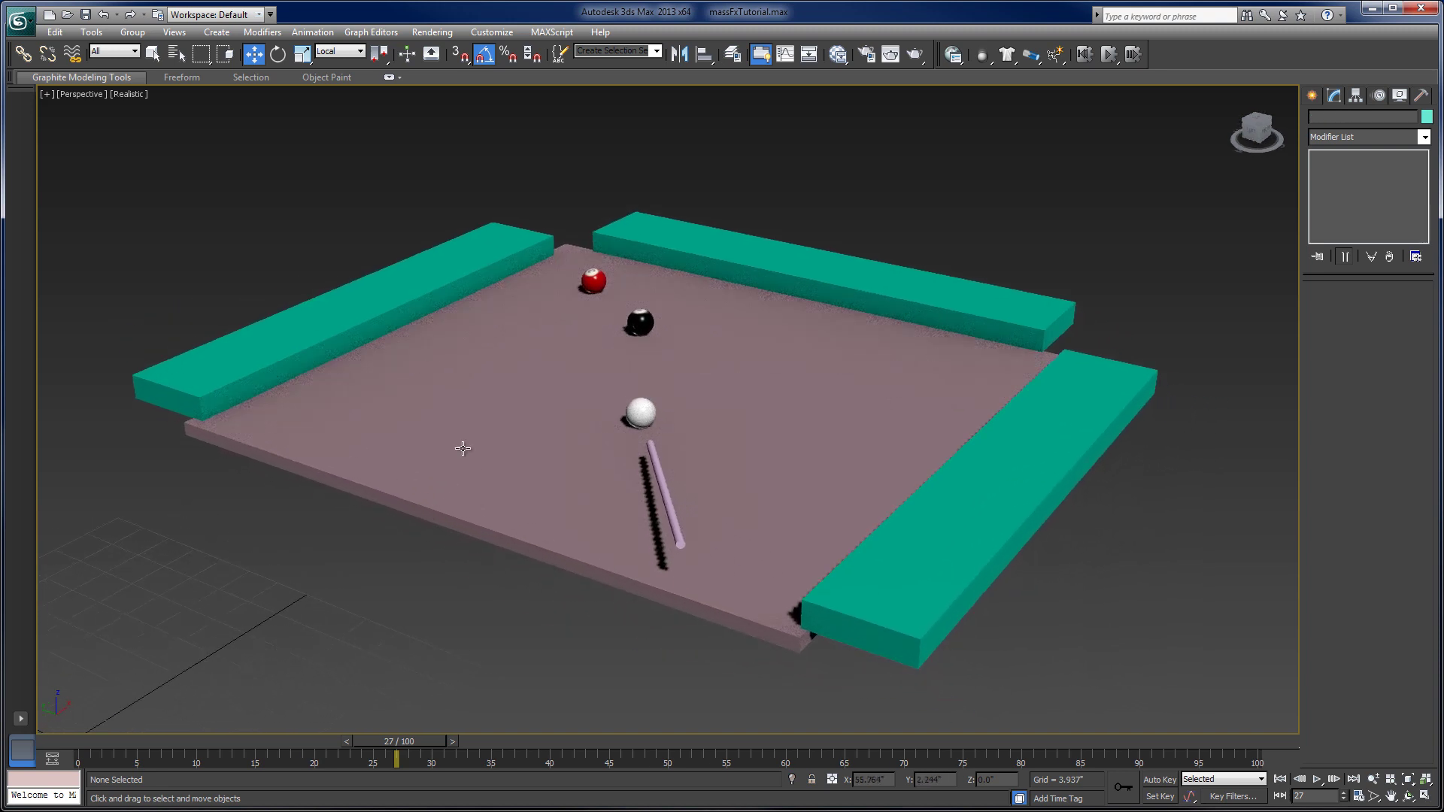
{"action": "left_click", "coordinate": [404, 403]}
{"action": "left_click", "coordinate": [342, 313], "text": "ctrl"}
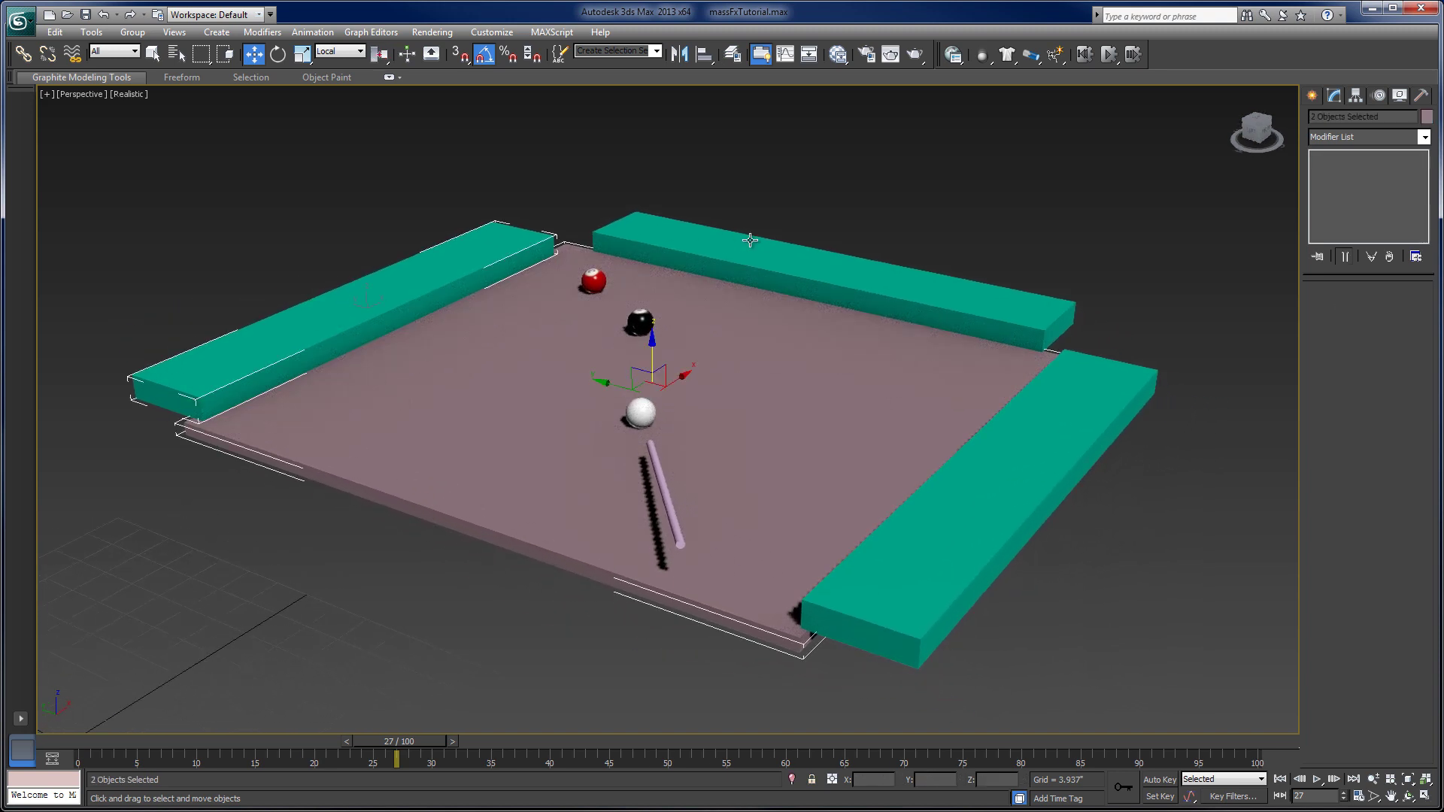
{"action": "left_click", "coordinate": [780, 276], "text": "ctrl"}
{"action": "left_click", "coordinate": [1028, 450], "text": "ctrl"}
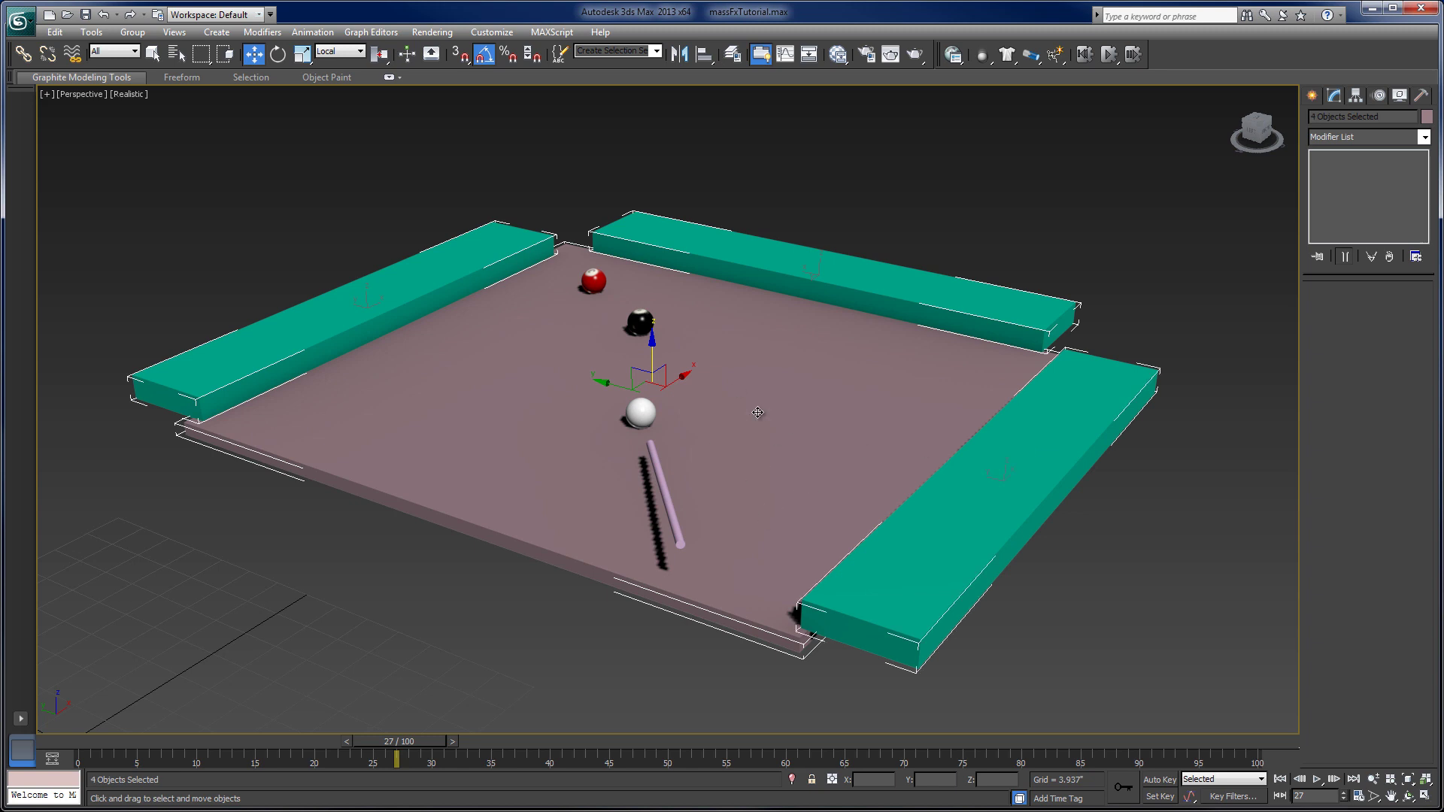
{"action": "left_click", "coordinate": [310, 33]}
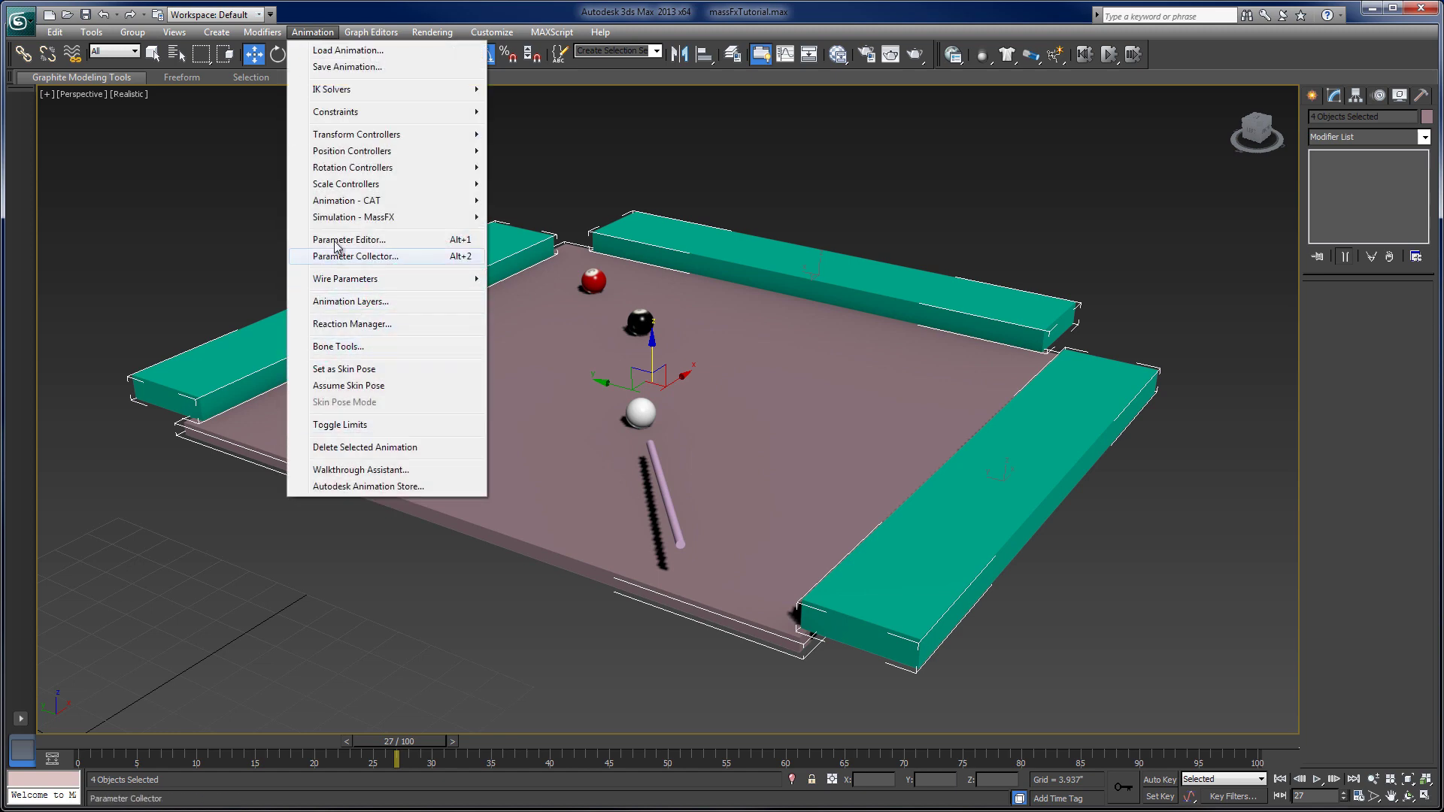
{"action": "mouse_move", "coordinate": [338, 221]}
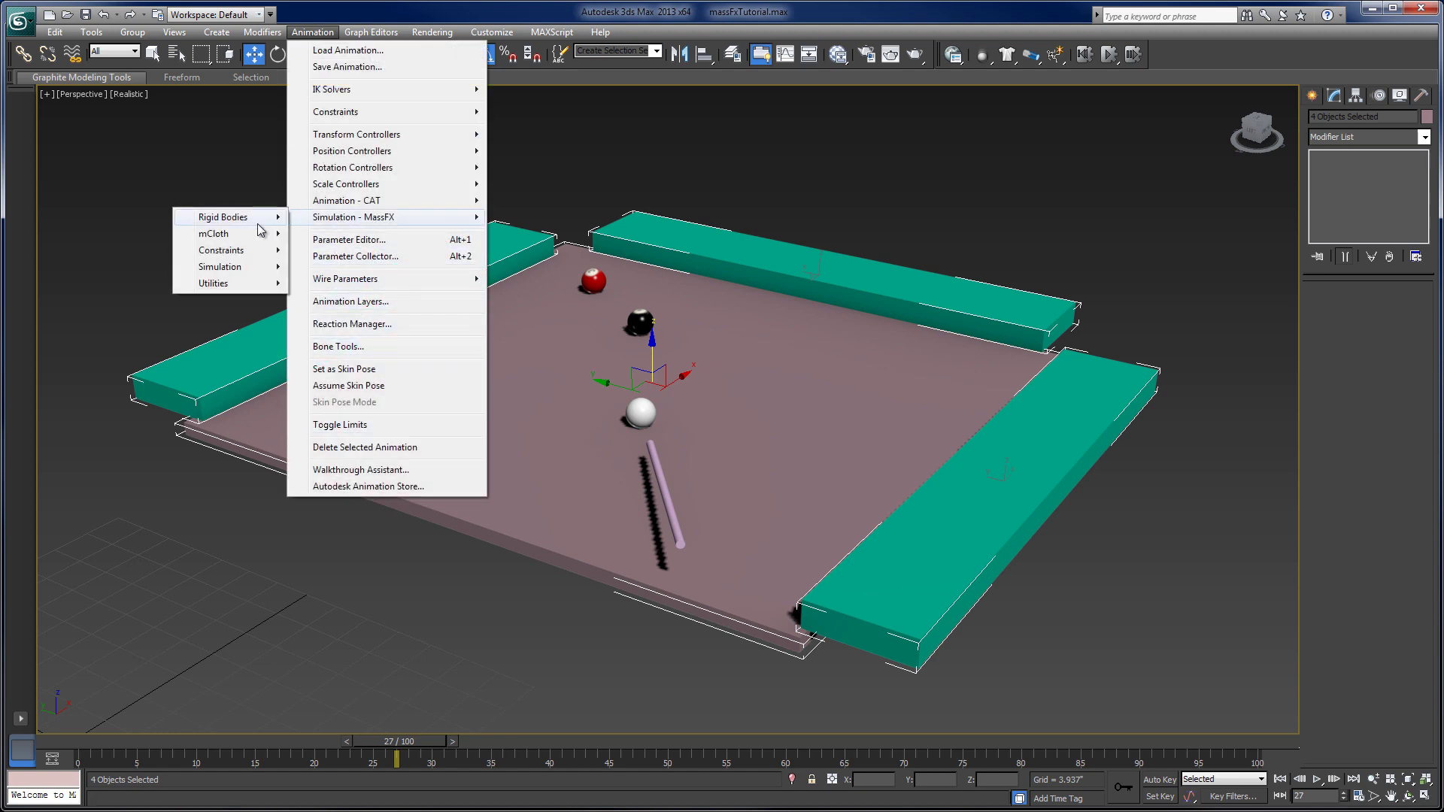
{"action": "mouse_move", "coordinate": [258, 224]}
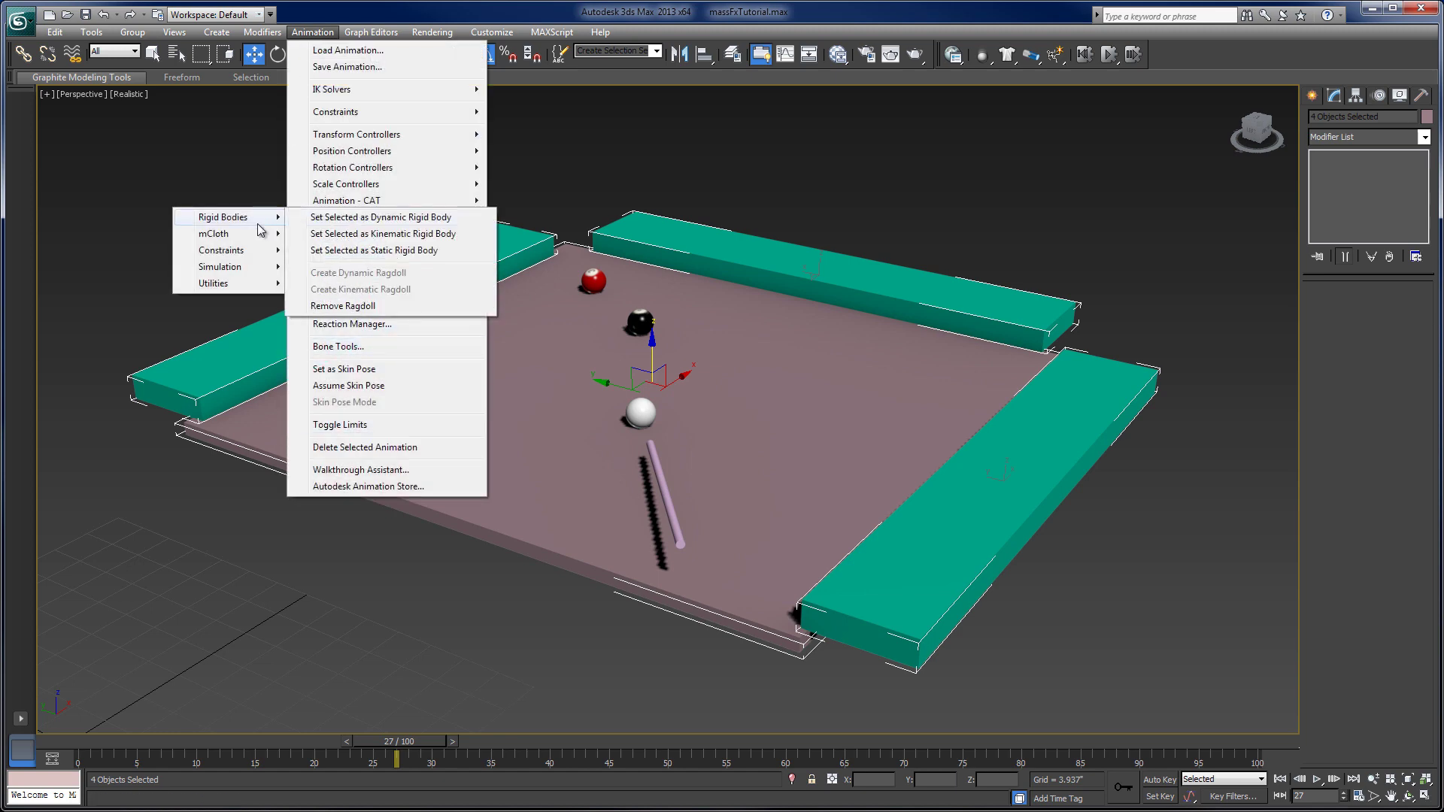
{"action": "left_click", "coordinate": [354, 252]}
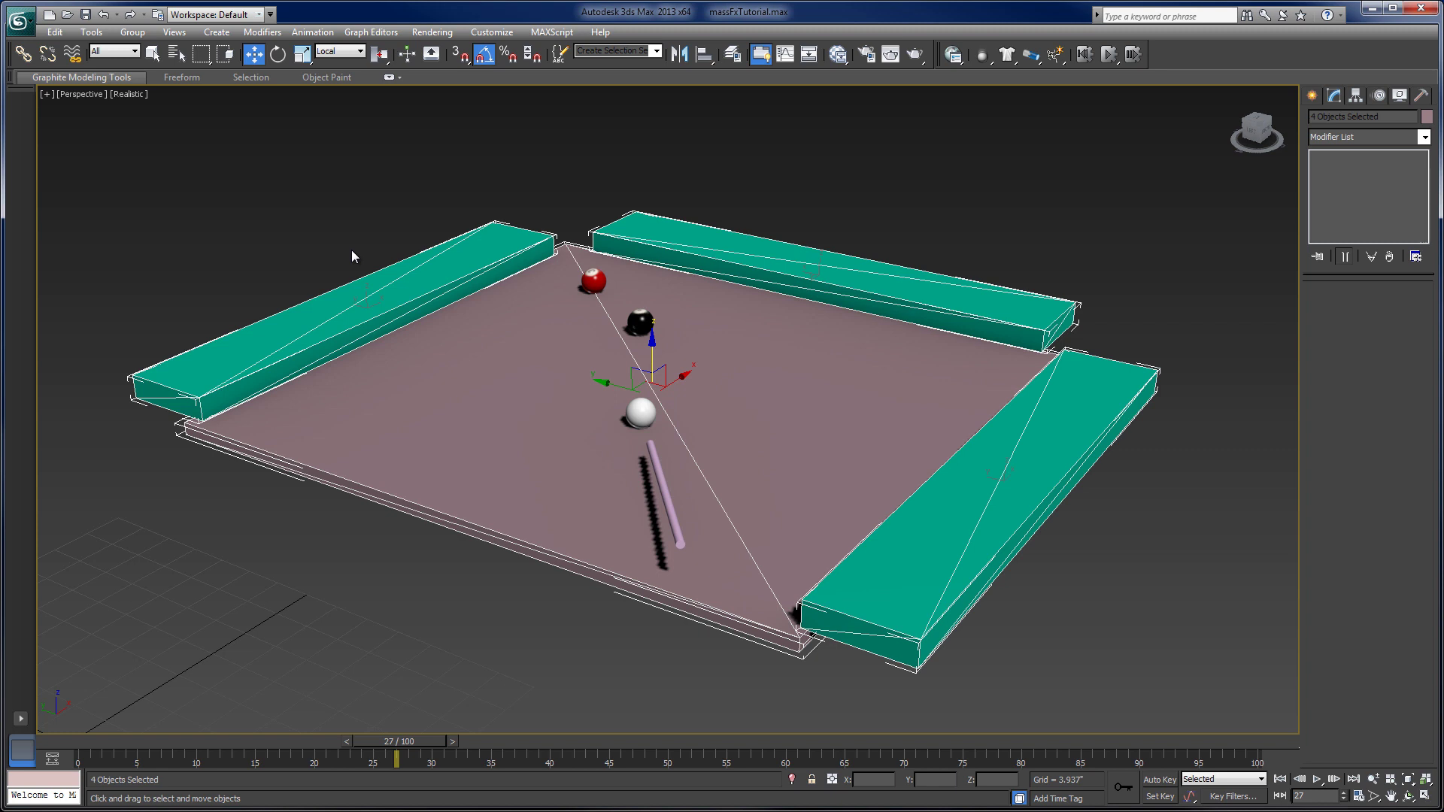
{"action": "left_click", "coordinate": [453, 618]}
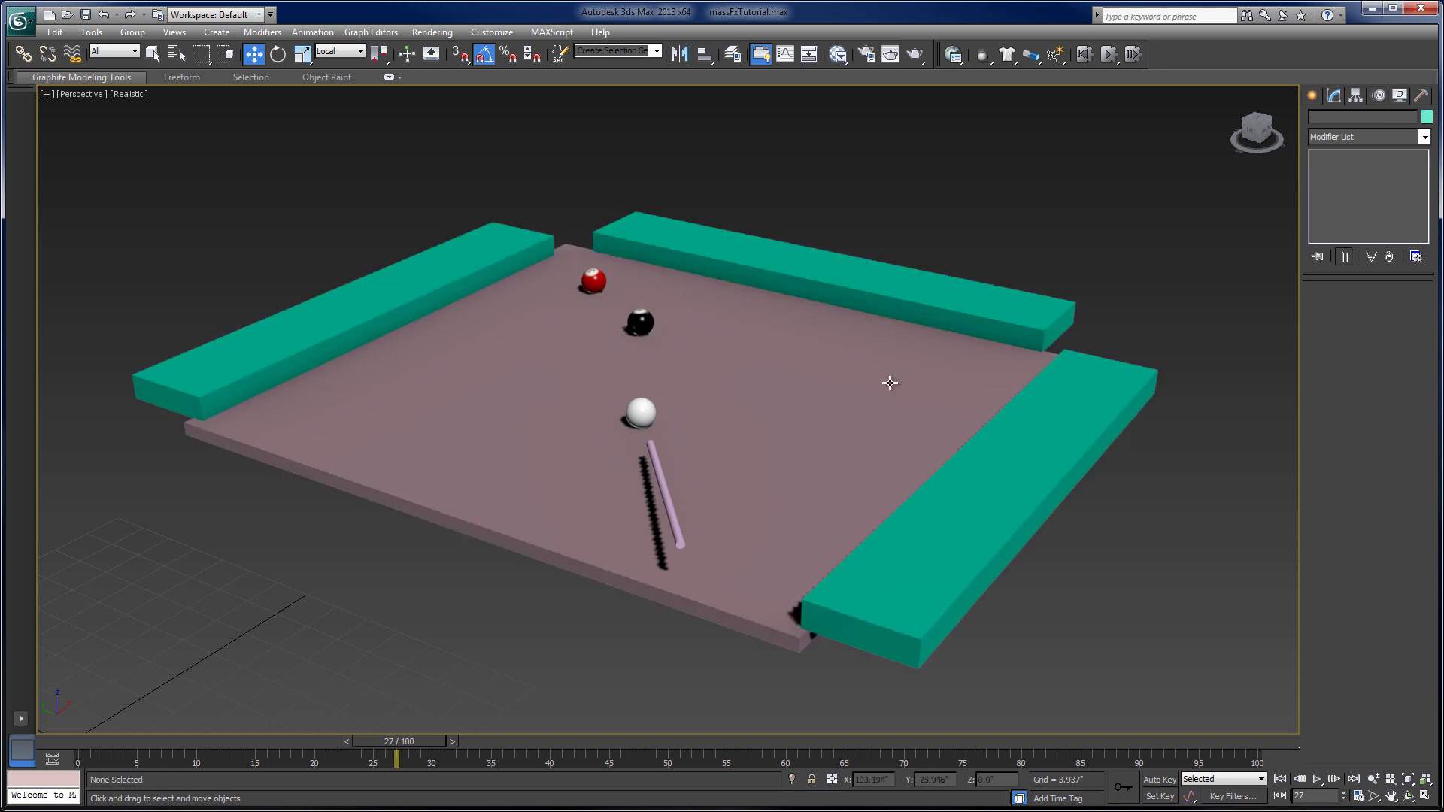
{"action": "left_click", "coordinate": [949, 307]}
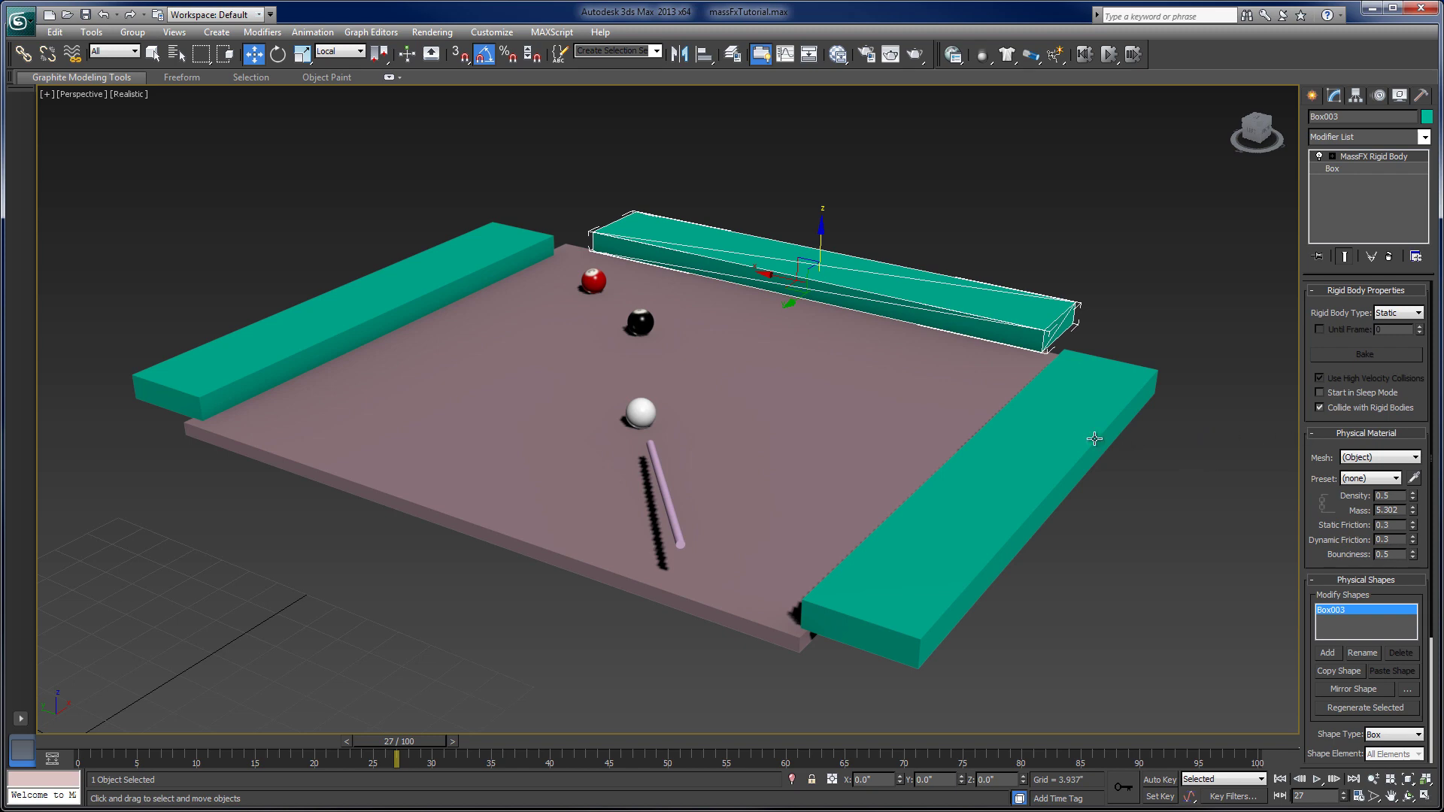
{"action": "left_click", "coordinate": [1203, 399]}
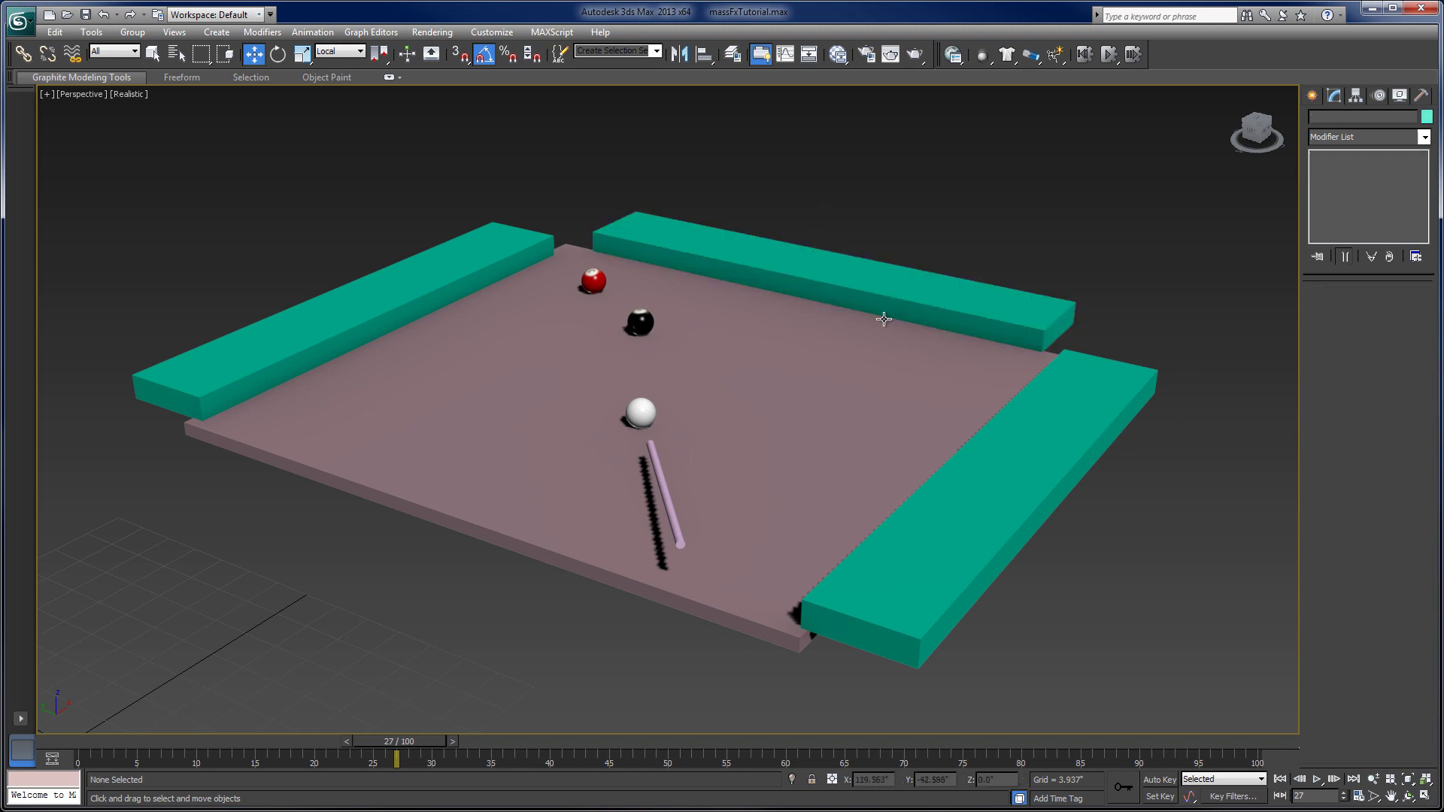
{"action": "left_click", "coordinate": [865, 337]}
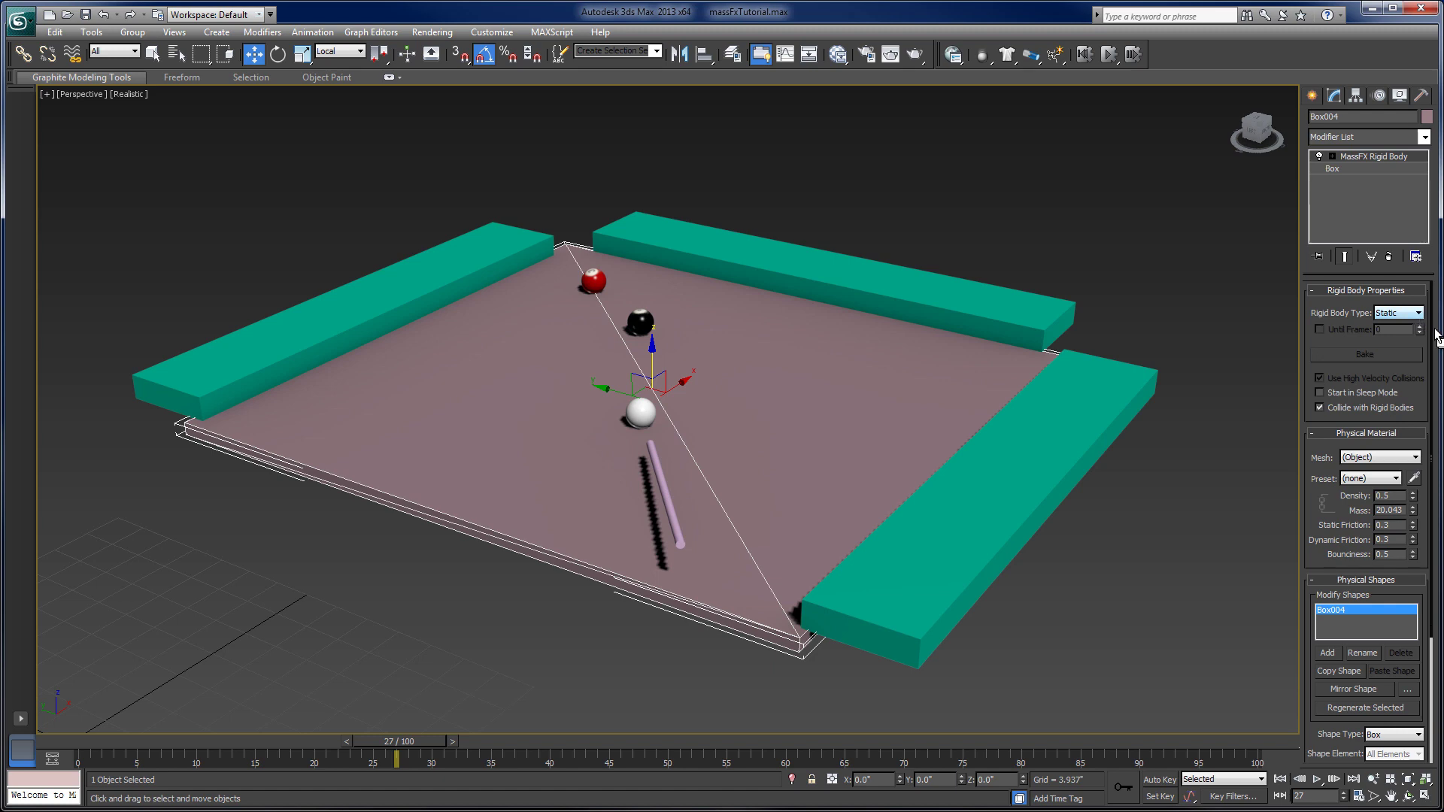
{"action": "left_click_drag", "start_coordinate": [1433, 336], "coordinate": [1433, 460]}
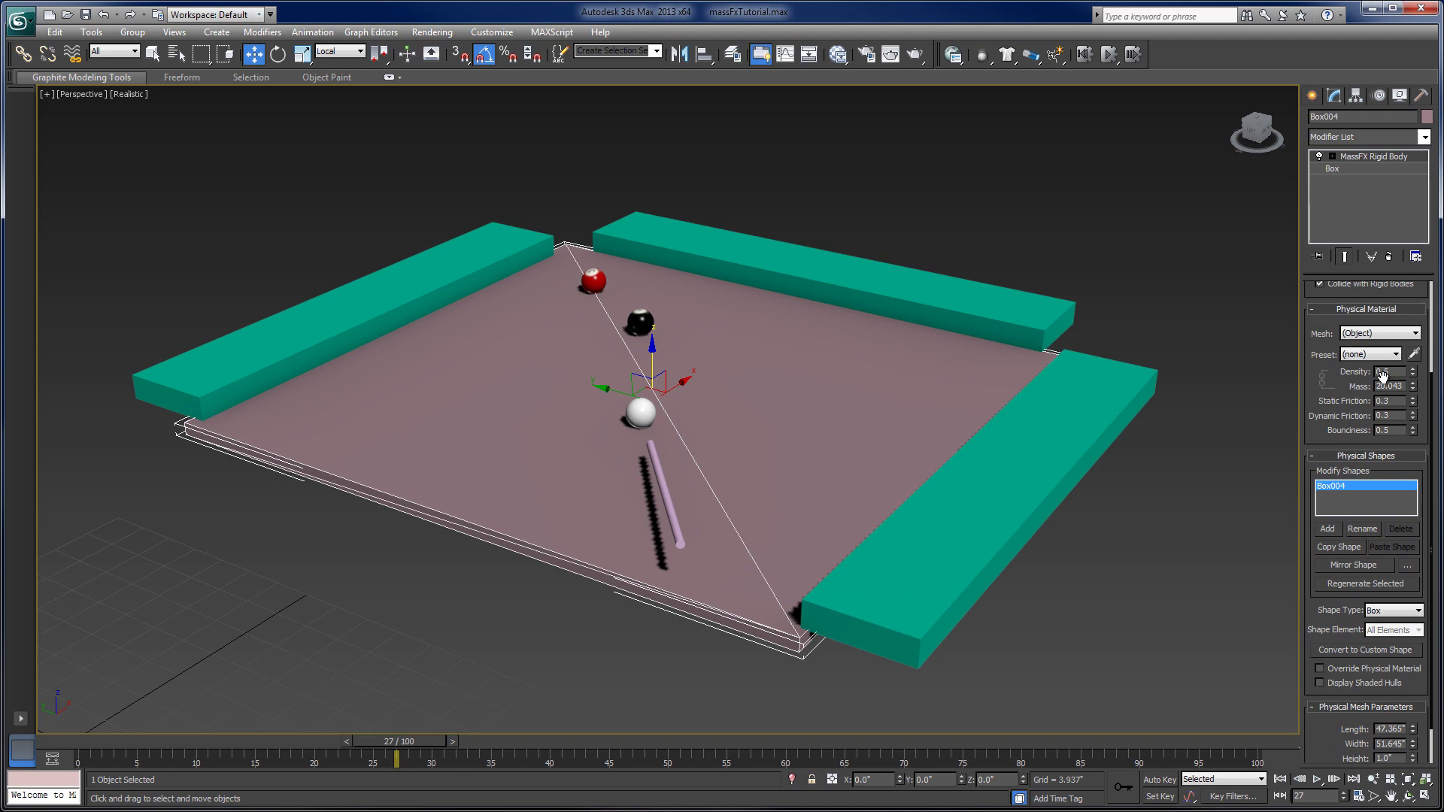
{"action": "left_click_drag", "start_coordinate": [1433, 386], "coordinate": [1432, 447]}
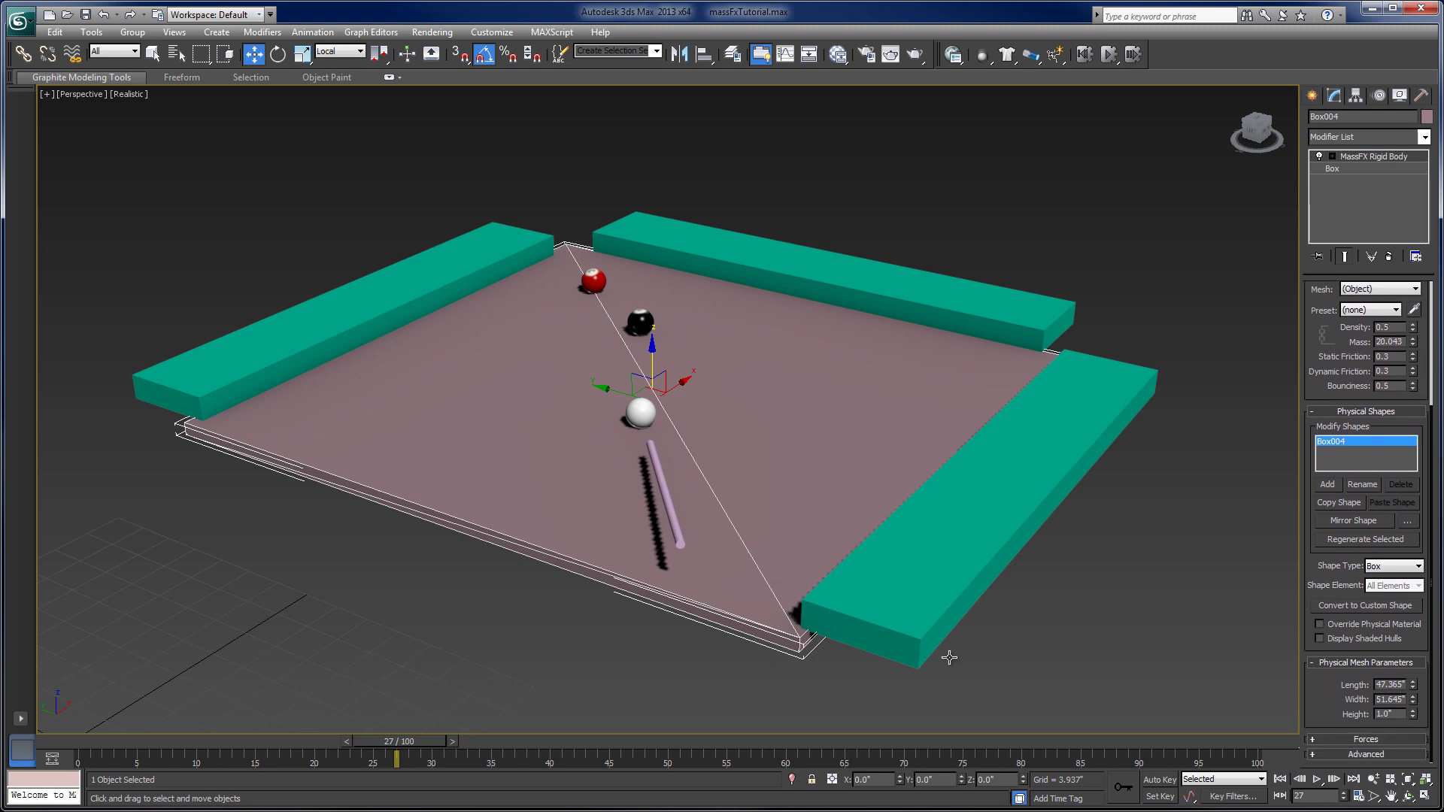
{"action": "left_click", "coordinate": [1384, 566]}
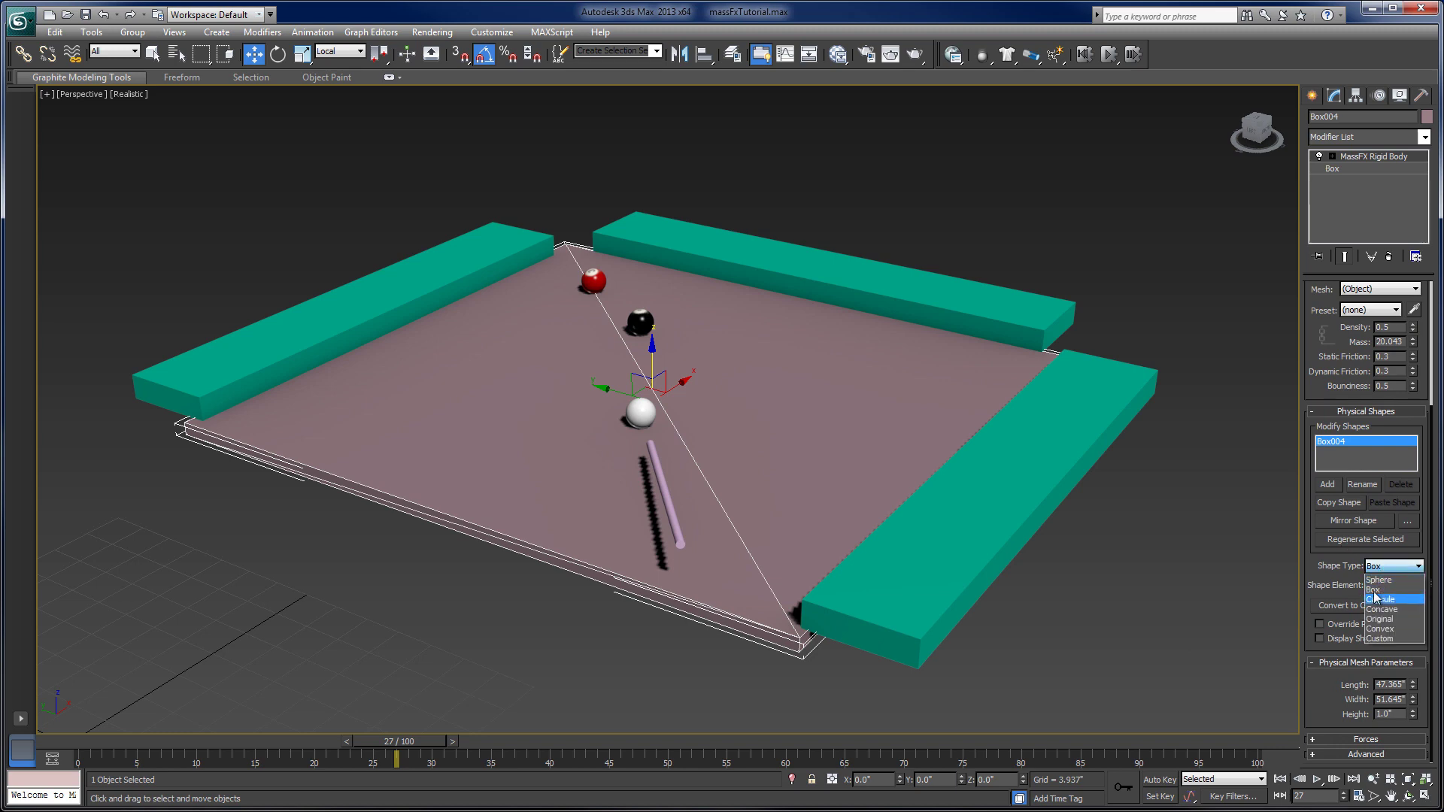
{"action": "left_click", "coordinate": [1377, 591]}
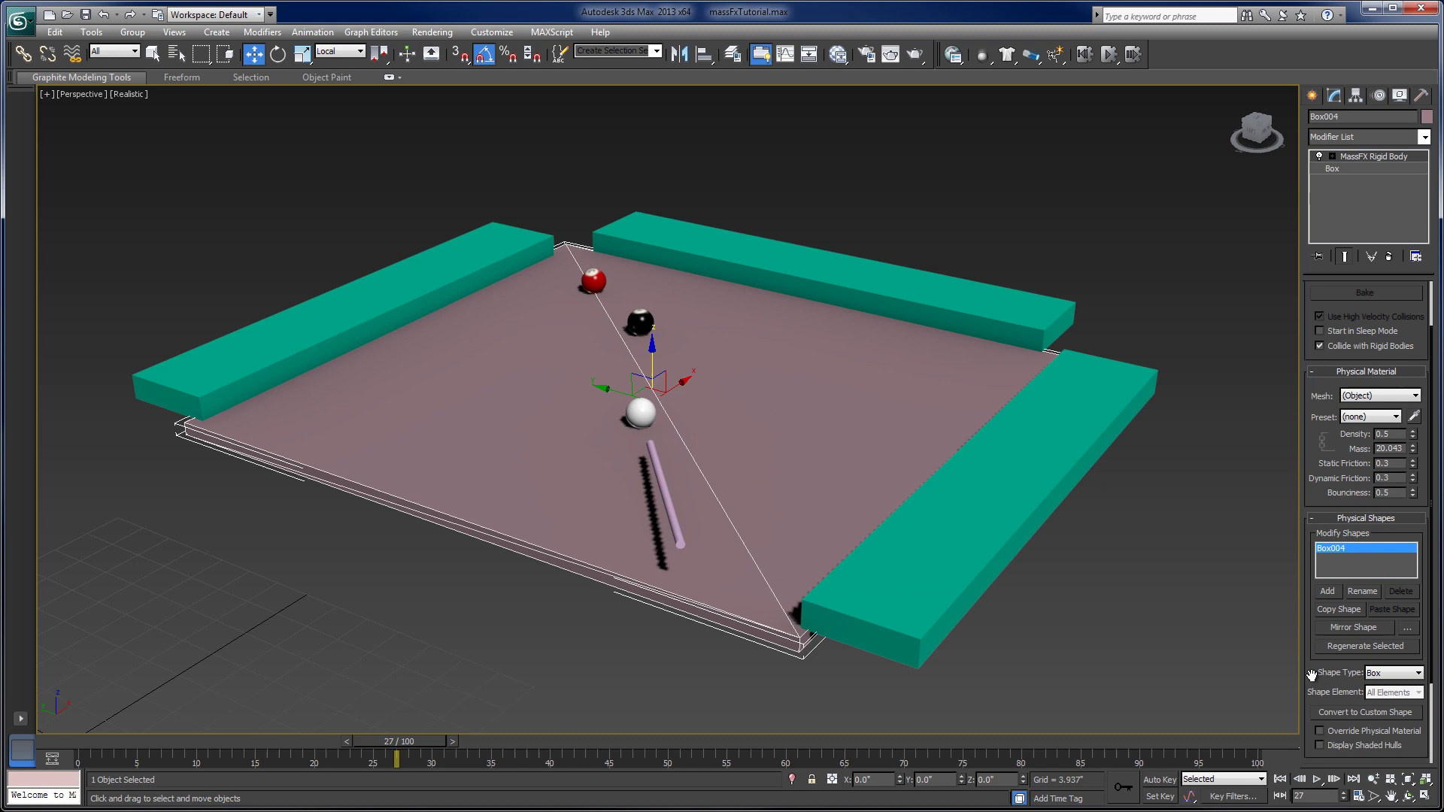
{"action": "left_click_drag", "start_coordinate": [1313, 674], "coordinate": [1316, 543]}
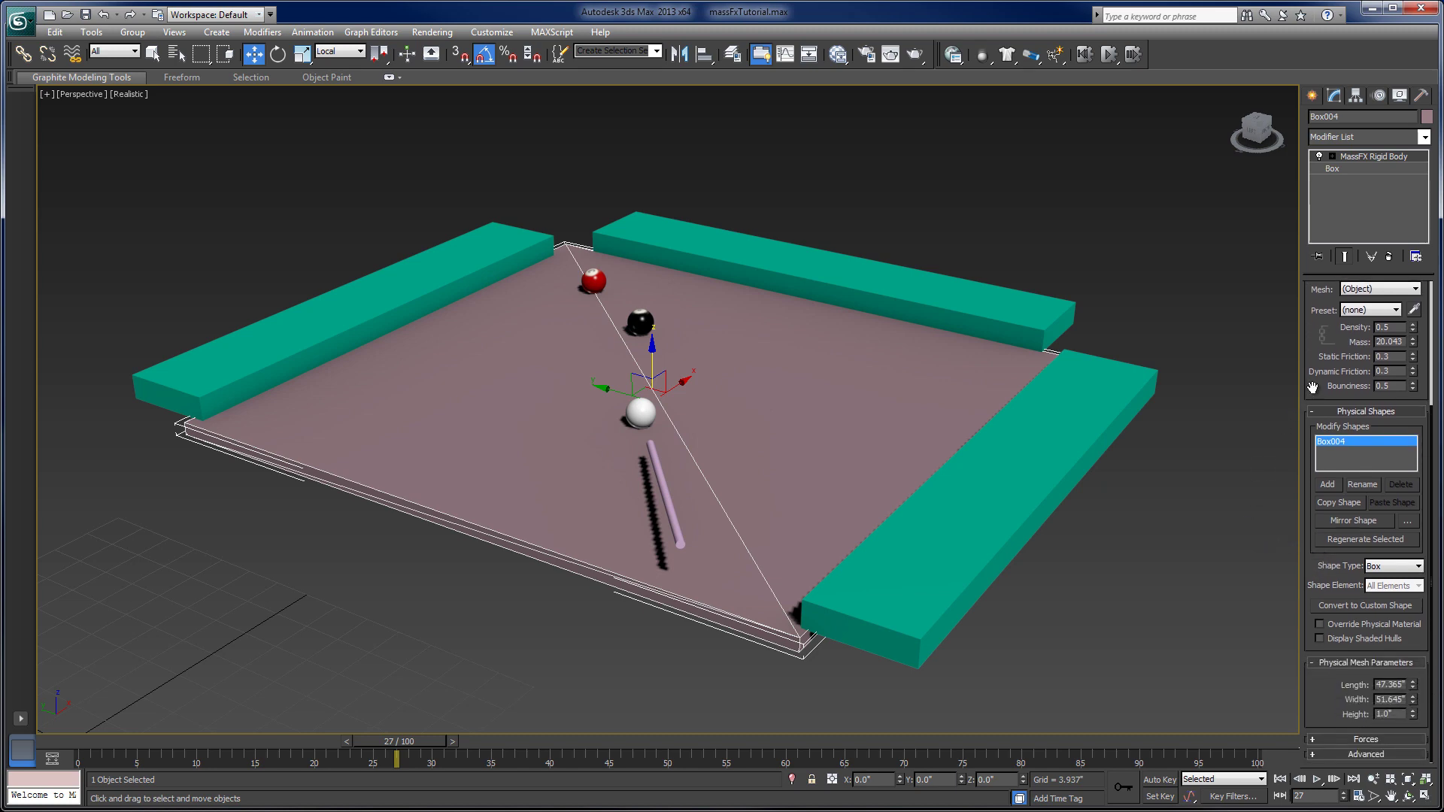
{"action": "left_click_drag", "start_coordinate": [1313, 387], "coordinate": [1303, 600]}
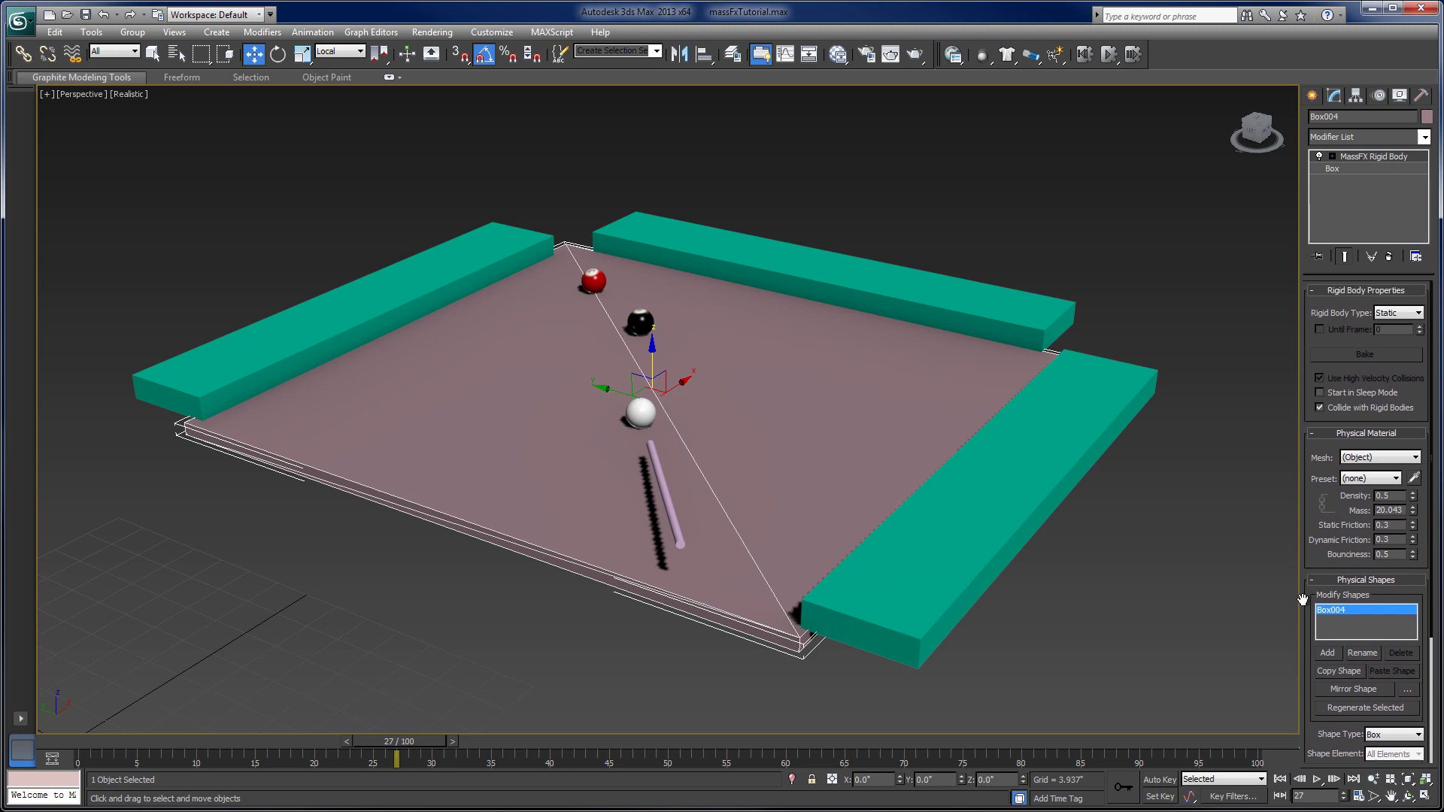
{"action": "left_click", "coordinate": [1183, 567]}
- Set the white cue ball, black 8-ball and red ball as MassFX dynamic rigid bodies
{"action": "left_click", "coordinate": [640, 413]}
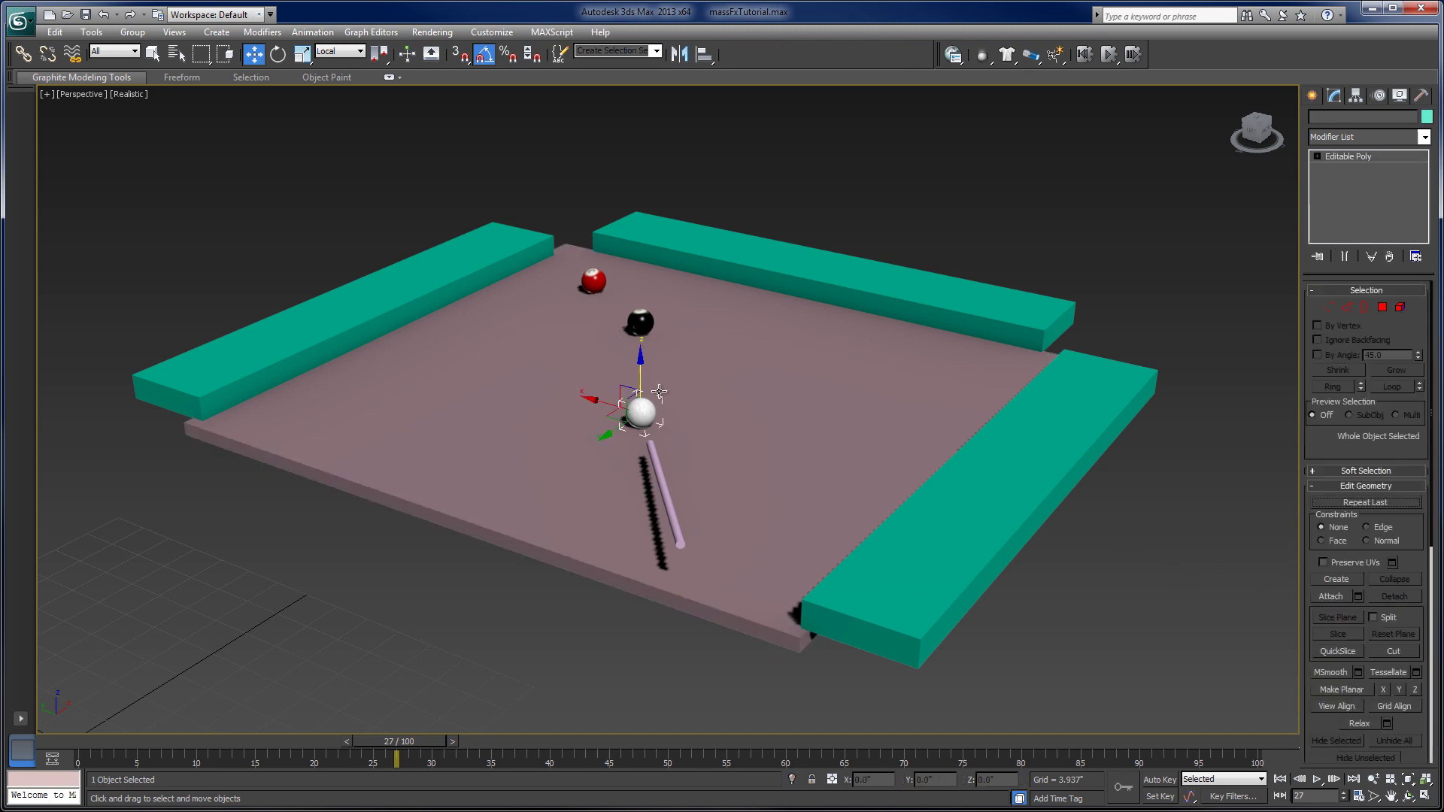
{"action": "left_click", "coordinate": [641, 325], "text": "ctrl"}
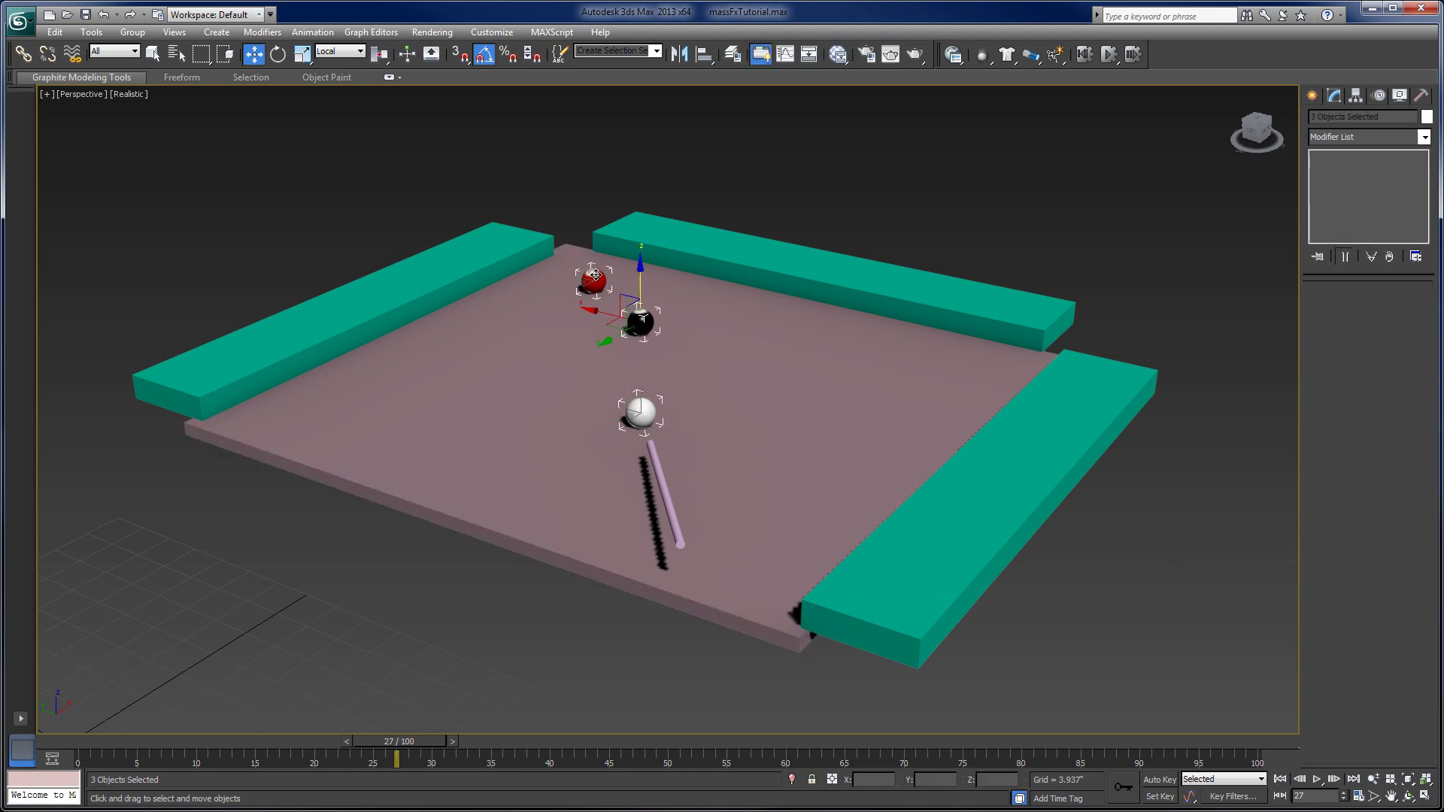
{"action": "left_click", "coordinate": [312, 32]}
{"action": "mouse_move", "coordinate": [339, 217]}
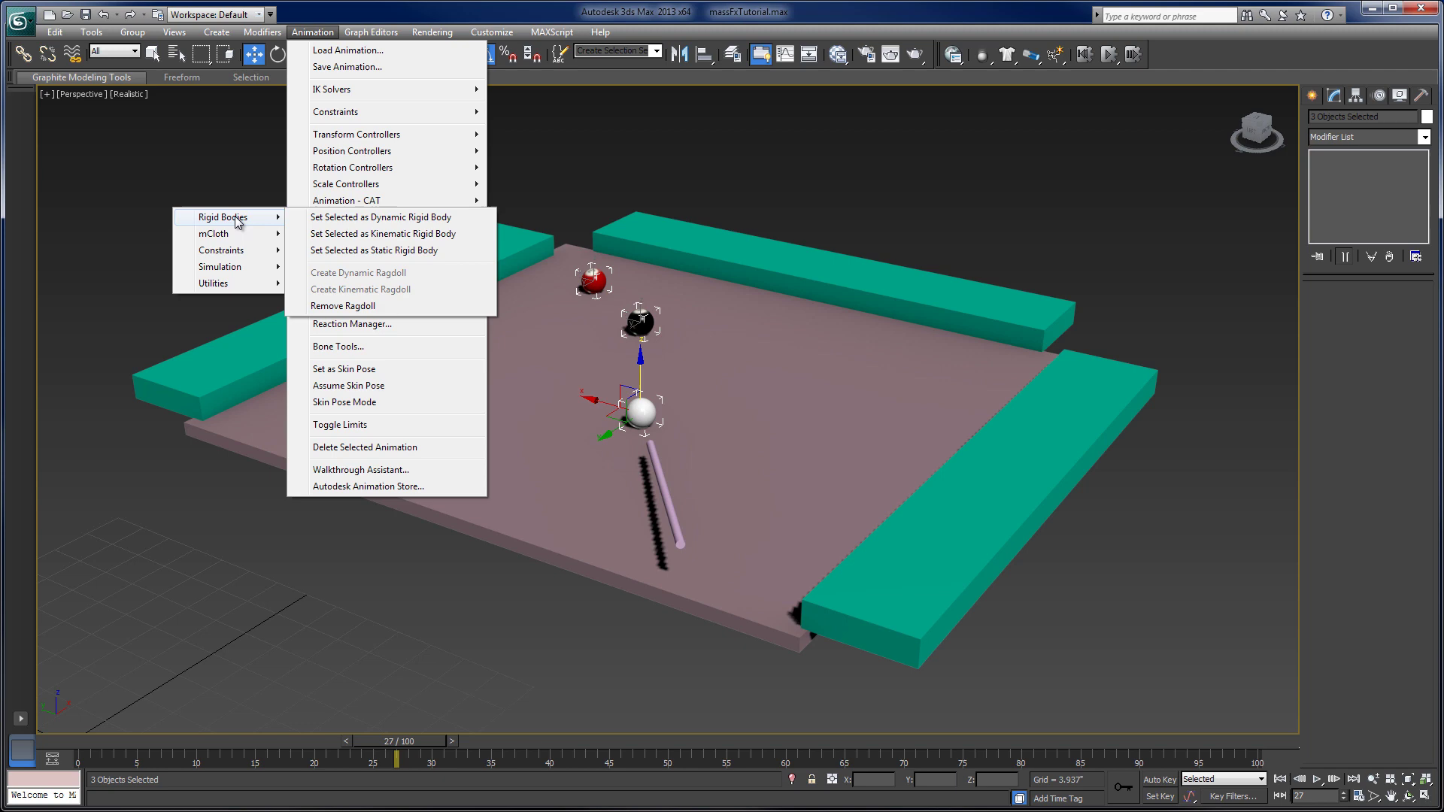
{"action": "left_click", "coordinate": [399, 218]}
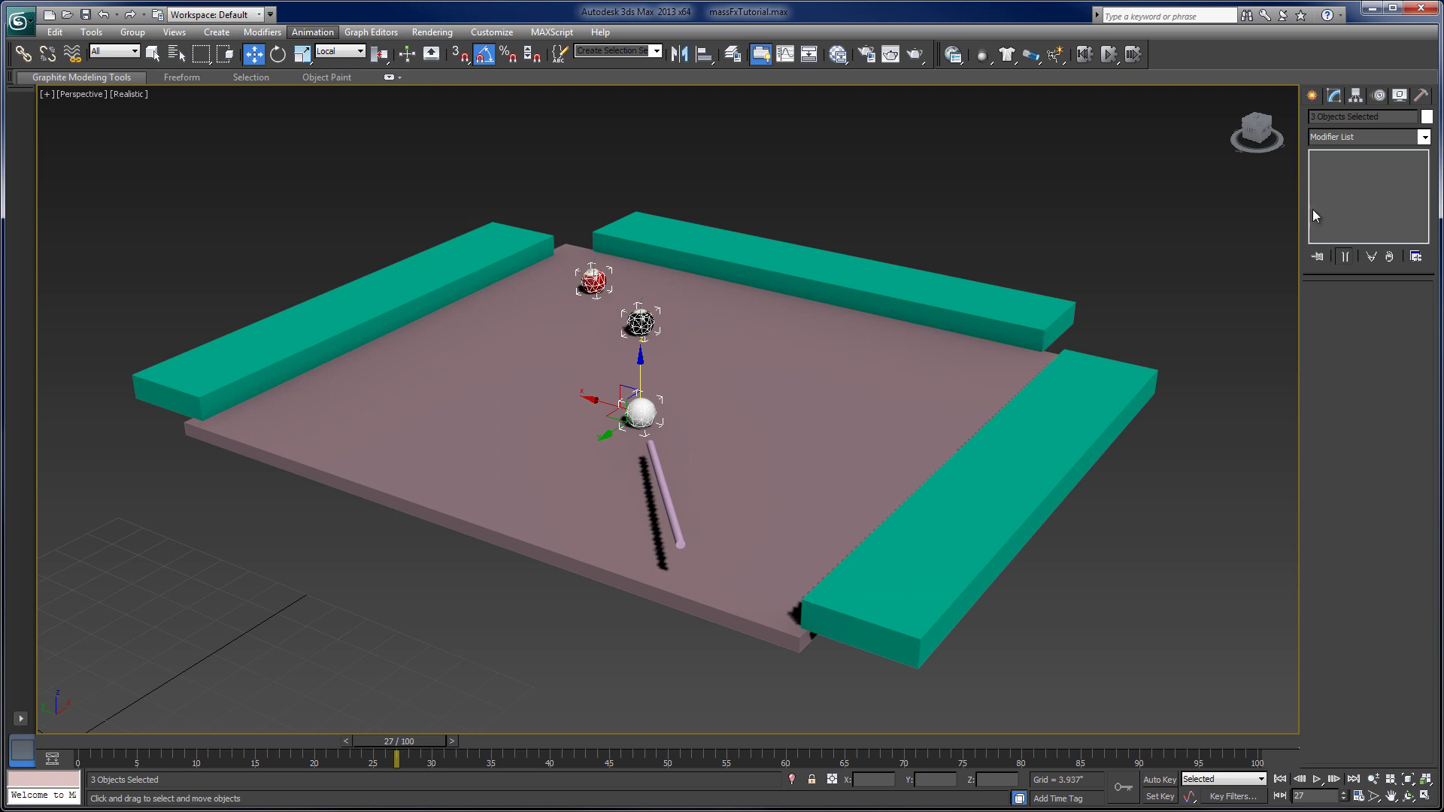
{"action": "left_click", "coordinate": [641, 412]}
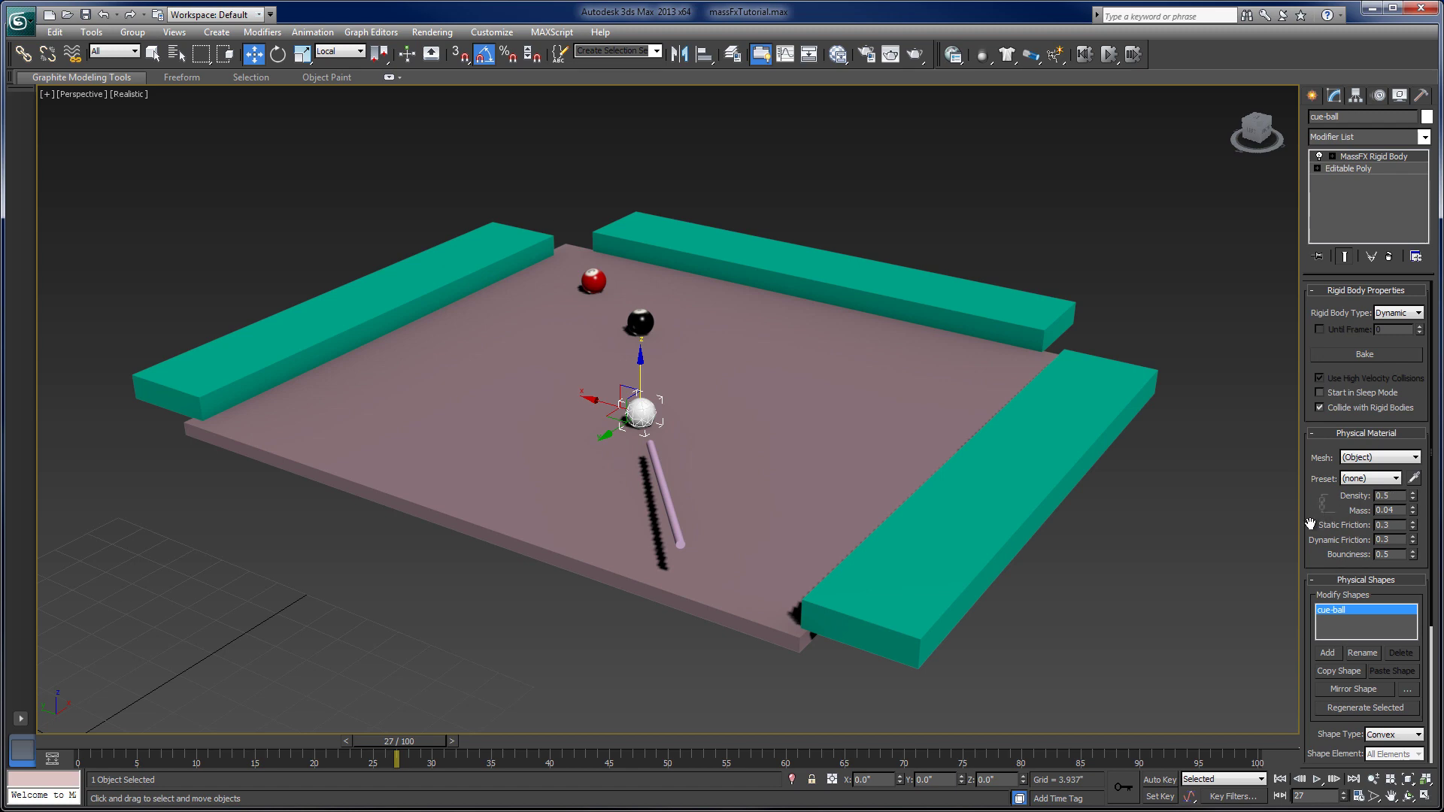
- Switch the Shape Type of the cue ball, 8-ball and 3-ball from Convex to Sphere
{"action": "left_click_drag", "start_coordinate": [1325, 510], "coordinate": [1309, 334]}
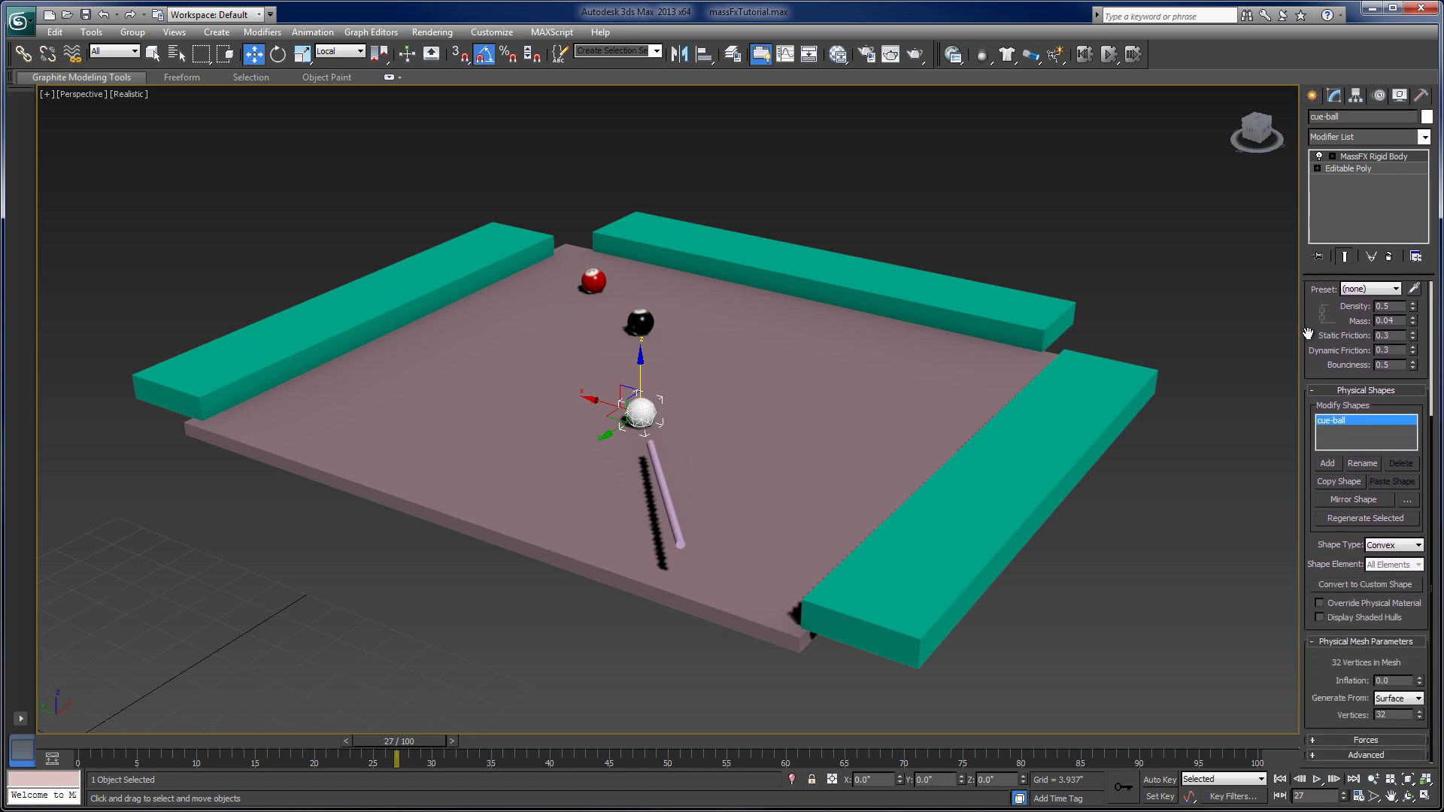
{"action": "left_click_drag", "start_coordinate": [1315, 545], "coordinate": [1315, 544]}
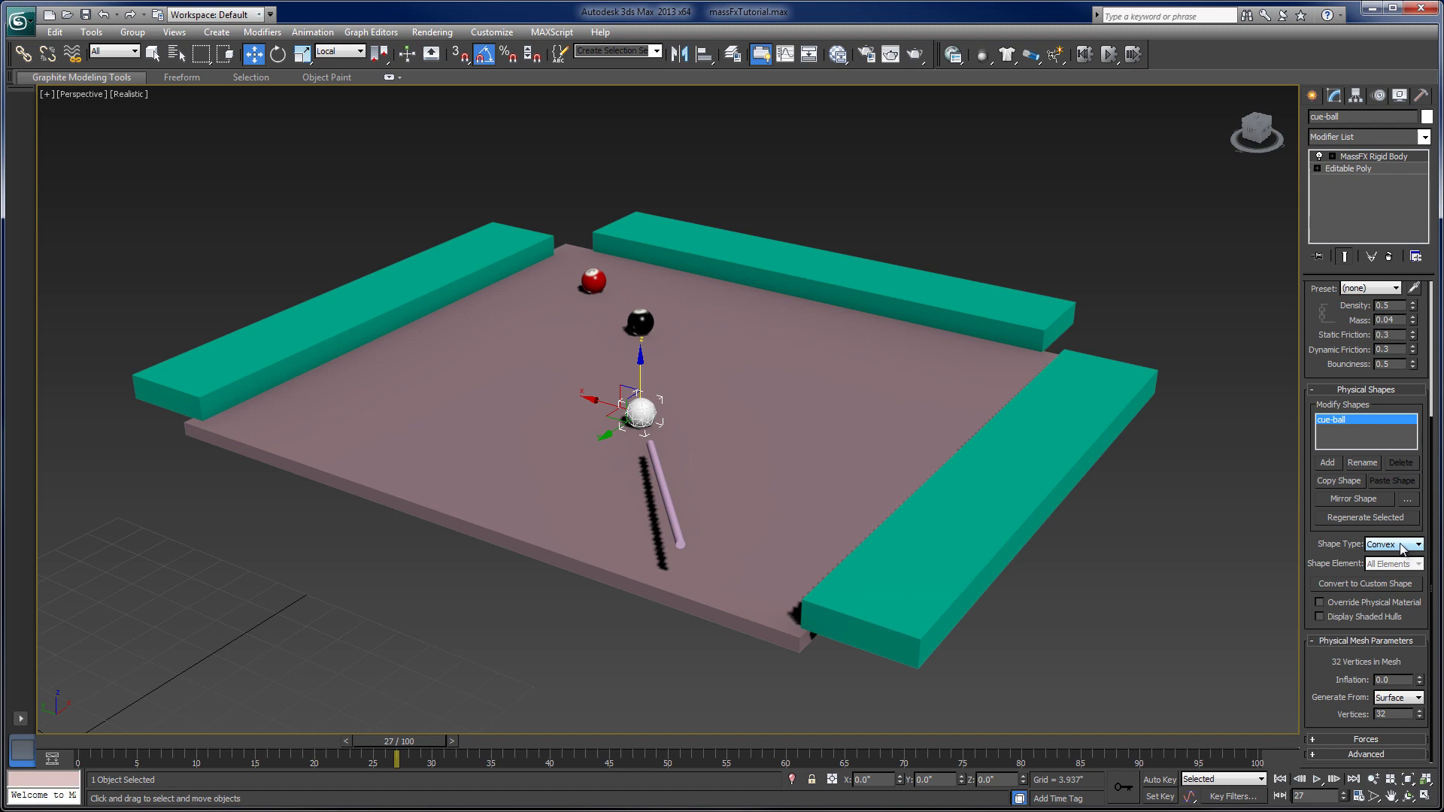
{"action": "left_click", "coordinate": [1399, 545]}
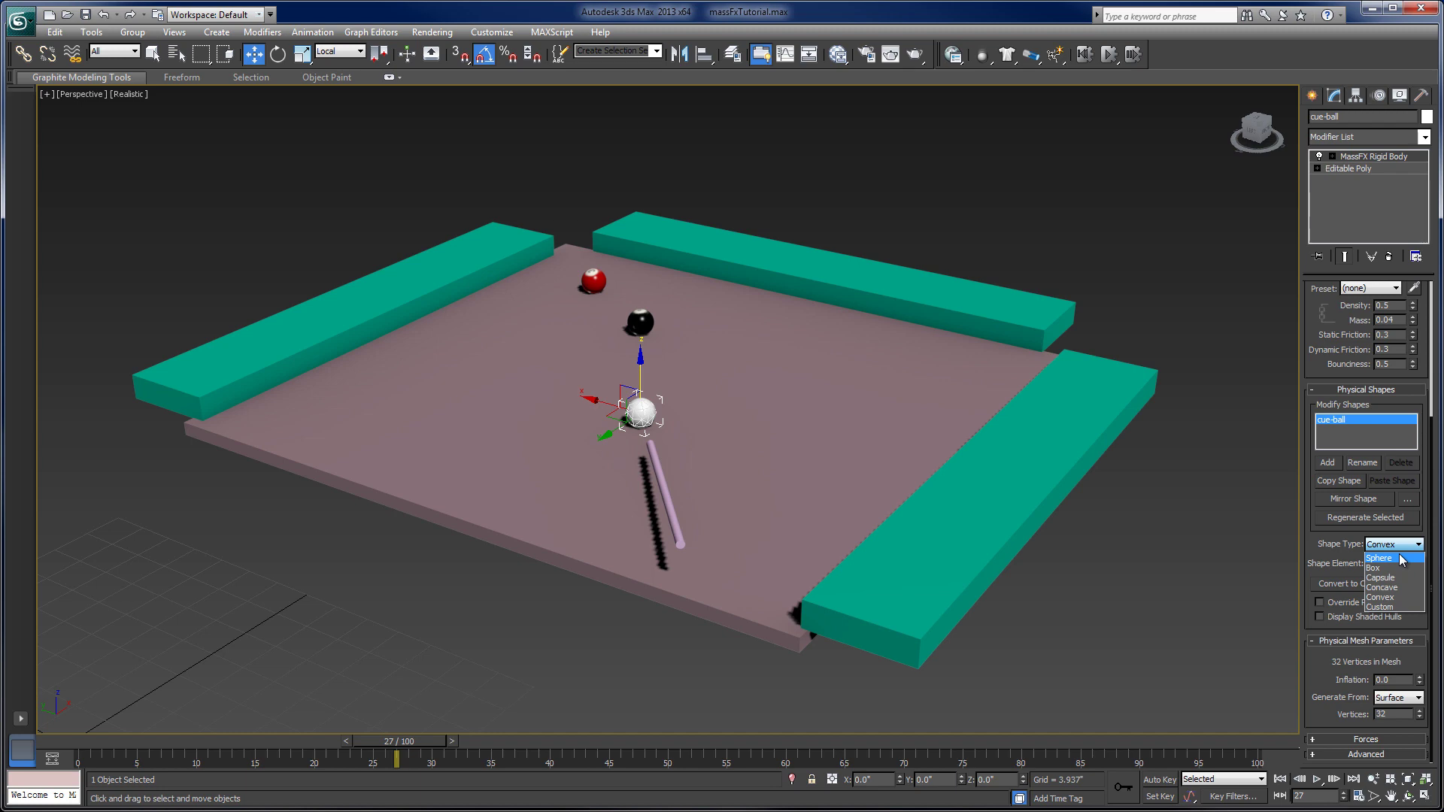
{"action": "left_click", "coordinate": [1400, 560]}
{"action": "left_click", "coordinate": [640, 322]}
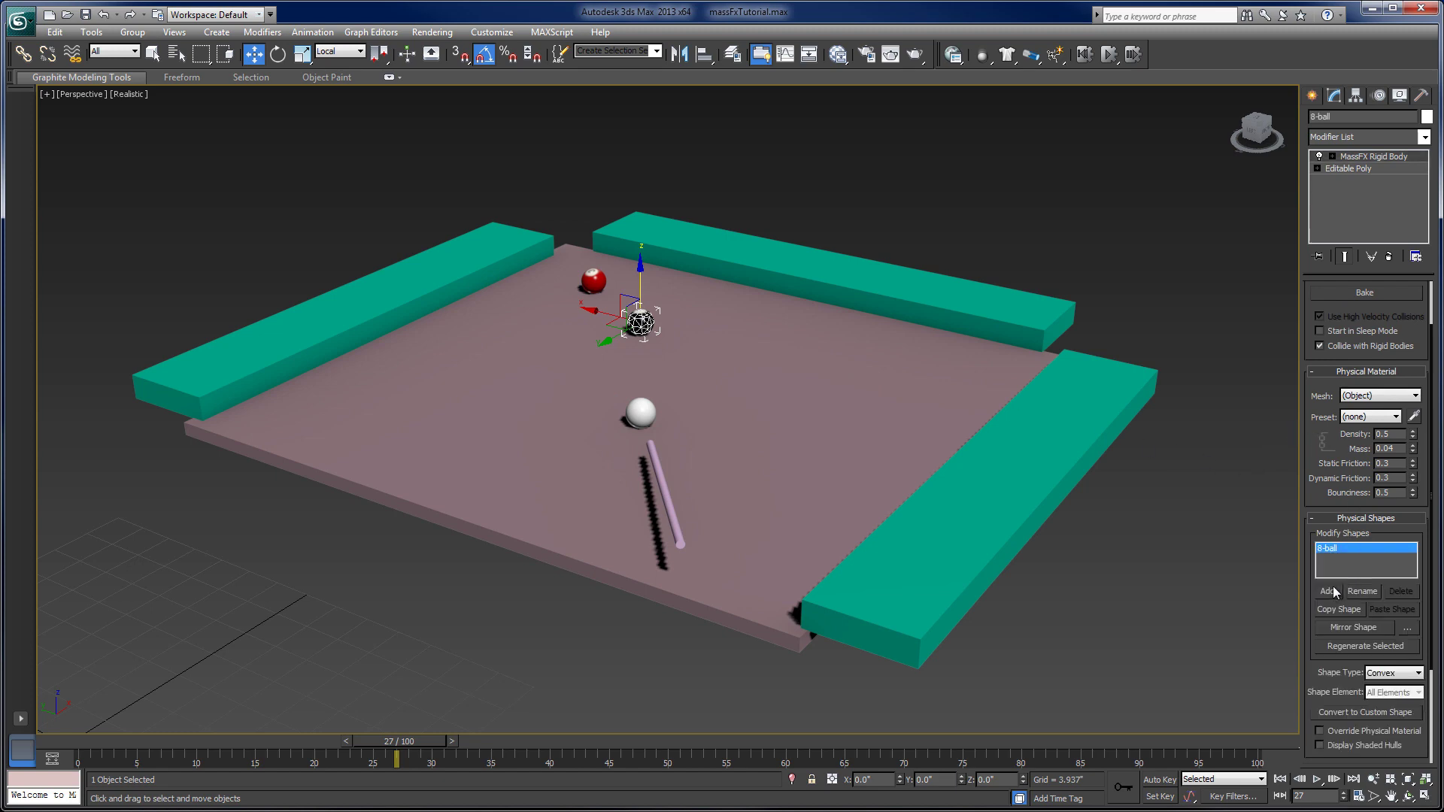
{"action": "left_click_drag", "start_coordinate": [1310, 588], "coordinate": [1311, 484]}
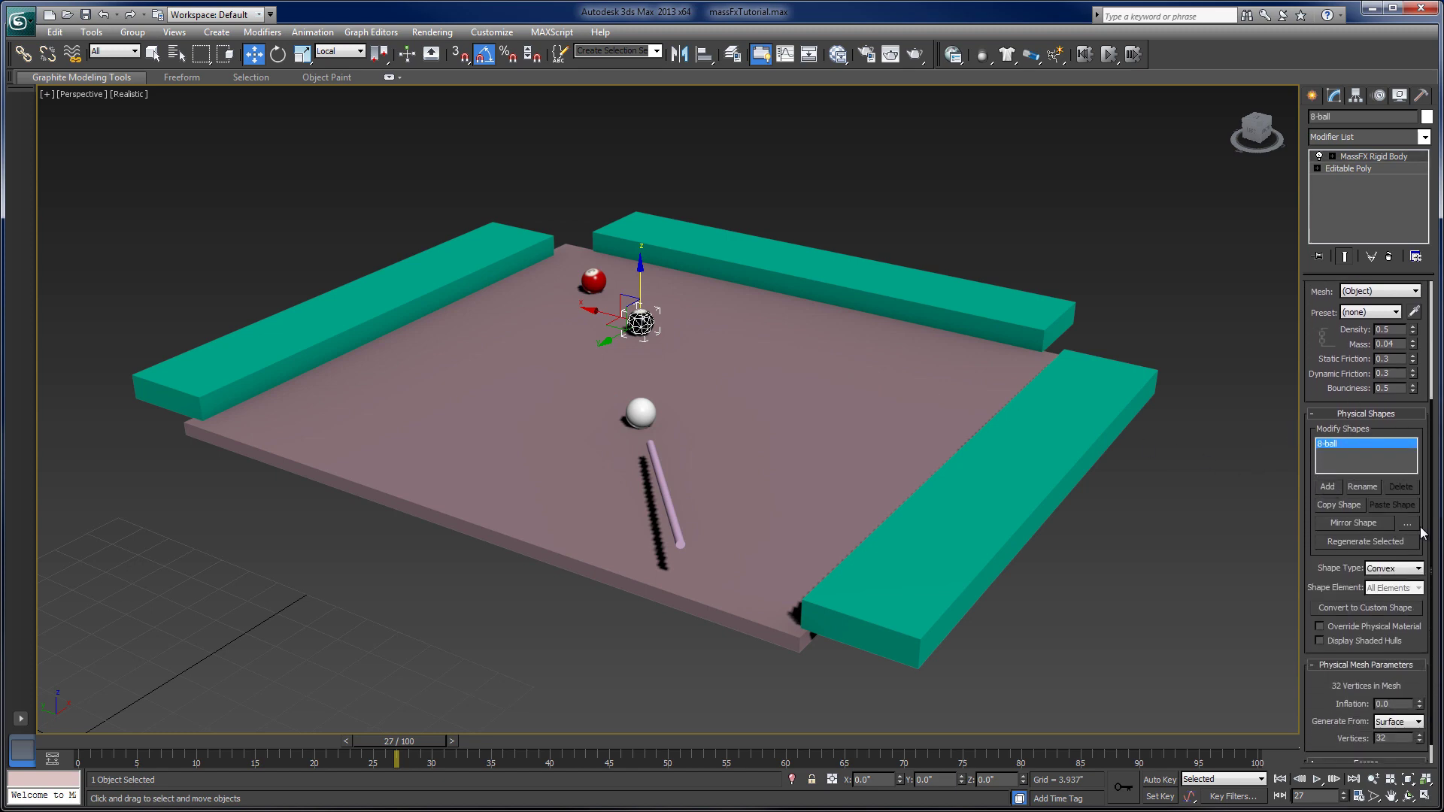
{"action": "left_click", "coordinate": [1417, 569]}
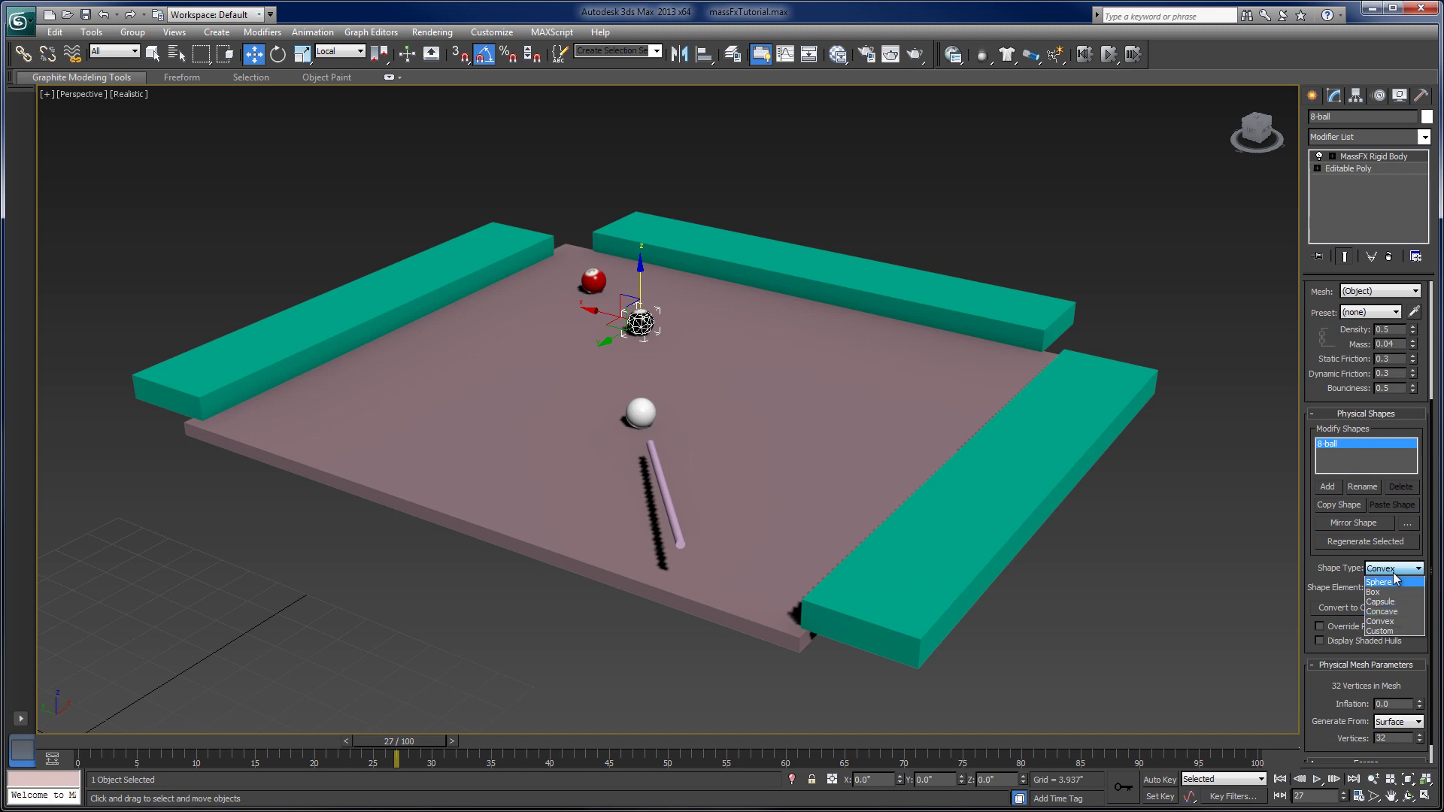
{"action": "left_click", "coordinate": [1392, 583]}
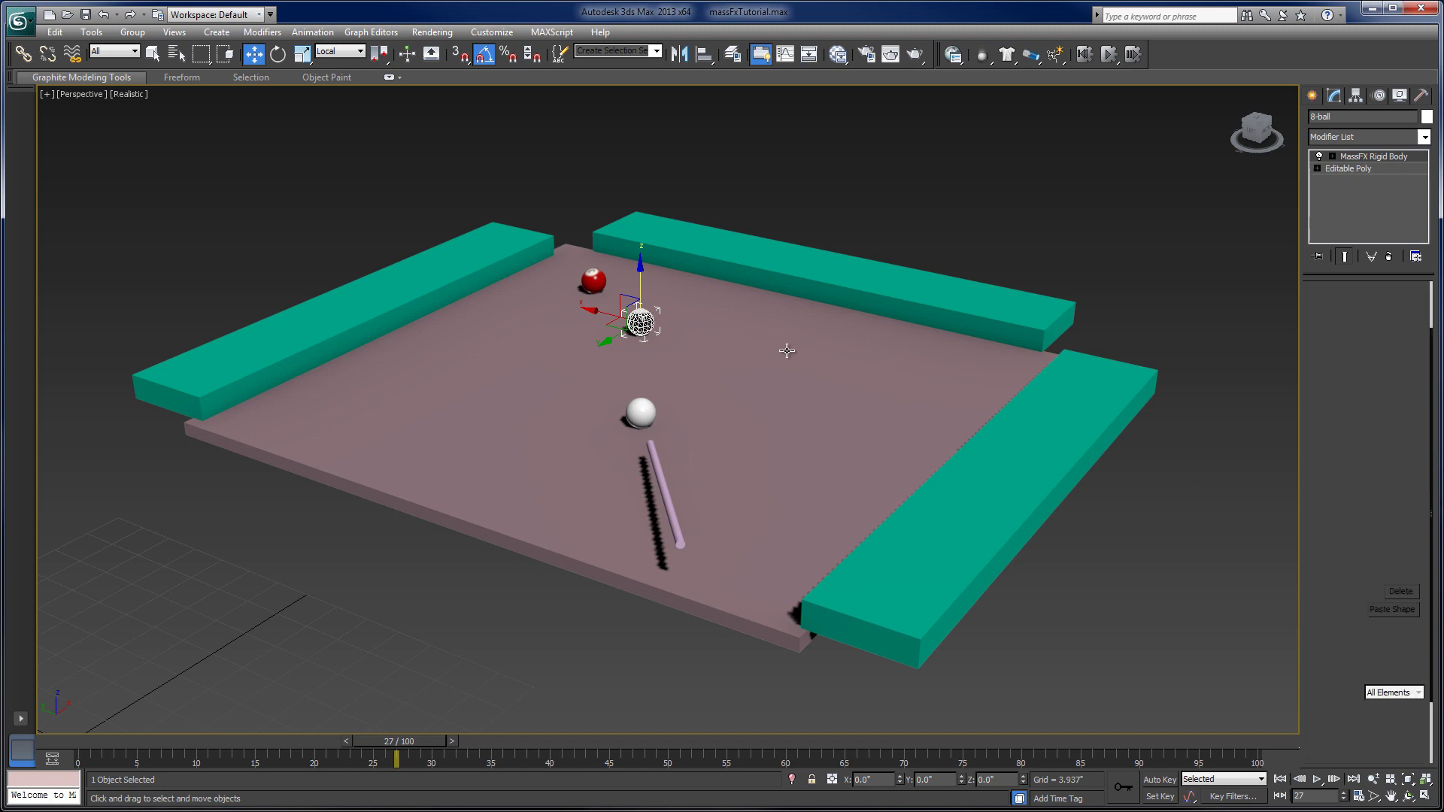
{"action": "left_click", "coordinate": [591, 284]}
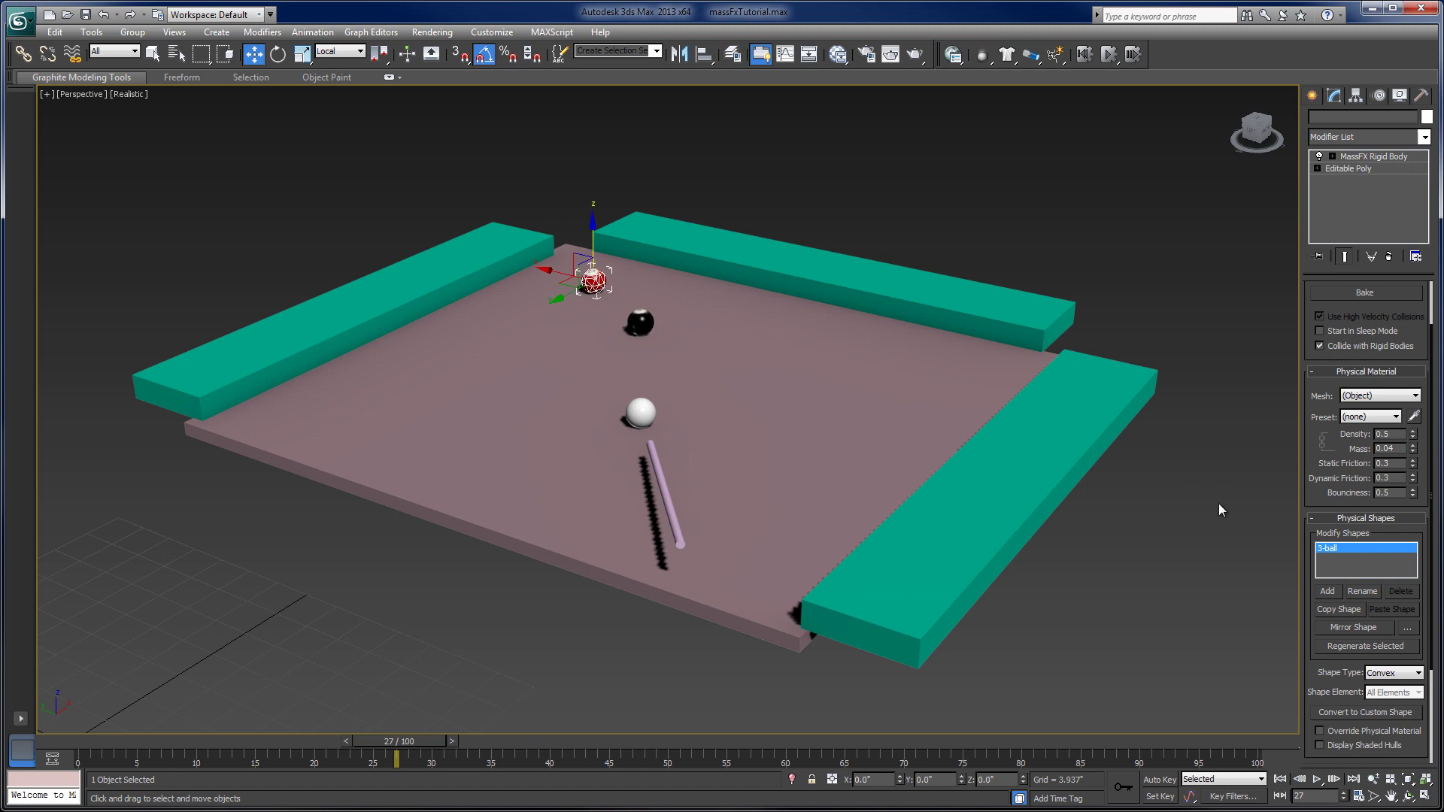
{"action": "left_click_drag", "start_coordinate": [1320, 665], "coordinate": [1417, 545]}
{"action": "left_click", "coordinate": [1418, 545]}
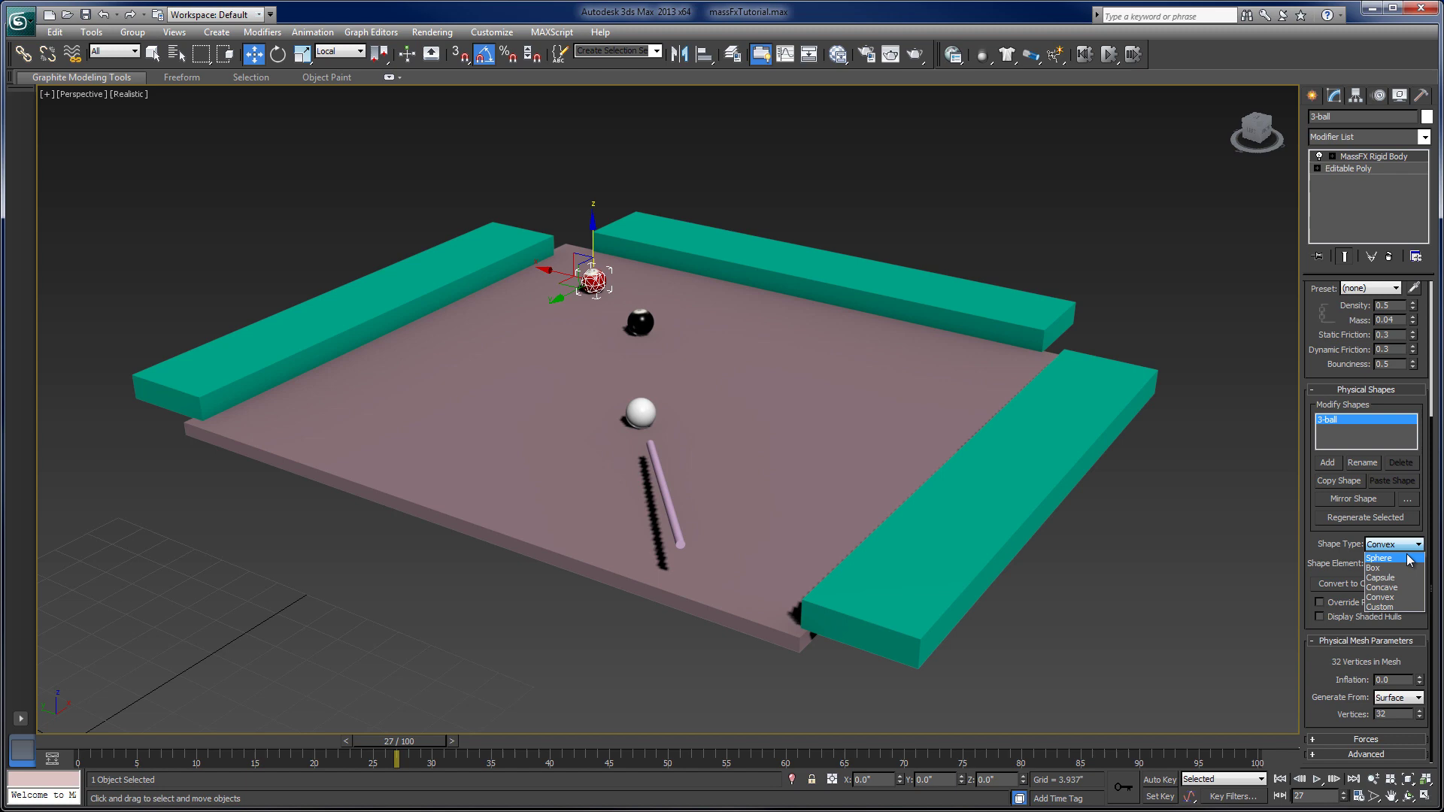
{"action": "left_click", "coordinate": [1408, 559]}
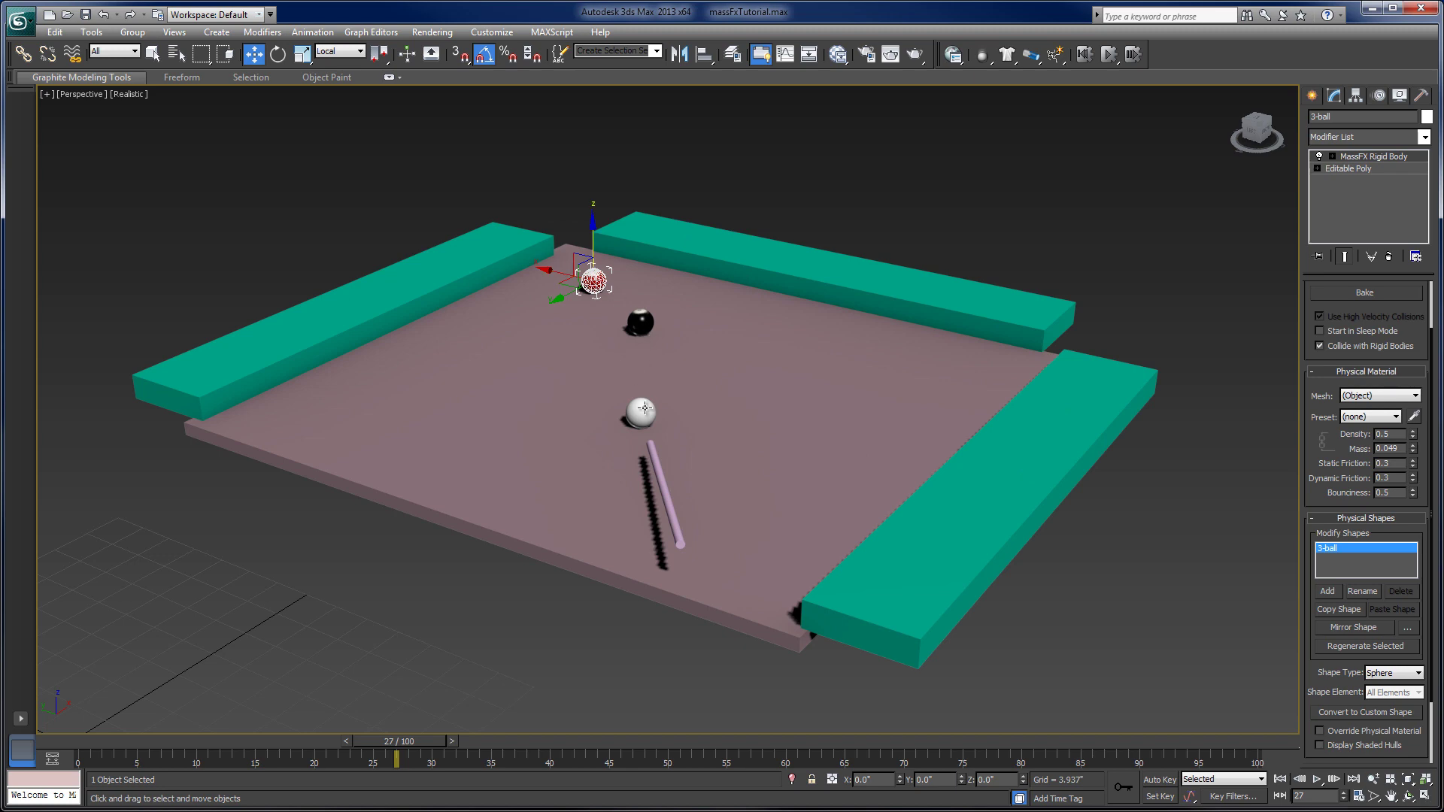
- Rename the cue stick cylinder to 'pool-cue'
{"action": "left_click", "coordinate": [658, 470]}
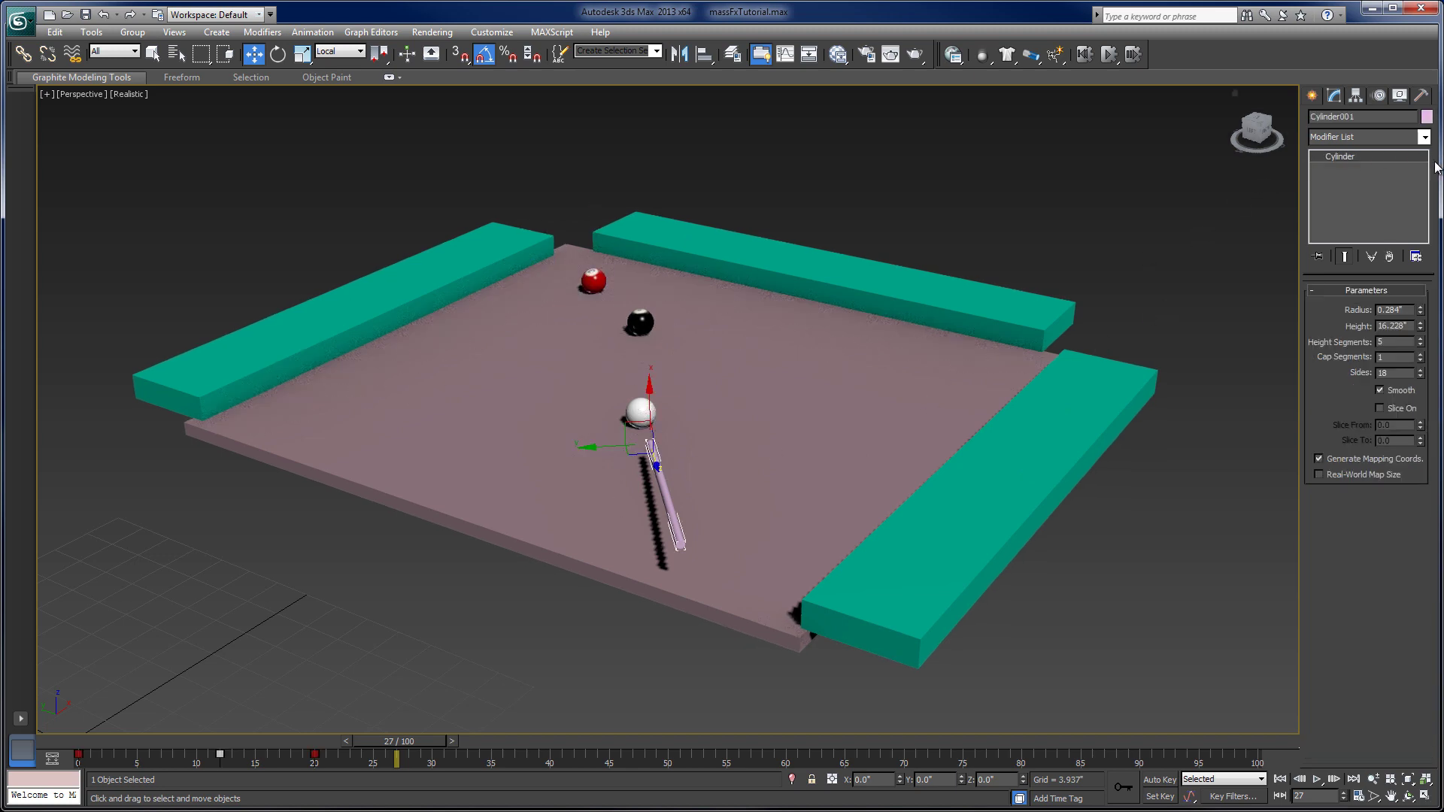
{"action": "double_click", "coordinate": [1361, 116]}
{"action": "type", "text": "pool-c"}
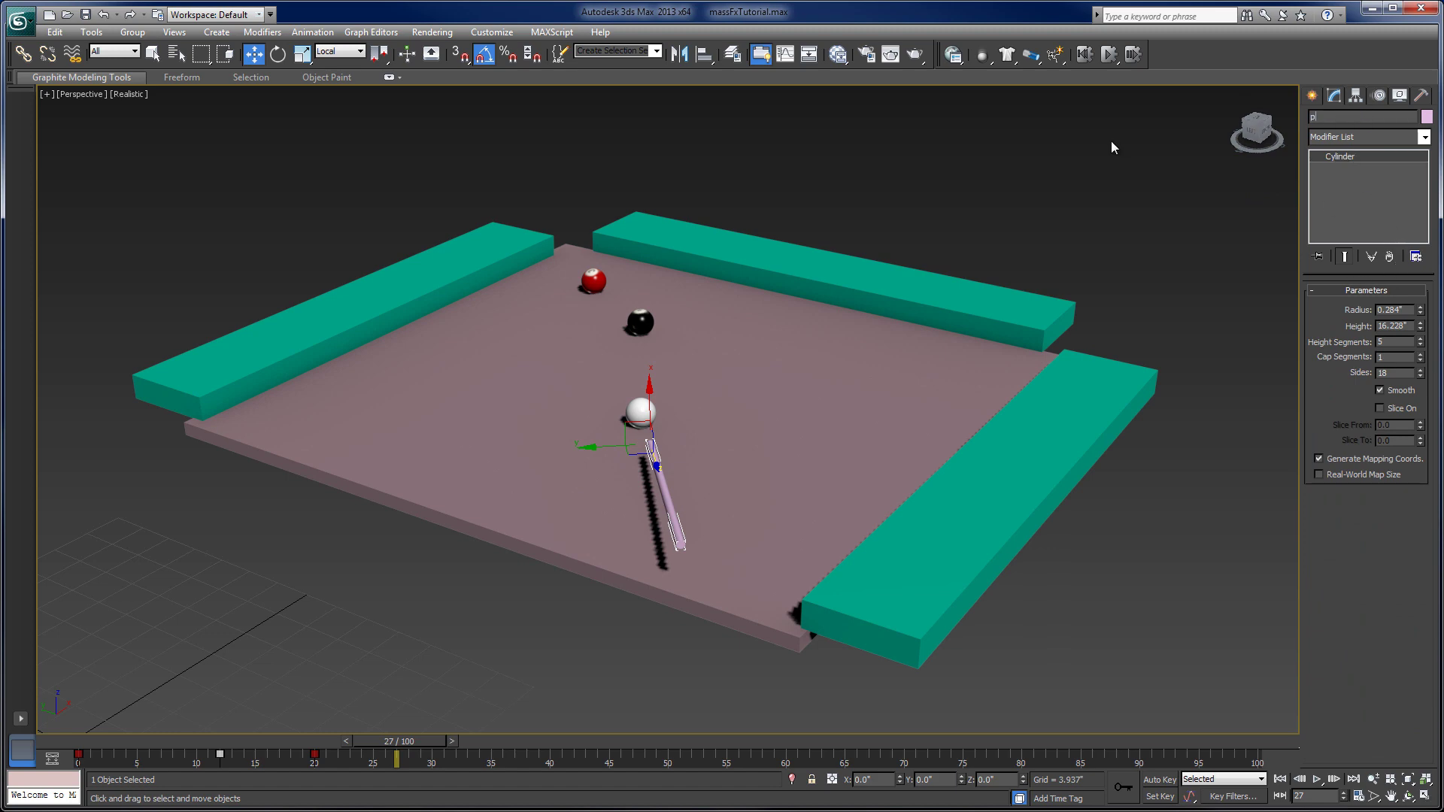
{"action": "type", "text": "ue"}
- Add a MassFX Rigid Body modifier to the pool-cue
{"action": "left_click", "coordinate": [1424, 136]}
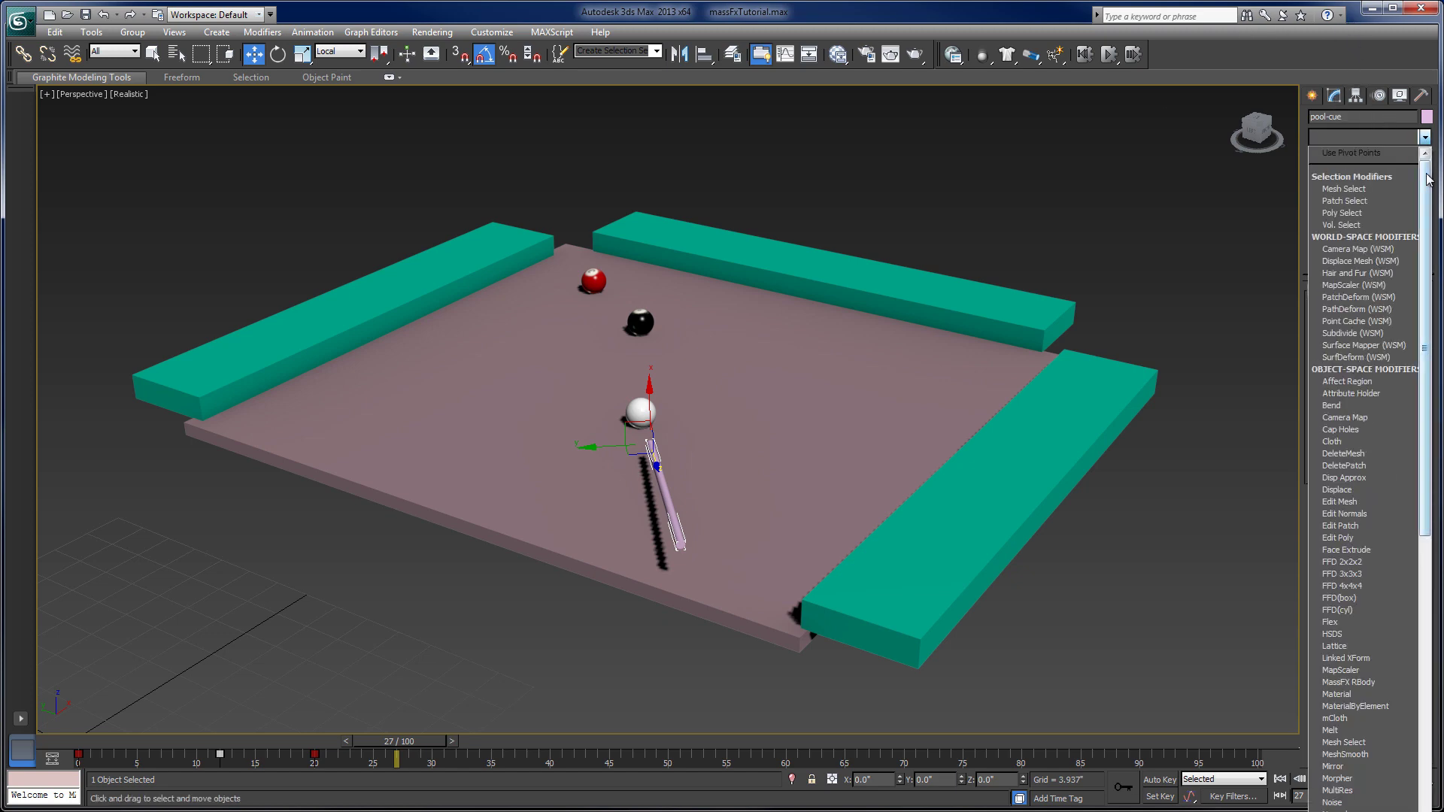
{"action": "scroll", "coordinate": [1390, 355], "scroll_direction": "down", "scroll_amount": 7}
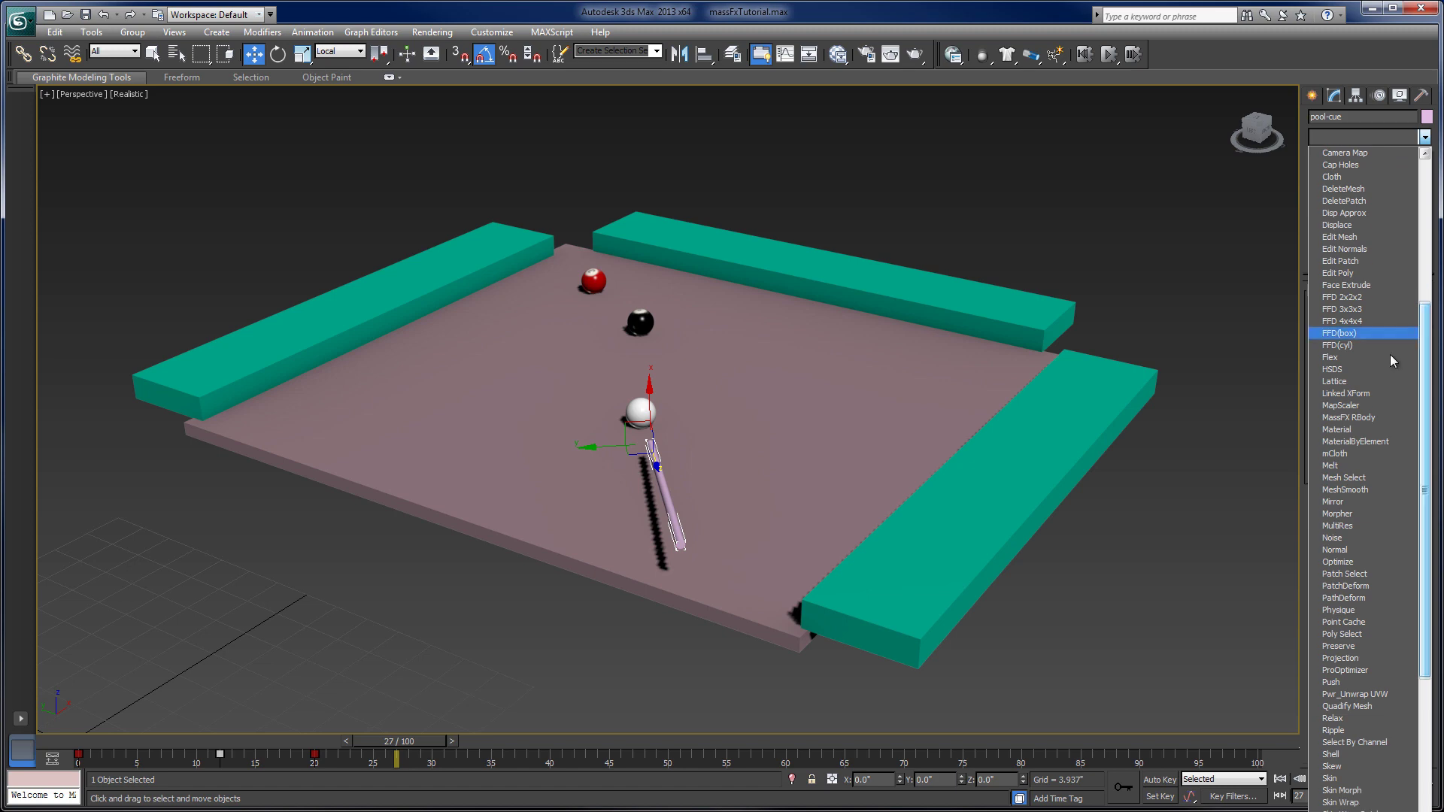
{"action": "left_click", "coordinate": [1370, 418]}
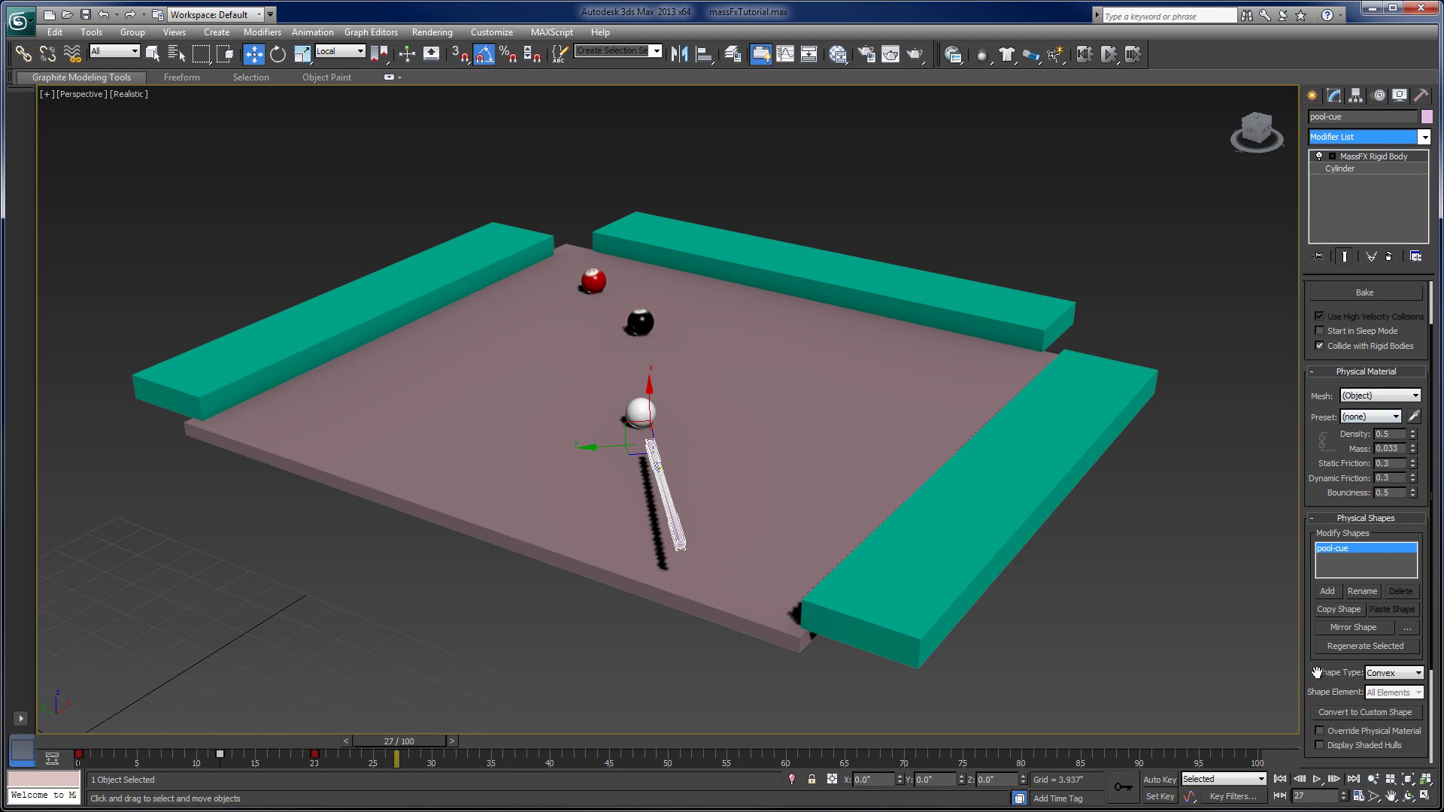
- Zoom Region in close on the tip of the pool-cue
{"action": "left_click_drag", "start_coordinate": [1319, 670], "coordinate": [1319, 516]}
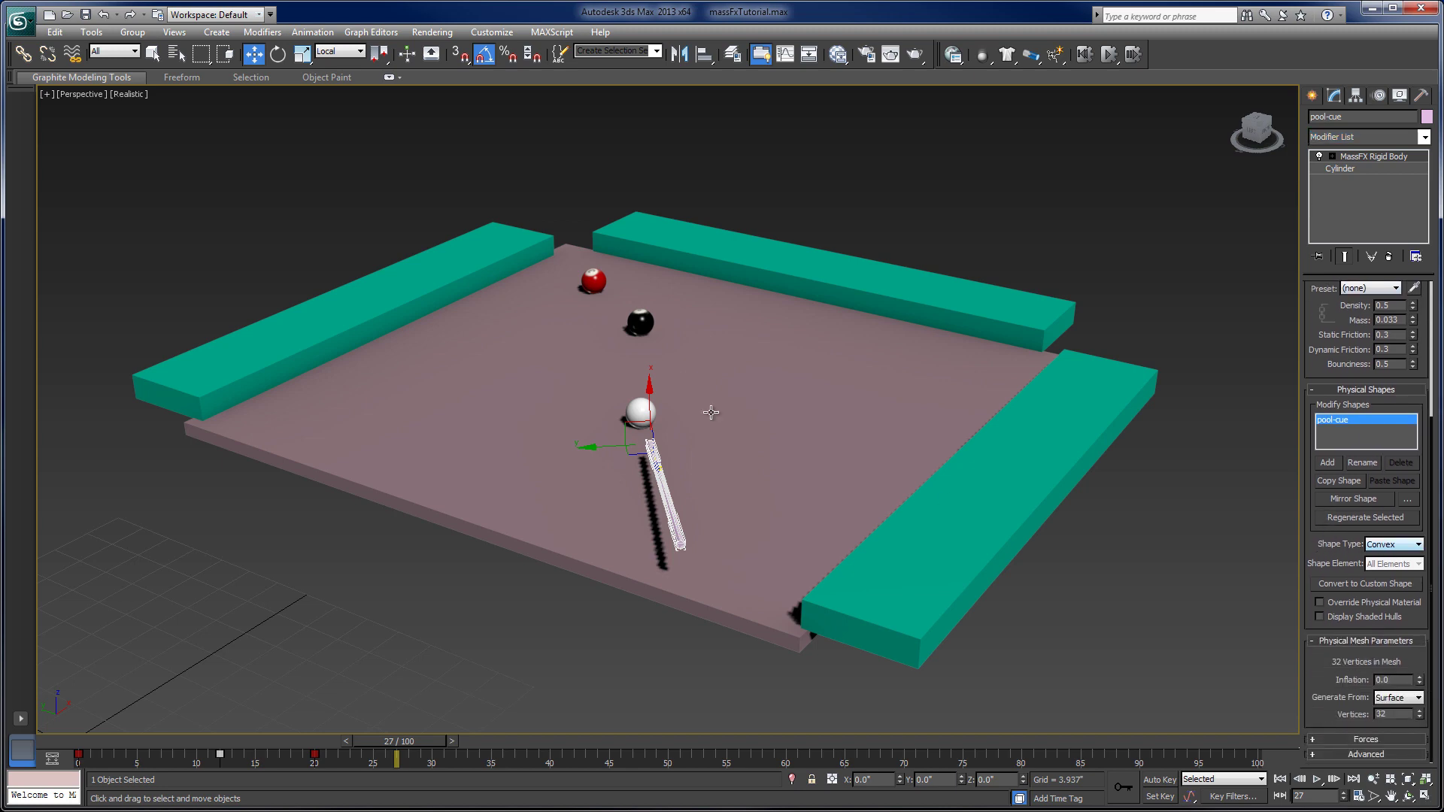
{"action": "middle_click_drag", "start_coordinate": [774, 419], "coordinate": [682, 268], "text": "alt"}
{"action": "scroll", "coordinate": [682, 268], "scroll_direction": "up", "scroll_amount": 5}
{"action": "middle_click_drag", "start_coordinate": [712, 400], "coordinate": [726, 482], "text": "alt"}
{"action": "scroll", "coordinate": [761, 479], "scroll_direction": "up", "scroll_amount": 3}
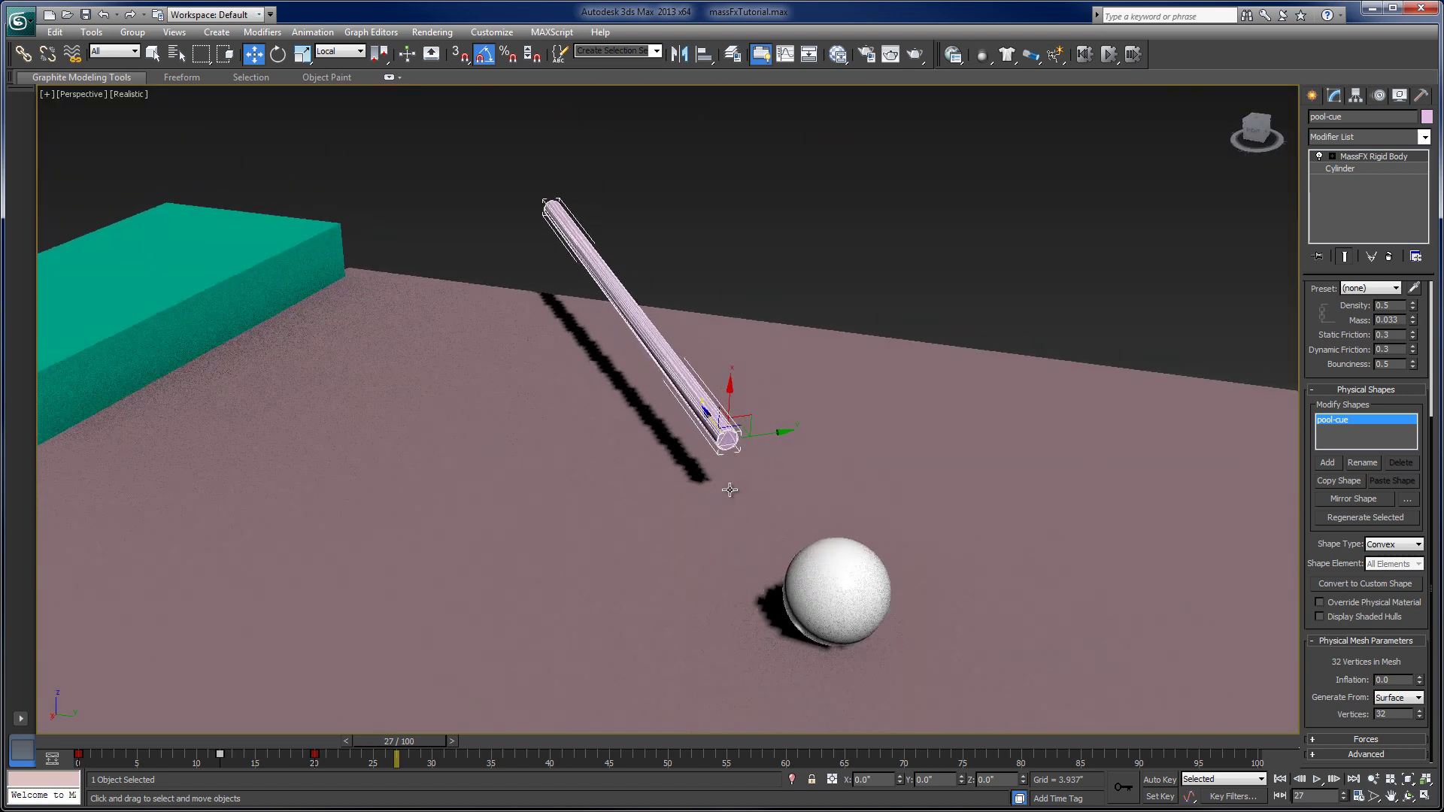
{"action": "scroll", "coordinate": [761, 478], "scroll_direction": "up", "scroll_amount": 5}
{"action": "scroll", "coordinate": [774, 470], "scroll_direction": "down", "scroll_amount": 5}
{"action": "middle_click_drag", "start_coordinate": [883, 508], "coordinate": [939, 515], "text": "alt"}
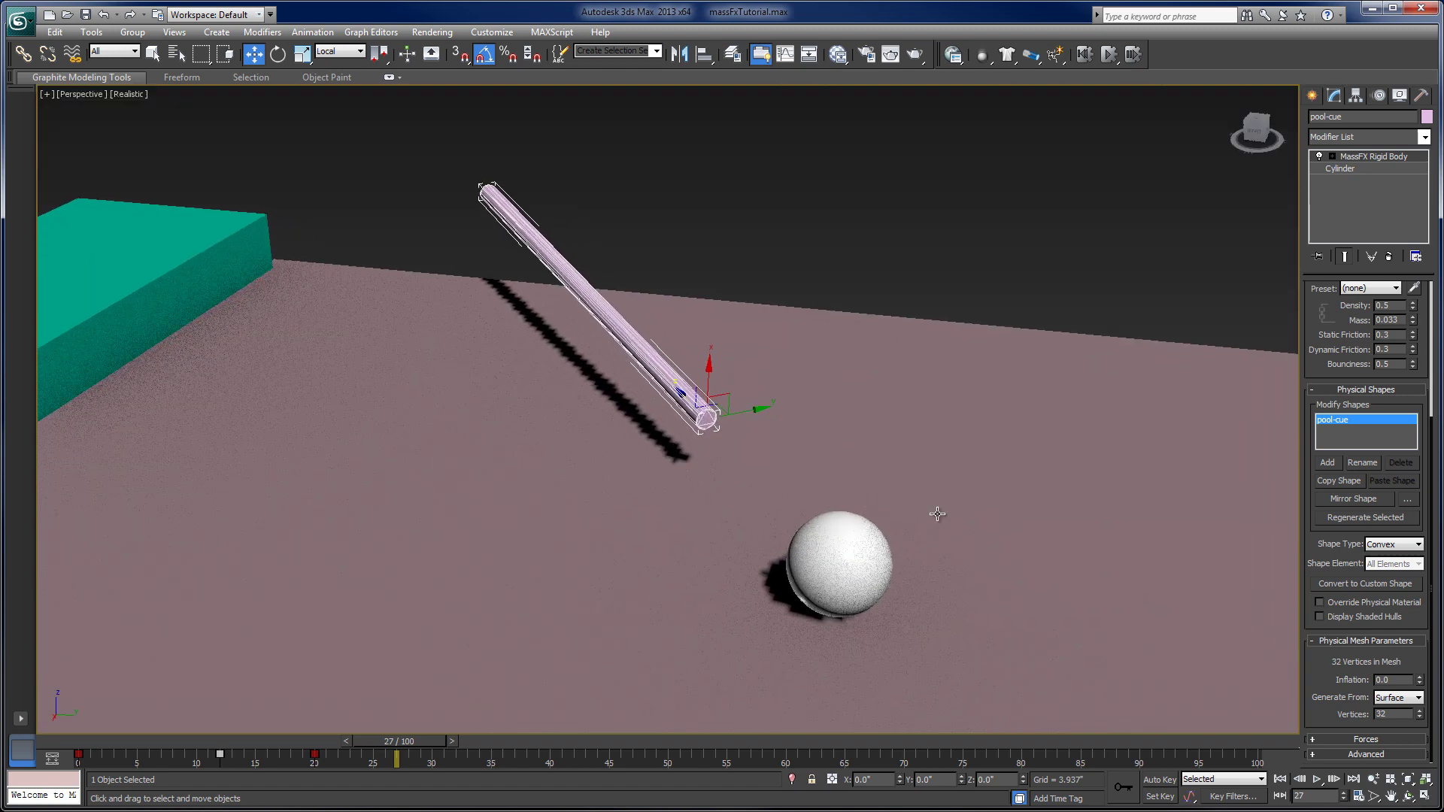
{"action": "left_click", "coordinate": [1373, 796]}
{"action": "left_click_drag", "start_coordinate": [795, 516], "coordinate": [812, 471]}
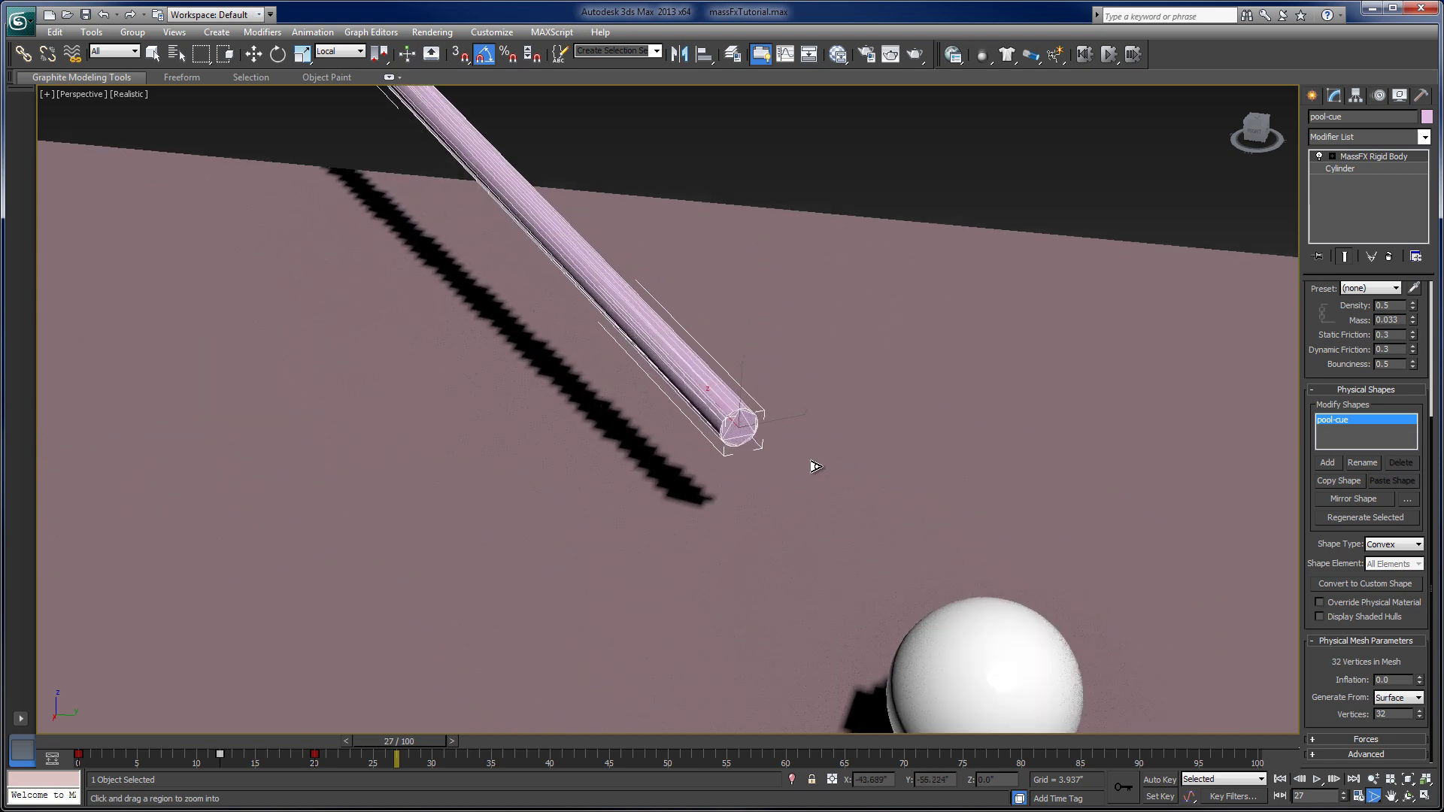
{"action": "key", "text": "w"}
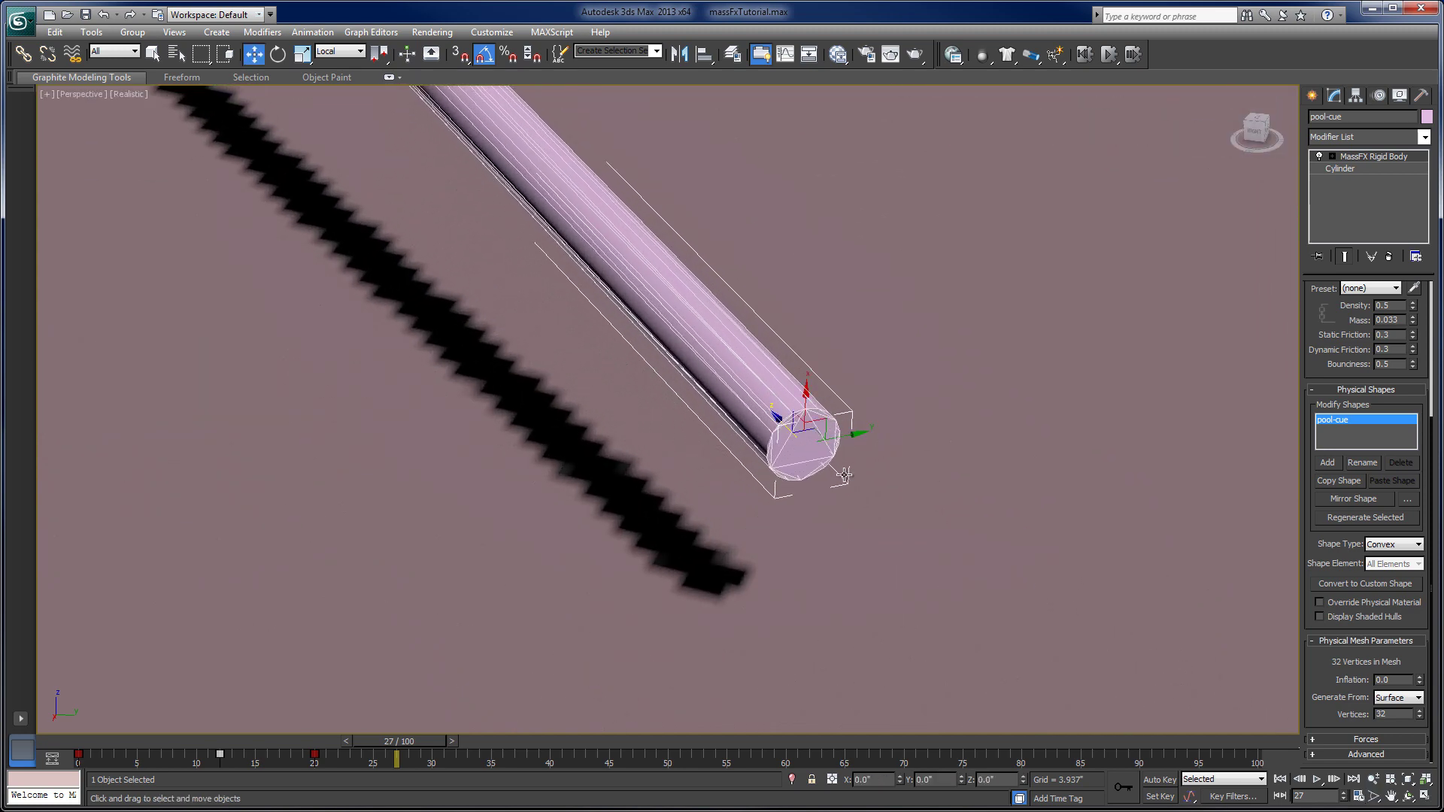
{"action": "middle_click_drag", "start_coordinate": [846, 451], "coordinate": [880, 462], "text": "alt"}
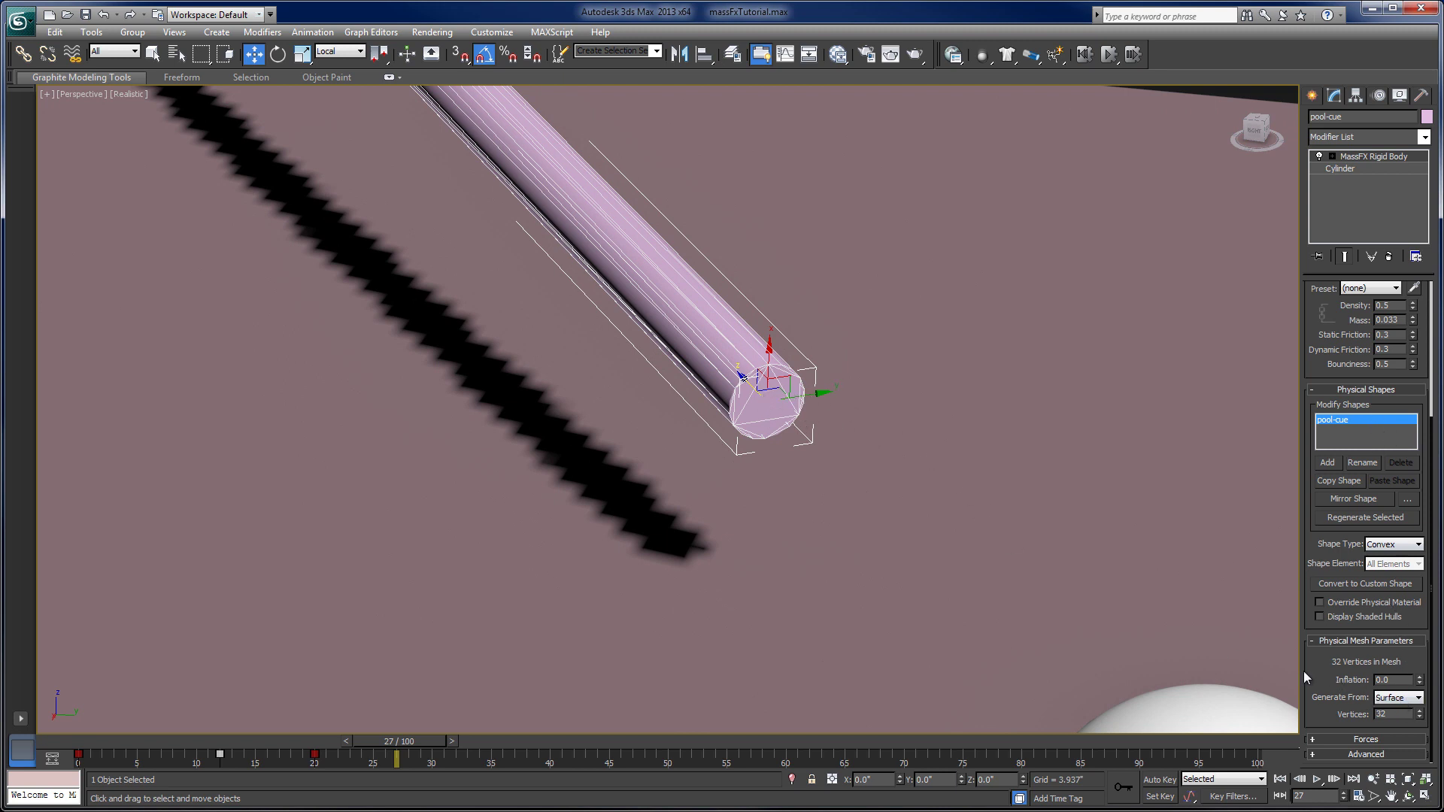
- Change the pool-cue's collision Shape Type from Convex to Box
{"action": "left_click", "coordinate": [1392, 544]}
{"action": "left_click", "coordinate": [1385, 567]}
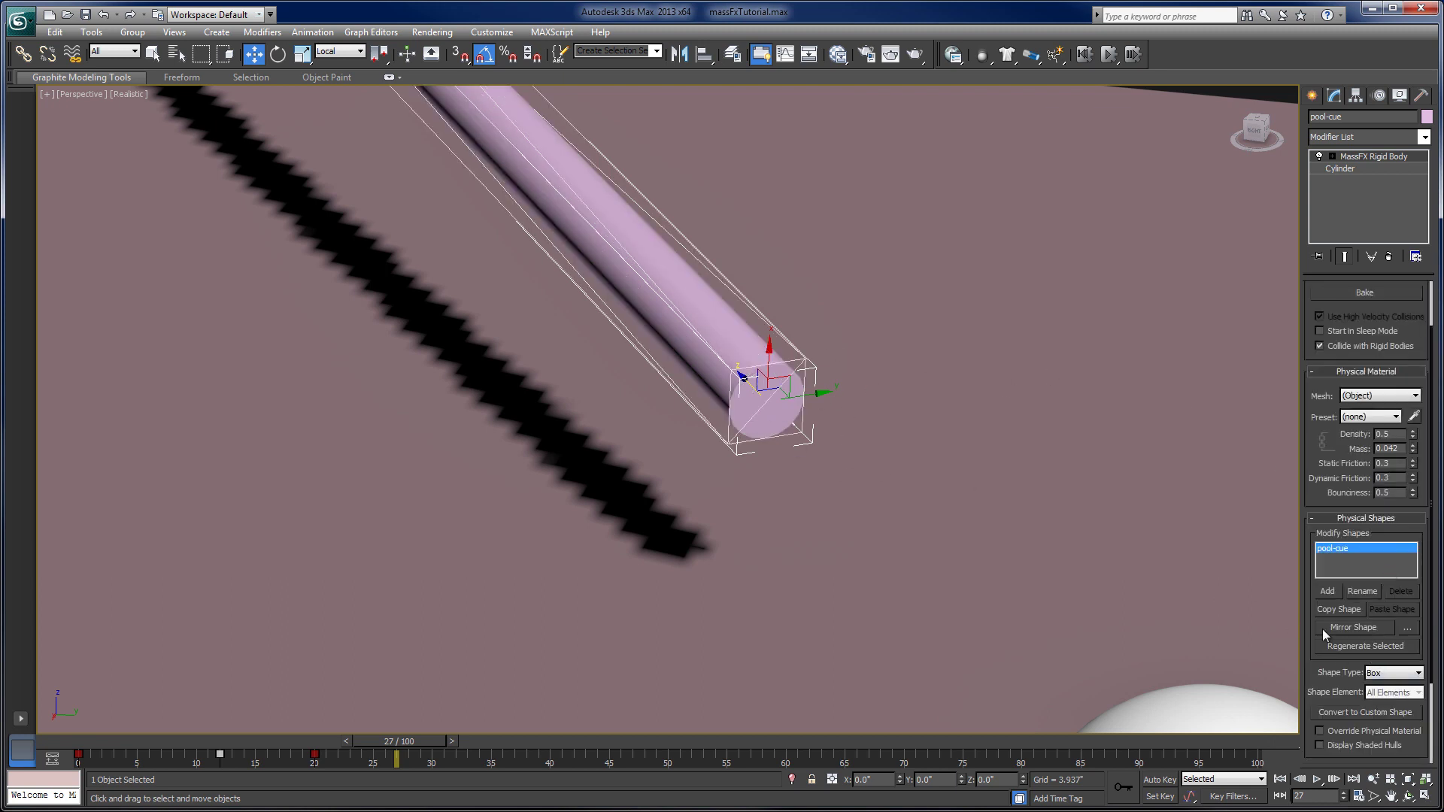
{"action": "left_click_drag", "start_coordinate": [1315, 657], "coordinate": [1300, 584]}
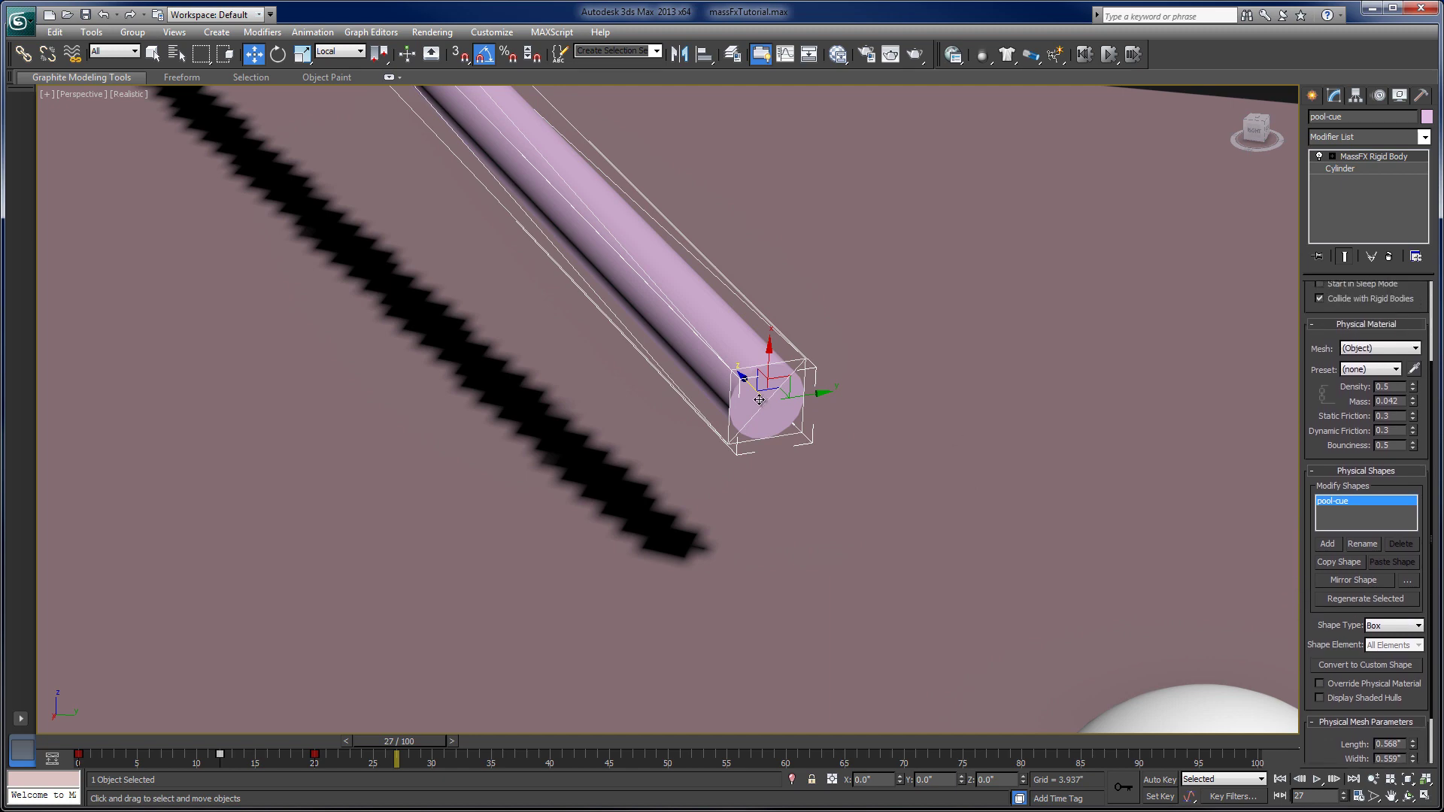
- Orbit back out to show the cue behind the white ball
{"action": "middle_click_drag", "start_coordinate": [763, 402], "coordinate": [699, 504], "text": "alt"}
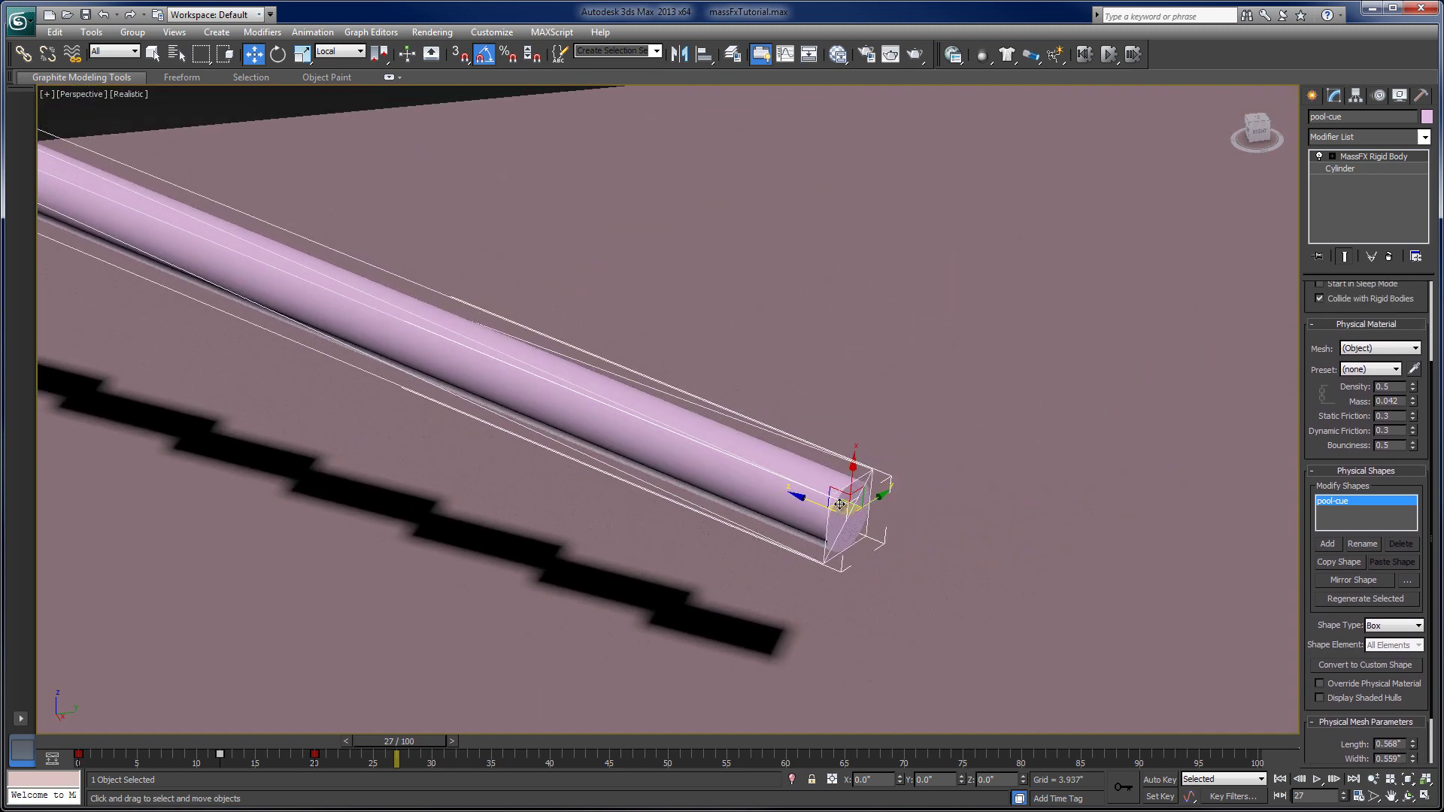
{"action": "middle_click_drag", "start_coordinate": [839, 504], "coordinate": [958, 510], "text": "alt"}
{"action": "scroll", "coordinate": [961, 500], "scroll_direction": "down", "scroll_amount": 3}
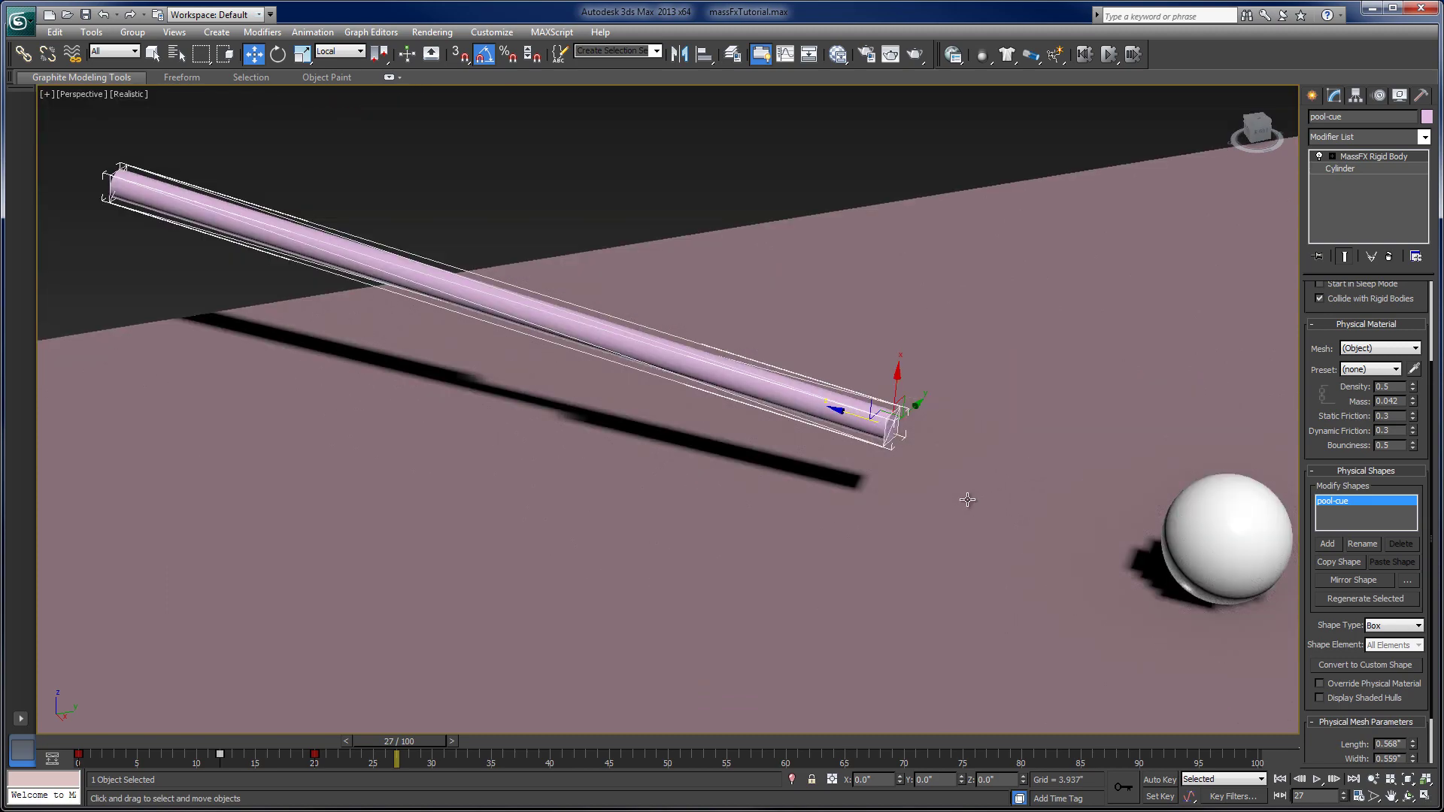
{"action": "scroll", "coordinate": [967, 500], "scroll_direction": "down", "scroll_amount": 3}
{"action": "middle_click_drag", "start_coordinate": [805, 483], "coordinate": [920, 553], "text": "alt"}
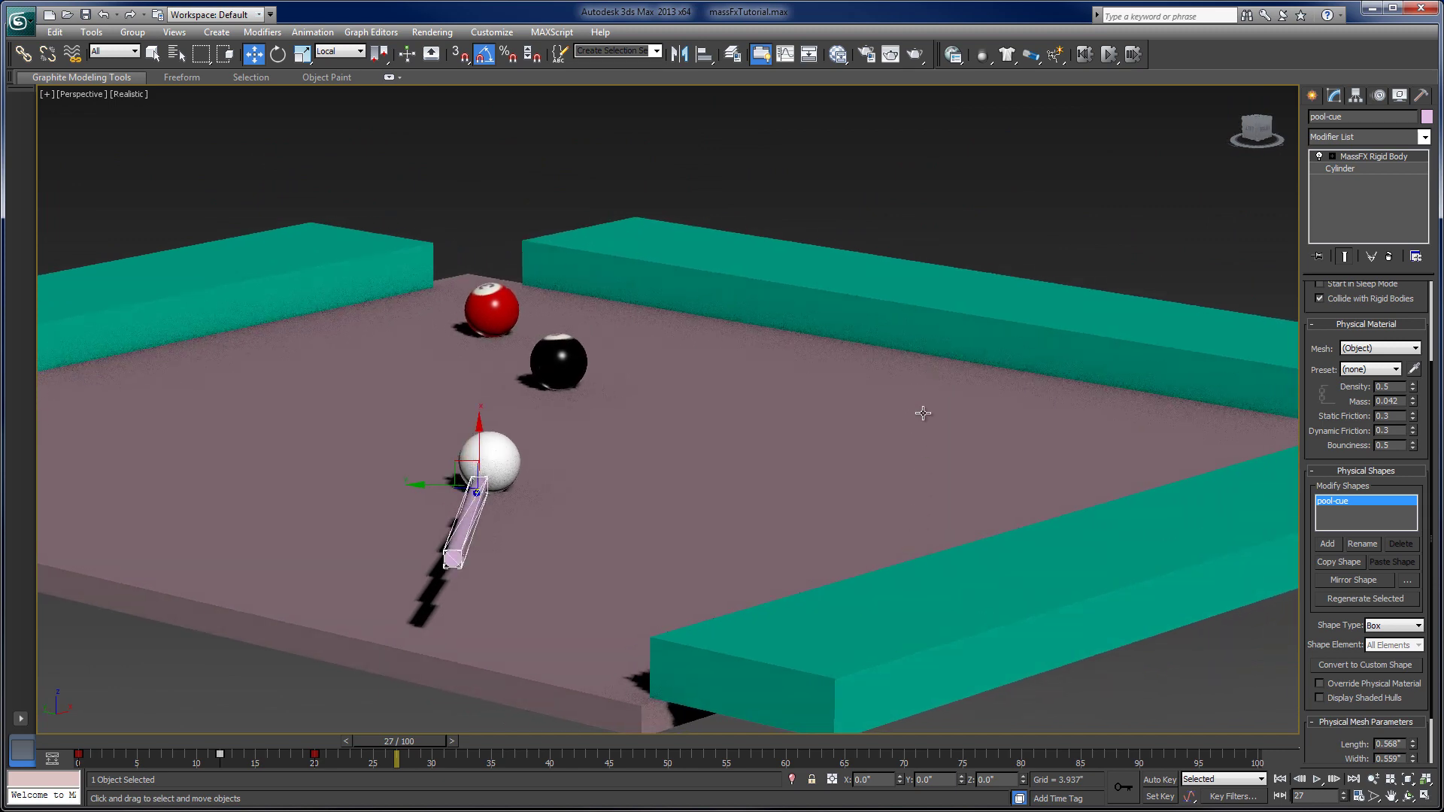
{"action": "scroll", "coordinate": [923, 413], "scroll_direction": "down", "scroll_amount": 4}
- Float the MassFX Toolbar and open MassFX Tools via World Parameters
{"action": "middle_click_drag", "start_coordinate": [925, 413], "coordinate": [971, 484], "text": "alt"}
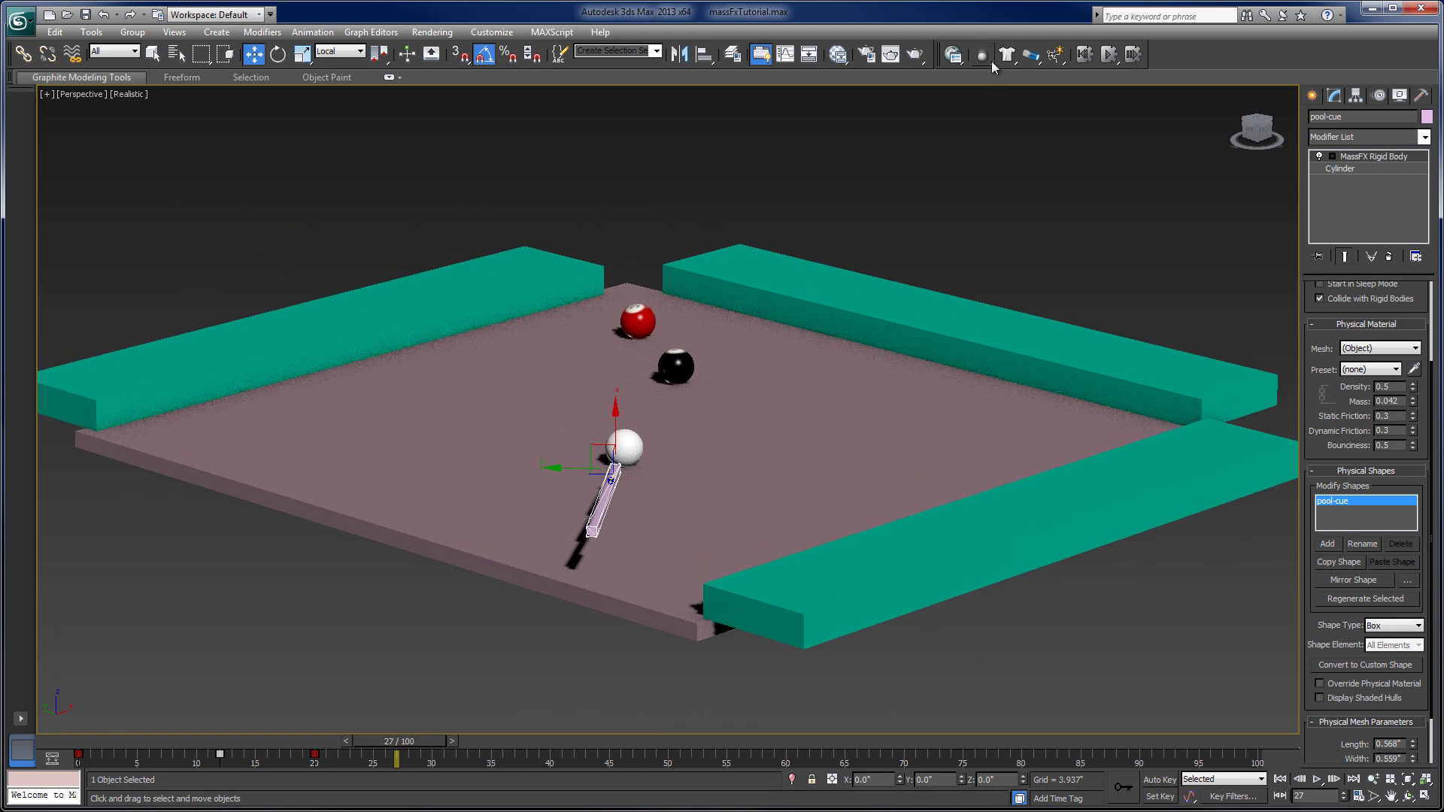
{"action": "right_click", "coordinate": [1173, 54]}
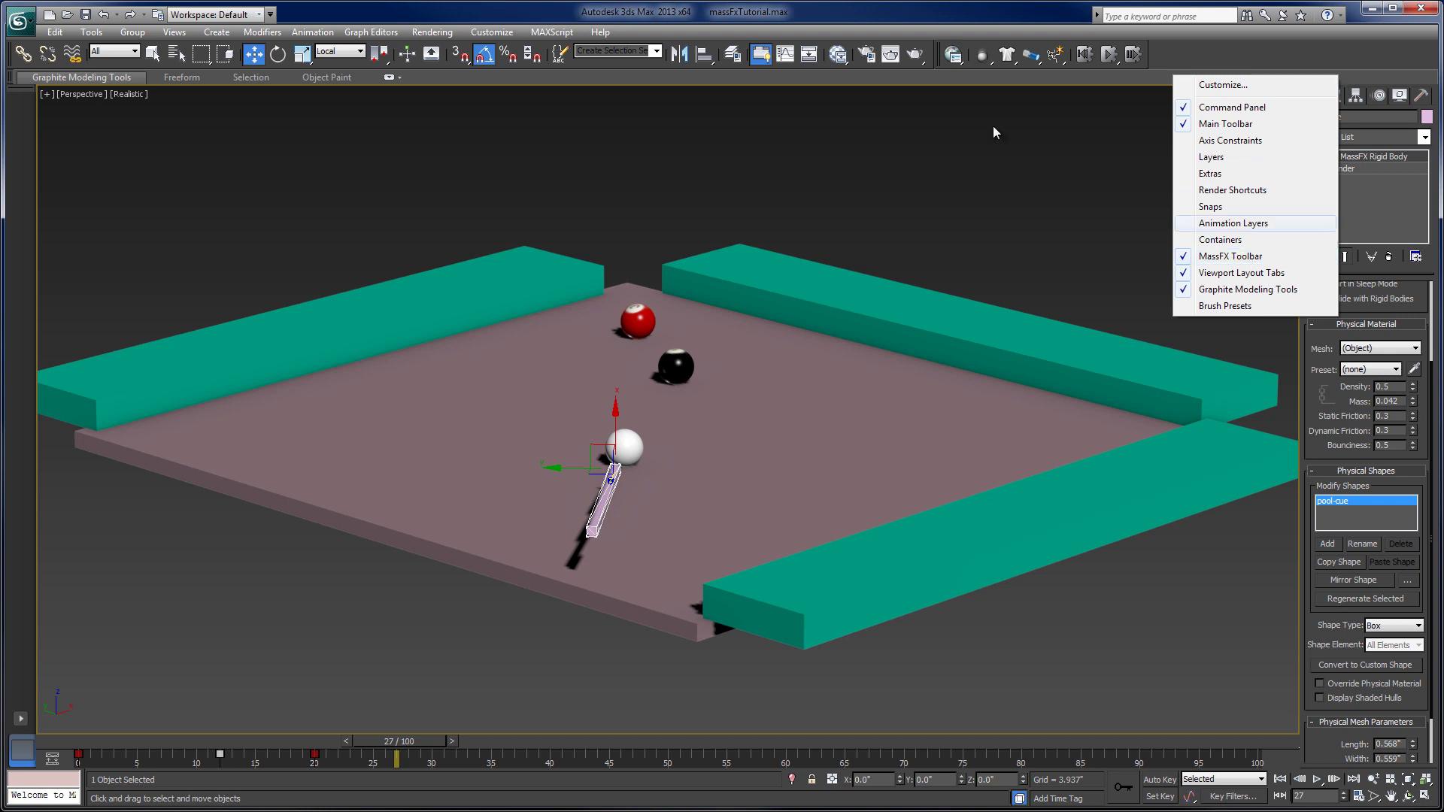
{"action": "left_click_drag", "start_coordinate": [940, 54], "coordinate": [863, 104]}
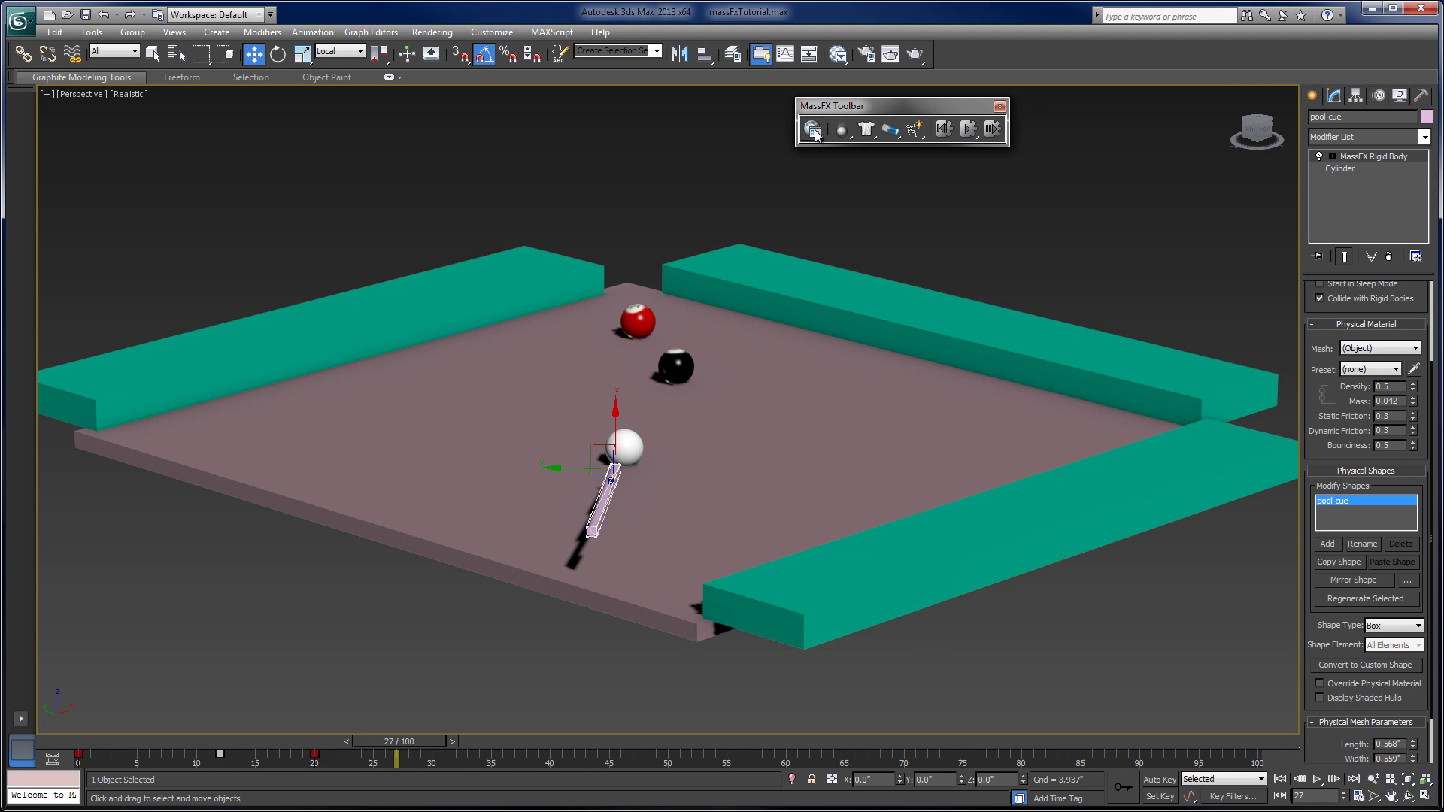
{"action": "left_click", "coordinate": [820, 137]}
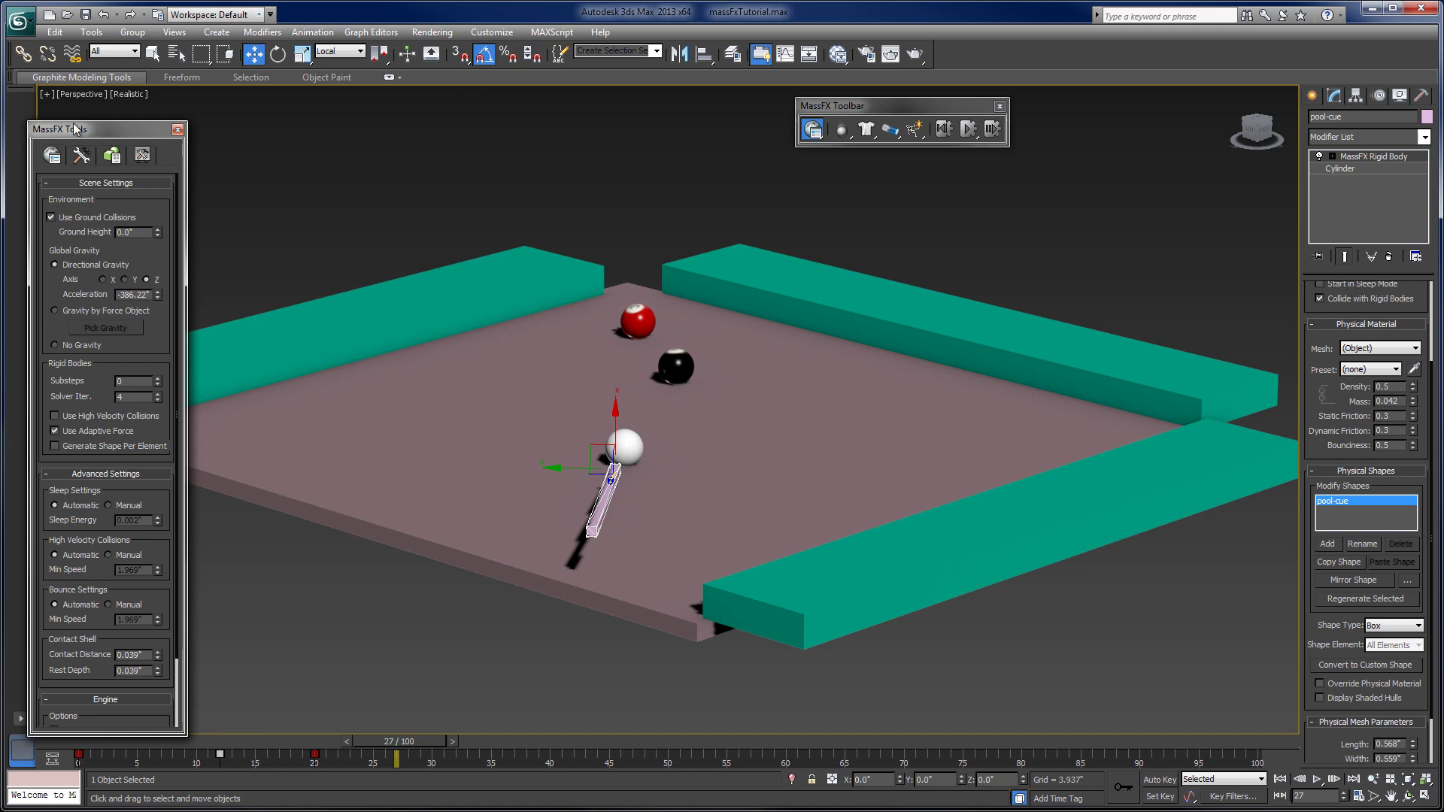
{"action": "left_click_drag", "start_coordinate": [92, 127], "coordinate": [124, 118]}
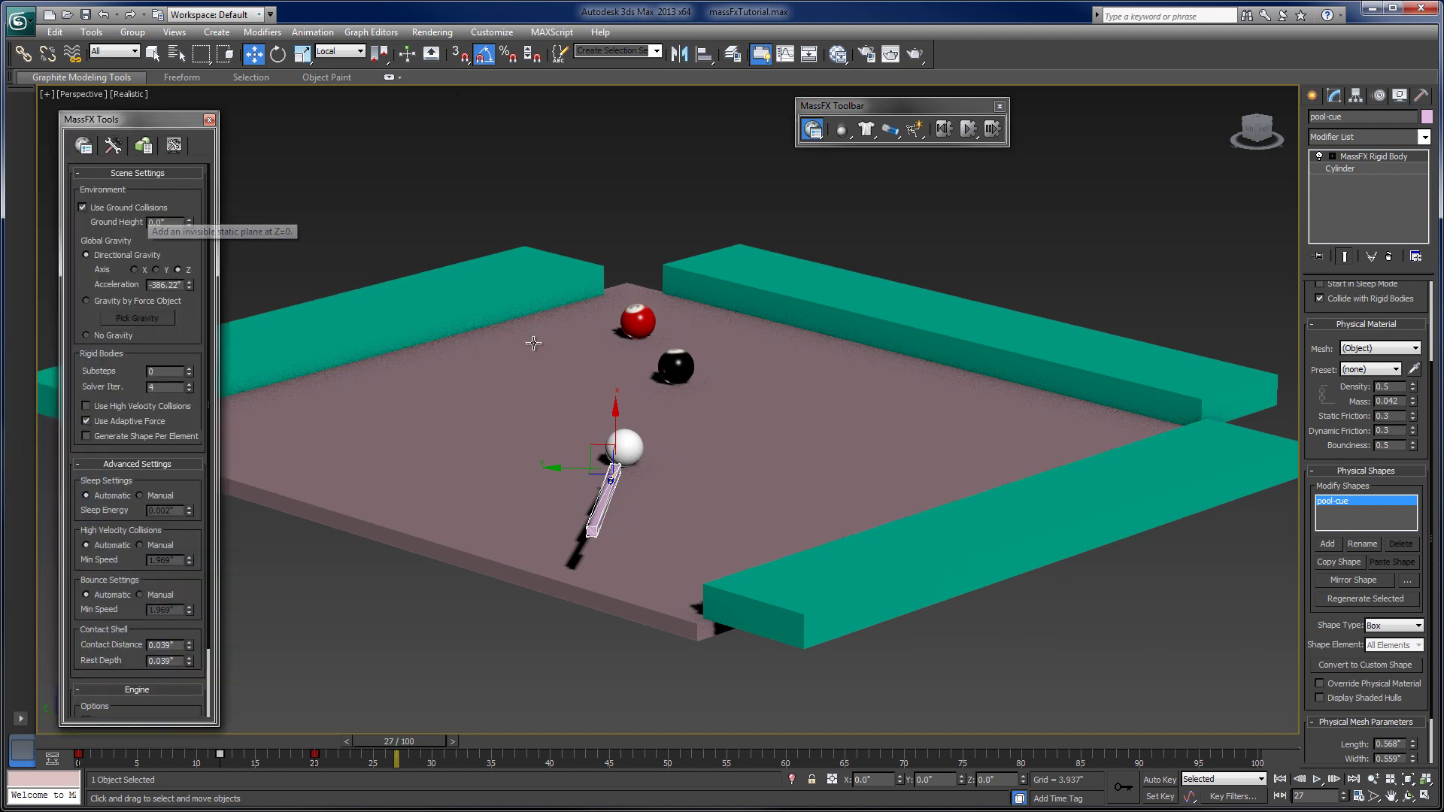
{"action": "scroll", "coordinate": [782, 414], "scroll_direction": "up", "scroll_amount": 2}
{"action": "middle_click_drag", "start_coordinate": [772, 422], "coordinate": [802, 436], "text": "alt"}
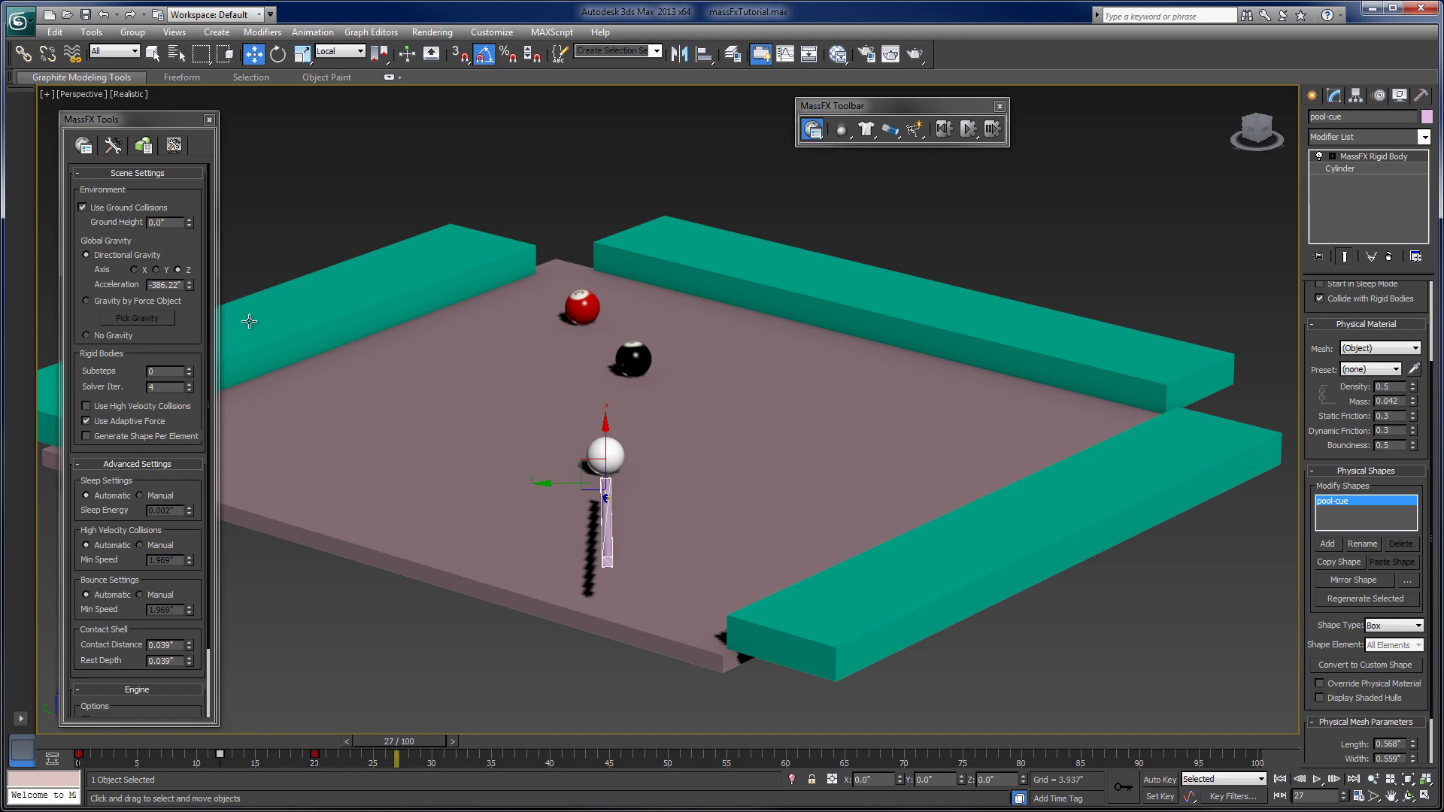
{"action": "middle_click_drag", "start_coordinate": [369, 347], "coordinate": [446, 351]}
{"action": "scroll", "coordinate": [446, 352], "scroll_direction": "down", "scroll_amount": 4}
{"action": "middle_click_drag", "start_coordinate": [627, 477], "coordinate": [577, 477], "text": "alt"}
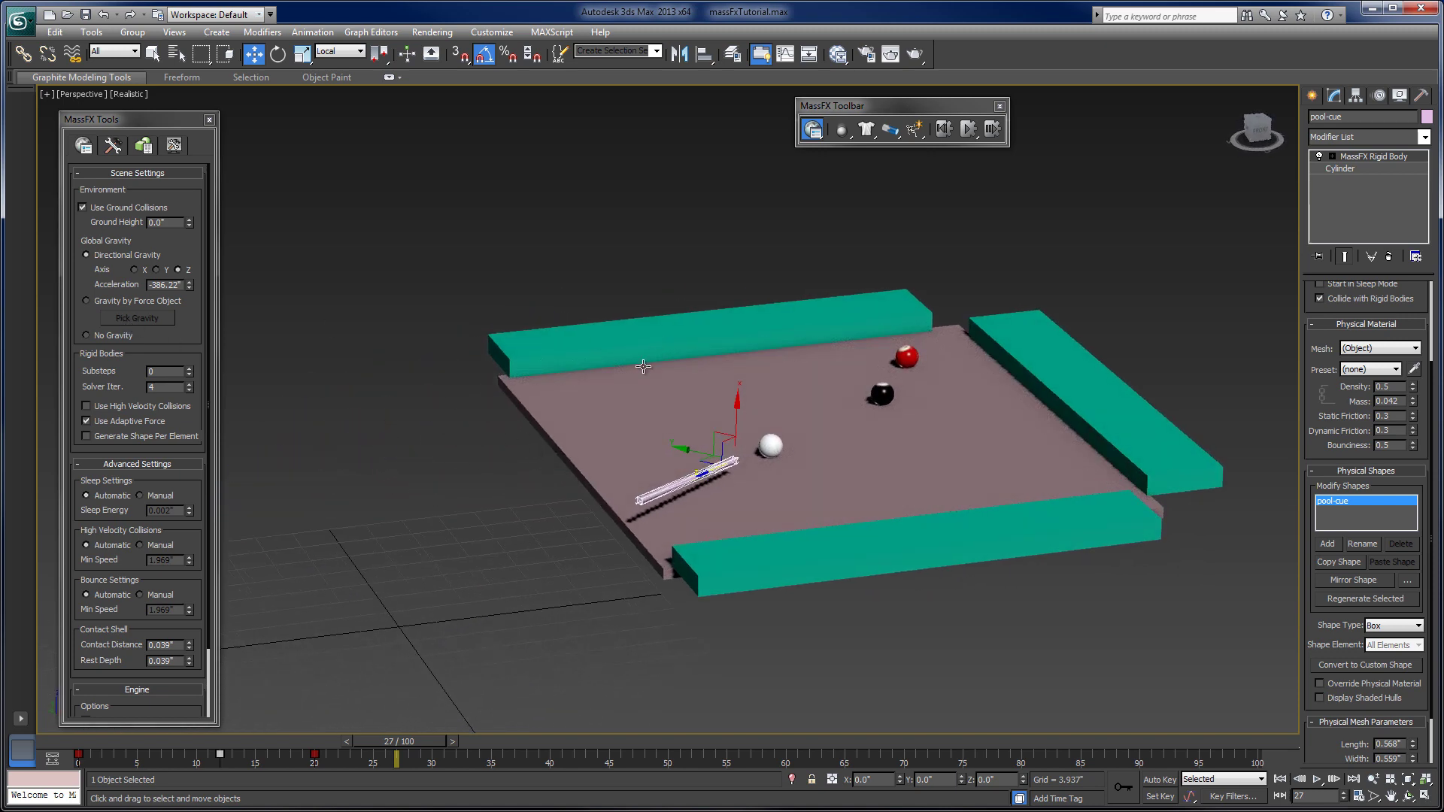
{"action": "middle_click_drag", "start_coordinate": [643, 367], "coordinate": [602, 379], "text": "alt"}
{"action": "middle_click_drag", "start_coordinate": [810, 386], "coordinate": [759, 383], "text": "alt"}
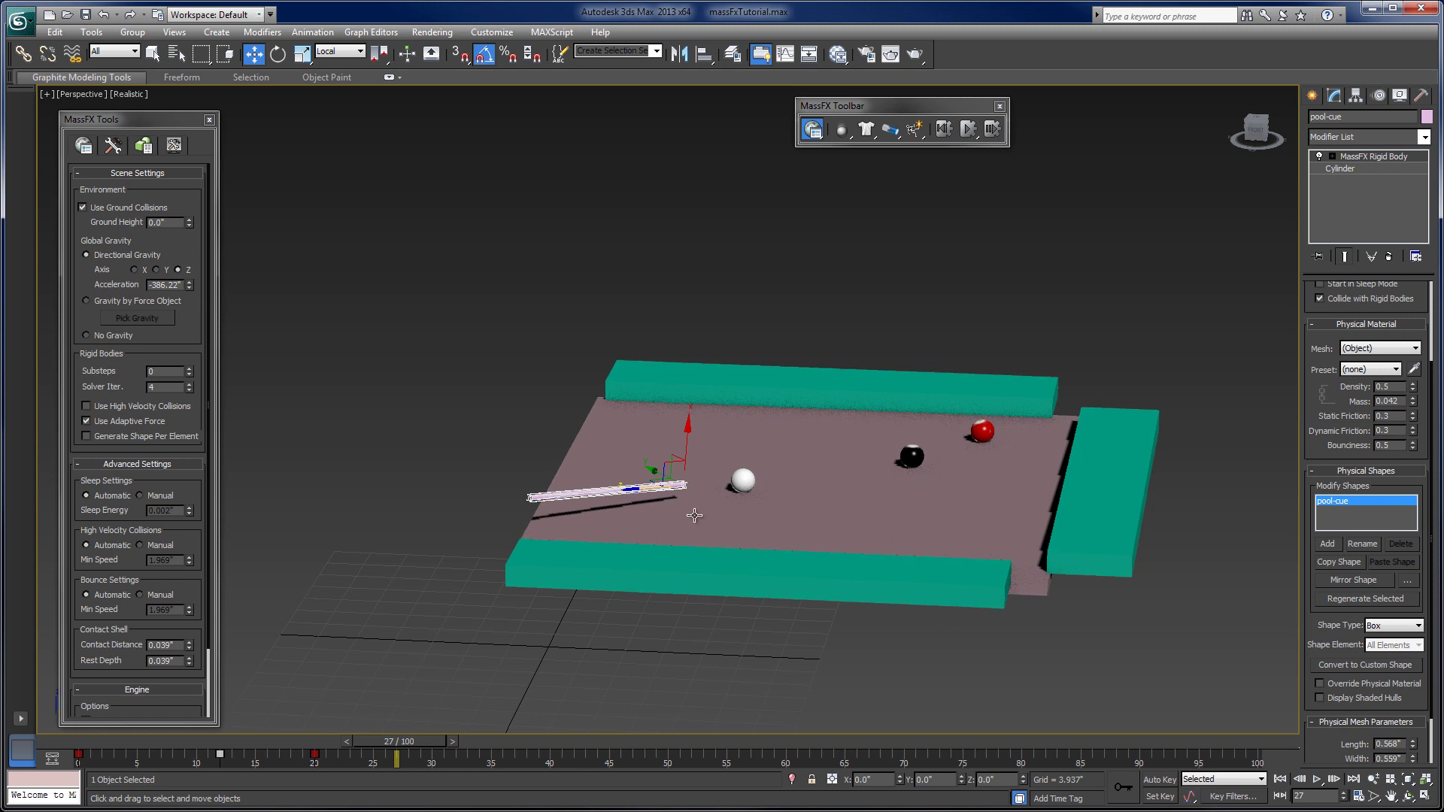
{"action": "middle_click_drag", "start_coordinate": [695, 516], "coordinate": [656, 487], "text": "alt"}
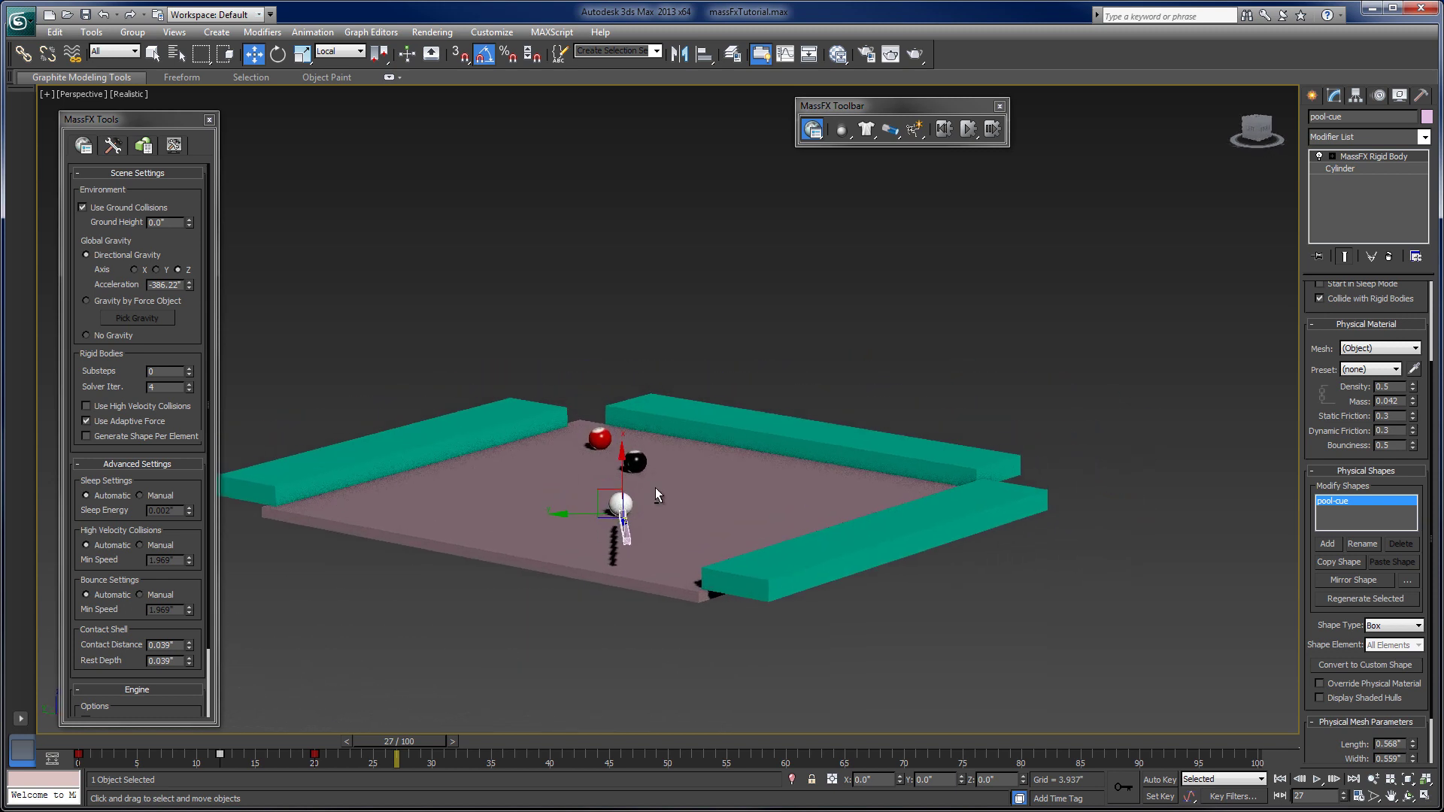
{"action": "scroll", "coordinate": [656, 487], "scroll_direction": "up", "scroll_amount": 5}
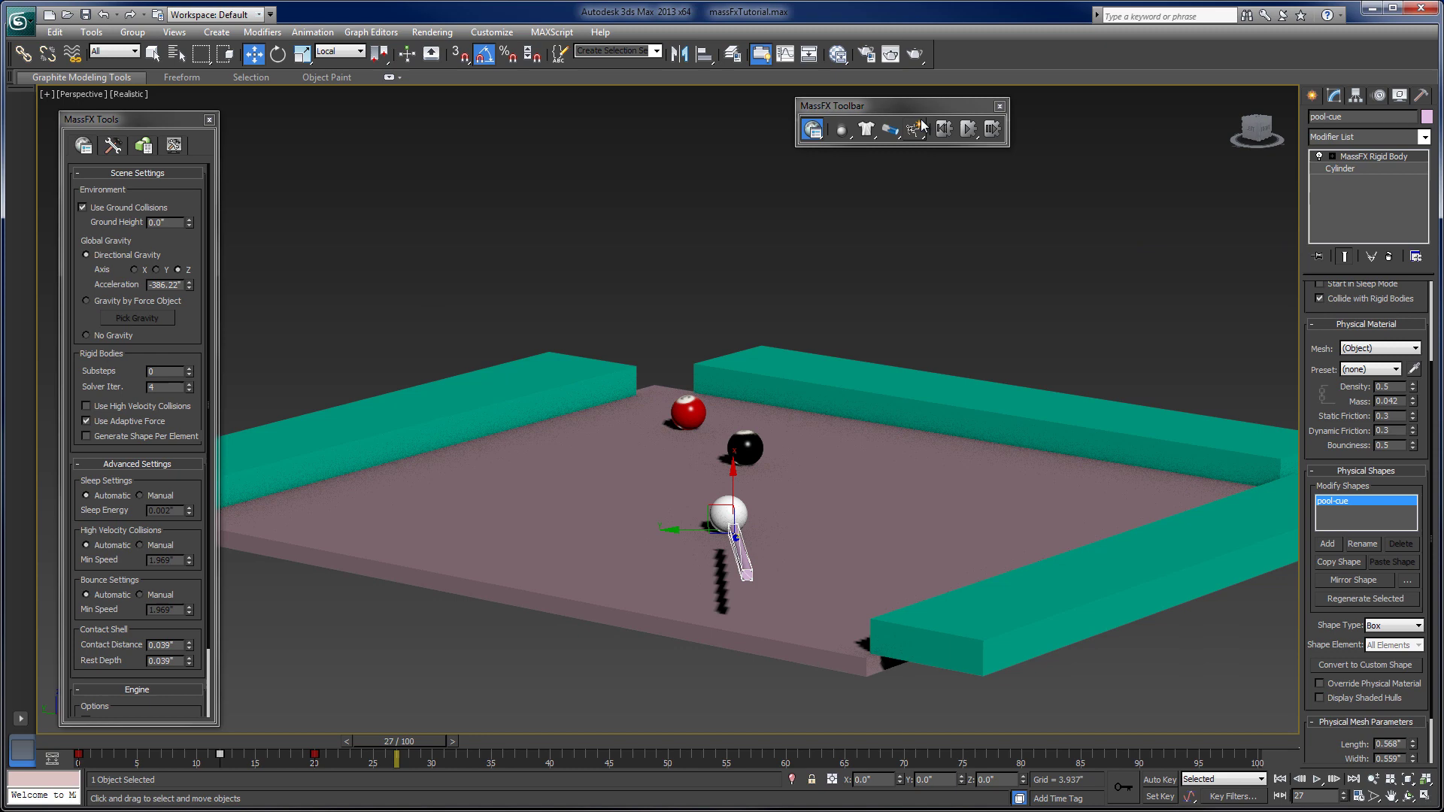
{"action": "left_click_drag", "start_coordinate": [932, 105], "coordinate": [880, 119]}
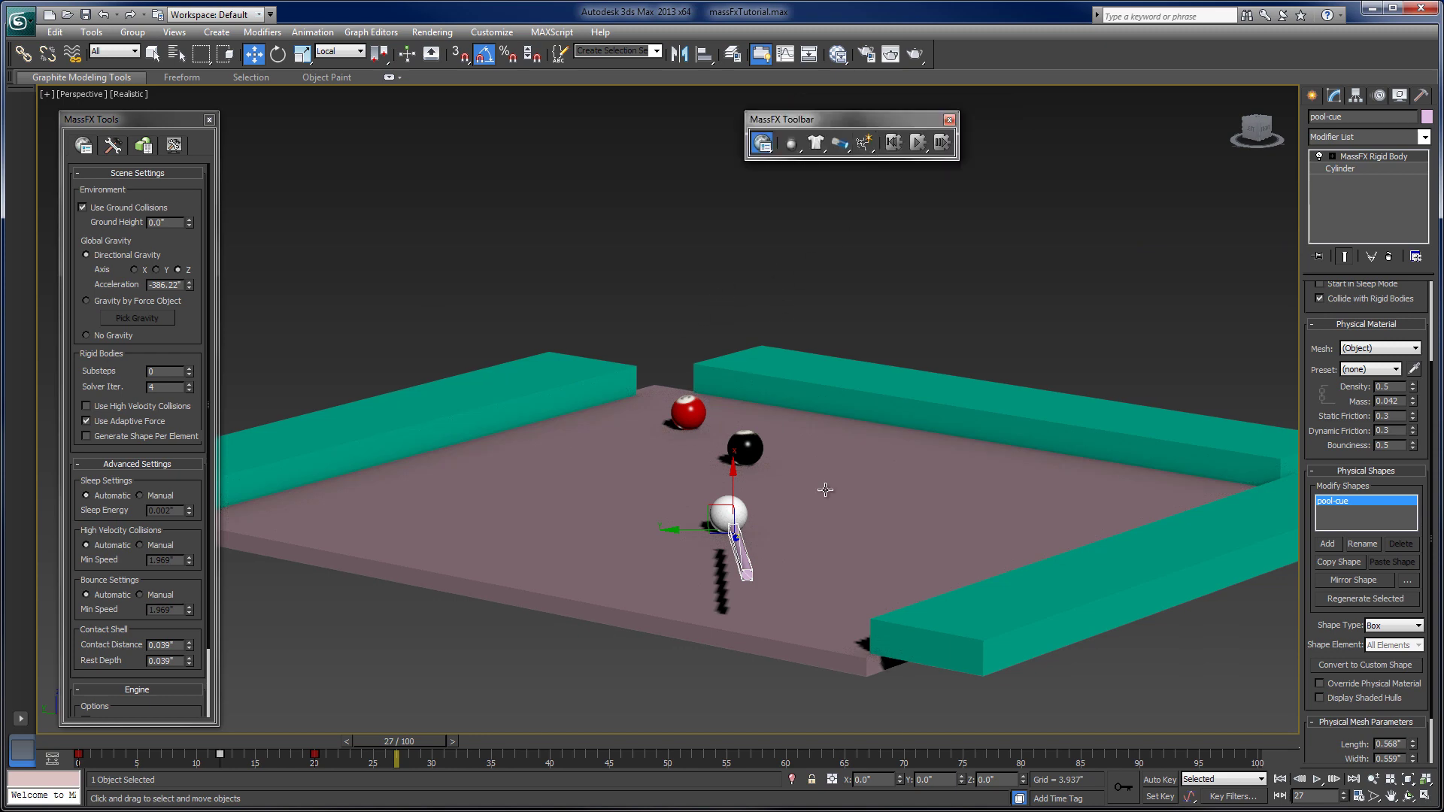
{"action": "middle_click_drag", "start_coordinate": [820, 487], "coordinate": [828, 525], "text": "alt"}
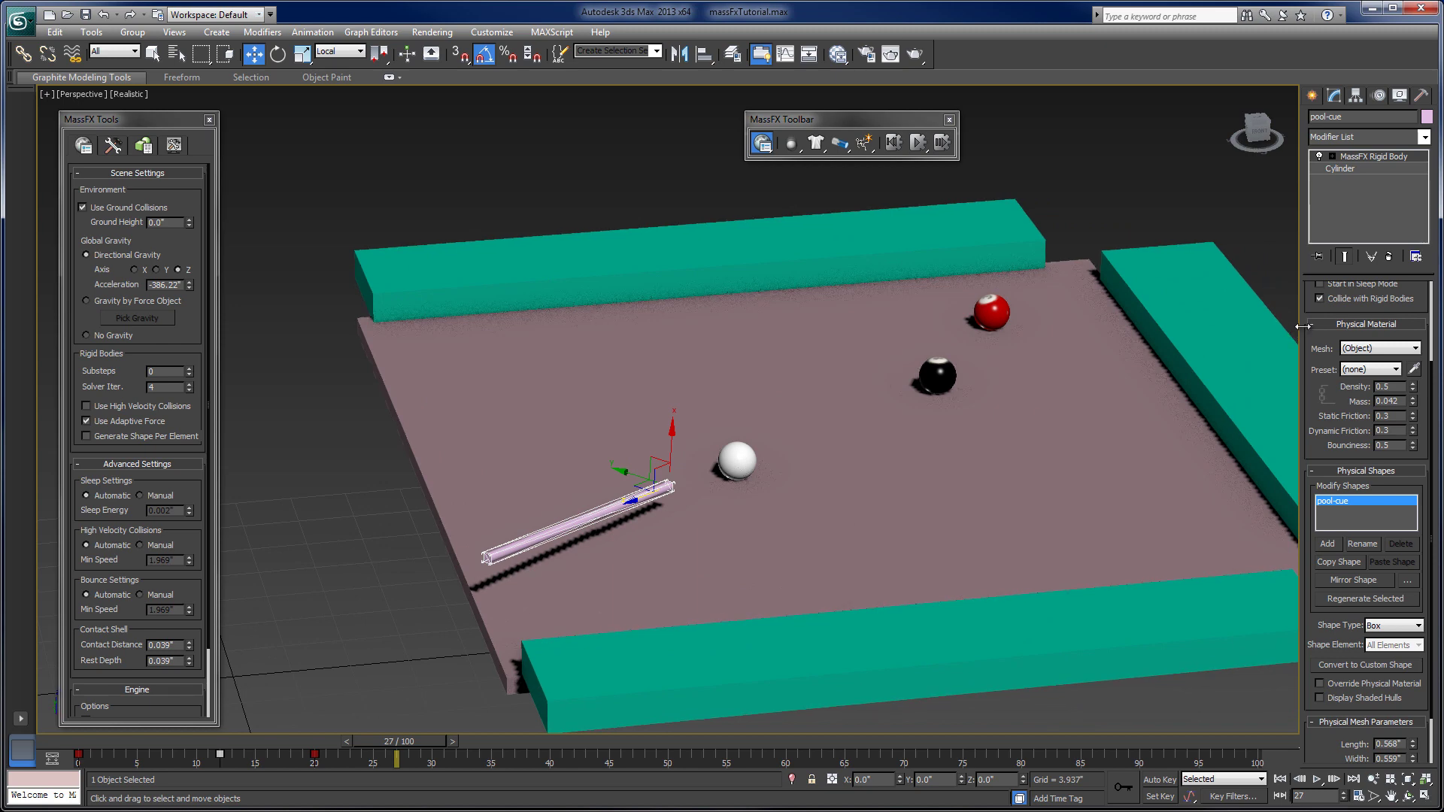
- Set the pool-cue's Rigid Body Type to Kinematic and return the time slider to frame 0
{"action": "scroll", "coordinate": [1319, 339], "scroll_direction": "up", "scroll_amount": 5}
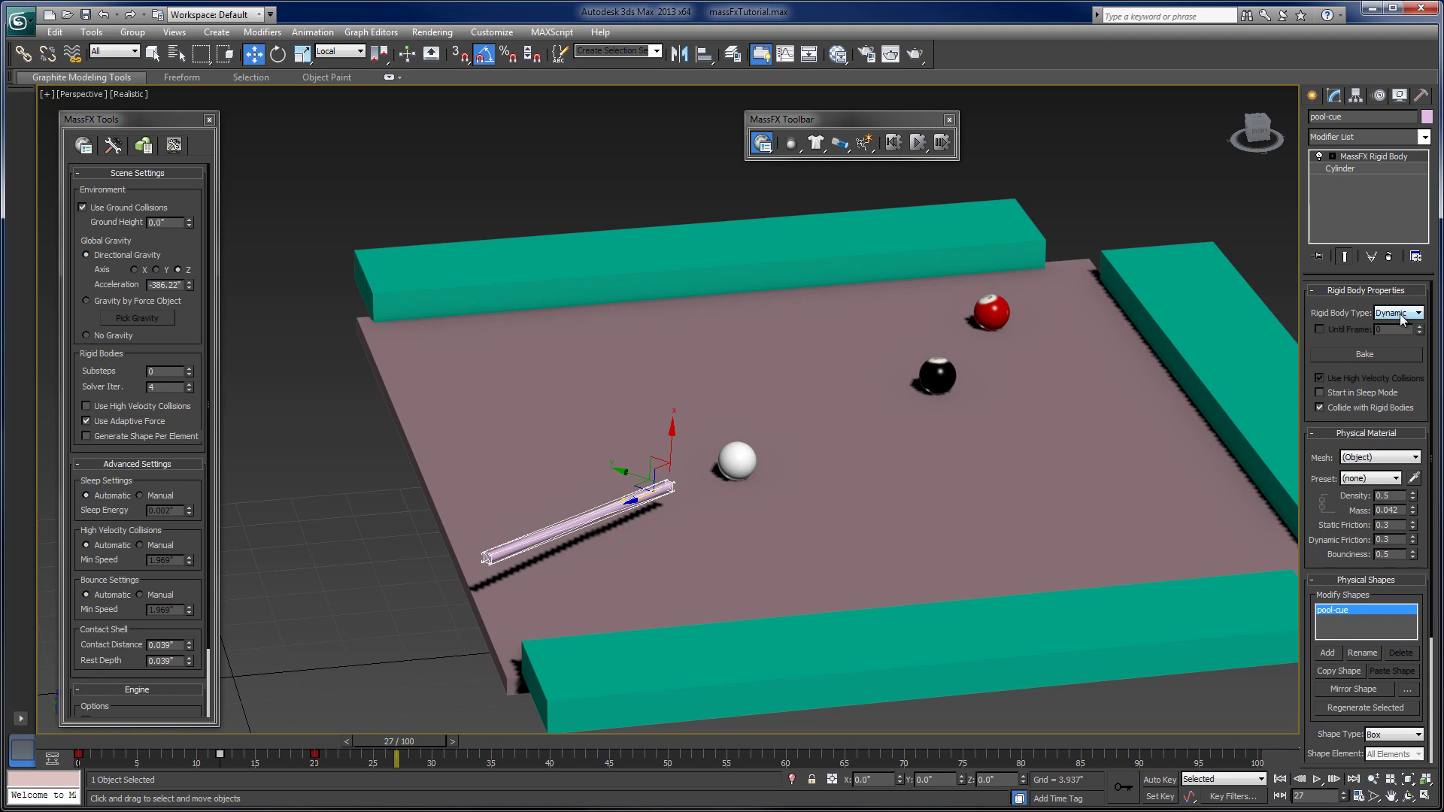
{"action": "left_click", "coordinate": [1401, 319]}
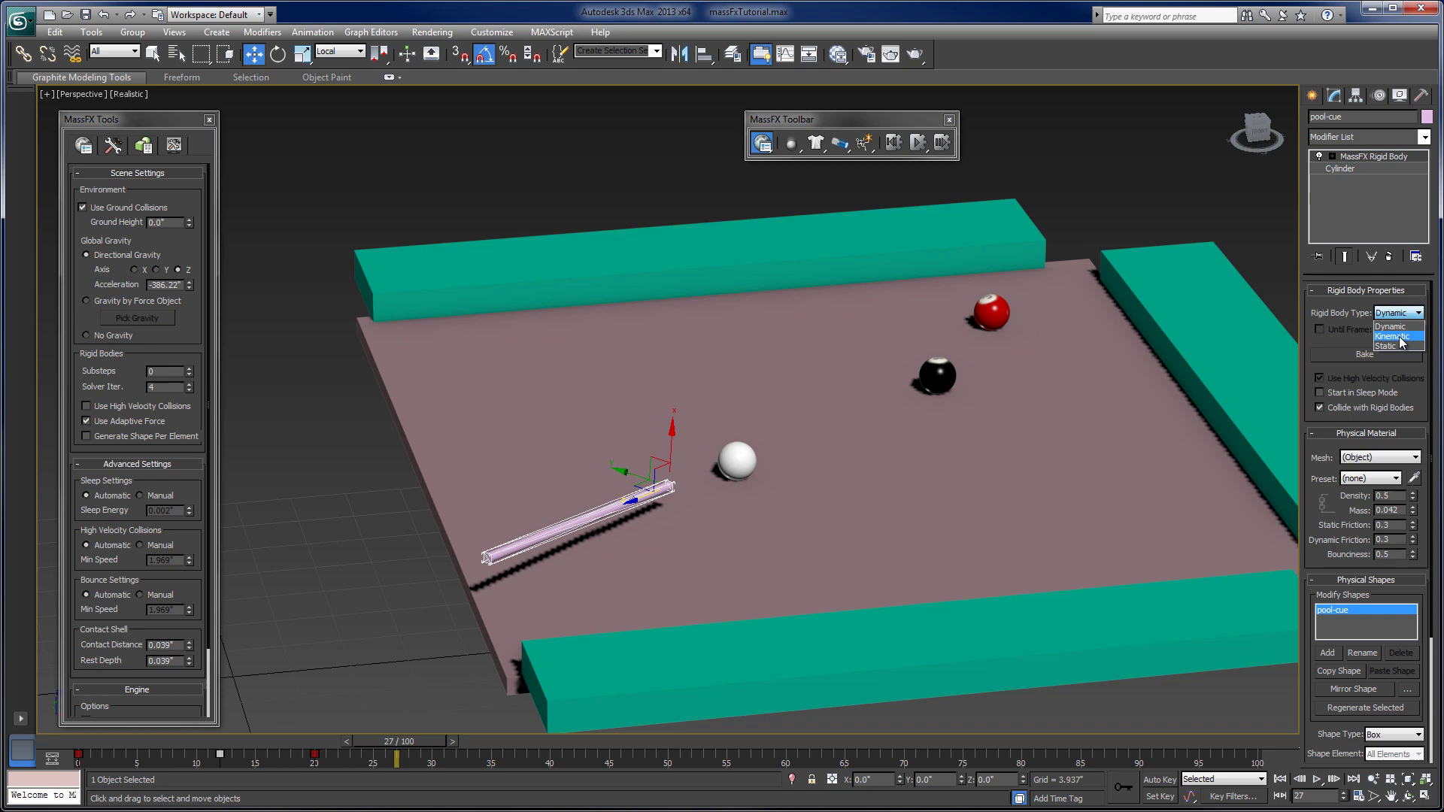
{"action": "left_click", "coordinate": [1397, 337]}
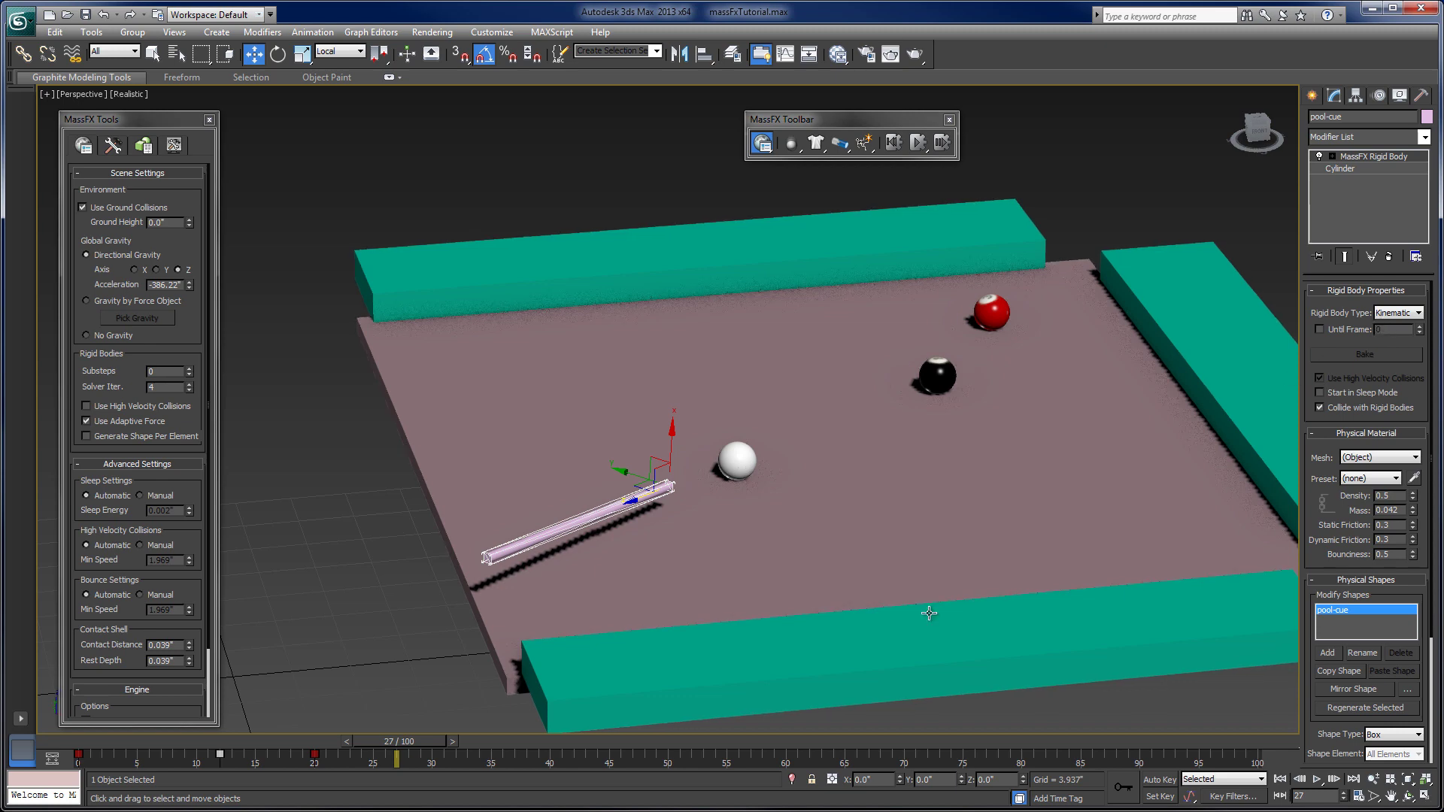
{"action": "left_click_drag", "start_coordinate": [418, 740], "coordinate": [91, 759]}
{"action": "key", "text": "w"}
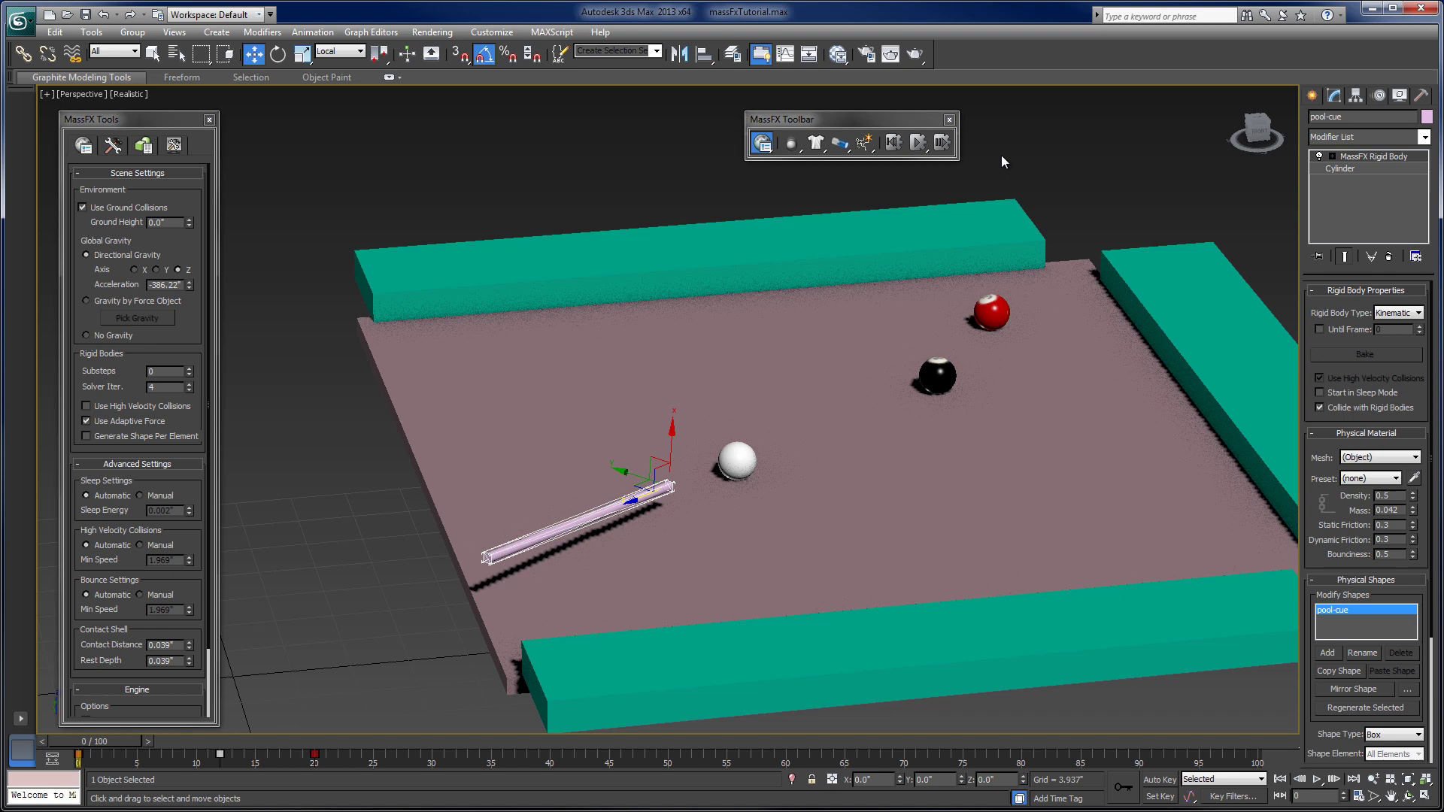
{"action": "left_click", "coordinate": [895, 144]}
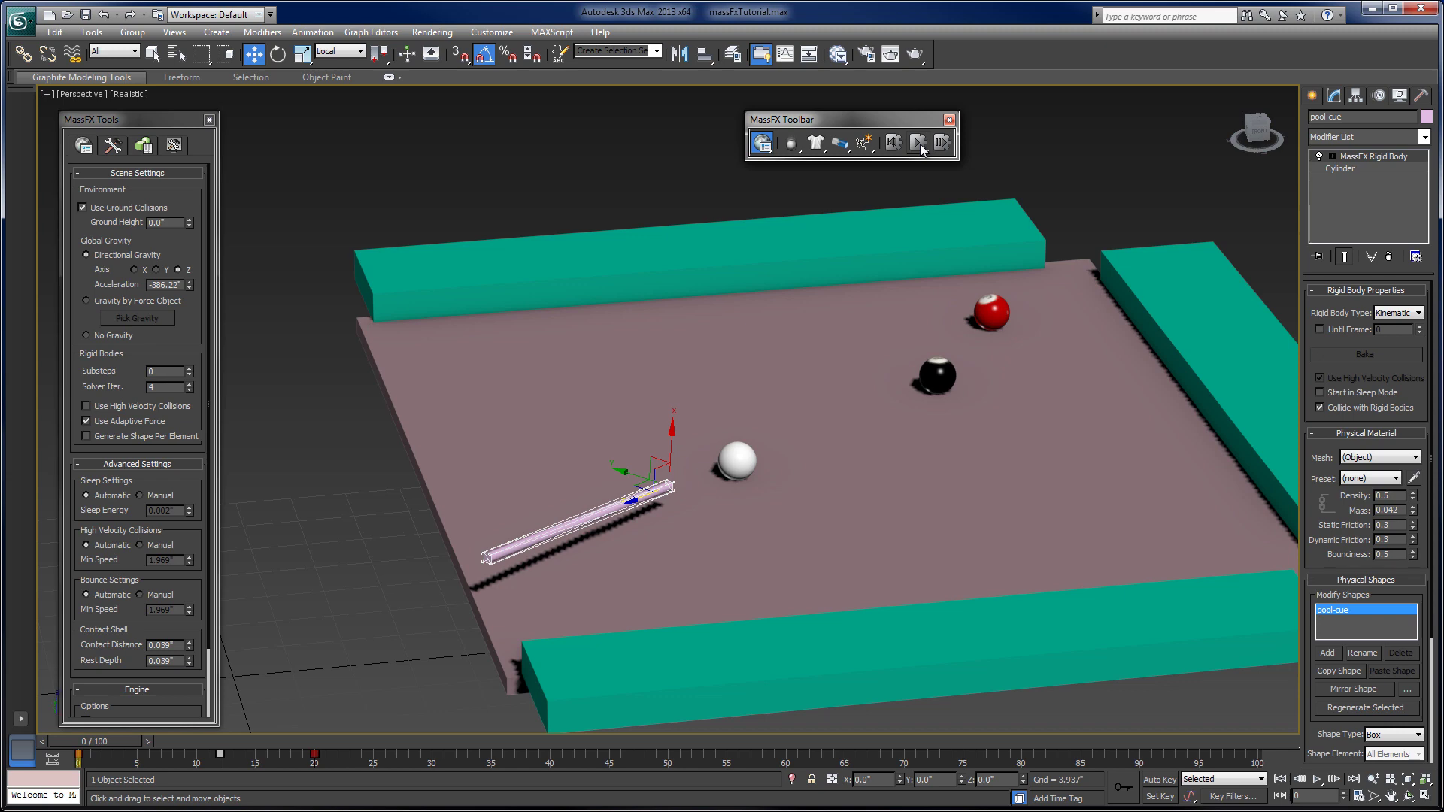
{"action": "left_click", "coordinate": [919, 144]}
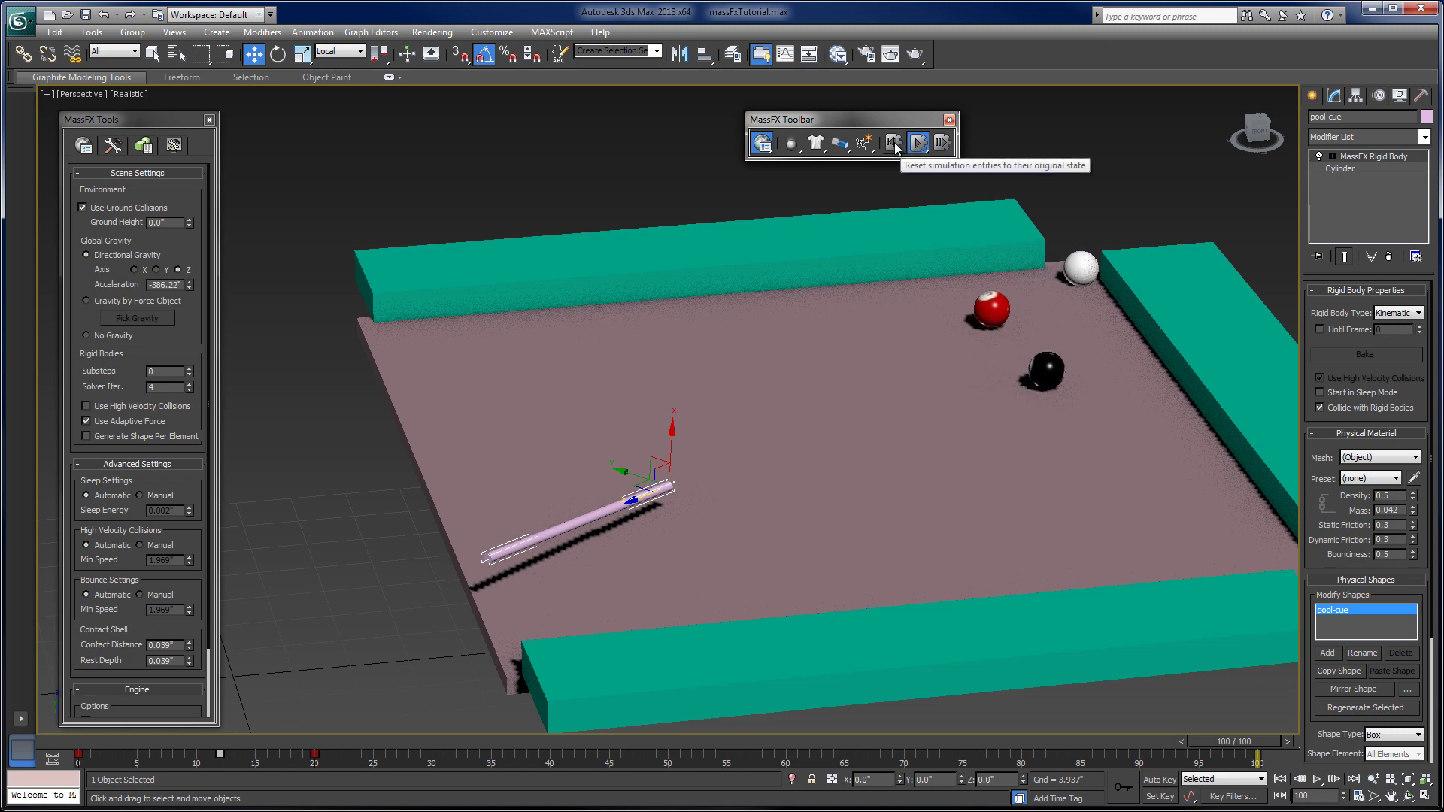
{"action": "left_click", "coordinate": [894, 143]}
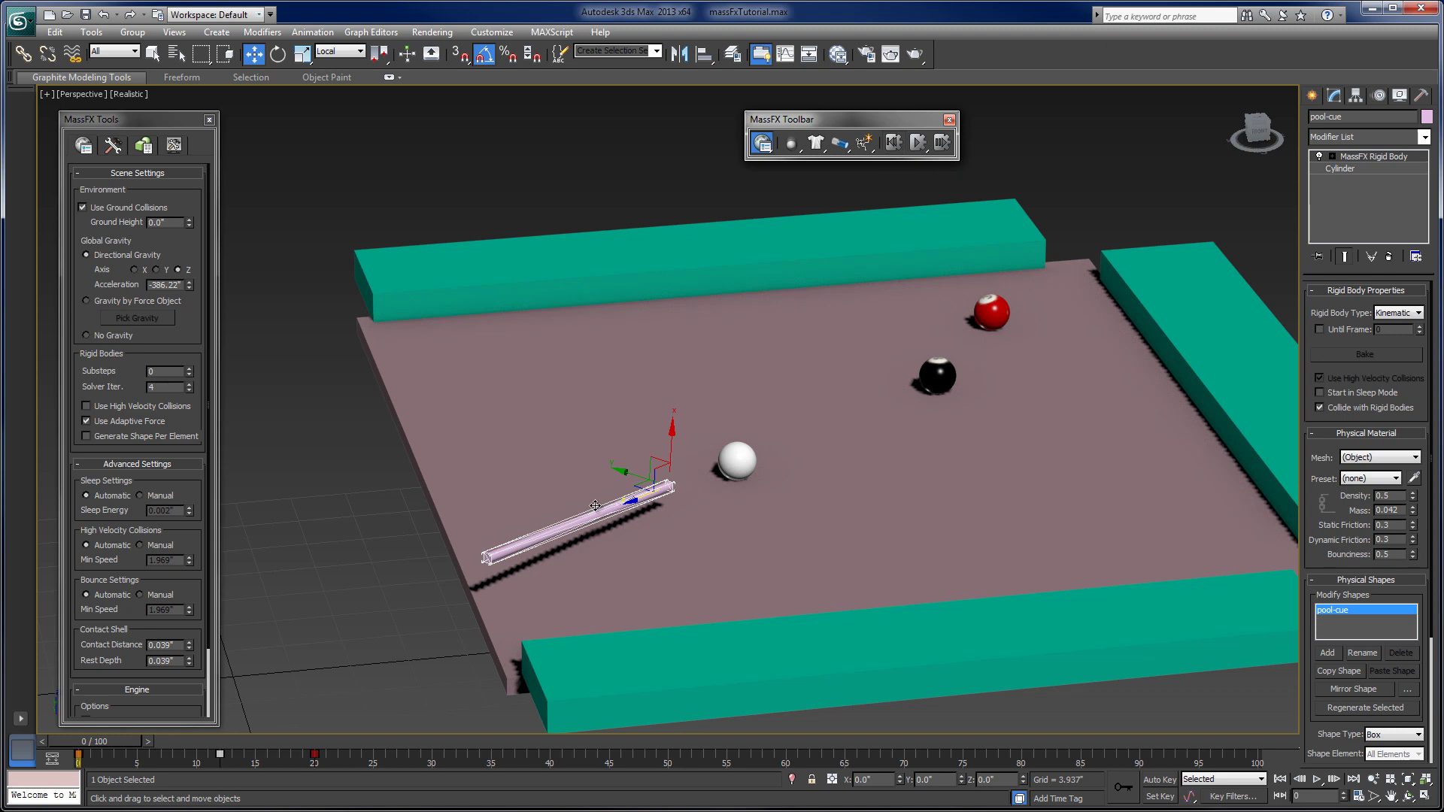
- Set Solver Iterations to 50 and Substeps to 10, then play and reset the simulation
{"action": "double_click", "coordinate": [154, 387]}
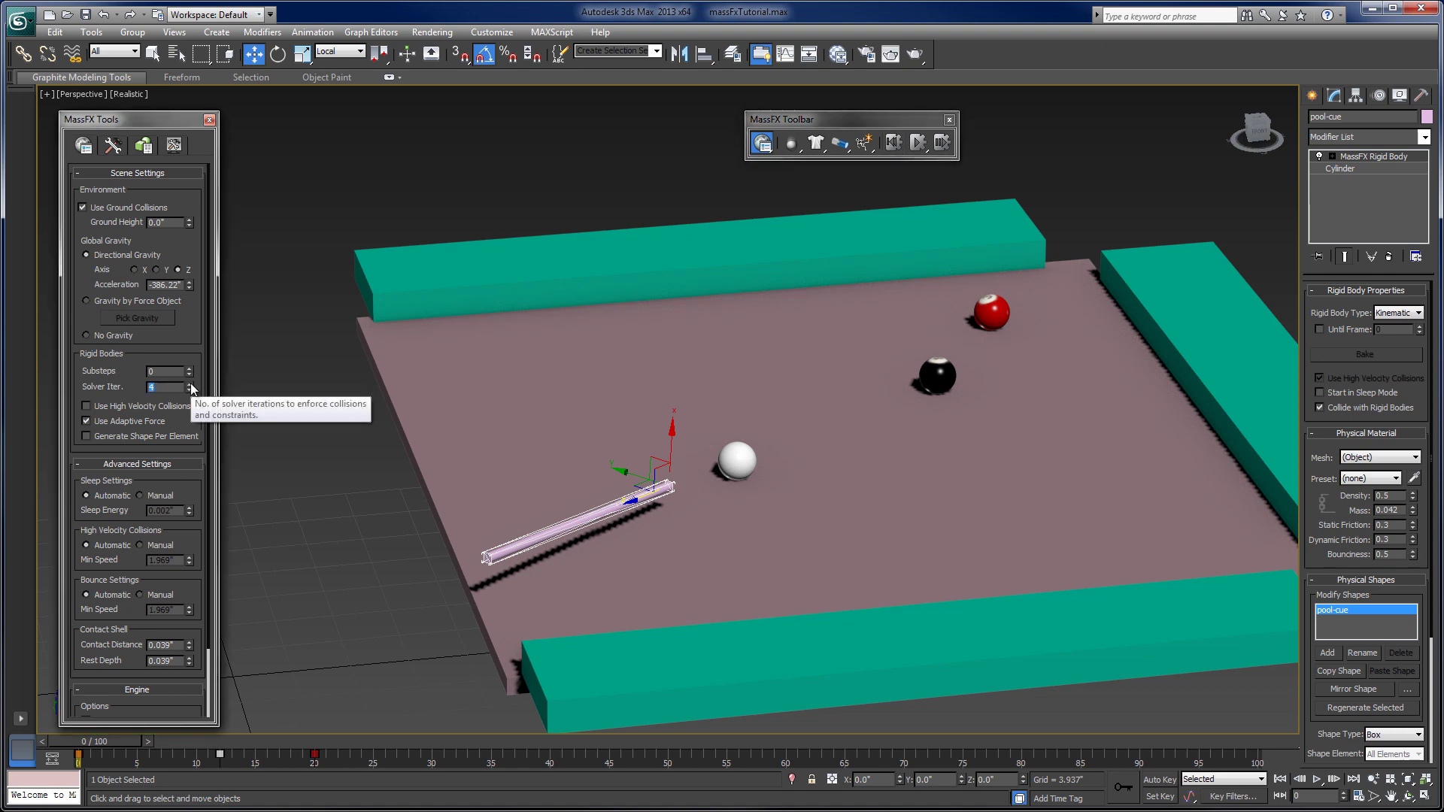
{"action": "double_click", "coordinate": [159, 372]}
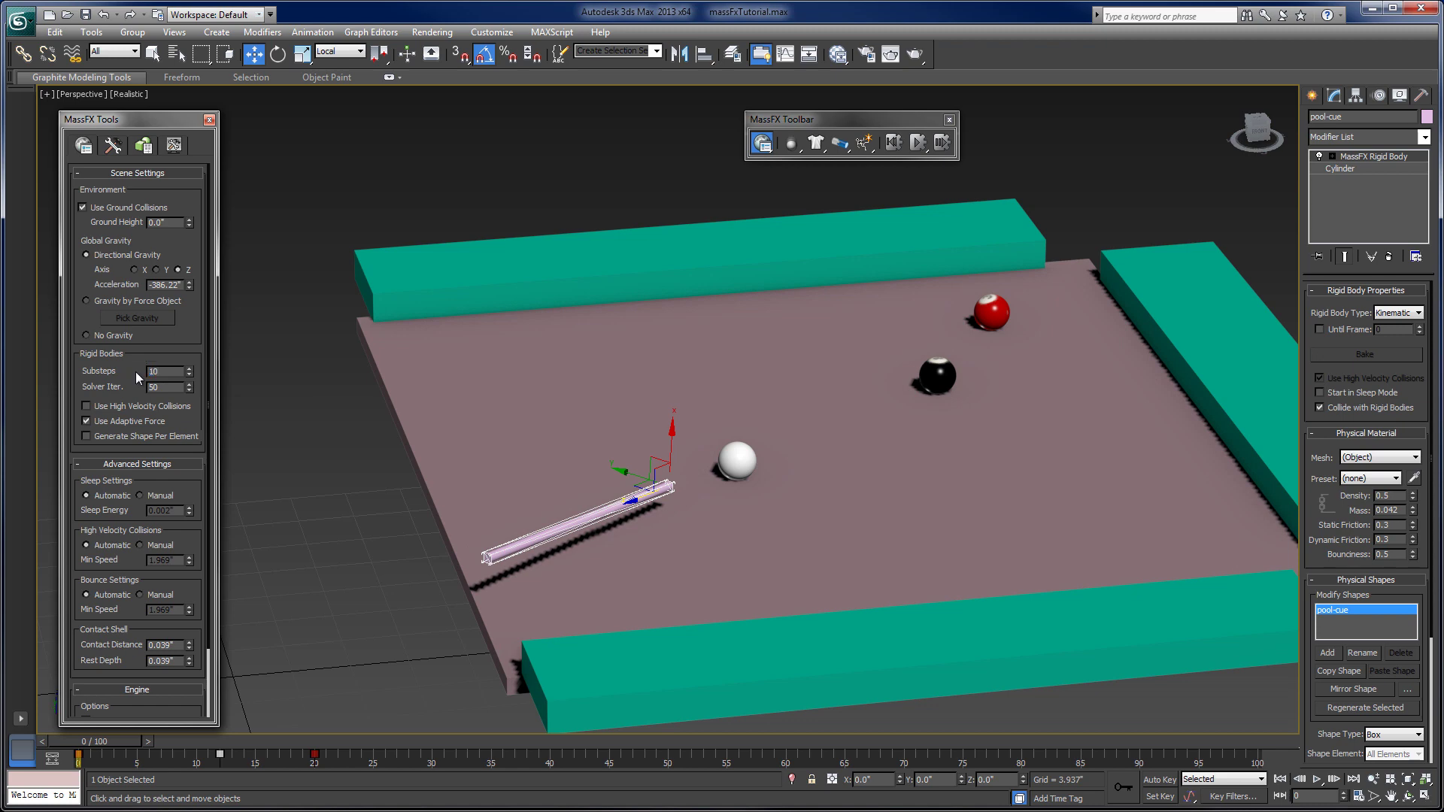
{"action": "left_click", "coordinate": [919, 143]}
{"action": "left_click", "coordinate": [919, 143]}
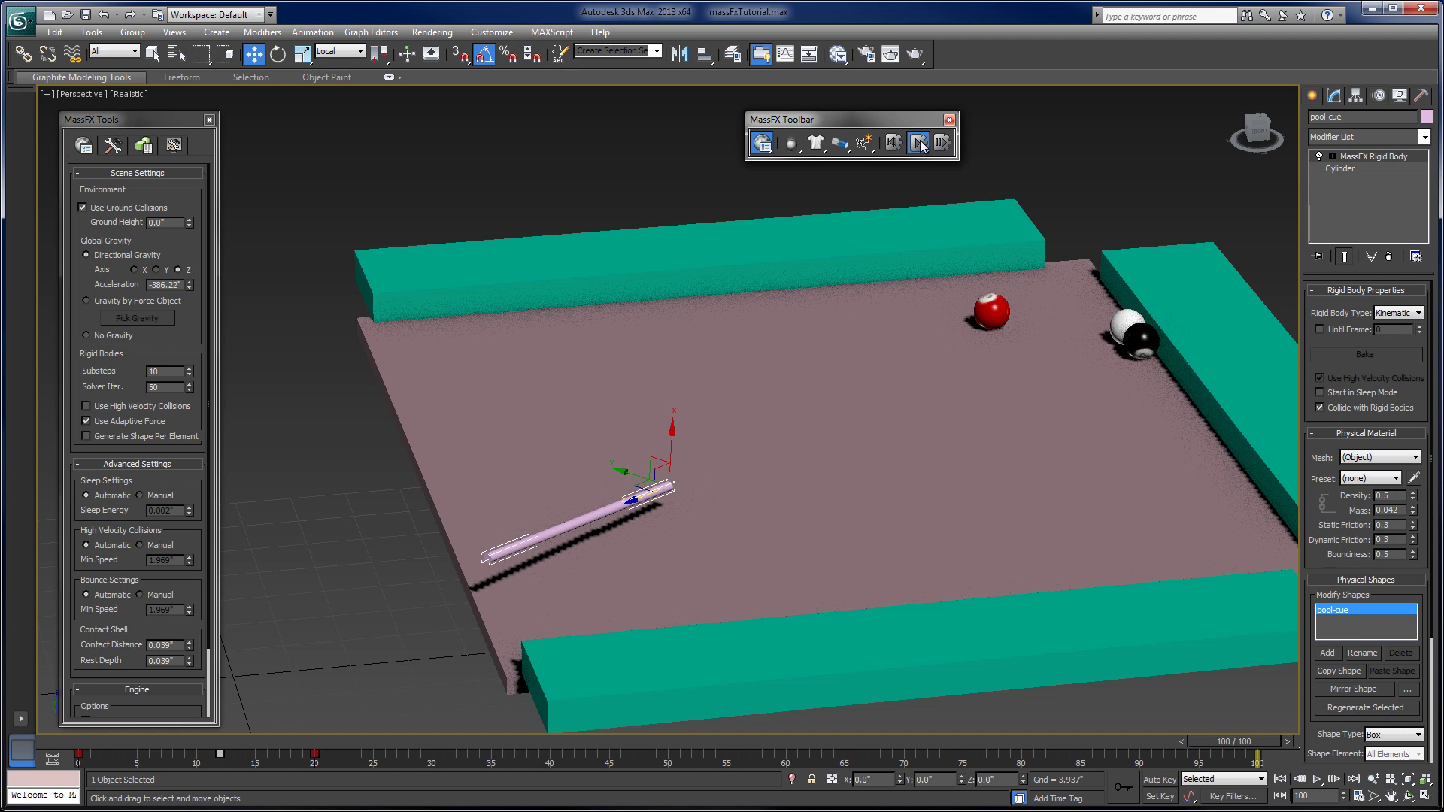
{"action": "left_click", "coordinate": [894, 142]}
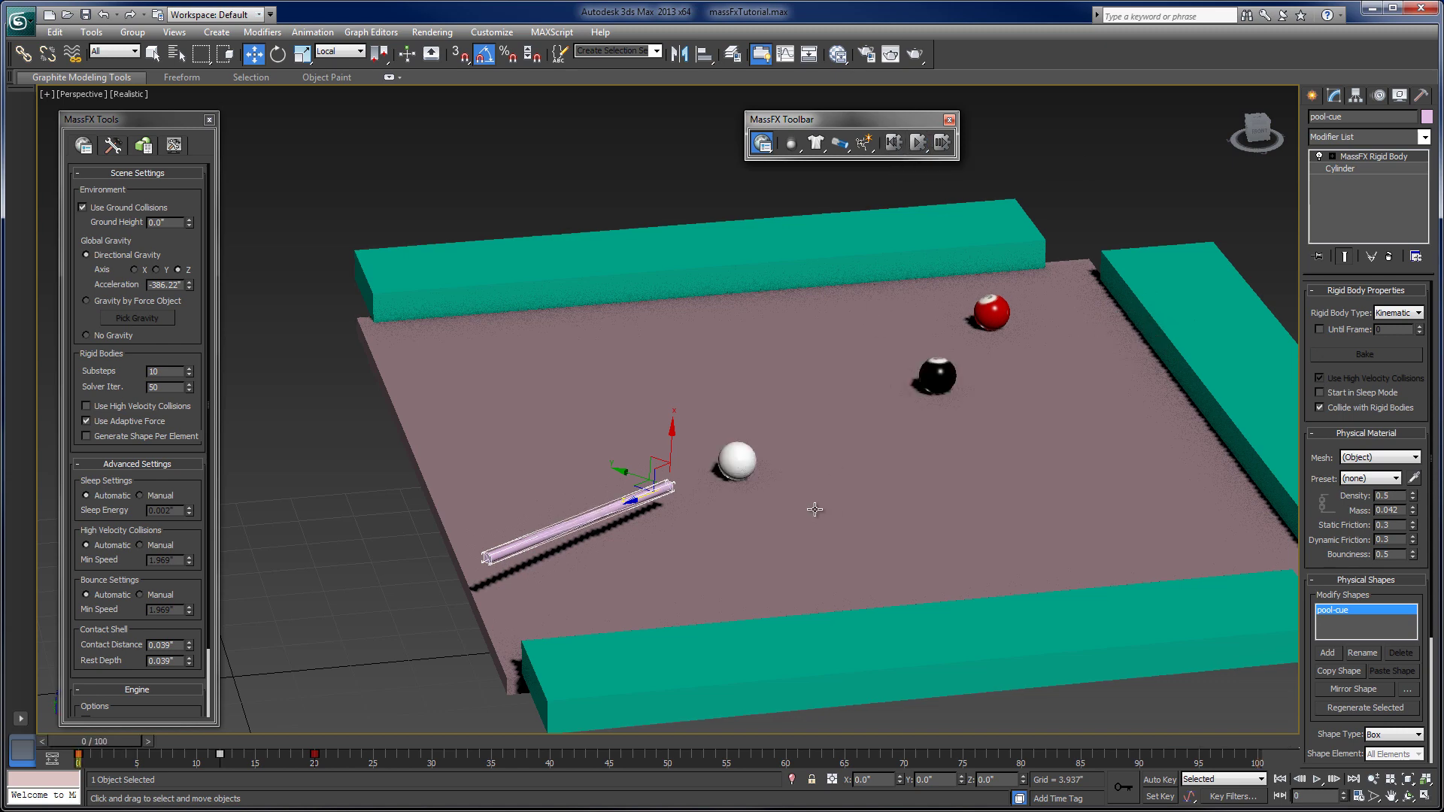
{"action": "middle_click_drag", "start_coordinate": [713, 523], "coordinate": [813, 467], "text": "alt"}
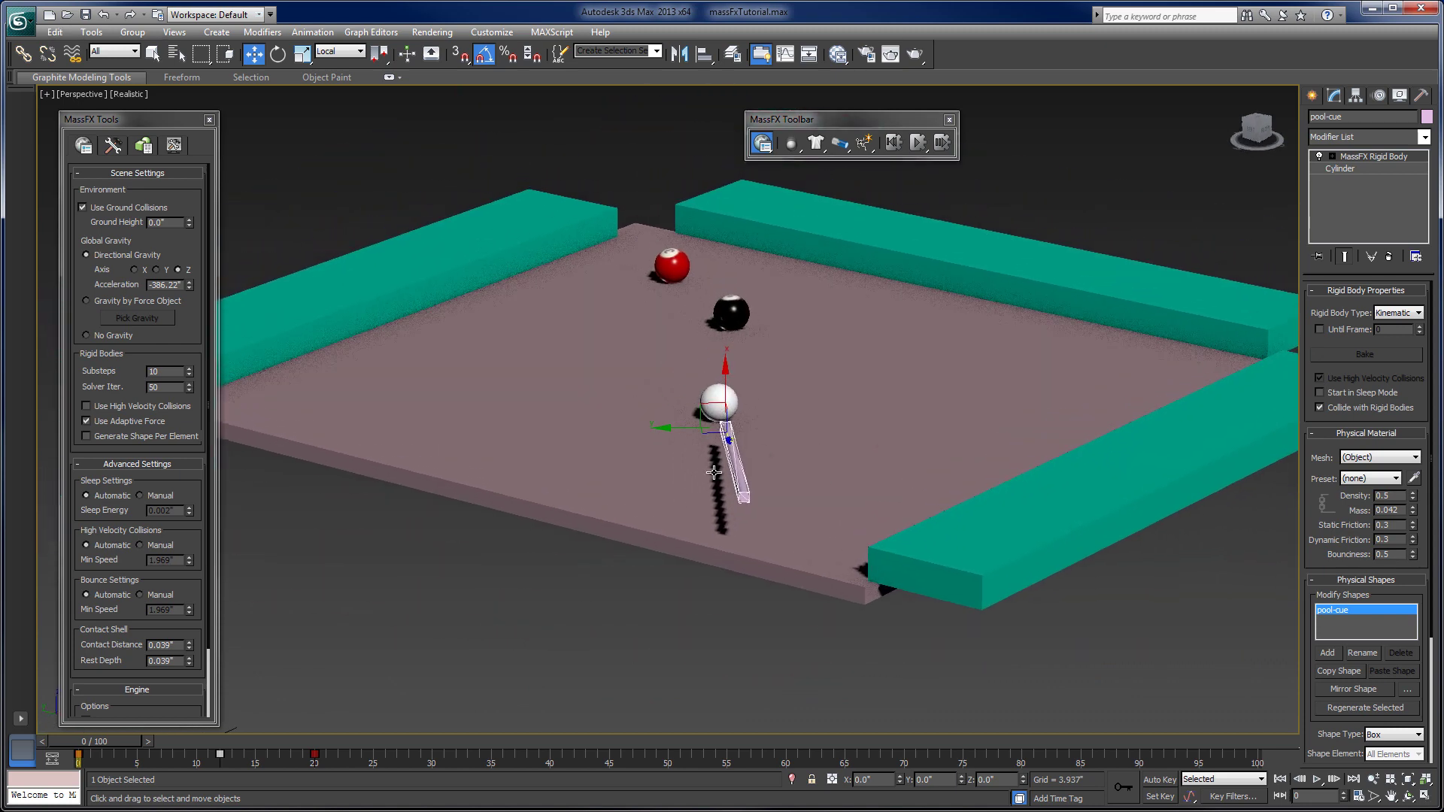
- Move the 8-ball to the left across the table
{"action": "mouse_move", "coordinate": [756, 368]}
{"action": "middle_mouse_down", "text": "alt"}
{"action": "mouse_move", "coordinate": [749, 355]}
{"action": "mouse_move", "coordinate": [756, 379]}
{"action": "middle_mouse_up", "text": "alt"}
{"action": "left_click", "coordinate": [759, 384]}
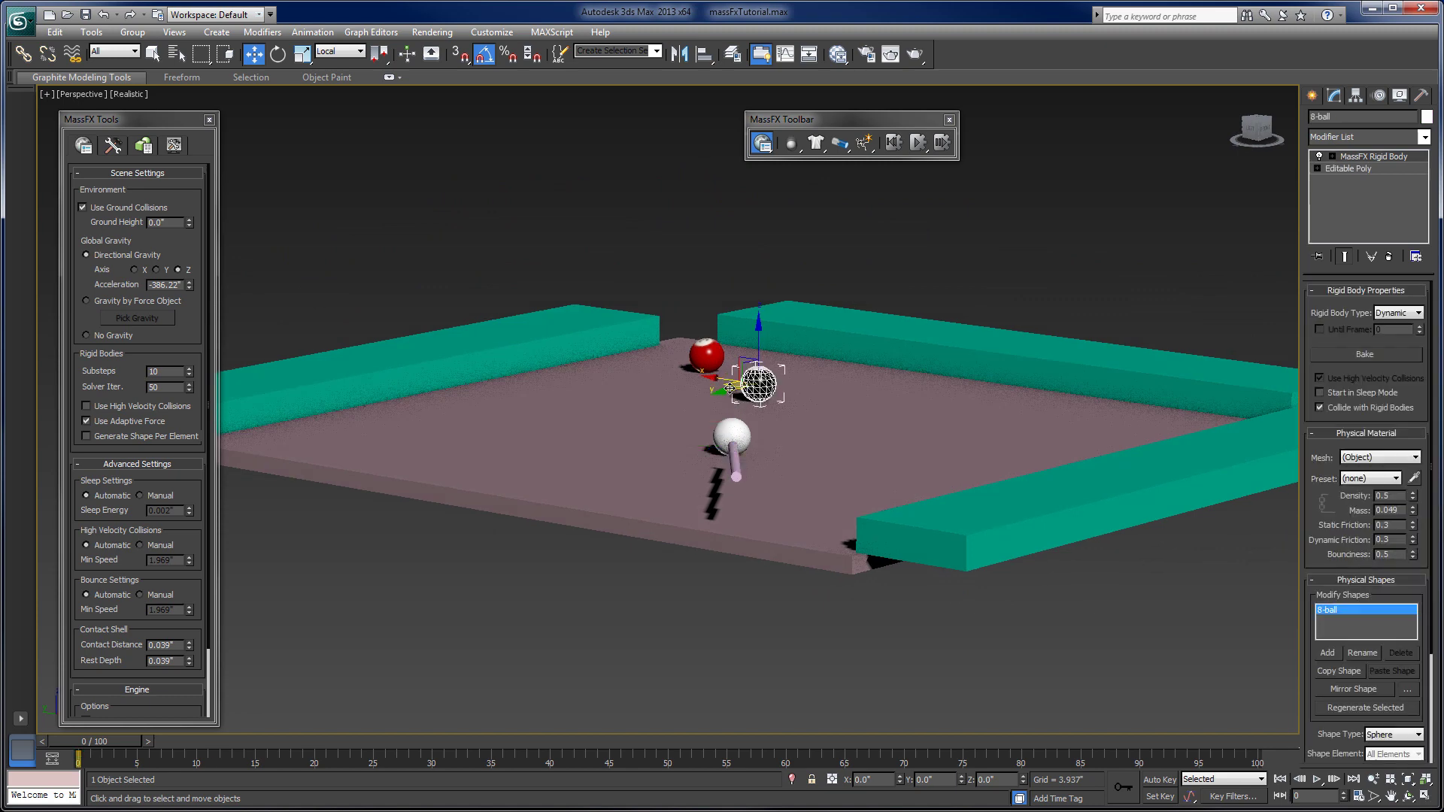
{"action": "left_click_drag", "start_coordinate": [724, 392], "coordinate": [702, 394]}
- Run the simulation again from a near top-down view to watch the moved 8-ball
{"action": "middle_click_drag", "start_coordinate": [737, 444], "coordinate": [871, 208], "text": "alt"}
{"action": "left_click", "coordinate": [914, 147]}
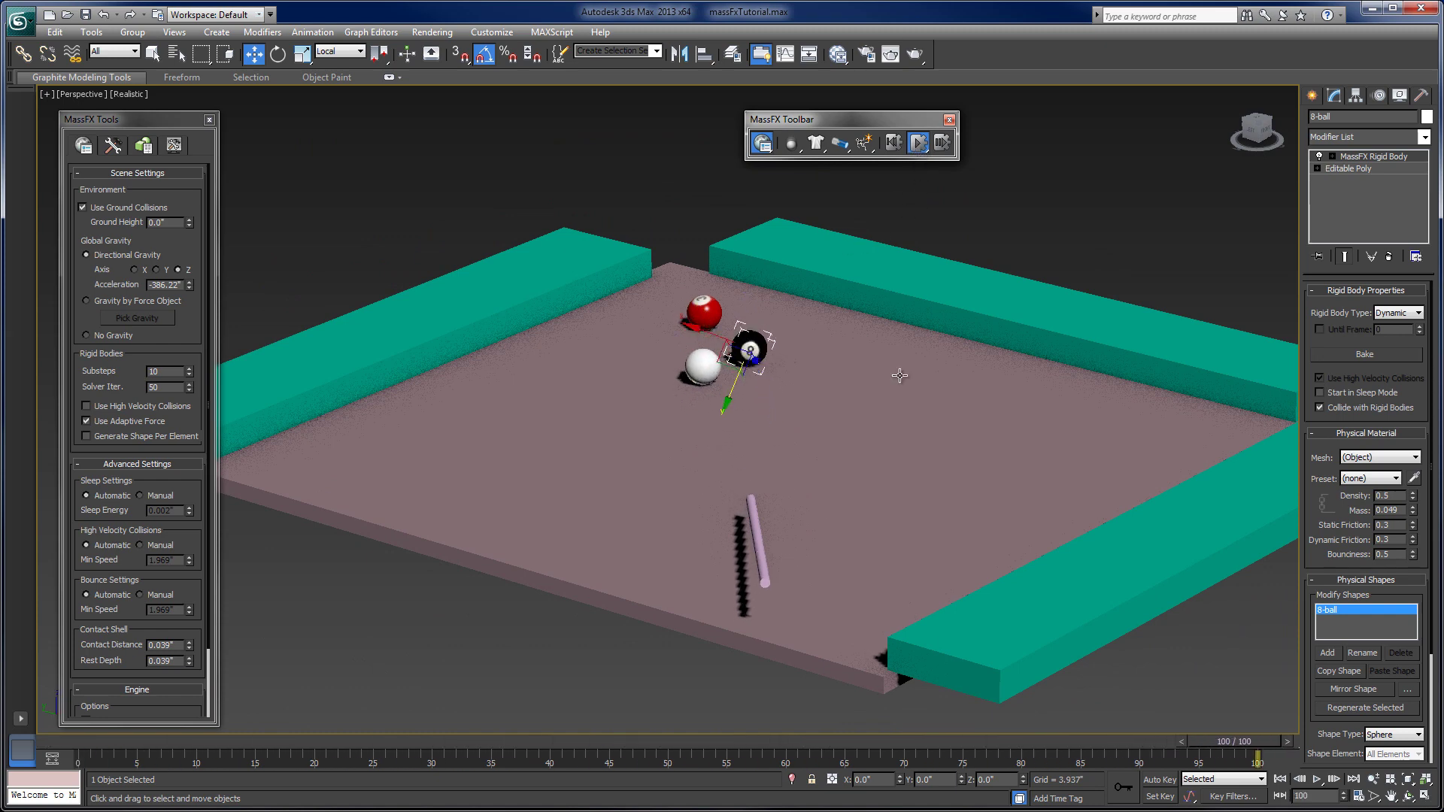
{"action": "middle_click_drag", "start_coordinate": [886, 404], "coordinate": [828, 496], "text": "alt"}
{"action": "scroll", "coordinate": [821, 554], "scroll_direction": "up", "scroll_amount": 3}
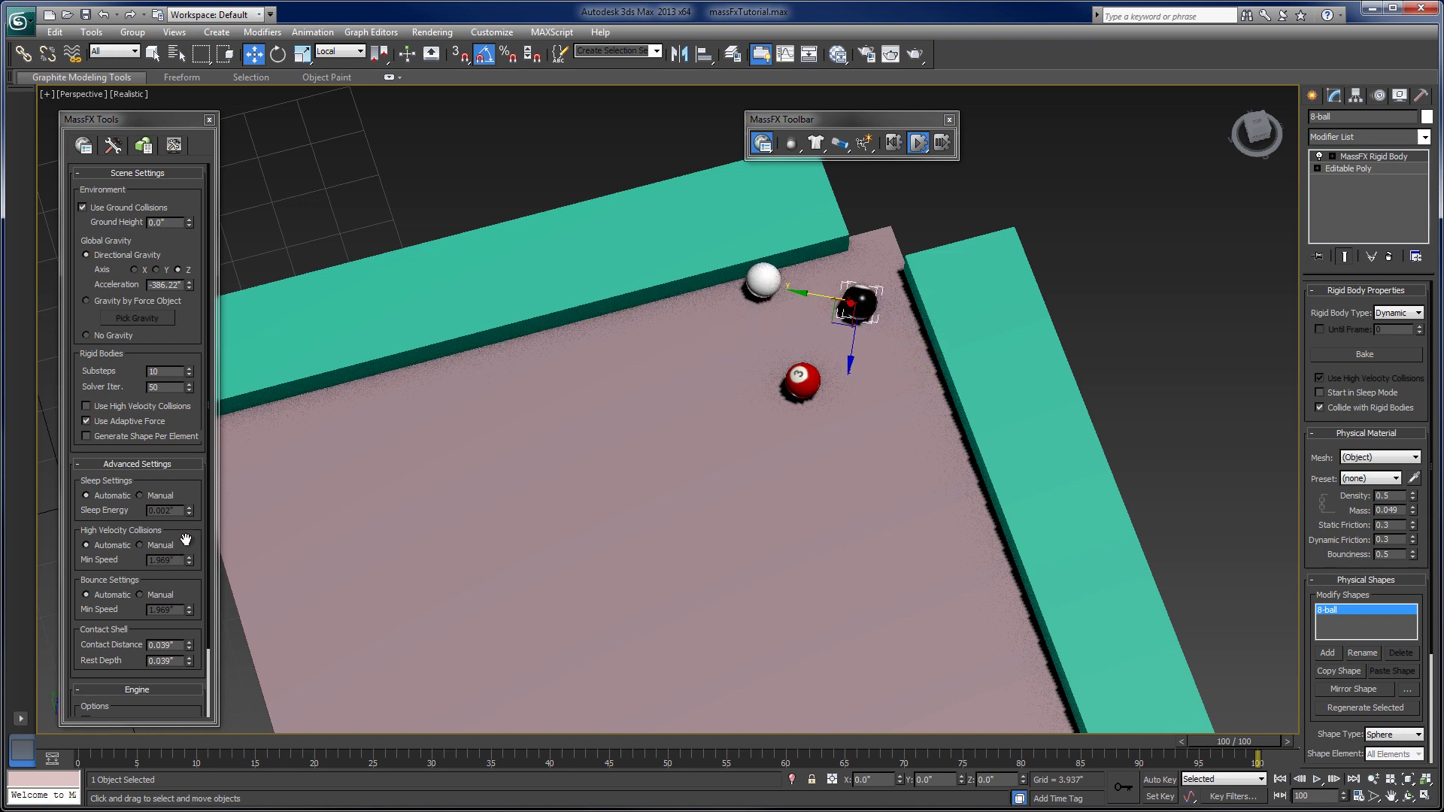
- Reset the MassFX simulation and view the table from a low side angle
{"action": "left_click", "coordinate": [898, 142]}
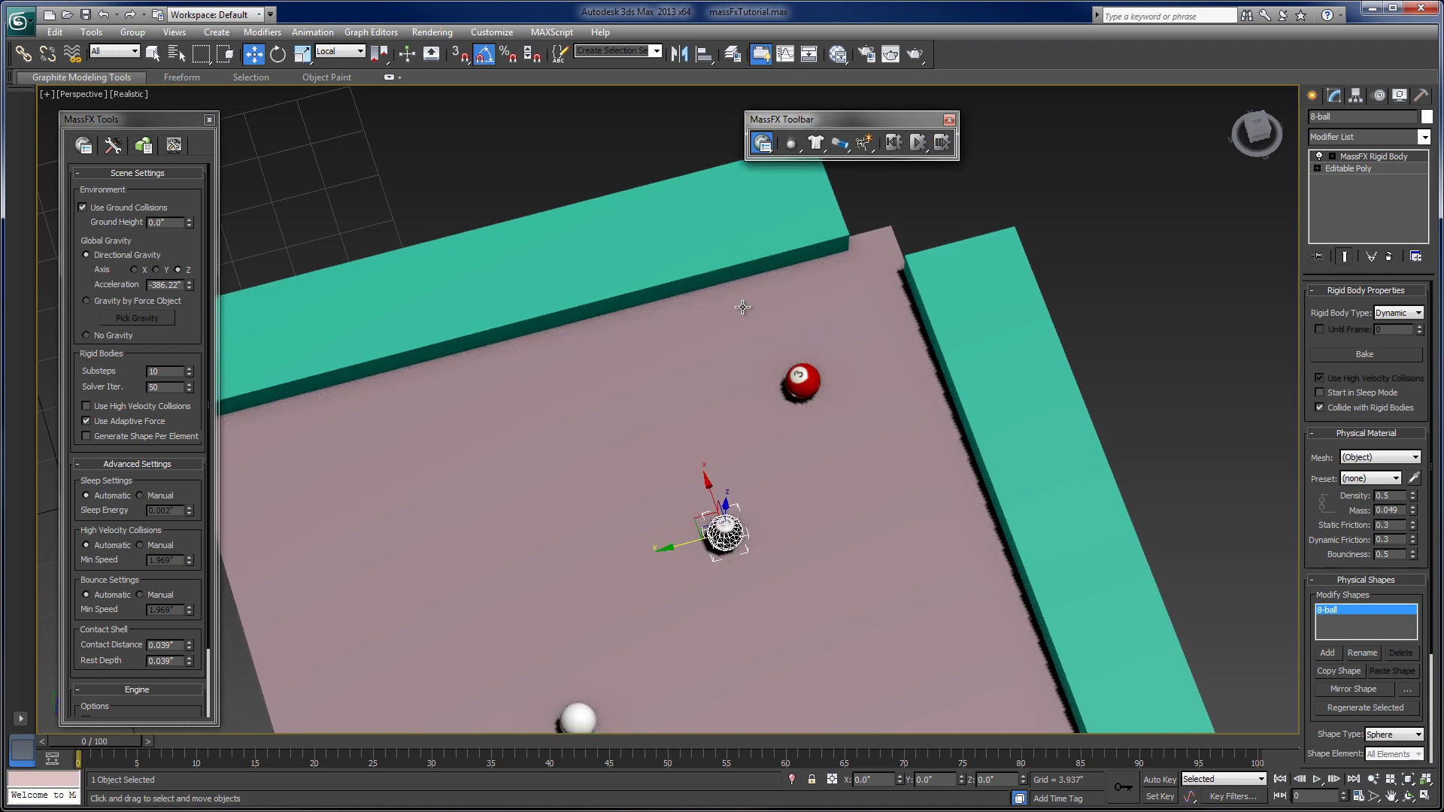
{"action": "left_click_drag", "start_coordinate": [167, 584], "coordinate": [184, 389]}
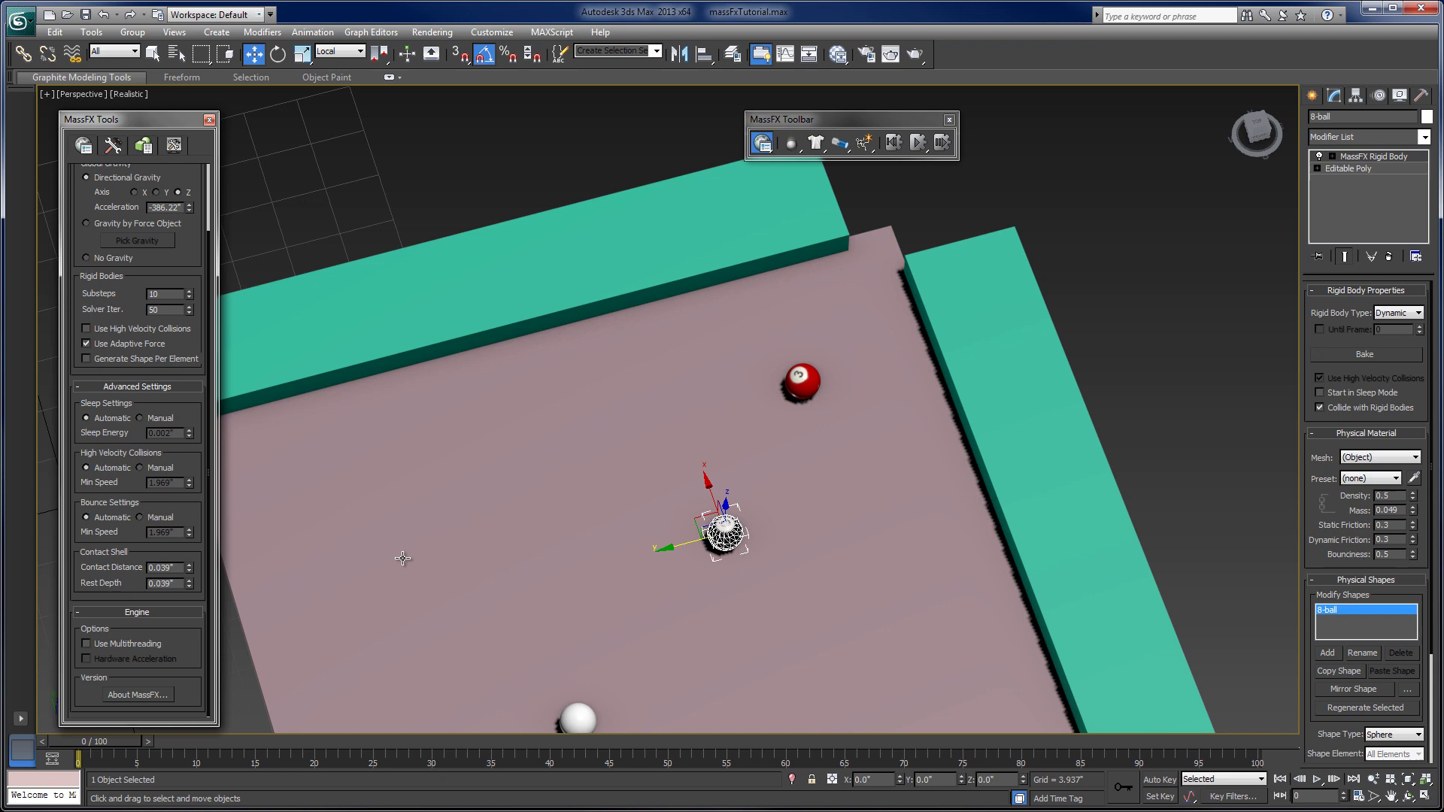
{"action": "middle_click_drag", "start_coordinate": [673, 600], "coordinate": [748, 484], "text": "alt"}
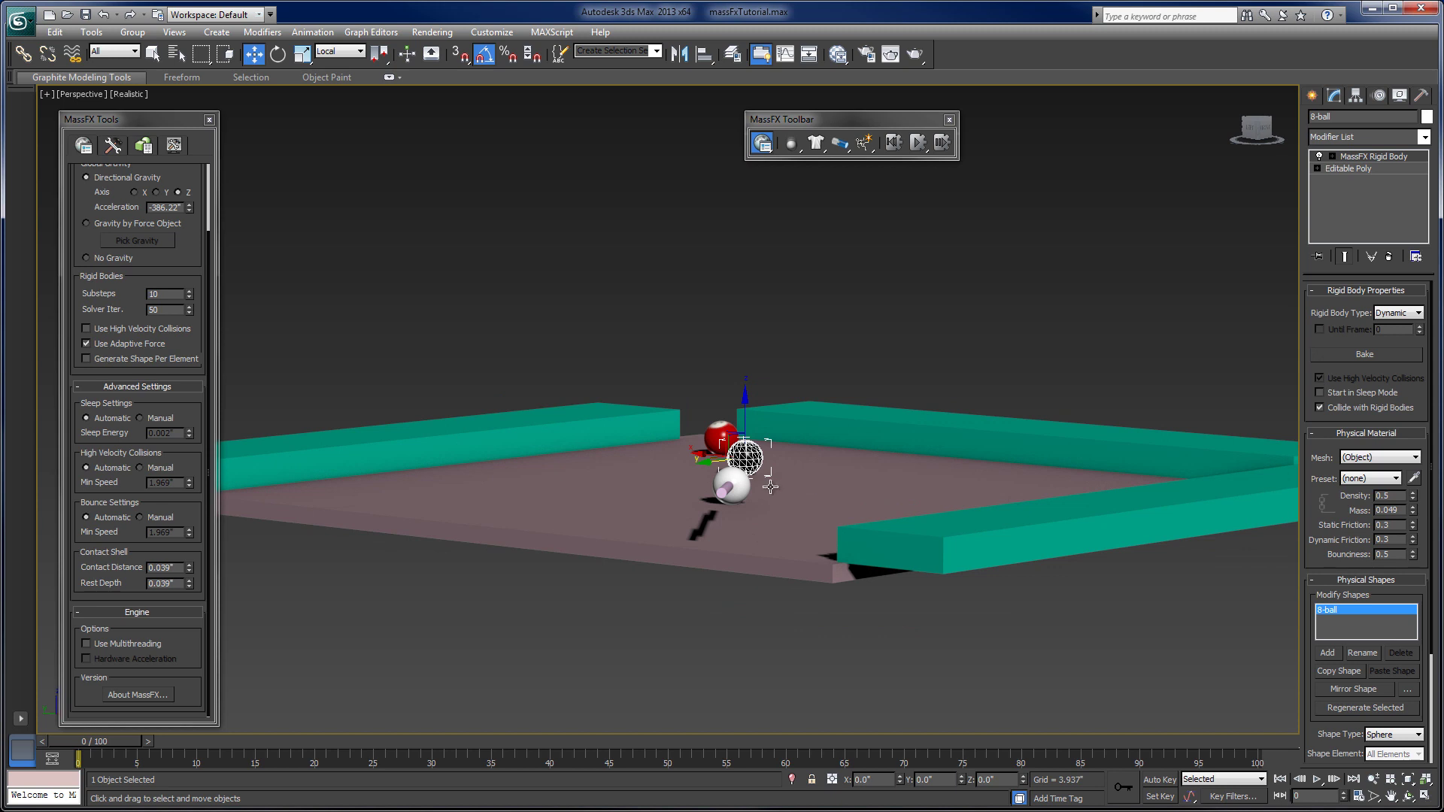
- Move the 8-ball to the right across the table and rewind to frame 0
{"action": "key", "text": "shift+z"}
{"action": "key", "text": "shift+z"}
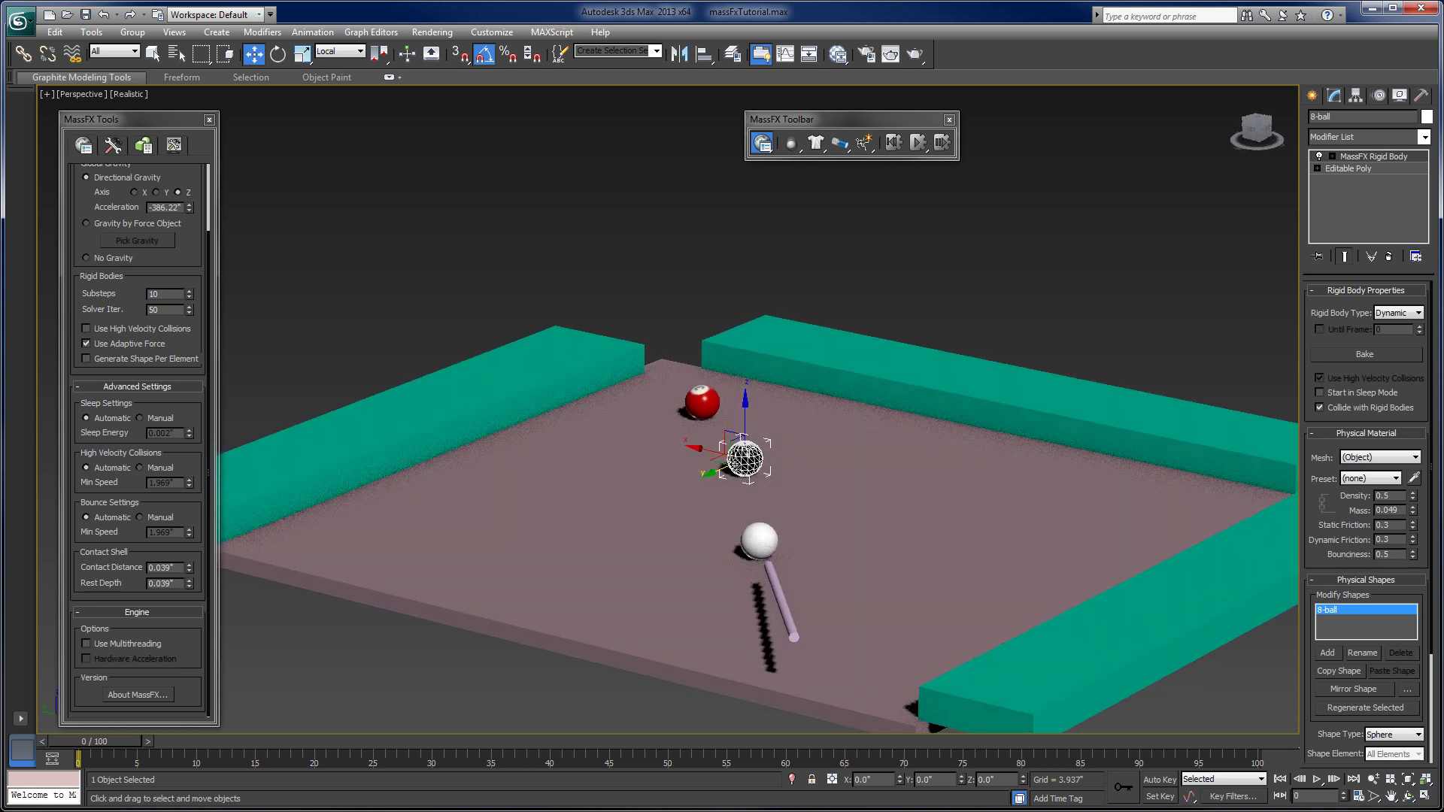
{"action": "left_click_drag", "start_coordinate": [704, 450], "coordinate": [784, 476]}
{"action": "middle_click_drag", "start_coordinate": [784, 476], "coordinate": [777, 505], "text": "alt"}
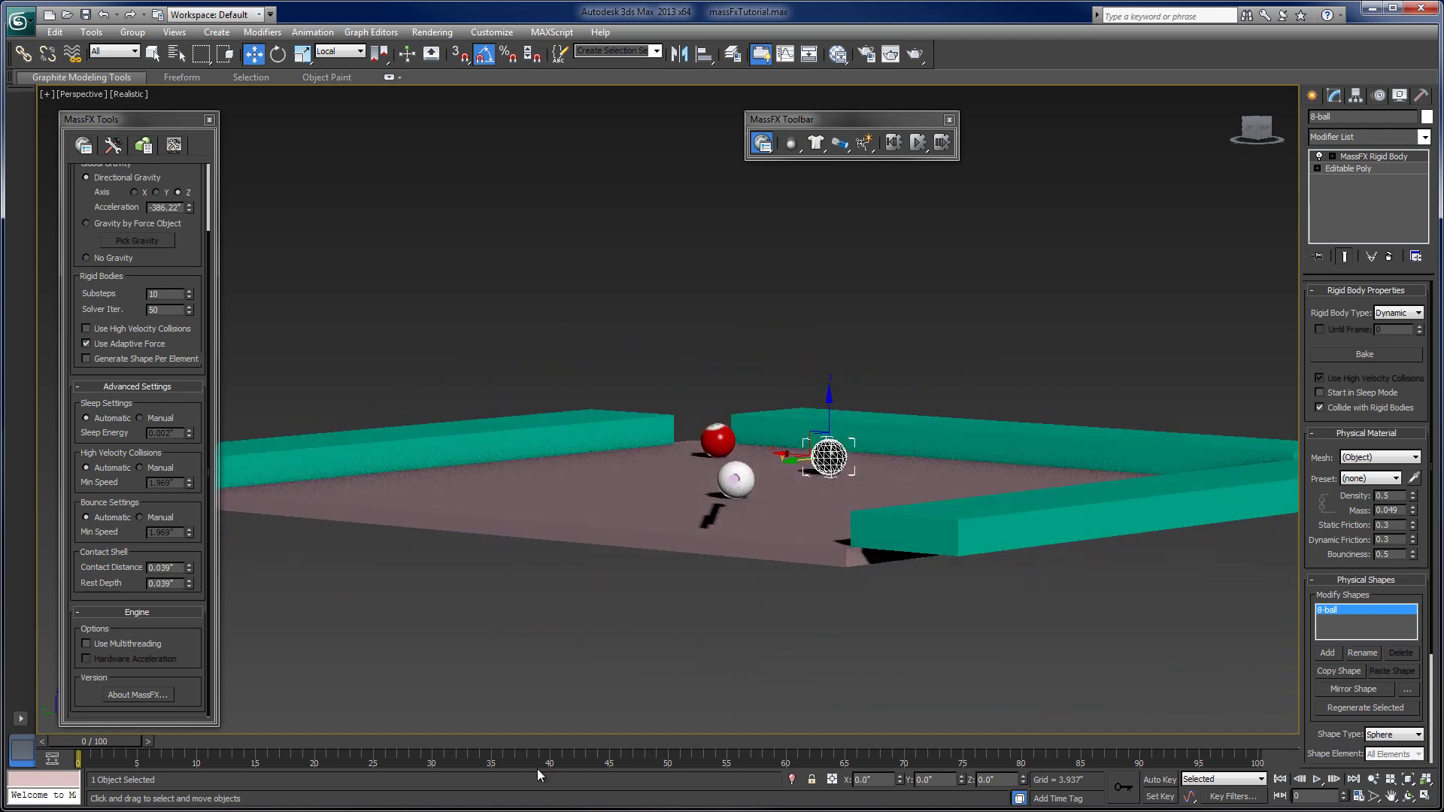
{"action": "key", "text": "shift+z"}
{"action": "key", "text": "shift+z"}
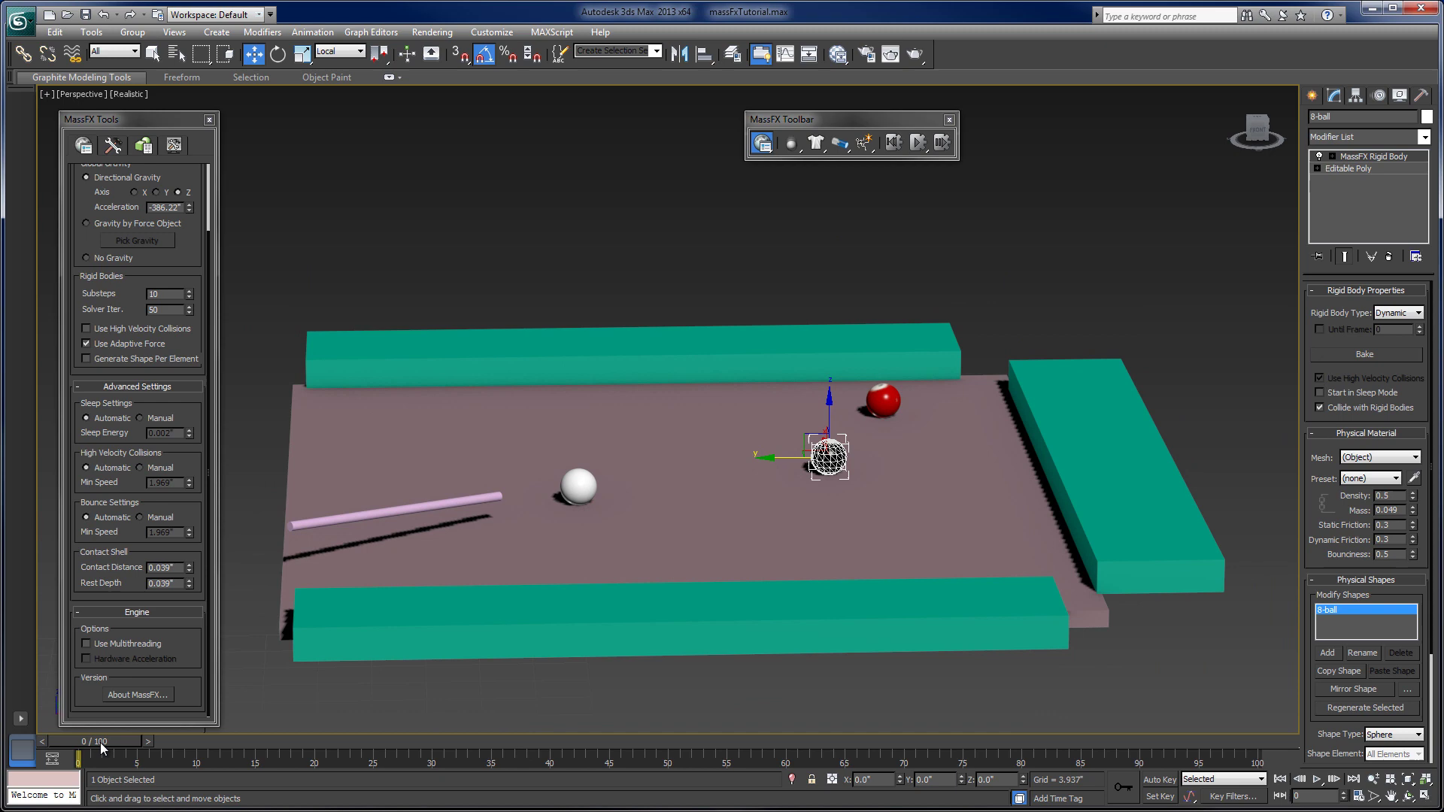
{"action": "mouse_move", "coordinate": [101, 742]}
{"action": "left_mouse_down"}
{"action": "mouse_move", "coordinate": [360, 731]}
{"action": "mouse_move", "coordinate": [118, 733]}
{"action": "left_mouse_up"}
{"action": "middle_click_drag", "start_coordinate": [606, 567], "coordinate": [731, 456], "text": "alt"}
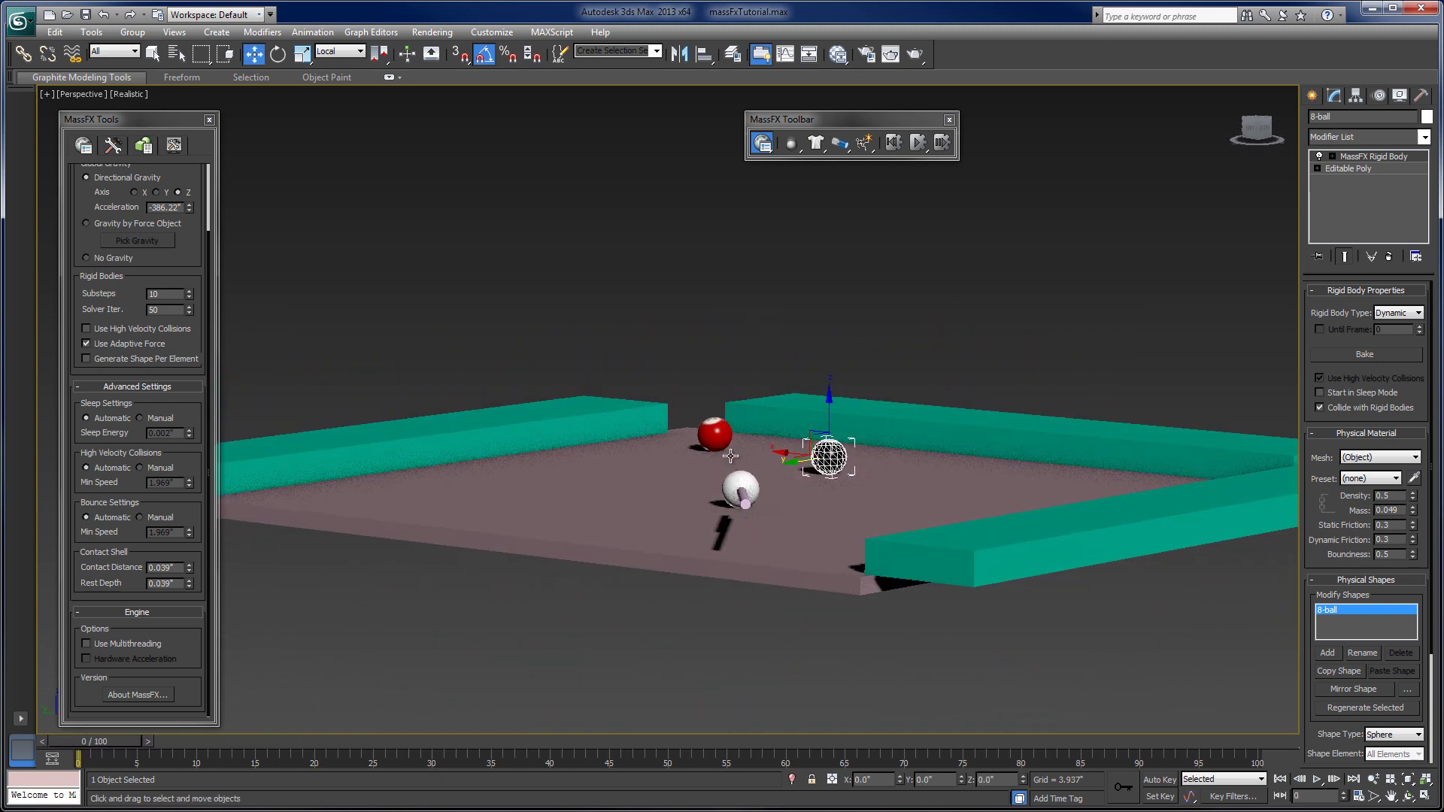
- Reposition the red 3-ball toward the black ball, nudging it left along X
{"action": "left_click", "coordinate": [705, 432]}
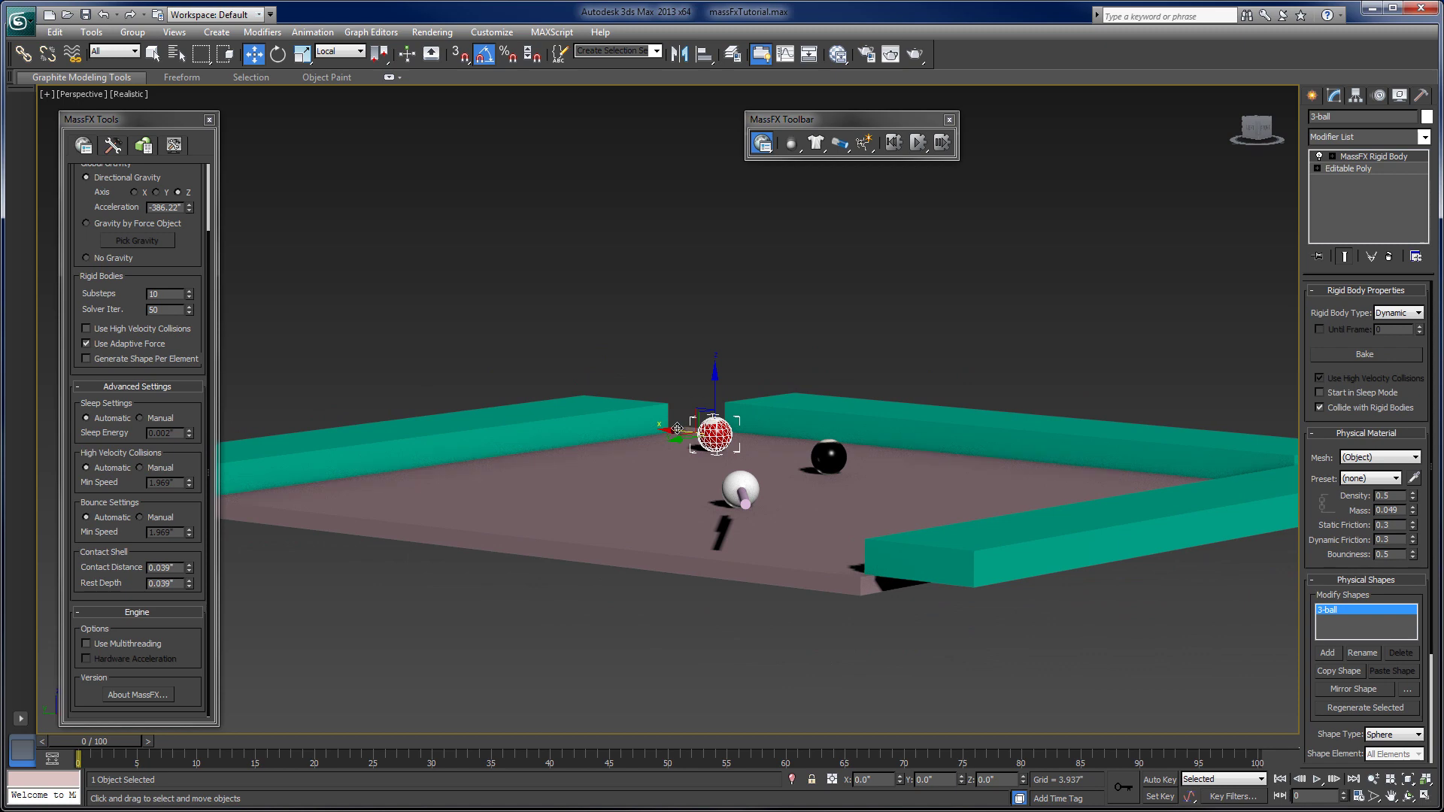
{"action": "left_click_drag", "start_coordinate": [677, 428], "coordinate": [704, 429]}
{"action": "scroll", "coordinate": [806, 494], "scroll_direction": "up", "scroll_amount": 2}
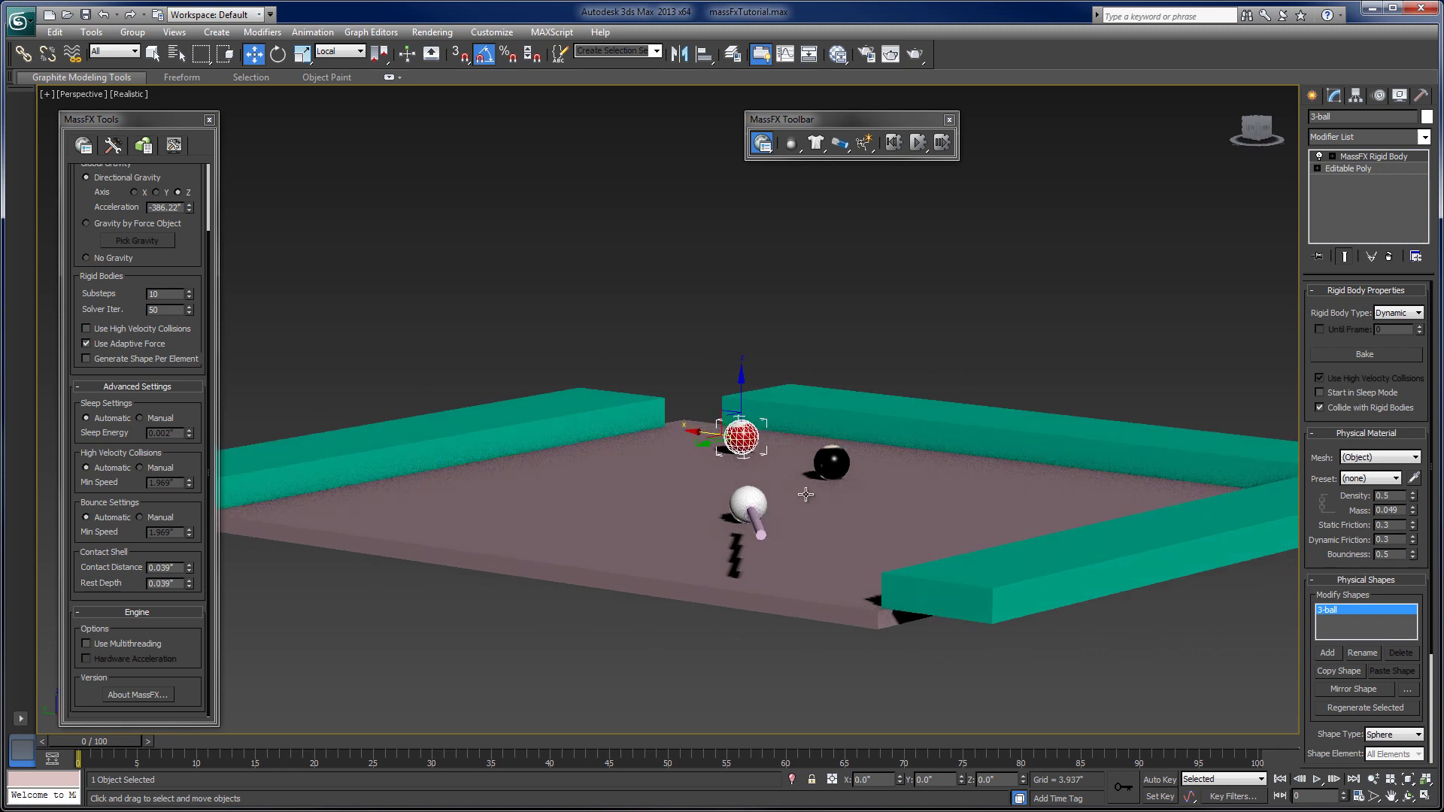
{"action": "middle_click_drag", "start_coordinate": [806, 494], "coordinate": [805, 488], "text": "alt"}
{"action": "middle_click_drag", "start_coordinate": [718, 446], "coordinate": [730, 485], "text": "alt"}
{"action": "scroll", "coordinate": [731, 486], "scroll_direction": "up", "scroll_amount": 3}
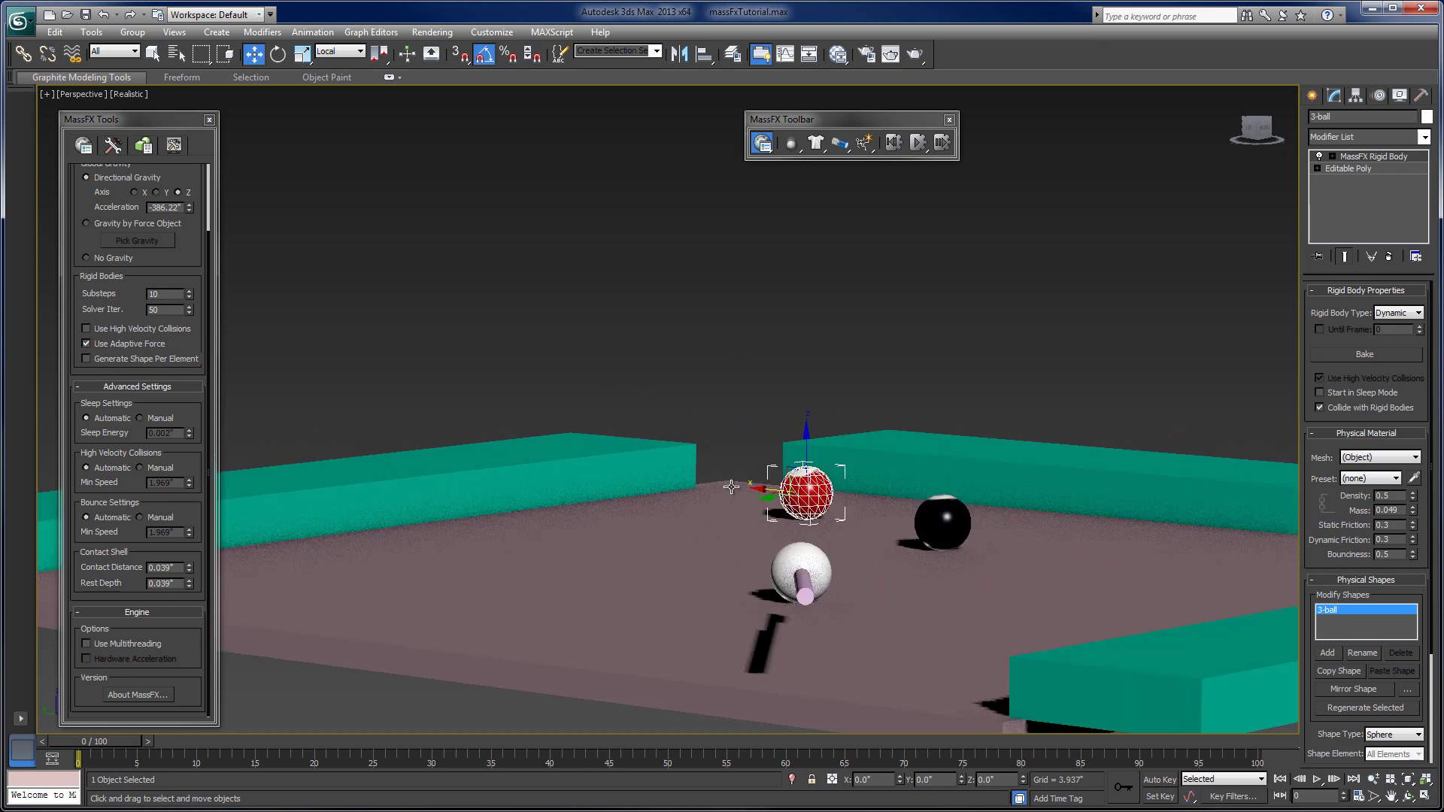
{"action": "left_click_drag", "start_coordinate": [769, 488], "coordinate": [744, 485]}
{"action": "middle_click_drag", "start_coordinate": [744, 485], "coordinate": [859, 506], "text": "alt"}
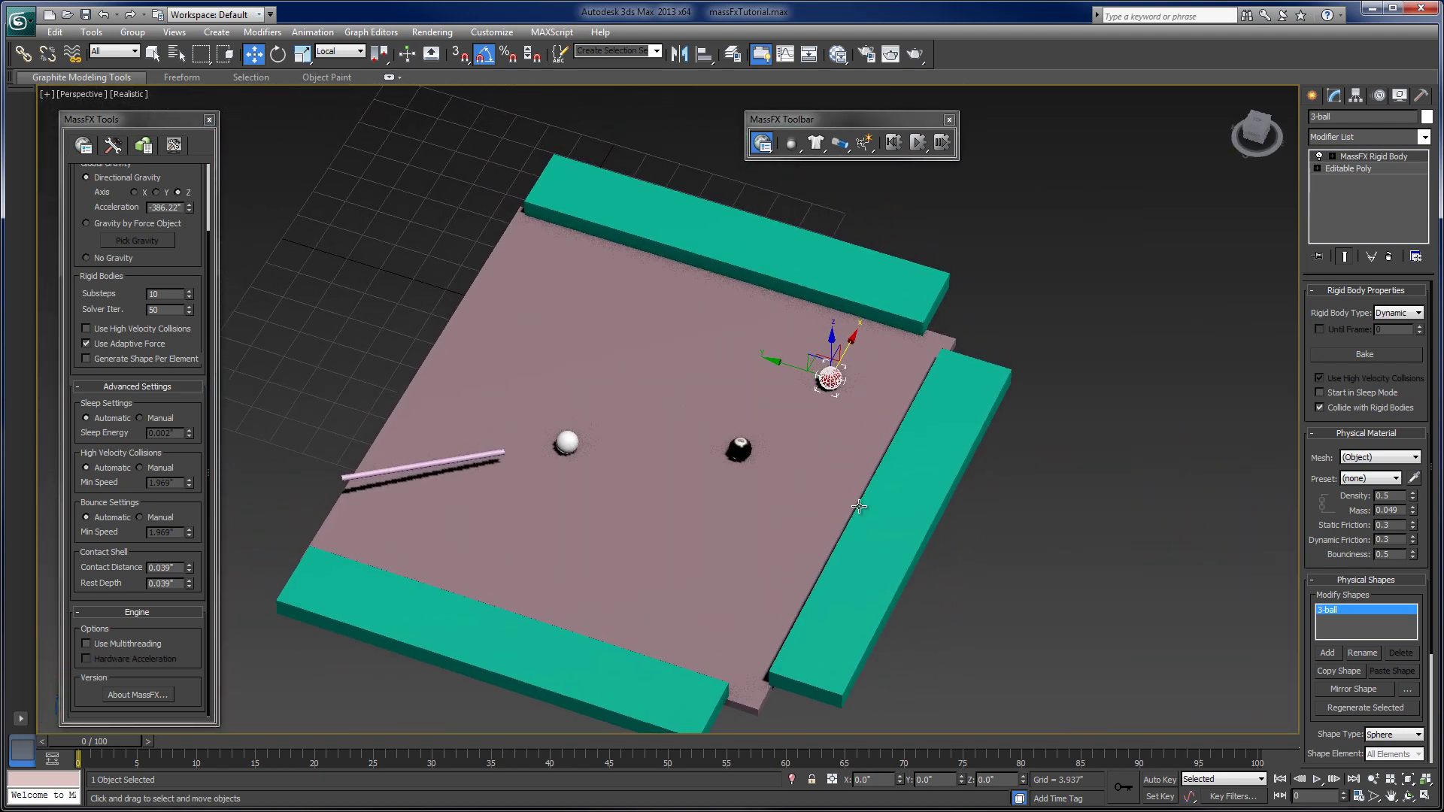
- Run the MassFX simulation and watch the 3-ball roll off and drop below the table
{"action": "left_click", "coordinate": [918, 143]}
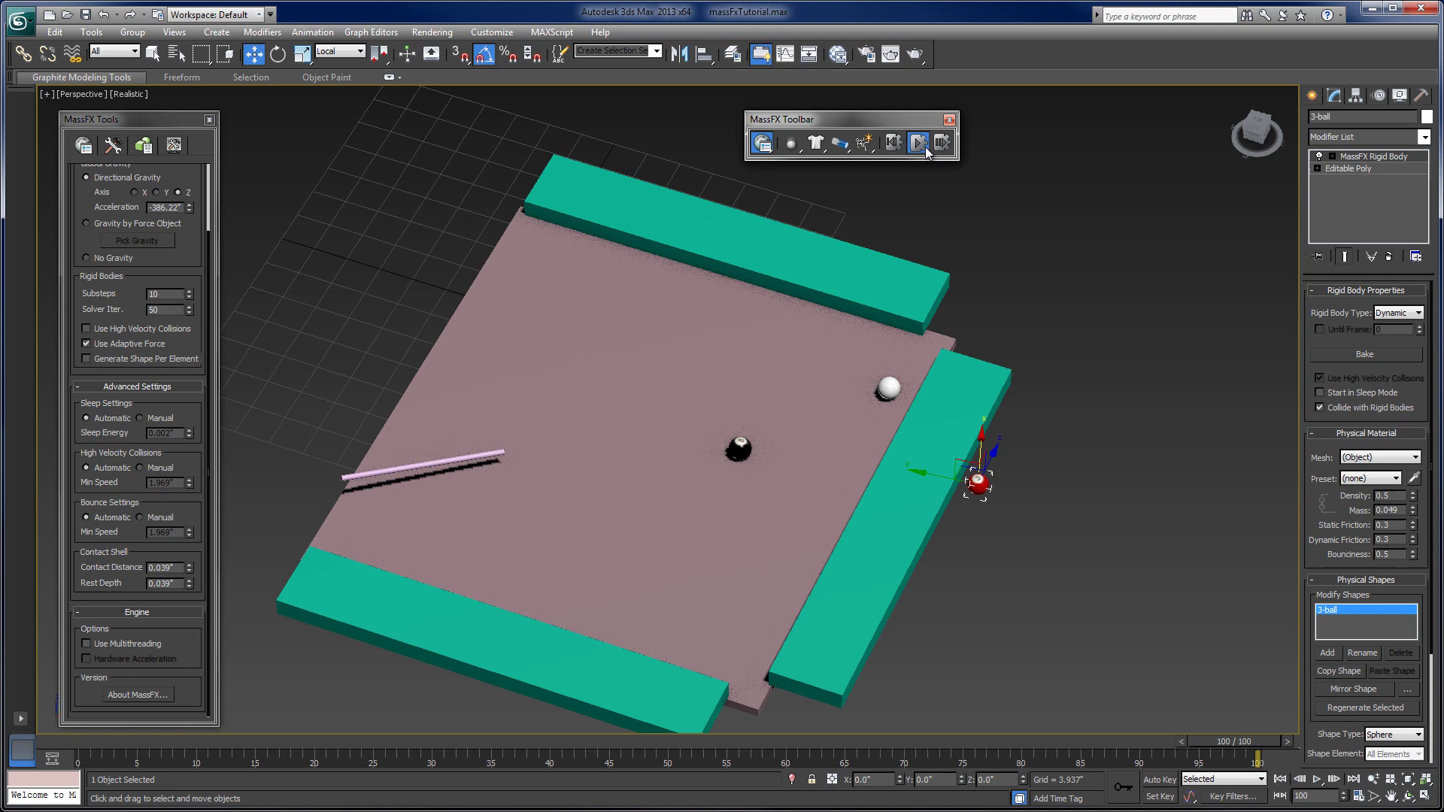
{"action": "middle_click_drag", "start_coordinate": [1001, 452], "coordinate": [941, 435], "text": "alt"}
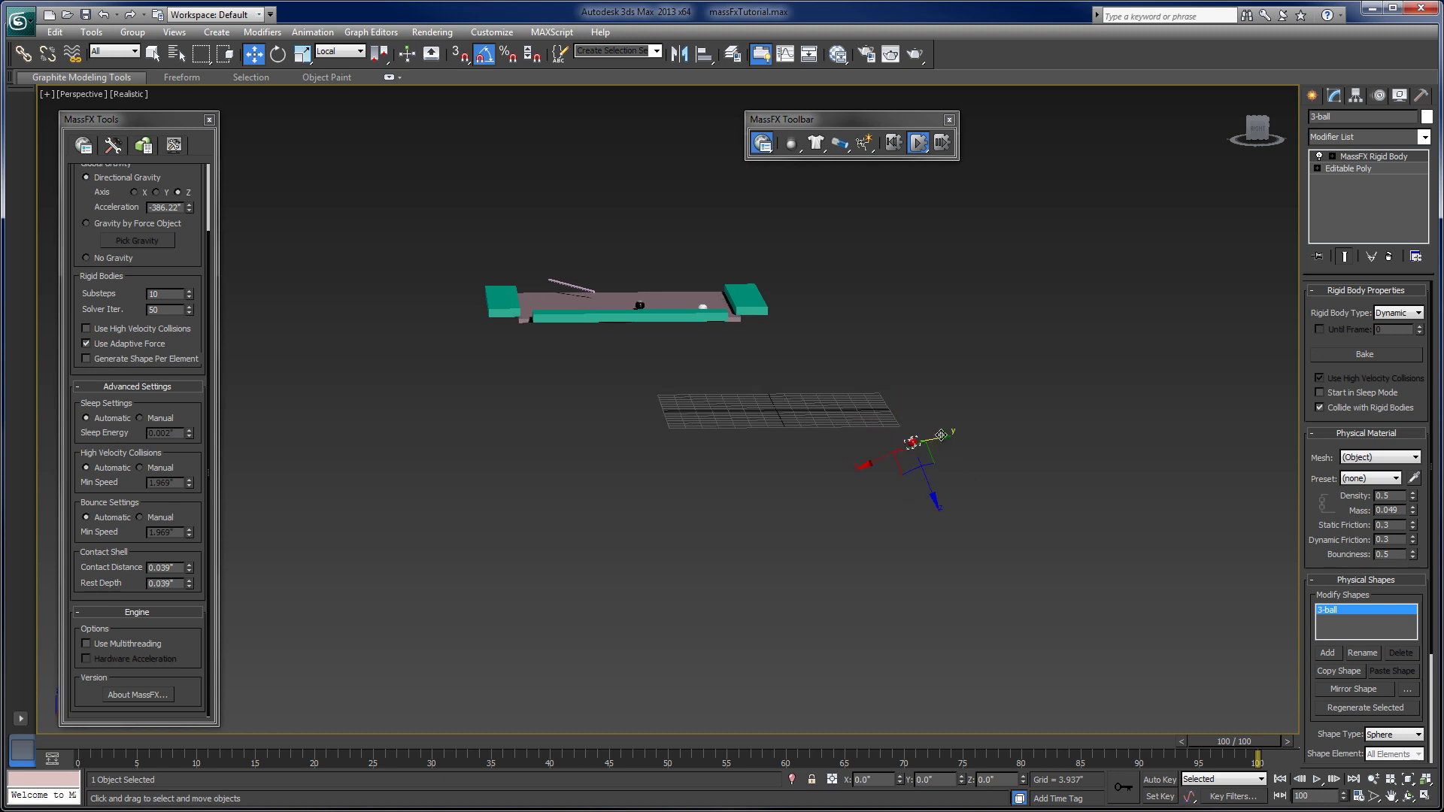
{"action": "scroll", "coordinate": [142, 223], "scroll_direction": "up", "scroll_amount": 3}
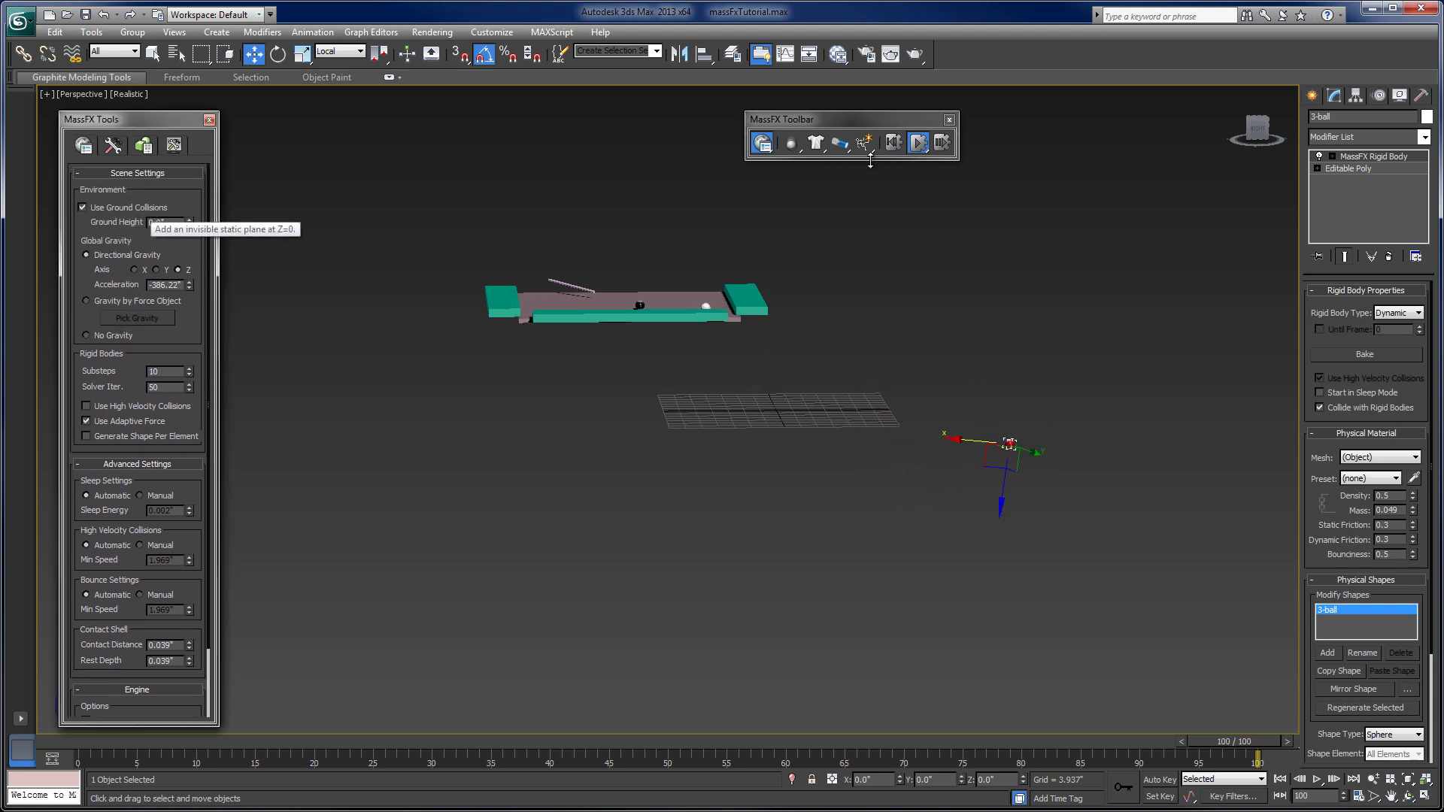
- Reset the MassFX simulation to frame 0 and bring the table back into view
{"action": "left_click", "coordinate": [894, 142]}
{"action": "middle_click_drag", "start_coordinate": [784, 264], "coordinate": [887, 386], "text": "alt"}
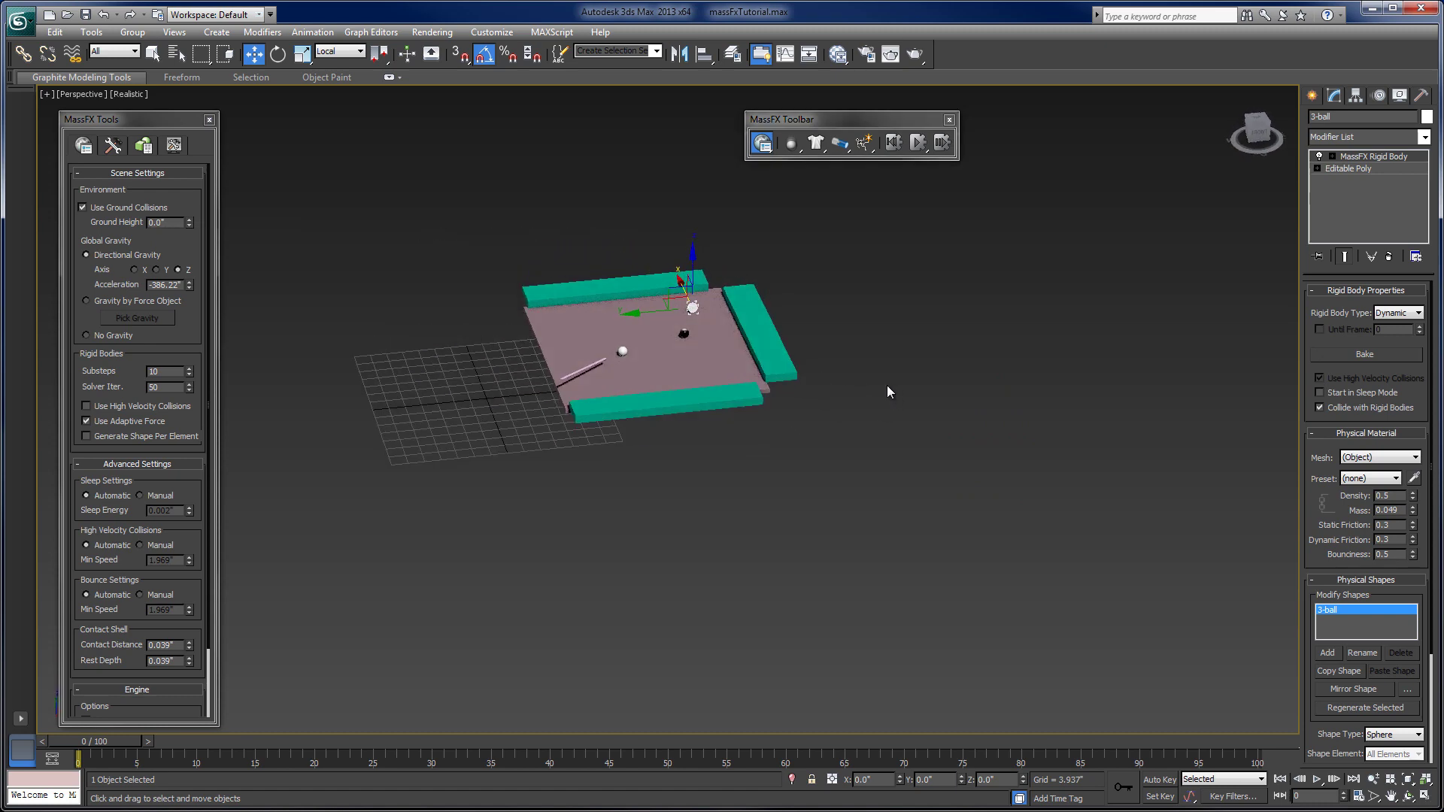
{"action": "scroll", "coordinate": [886, 391], "scroll_direction": "up", "scroll_amount": 6}
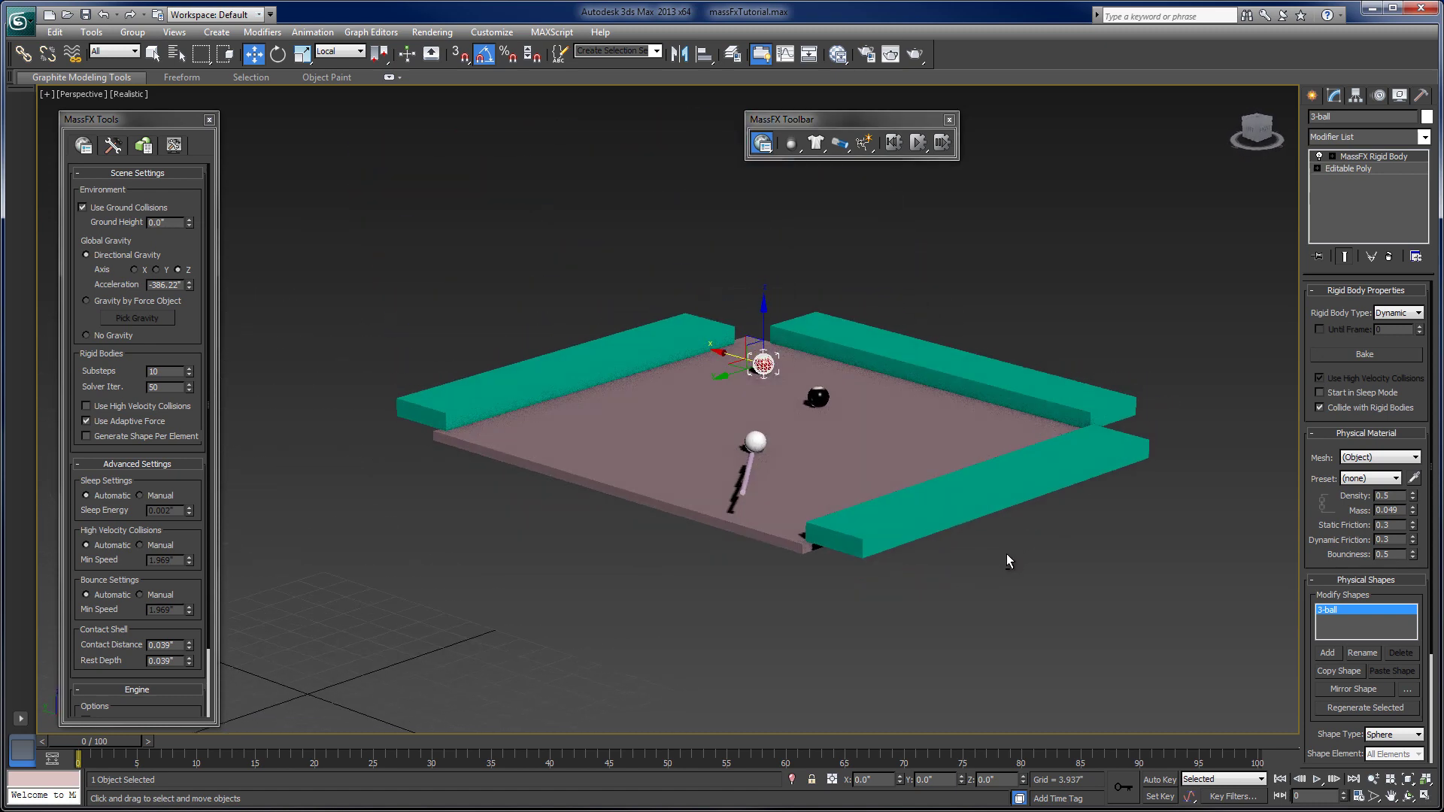
{"action": "scroll", "coordinate": [1006, 555], "scroll_direction": "up", "scroll_amount": 3}
{"action": "middle_click_drag", "start_coordinate": [998, 551], "coordinate": [973, 540], "text": "alt"}
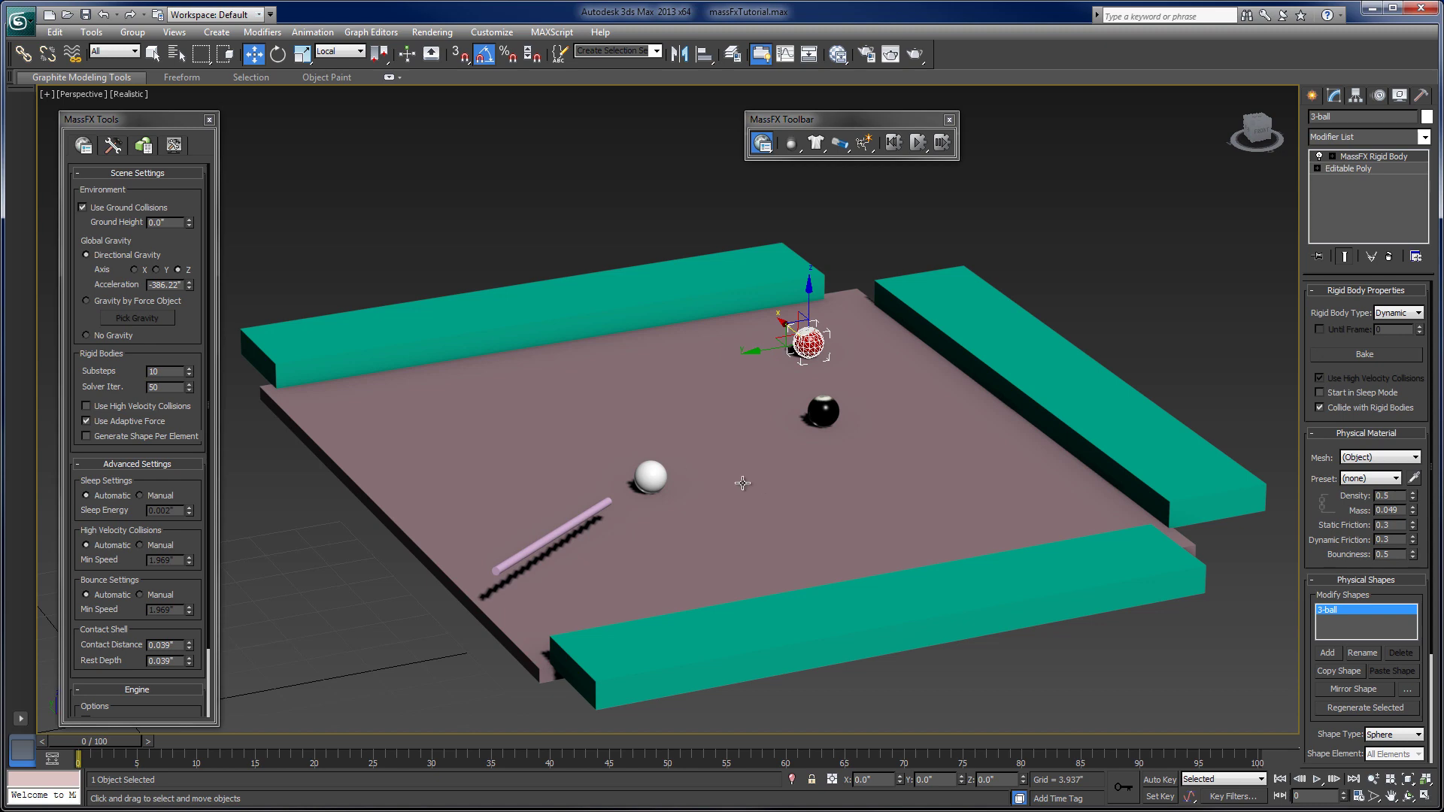
- Add the white cue ball to the 3-ball selection and show MassFX Simulation Tools
{"action": "left_click", "coordinate": [661, 475], "text": "ctrl"}
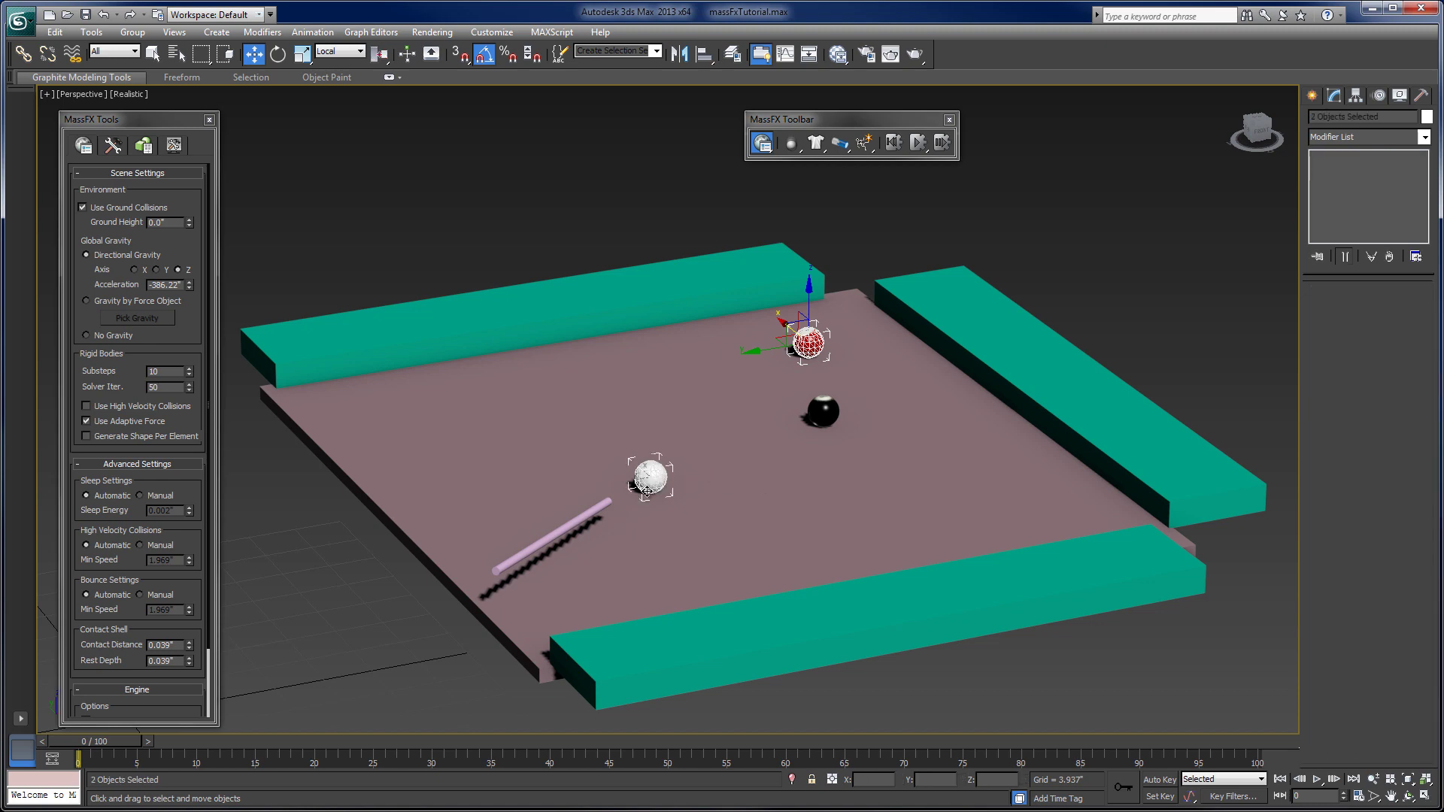
{"action": "left_click", "coordinate": [586, 516], "text": "ctrl"}
{"action": "left_click", "coordinate": [578, 527], "text": "alt"}
{"action": "middle_click_drag", "start_coordinate": [758, 544], "coordinate": [697, 518], "text": "alt"}
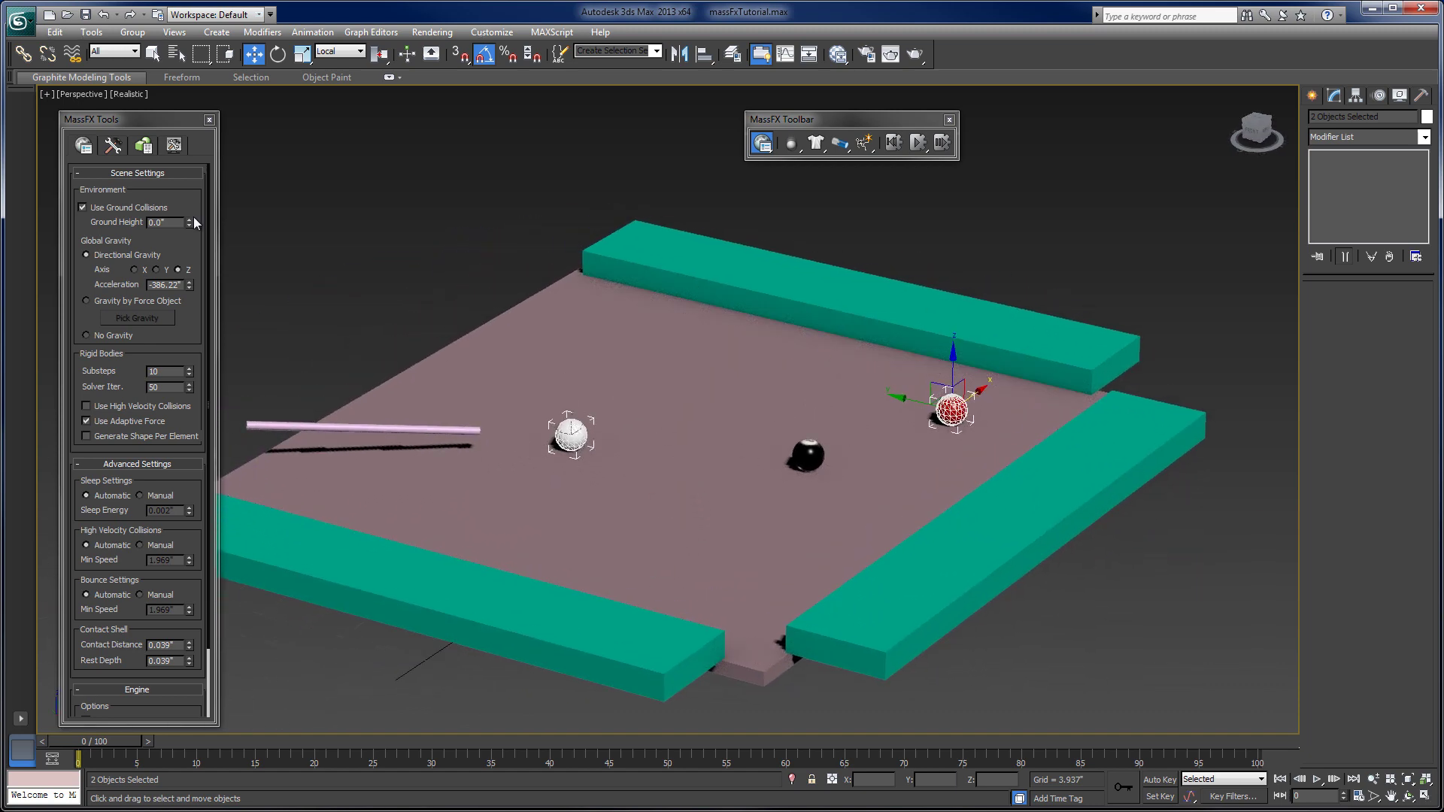
{"action": "left_click", "coordinate": [112, 146]}
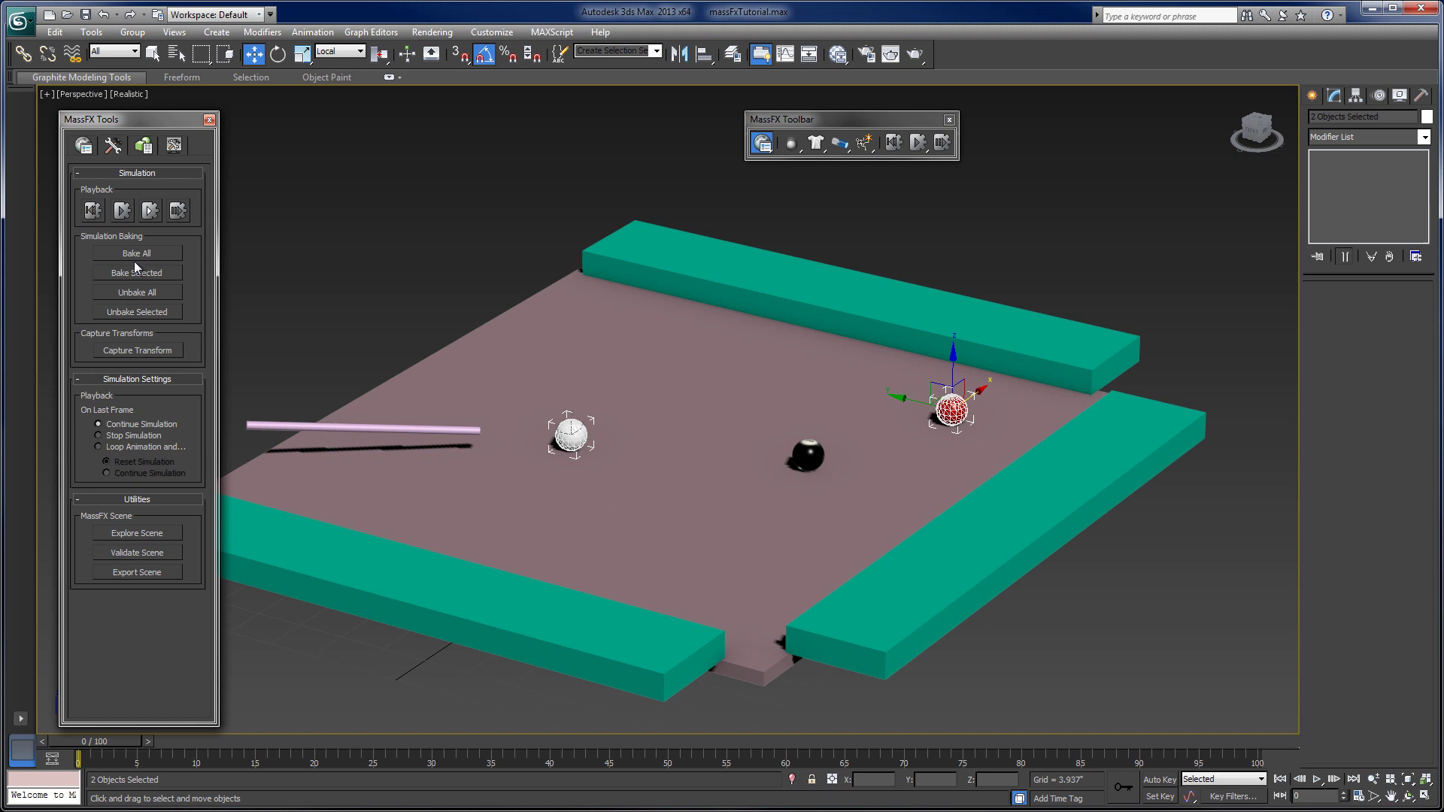
- Set Substeps to 50 and Solver Iterations to 100, then bake the cue ball and 3-ball
{"action": "left_click", "coordinate": [83, 145]}
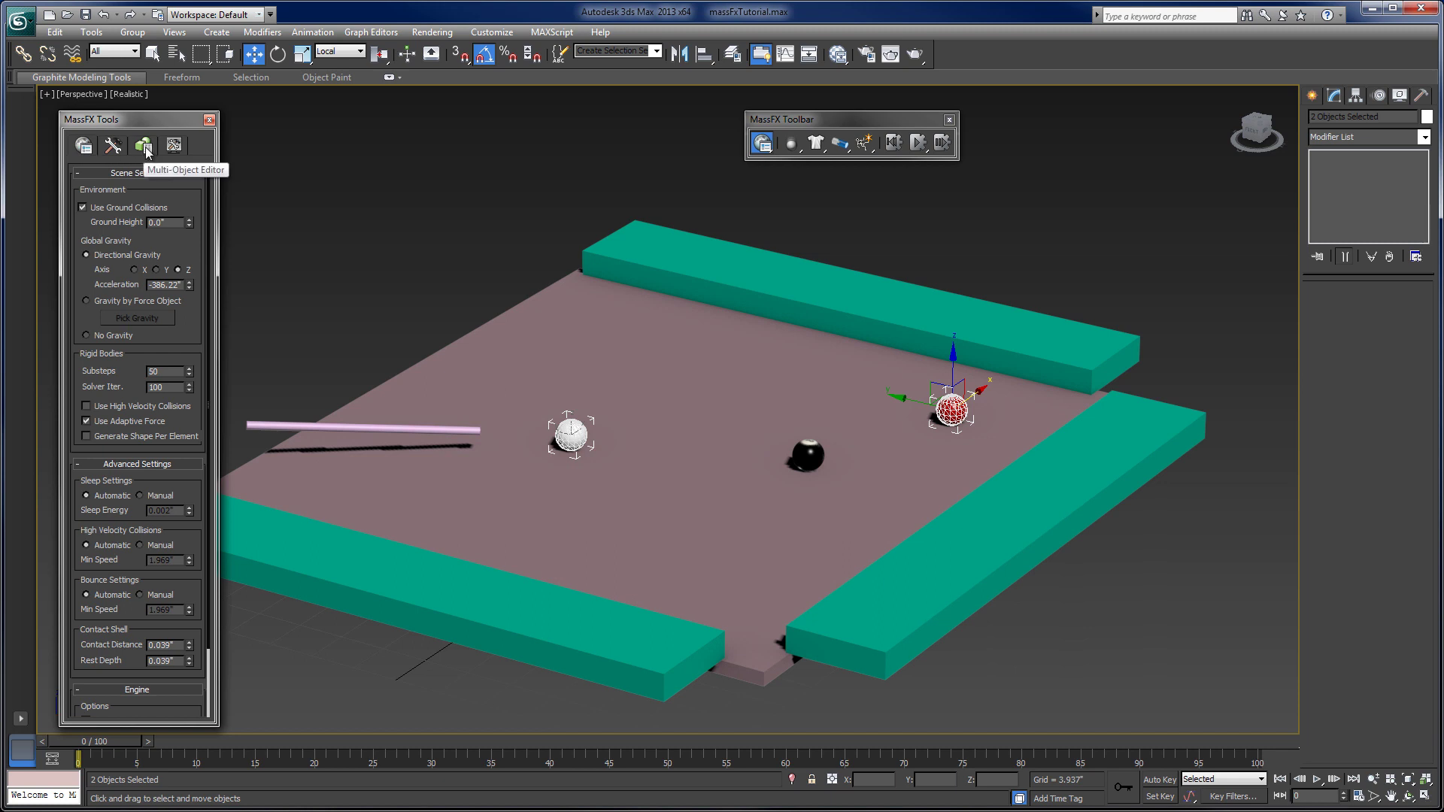
{"action": "left_click", "coordinate": [113, 145]}
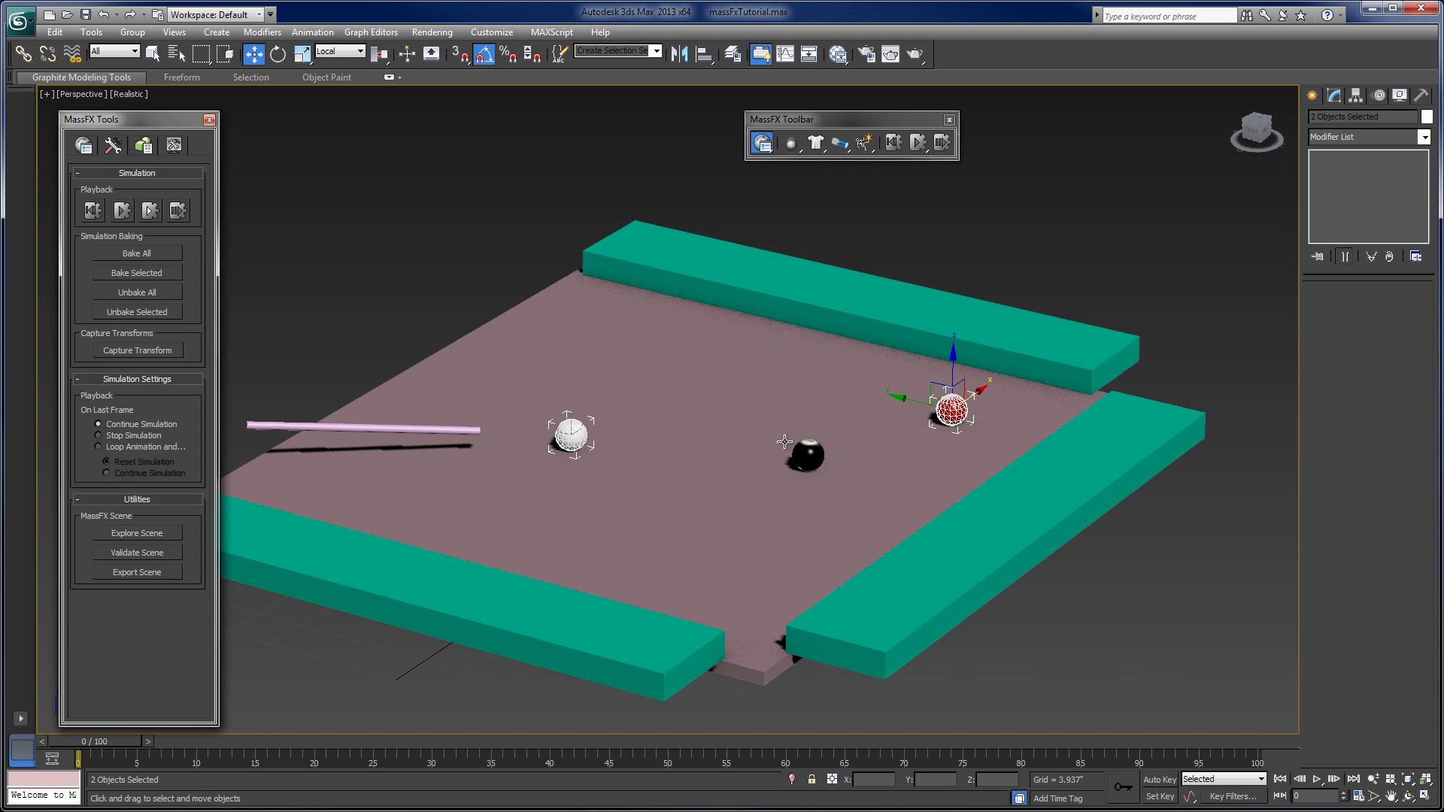
{"action": "left_click", "coordinate": [159, 273]}
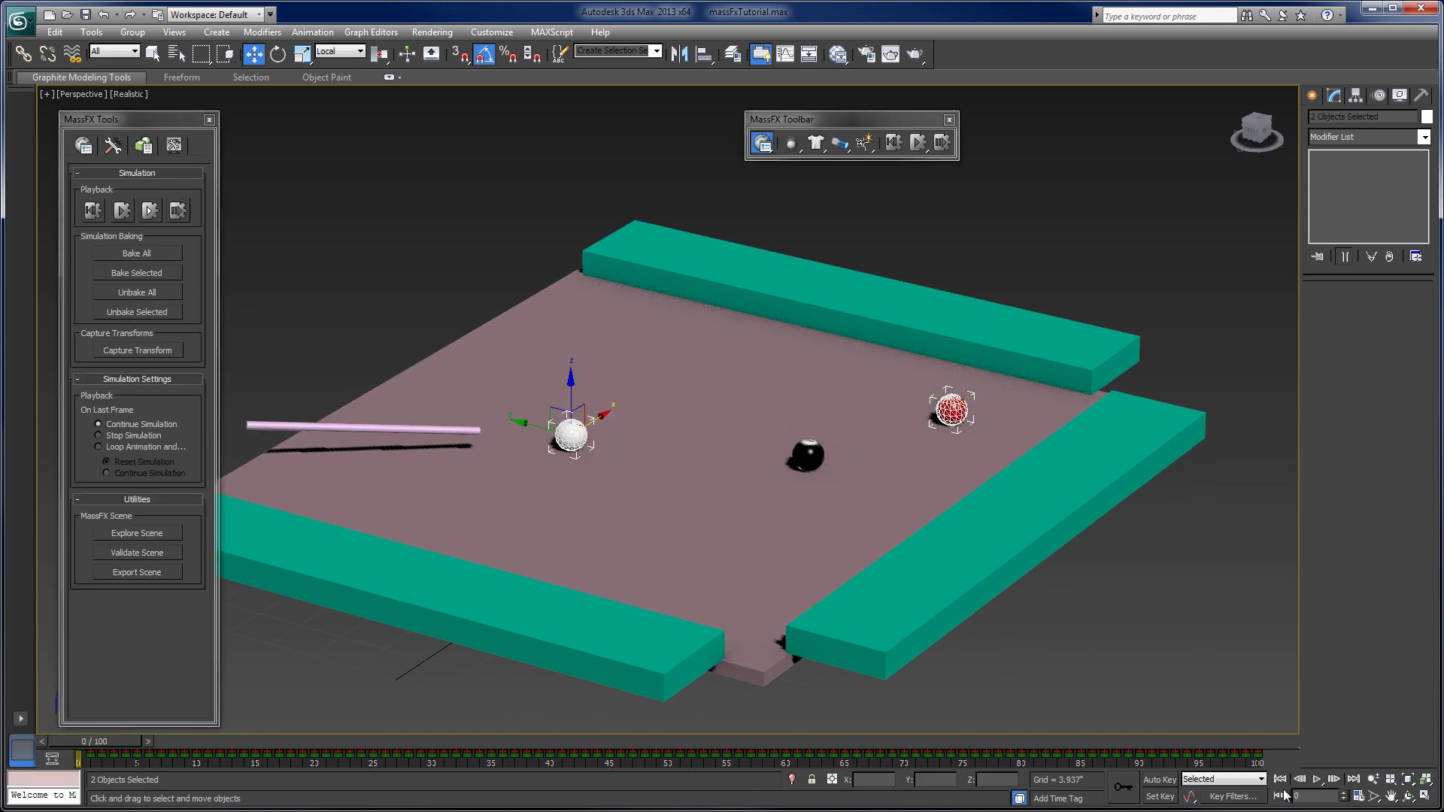
{"action": "left_click", "coordinate": [1359, 797]}
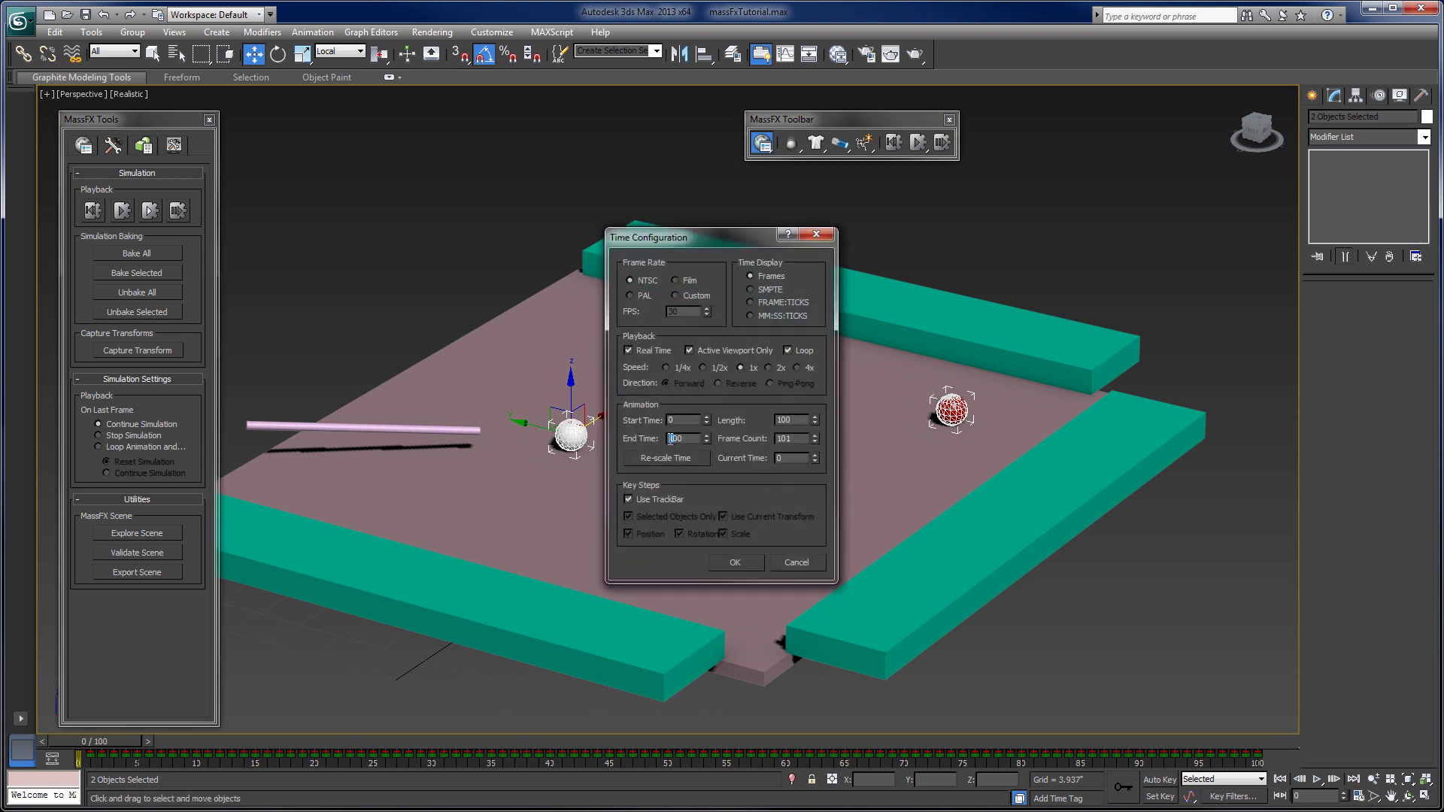
- Extend the timeline to 300 frames, preview and reset the simulation, and unbake all keys
{"action": "left_click", "coordinate": [760, 562]}
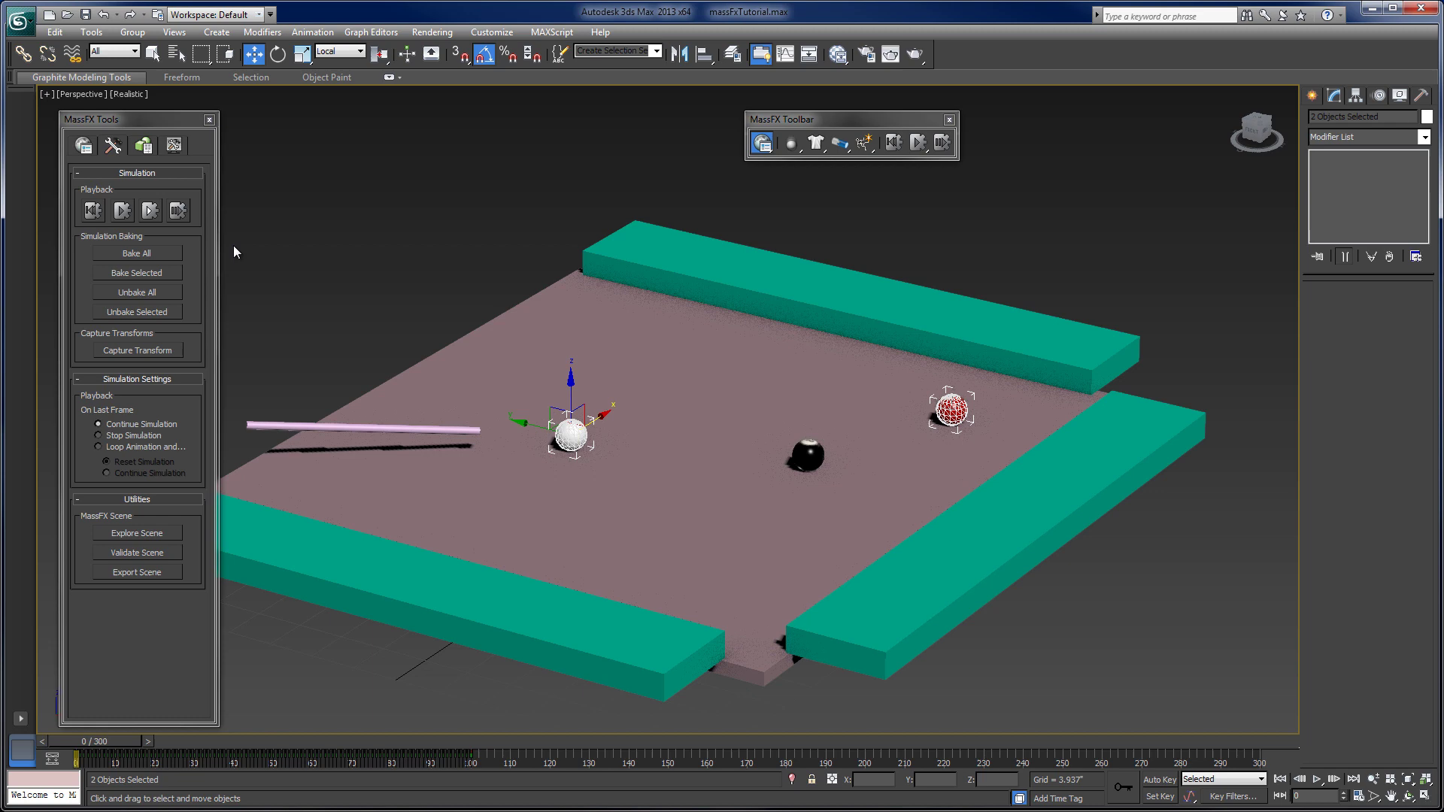
{"action": "left_click", "coordinate": [124, 210]}
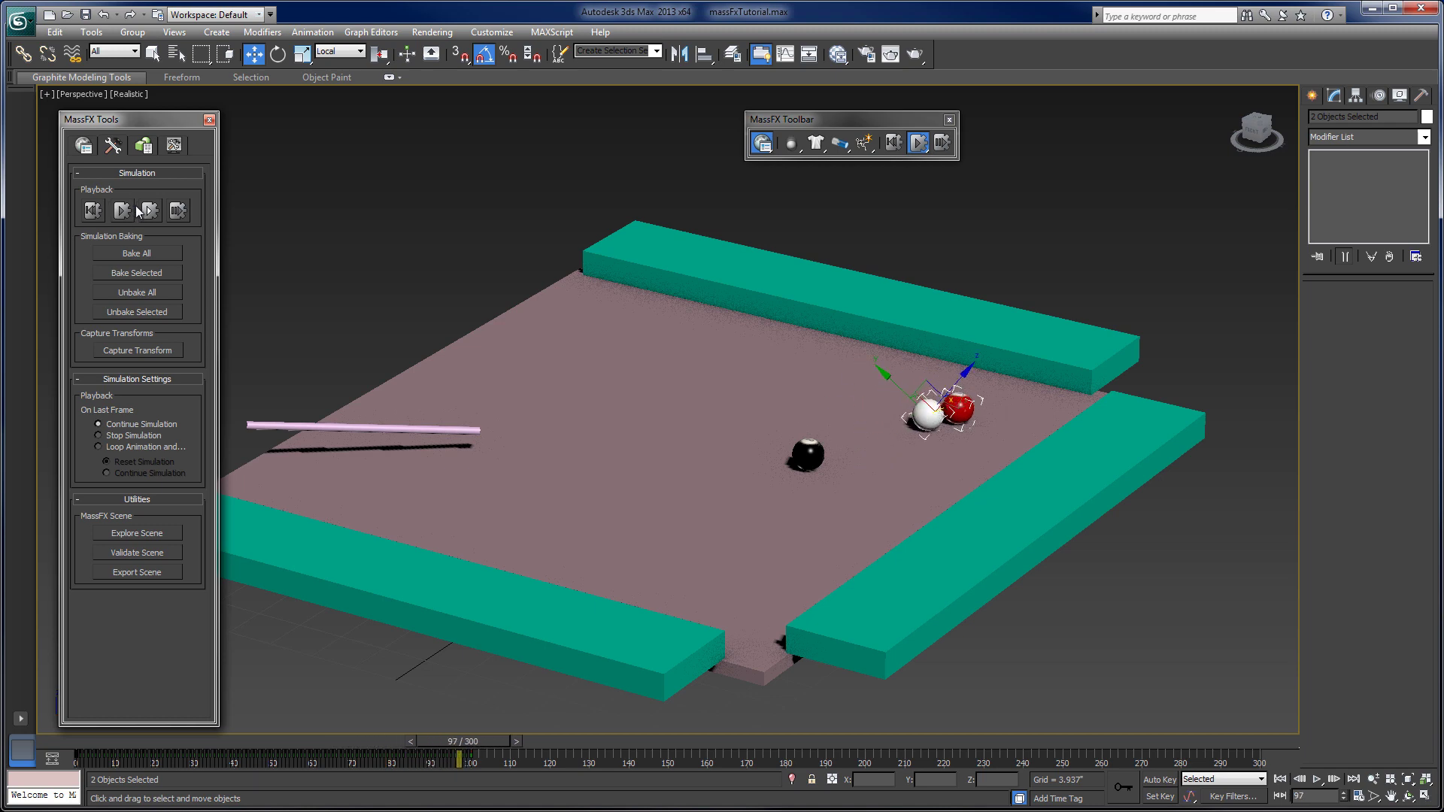
{"action": "left_click", "coordinate": [895, 144]}
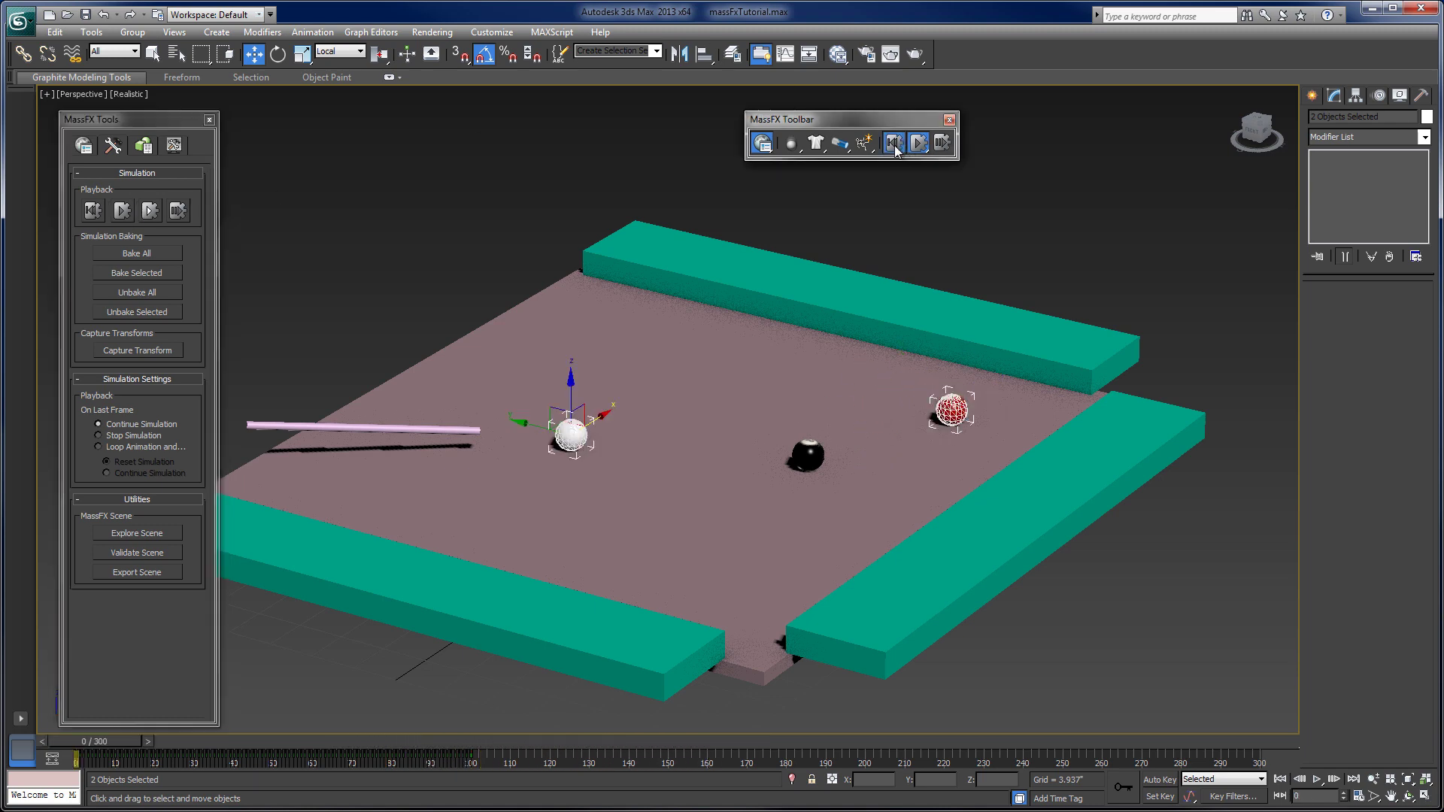
{"action": "left_click", "coordinate": [143, 292]}
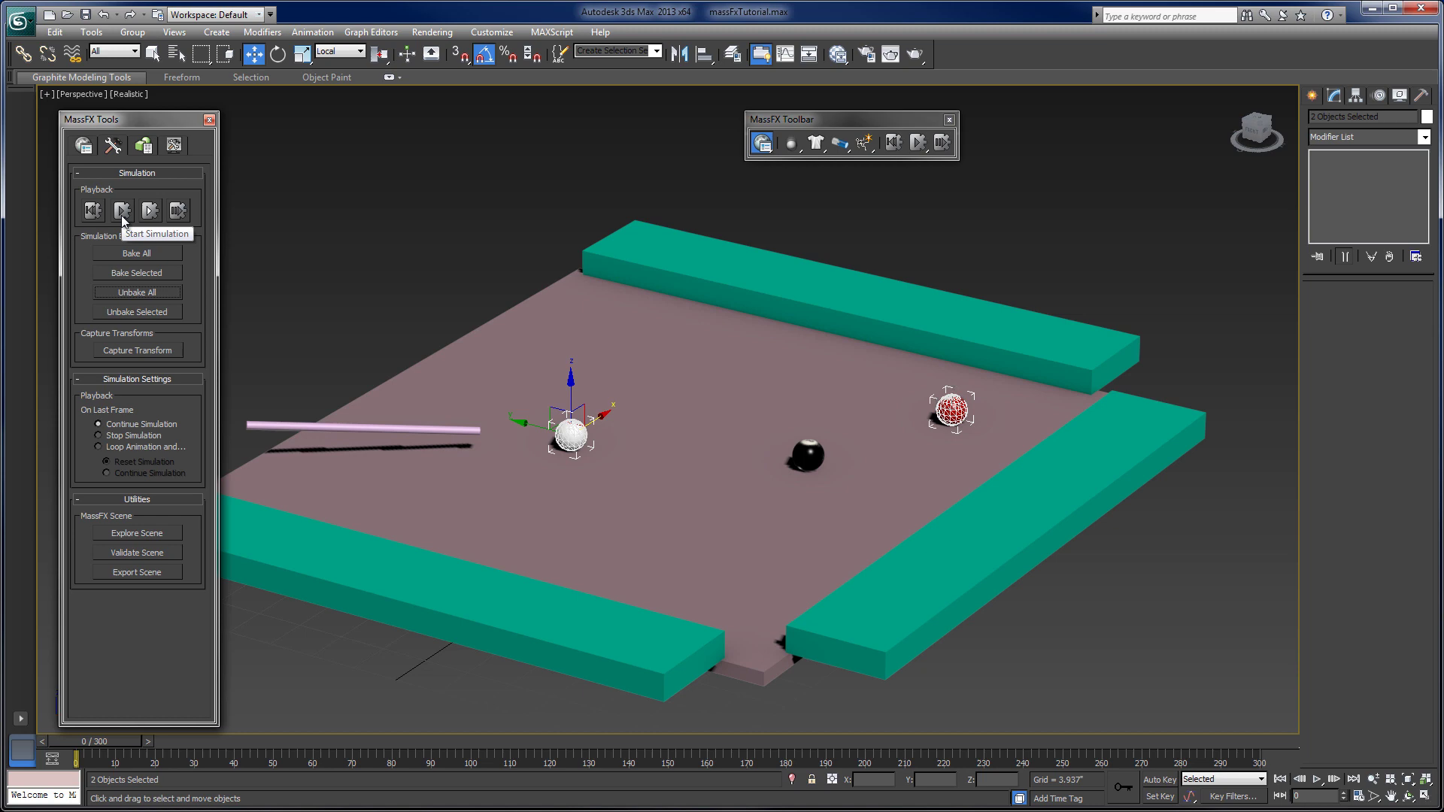
- Rebake the cue ball and 3-ball over 300 frames and scrub to check the collision
{"action": "left_click", "coordinate": [128, 273]}
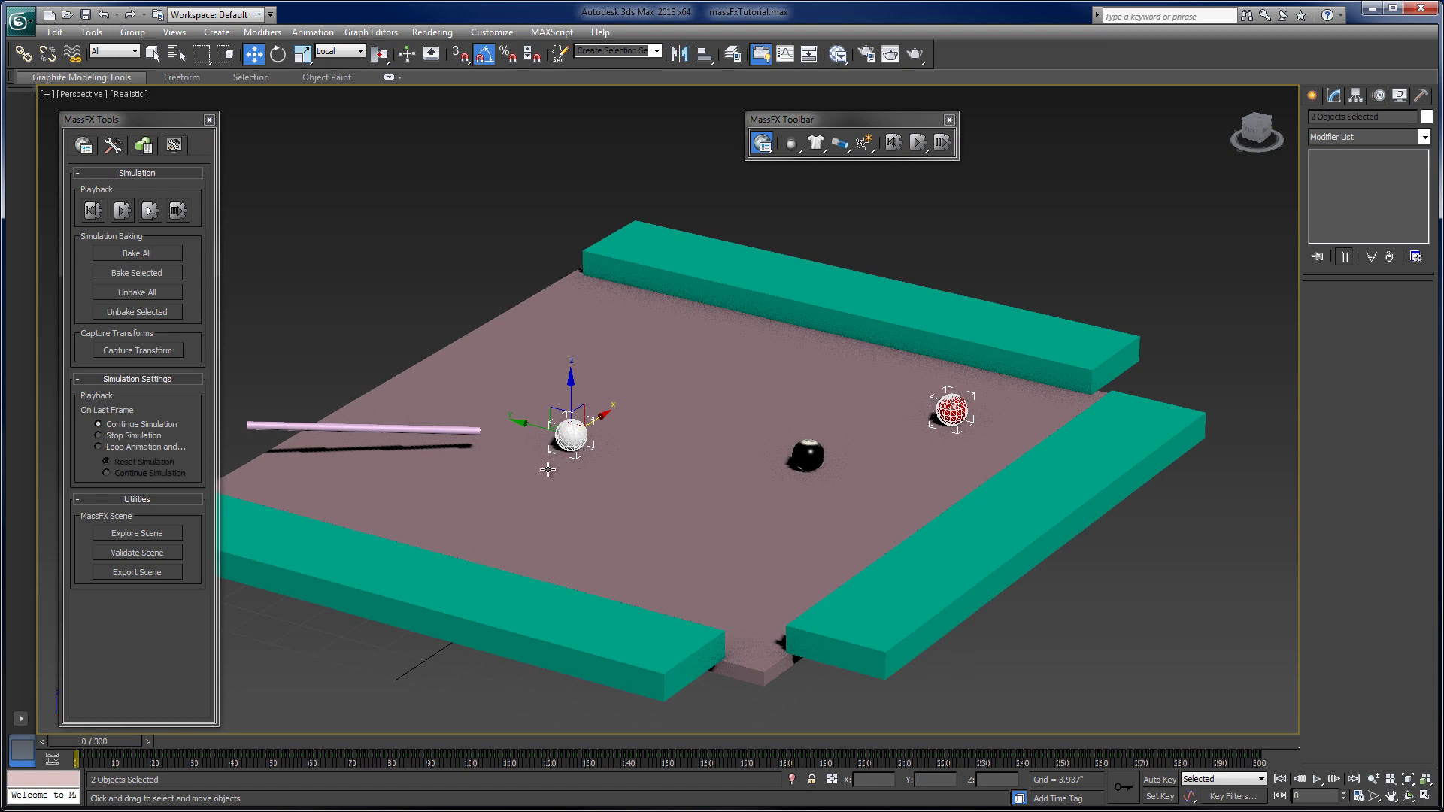
{"action": "middle_click_drag", "start_coordinate": [547, 470], "coordinate": [625, 473], "text": "alt"}
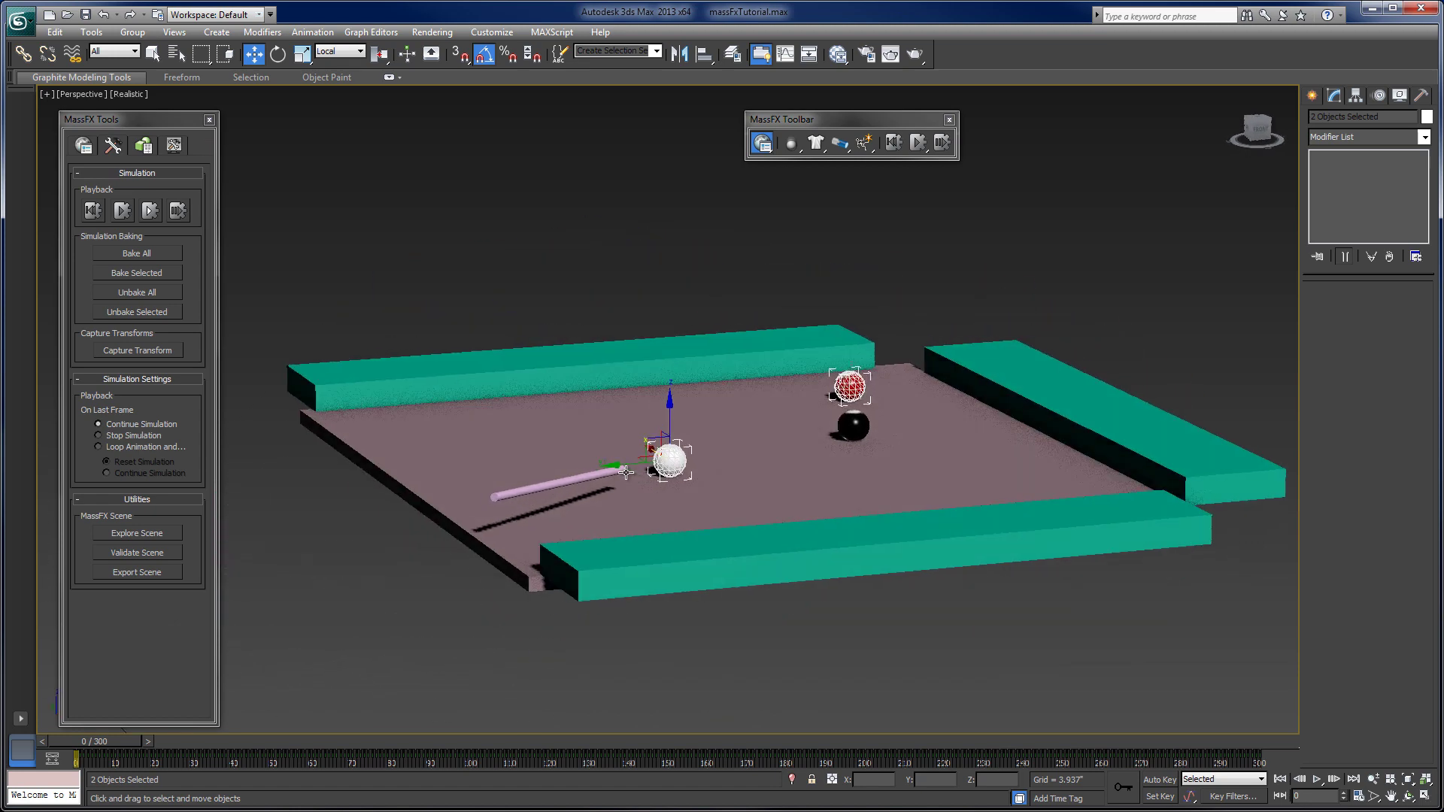
{"action": "left_click_drag", "start_coordinate": [121, 745], "coordinate": [910, 634]}
{"action": "key", "text": "w"}
{"action": "key", "text": "F4"}
{"action": "key", "text": "F4"}
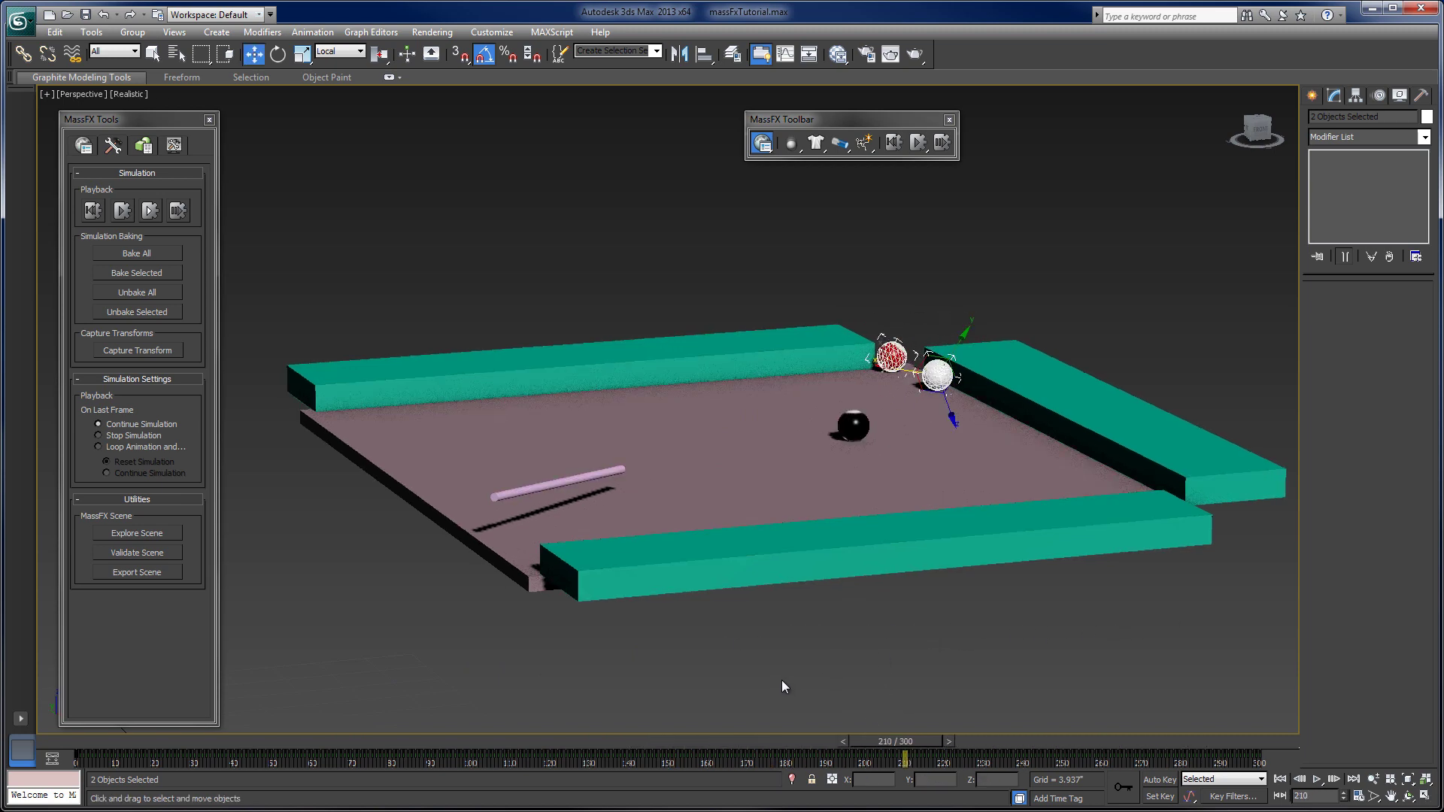
{"action": "left_click", "coordinate": [707, 667]}
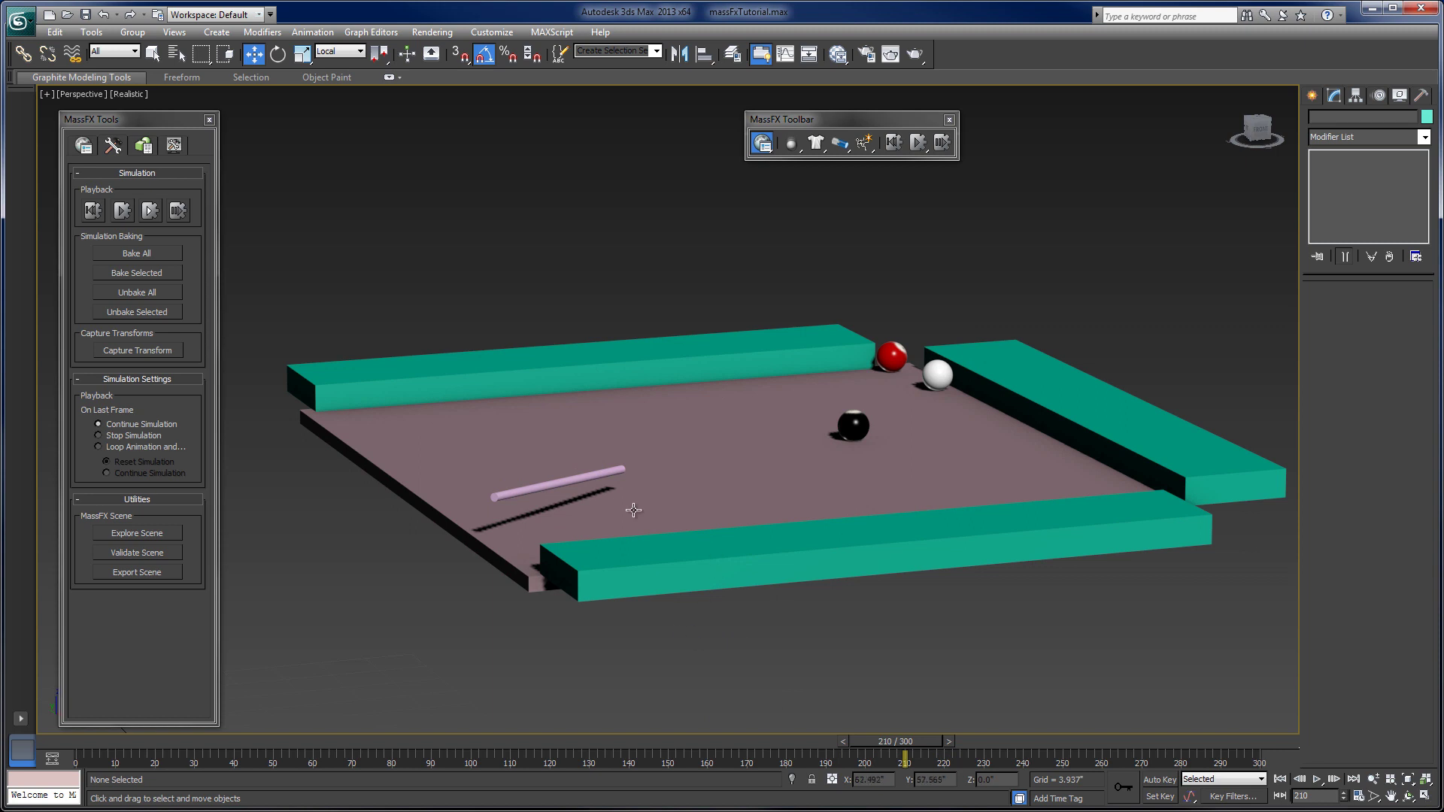
- Unhide all objects, then hide the racked balls
{"action": "right_click", "coordinate": [636, 269]}
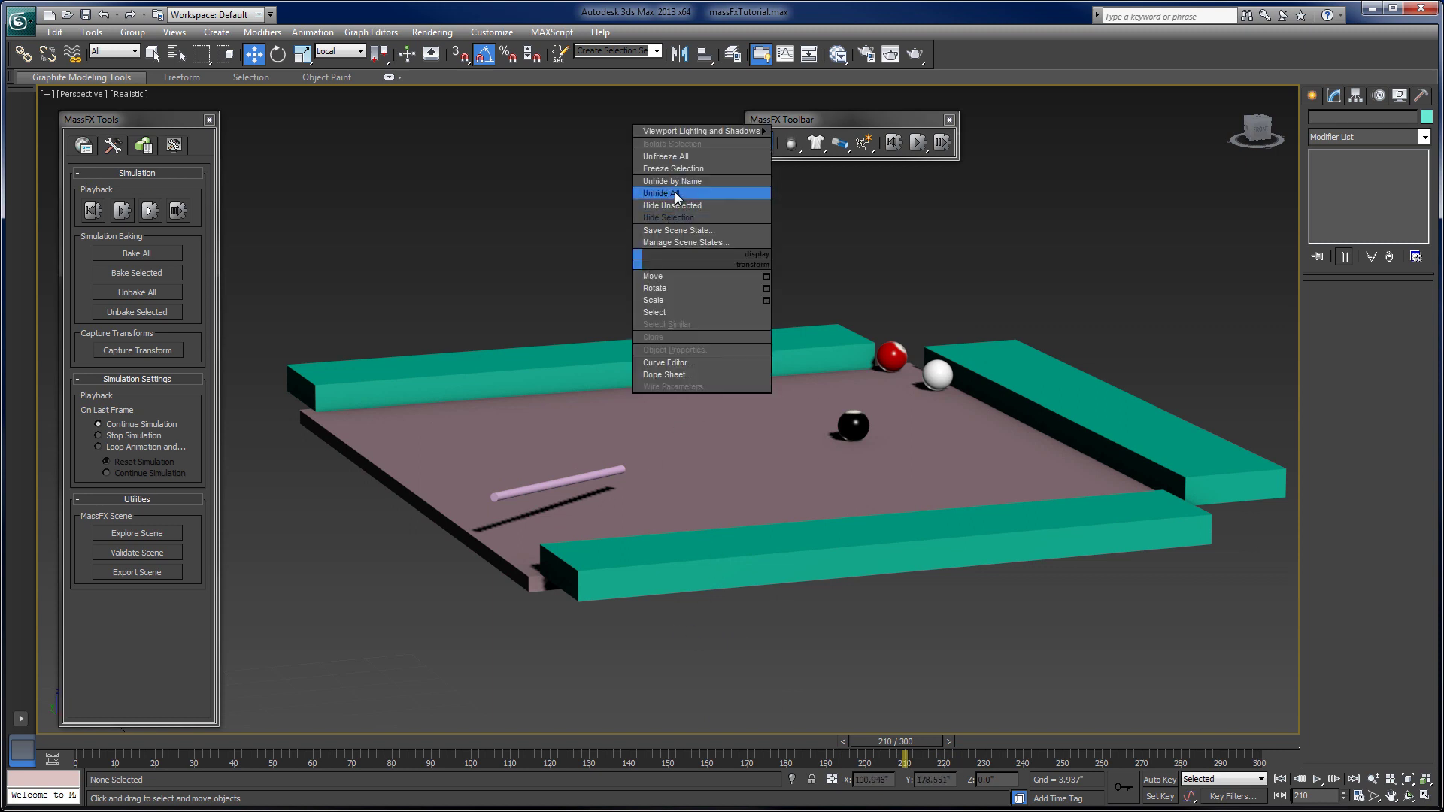
{"action": "left_click", "coordinate": [681, 181]}
{"action": "left_click", "coordinate": [786, 457]}
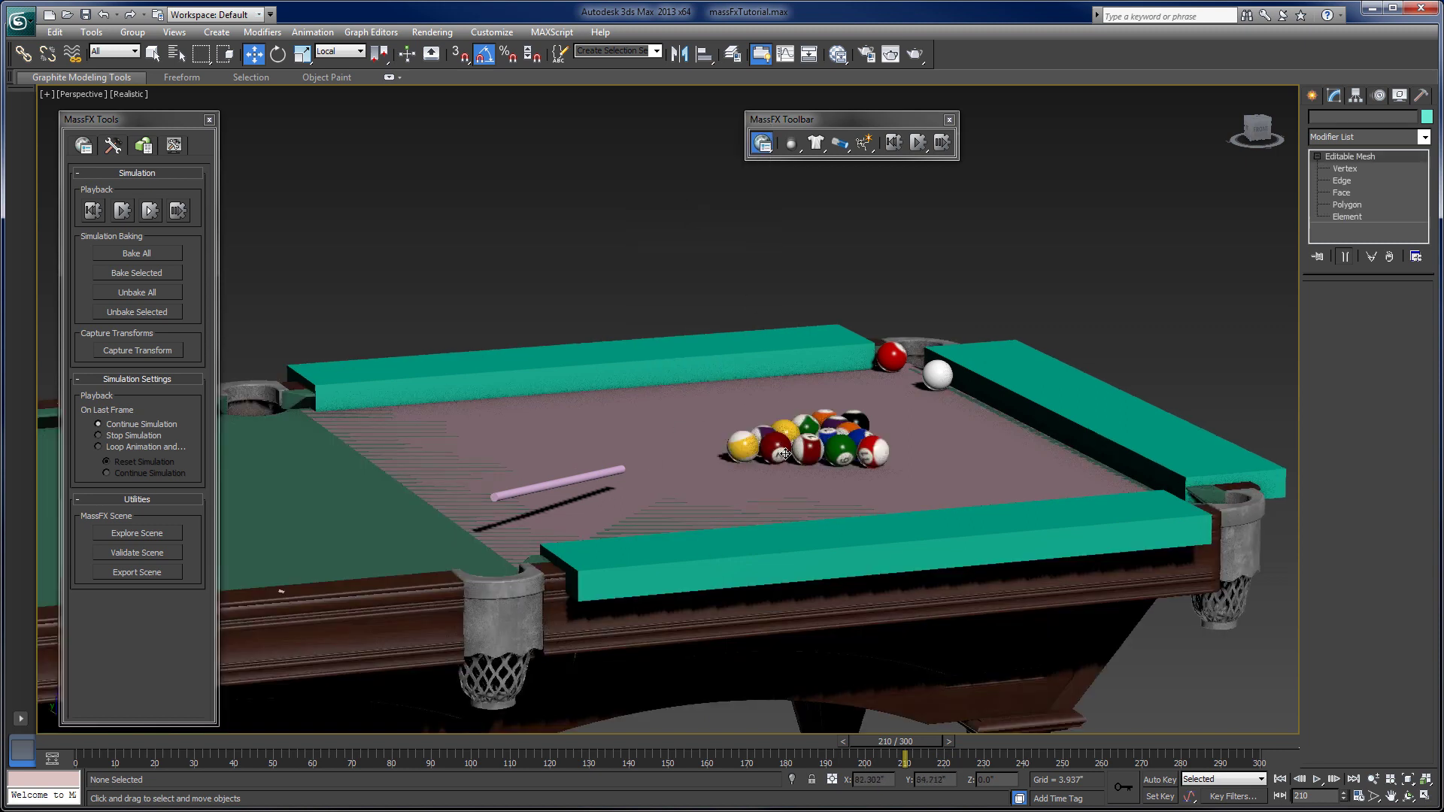
{"action": "right_click", "coordinate": [782, 449]}
{"action": "left_click", "coordinate": [830, 410]}
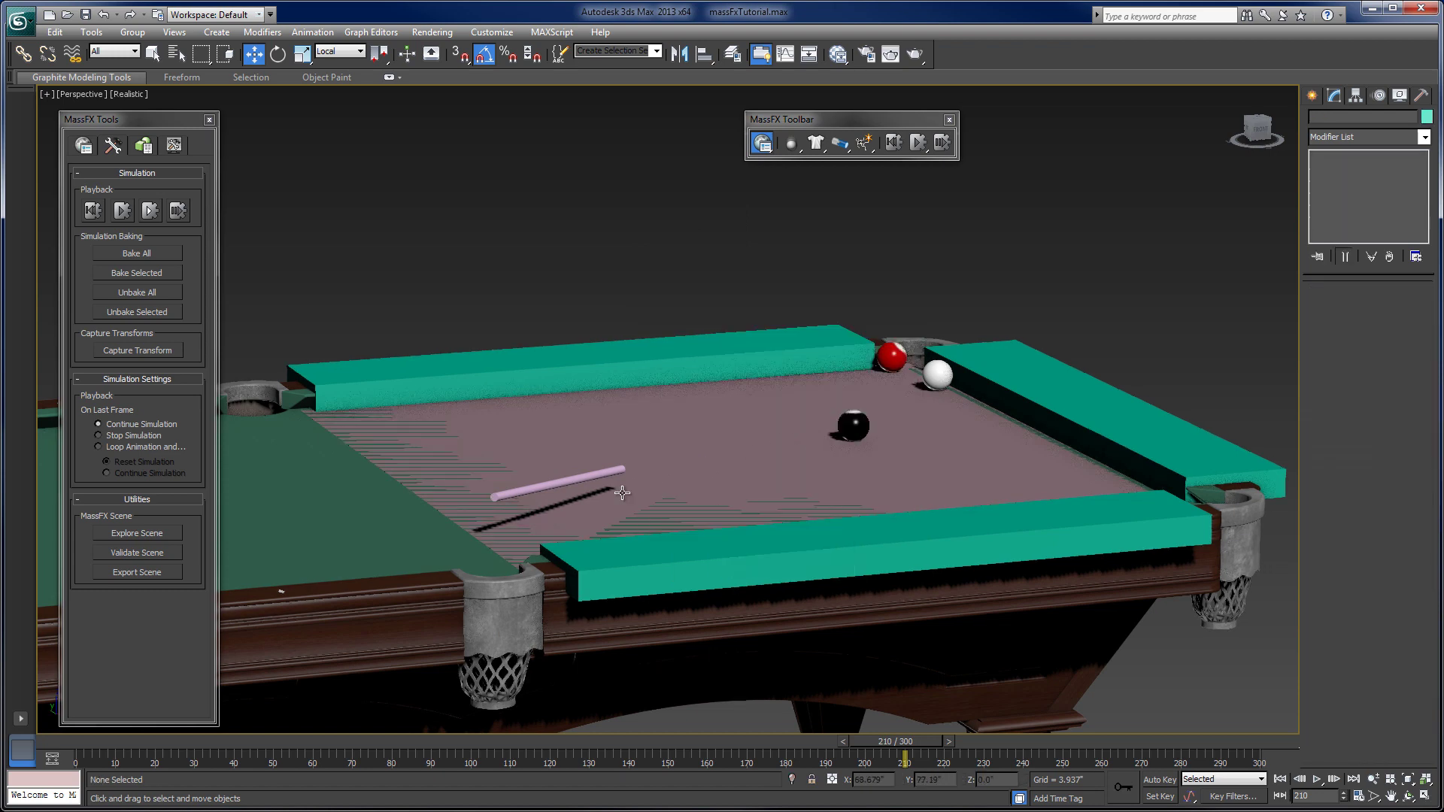
- Hide the green stand-in rails and the pink stand-in tabletop
{"action": "middle_click_drag", "start_coordinate": [895, 523], "coordinate": [912, 526], "text": "alt"}
{"action": "left_click", "coordinate": [913, 530]}
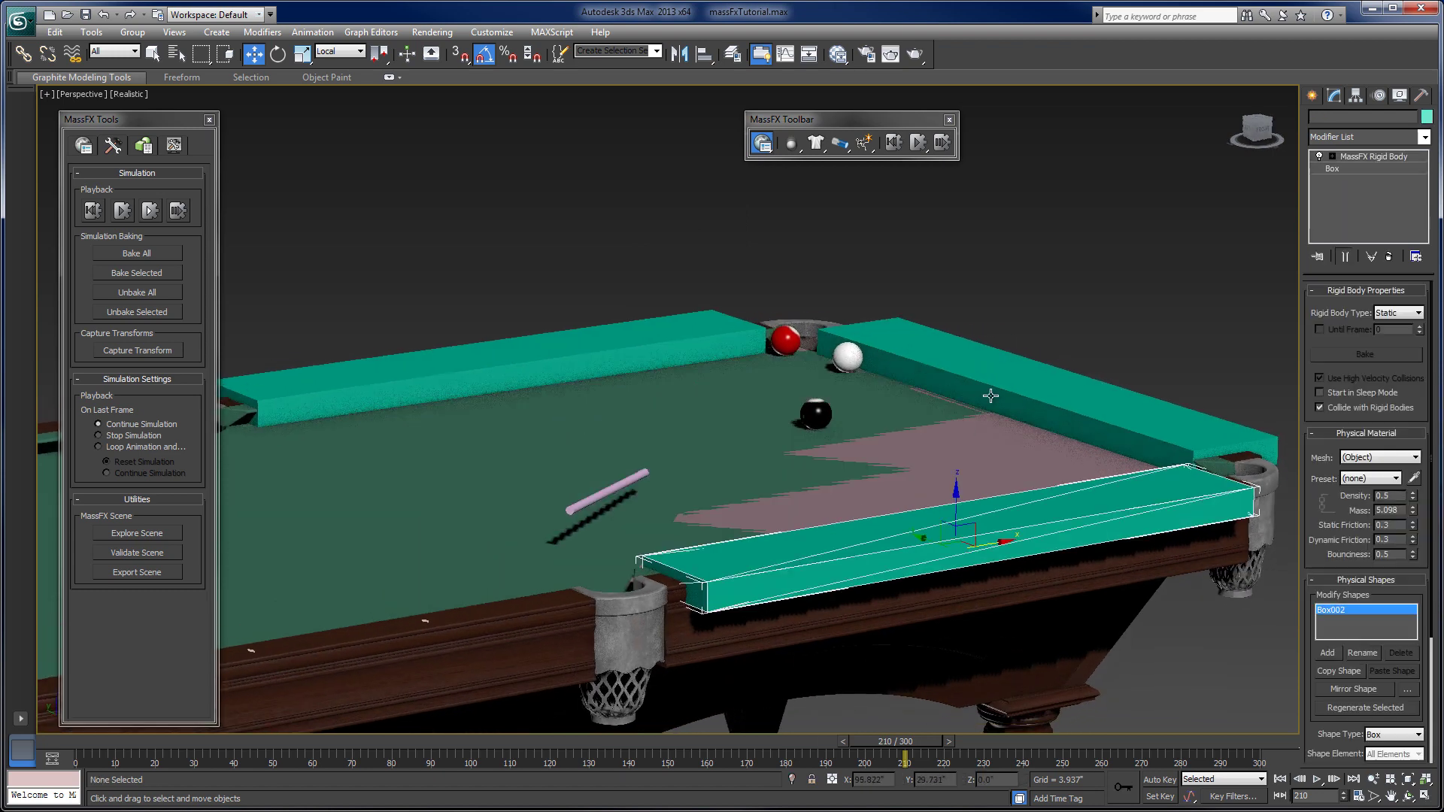
{"action": "left_click", "coordinate": [989, 362], "text": "ctrl"}
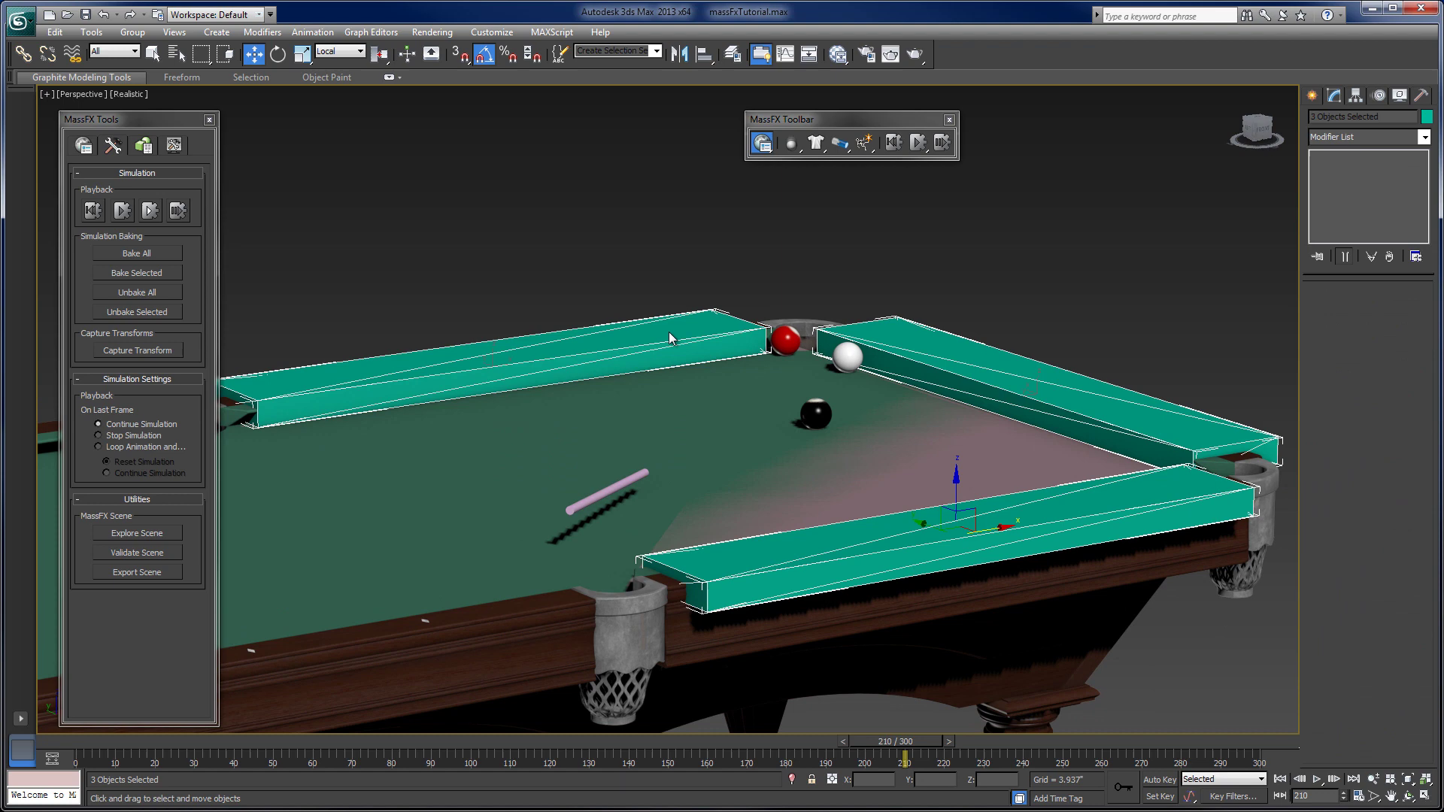
{"action": "right_click", "coordinate": [668, 332]}
{"action": "left_click", "coordinate": [700, 290]}
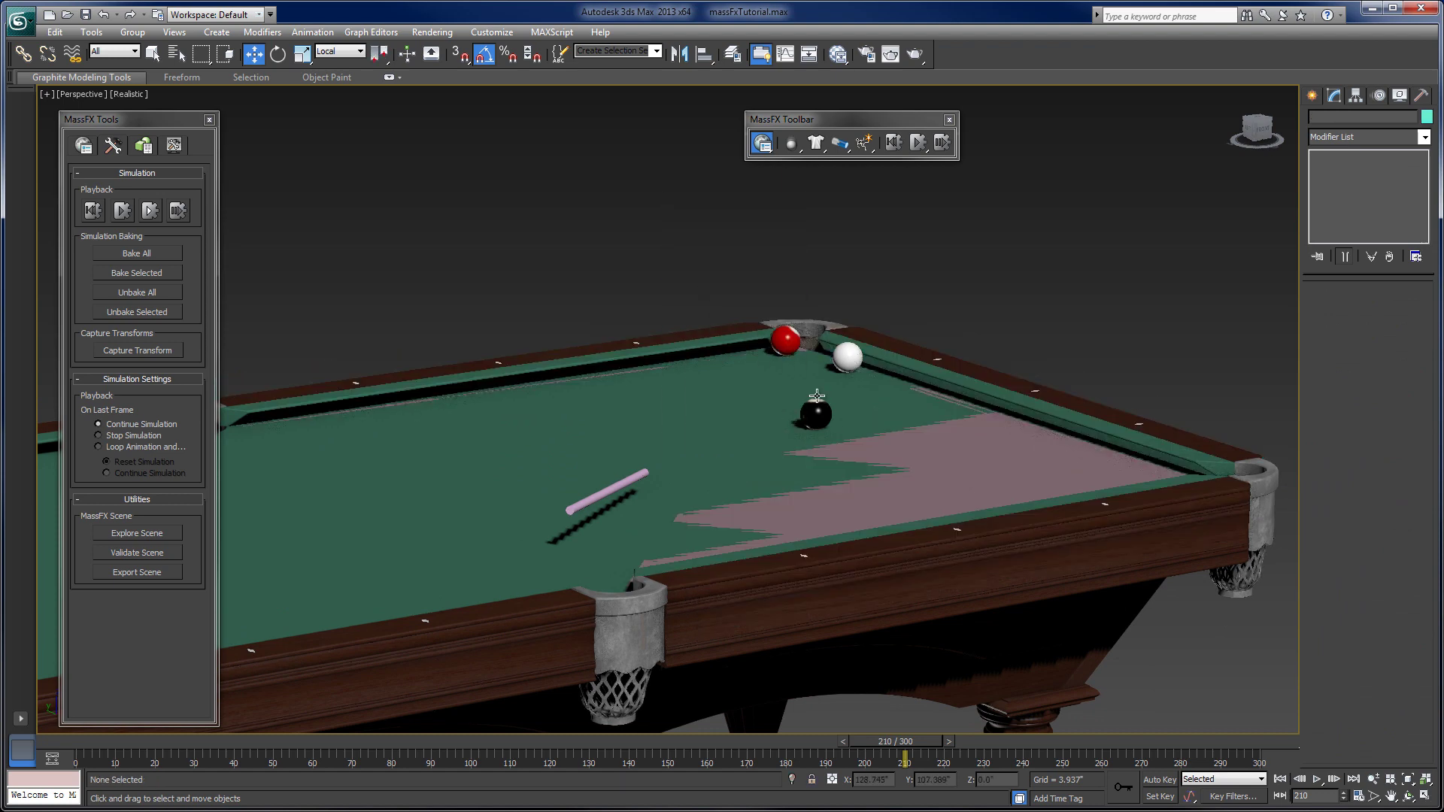
{"action": "left_click", "coordinate": [937, 493]}
{"action": "right_click", "coordinate": [939, 490]}
{"action": "left_click", "coordinate": [972, 454]}
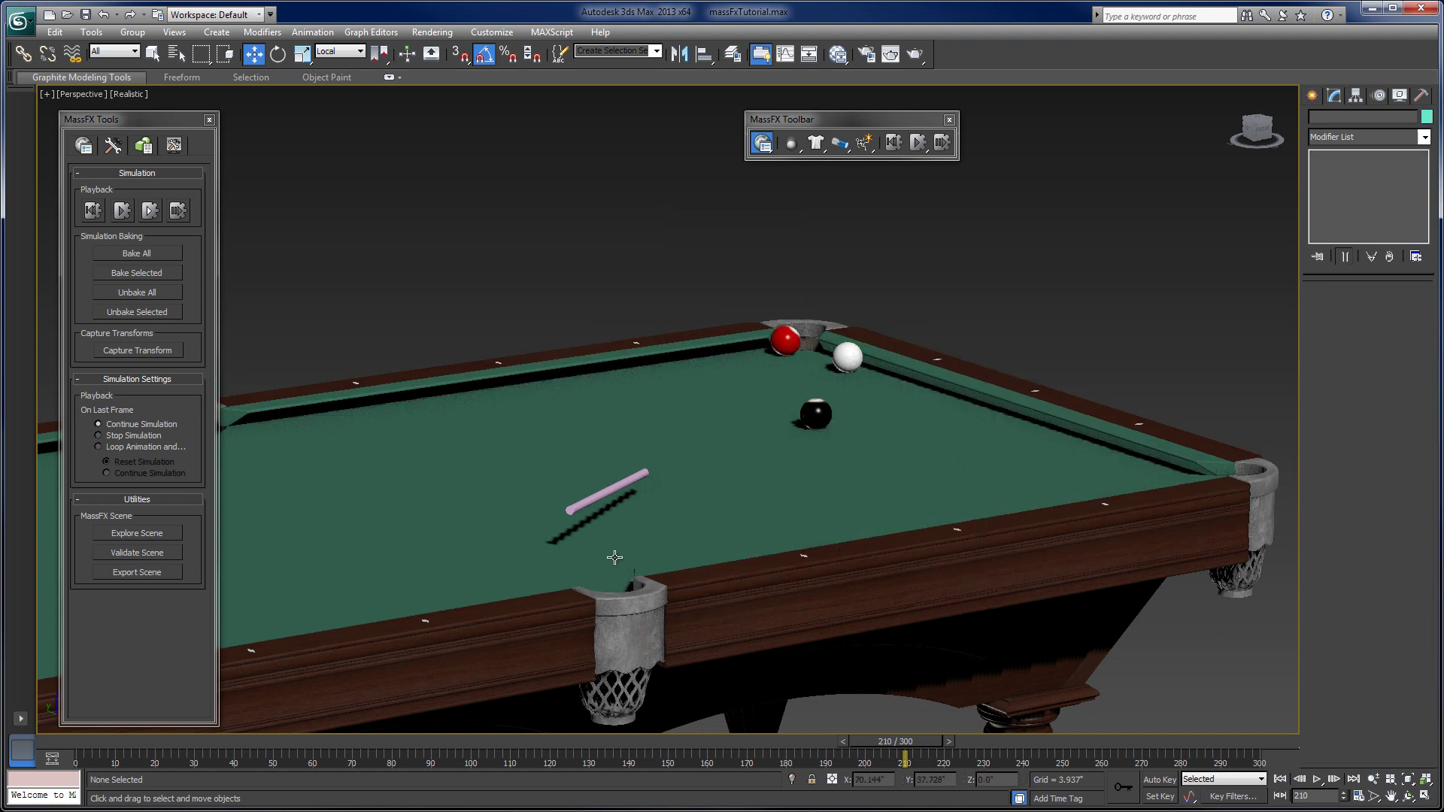
- Rewind to frame 0 and play the baked animation on the textured table
{"action": "middle_click_drag", "start_coordinate": [612, 555], "coordinate": [671, 570], "text": "alt"}
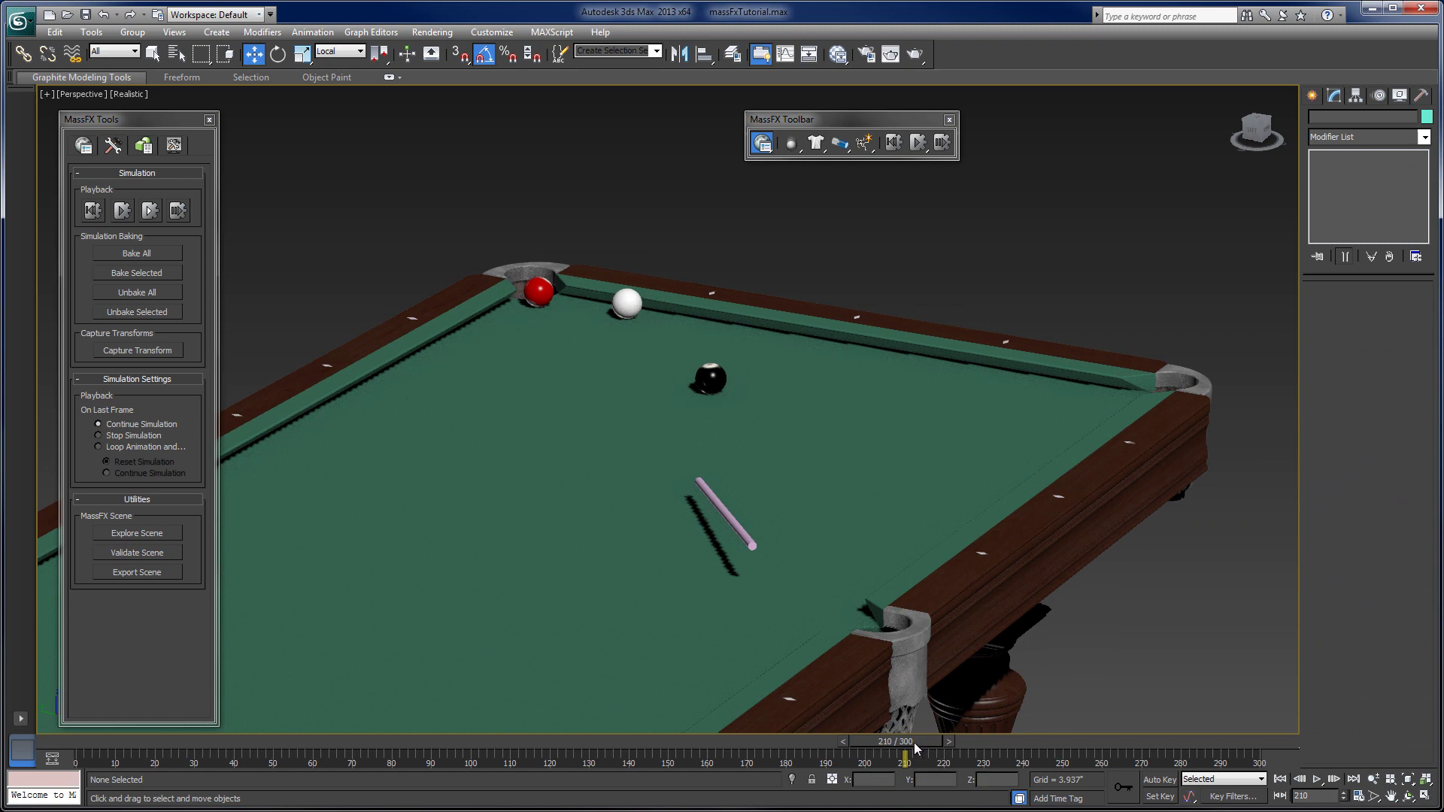
{"action": "left_click_drag", "start_coordinate": [914, 743], "coordinate": [75, 744]}
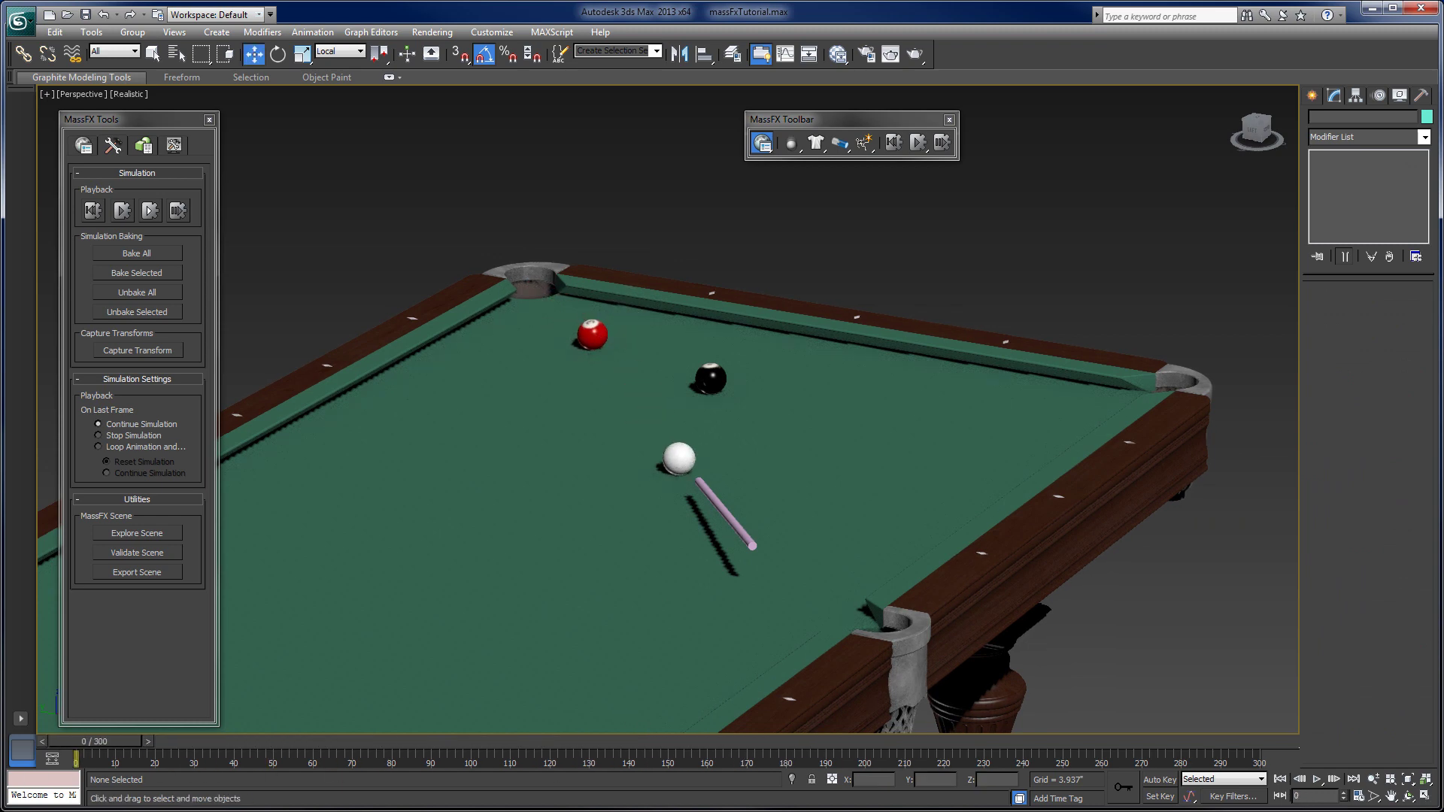
{"action": "left_click", "coordinate": [1318, 780]}
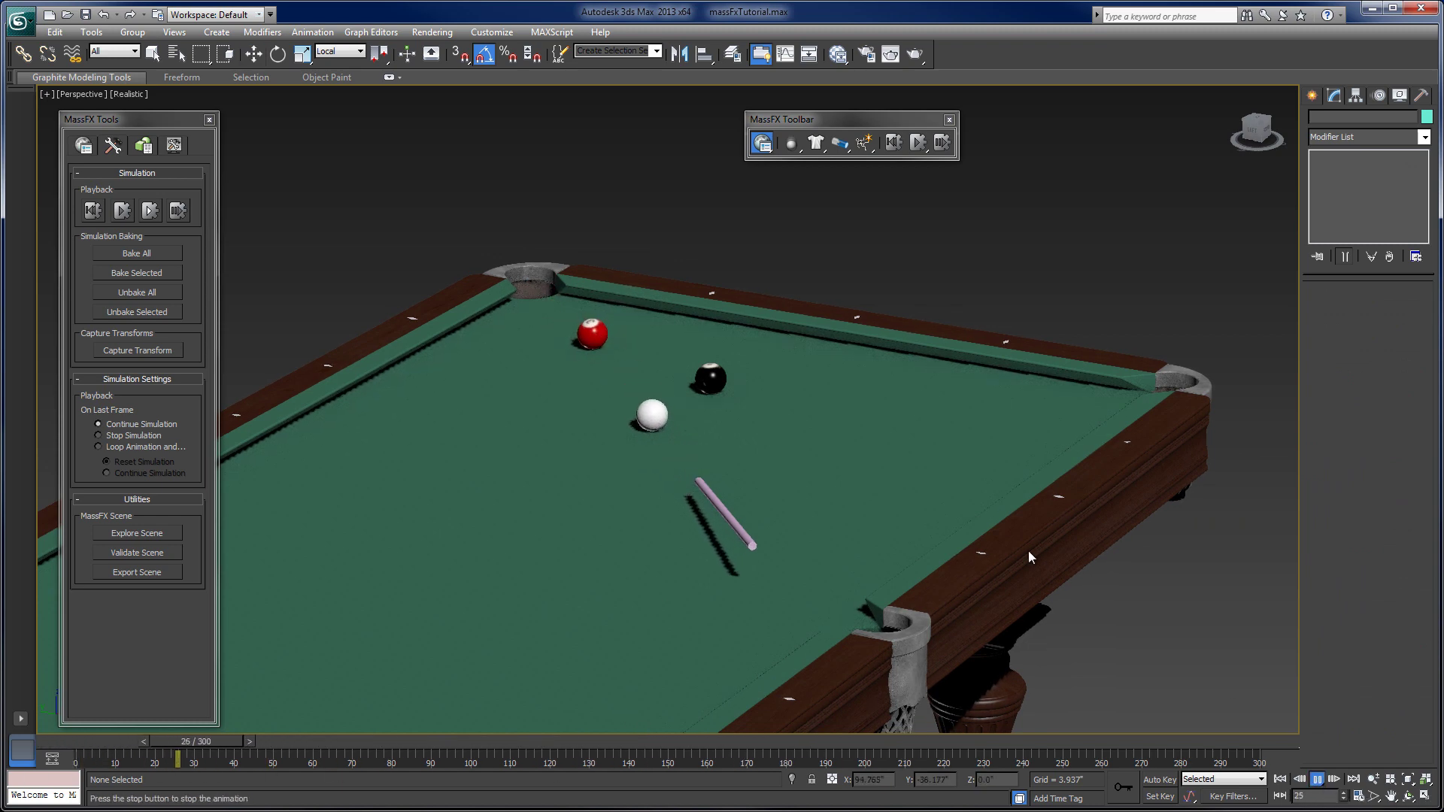